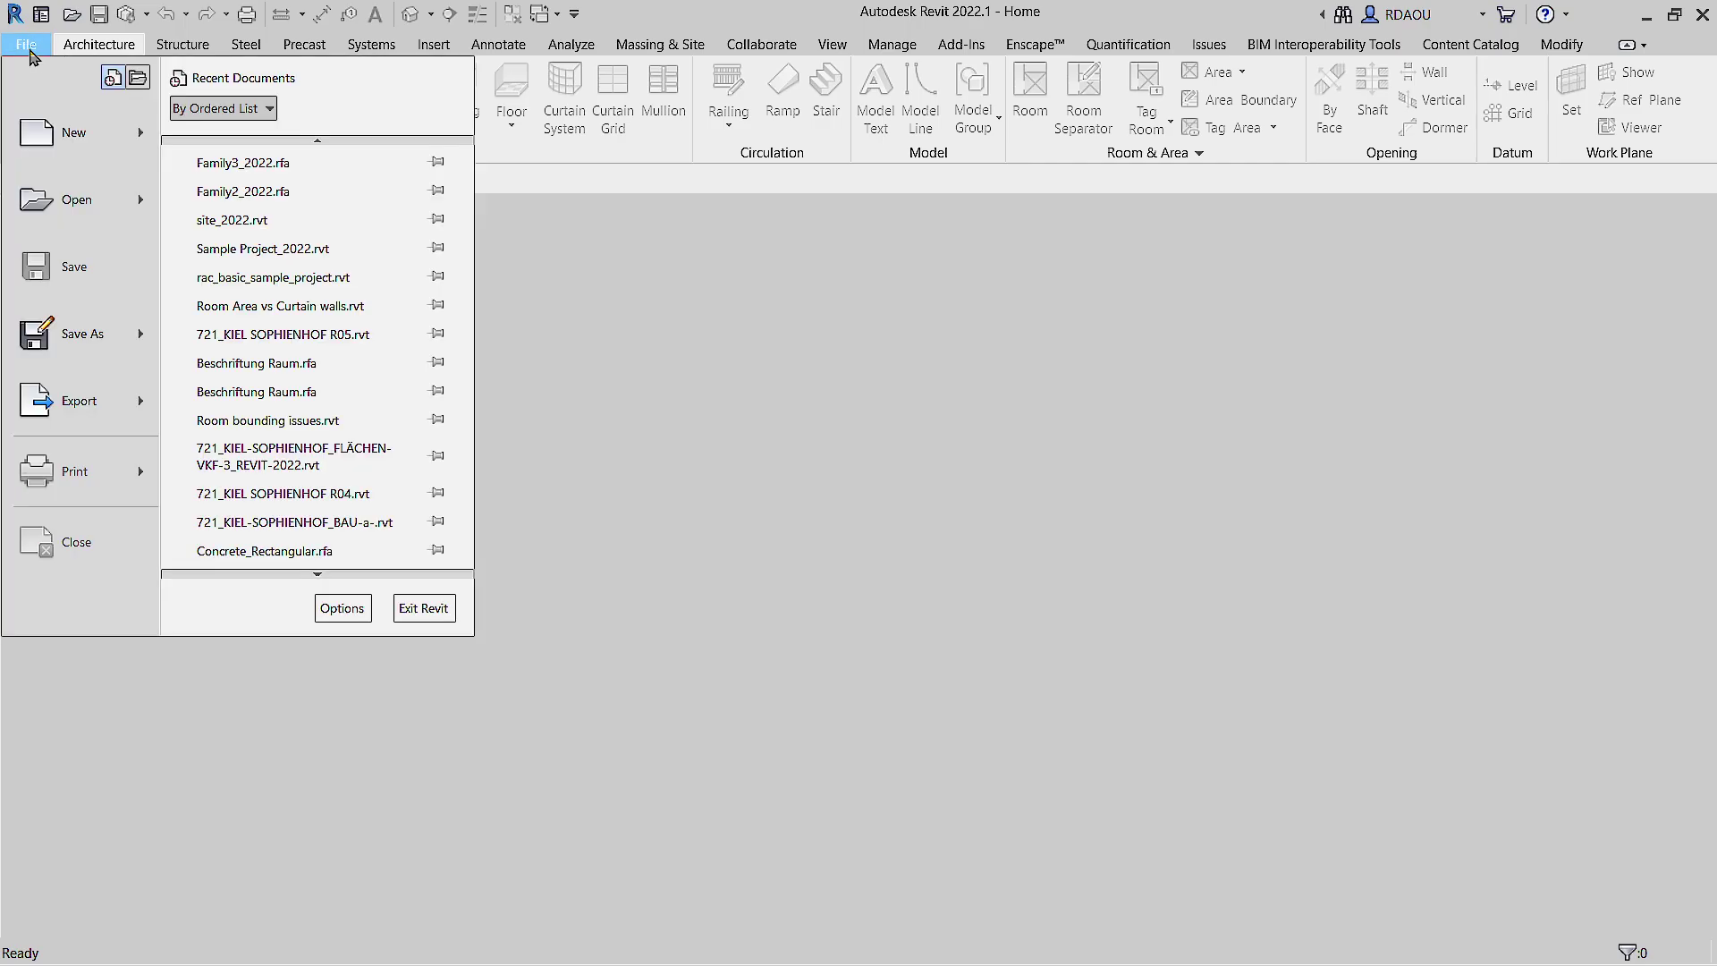
# Step: Open the recent family Family2_2022.rfa from the File menu
pyautogui.click(269, 190)
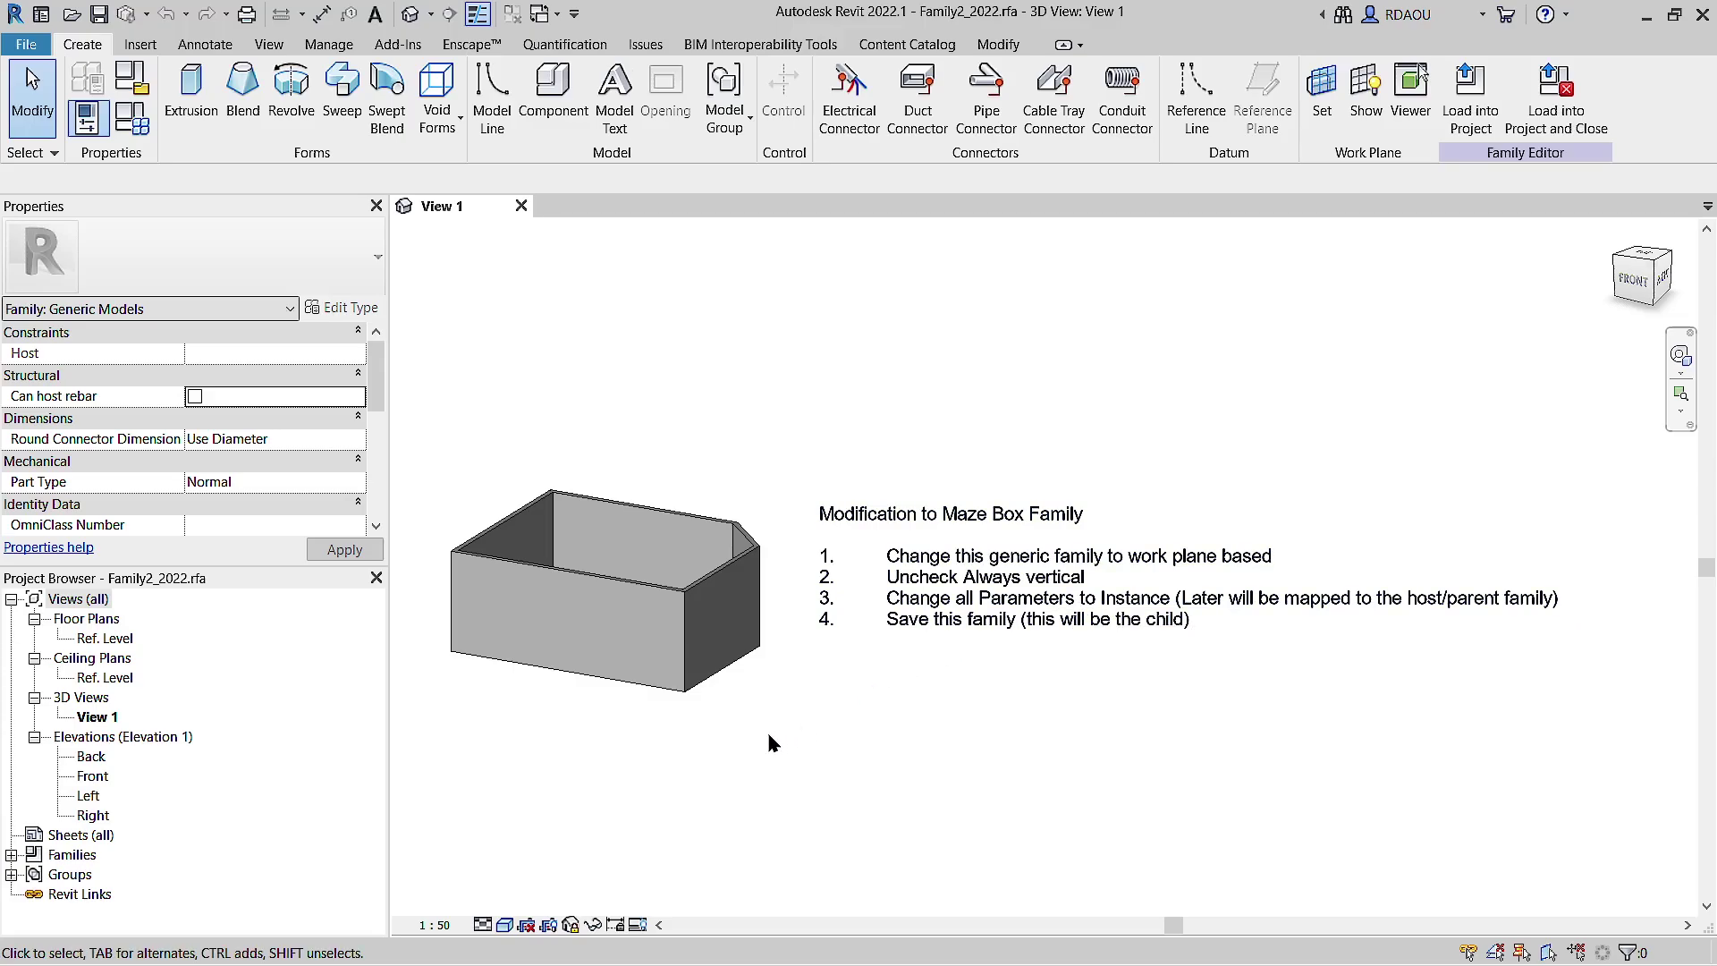
# Step: Turn on Work Plane-Based, turn off Always vertical, and apply the family properties
pyautogui.scroll(-2, 253, 467)
pyautogui.scroll(-3, 253, 467)
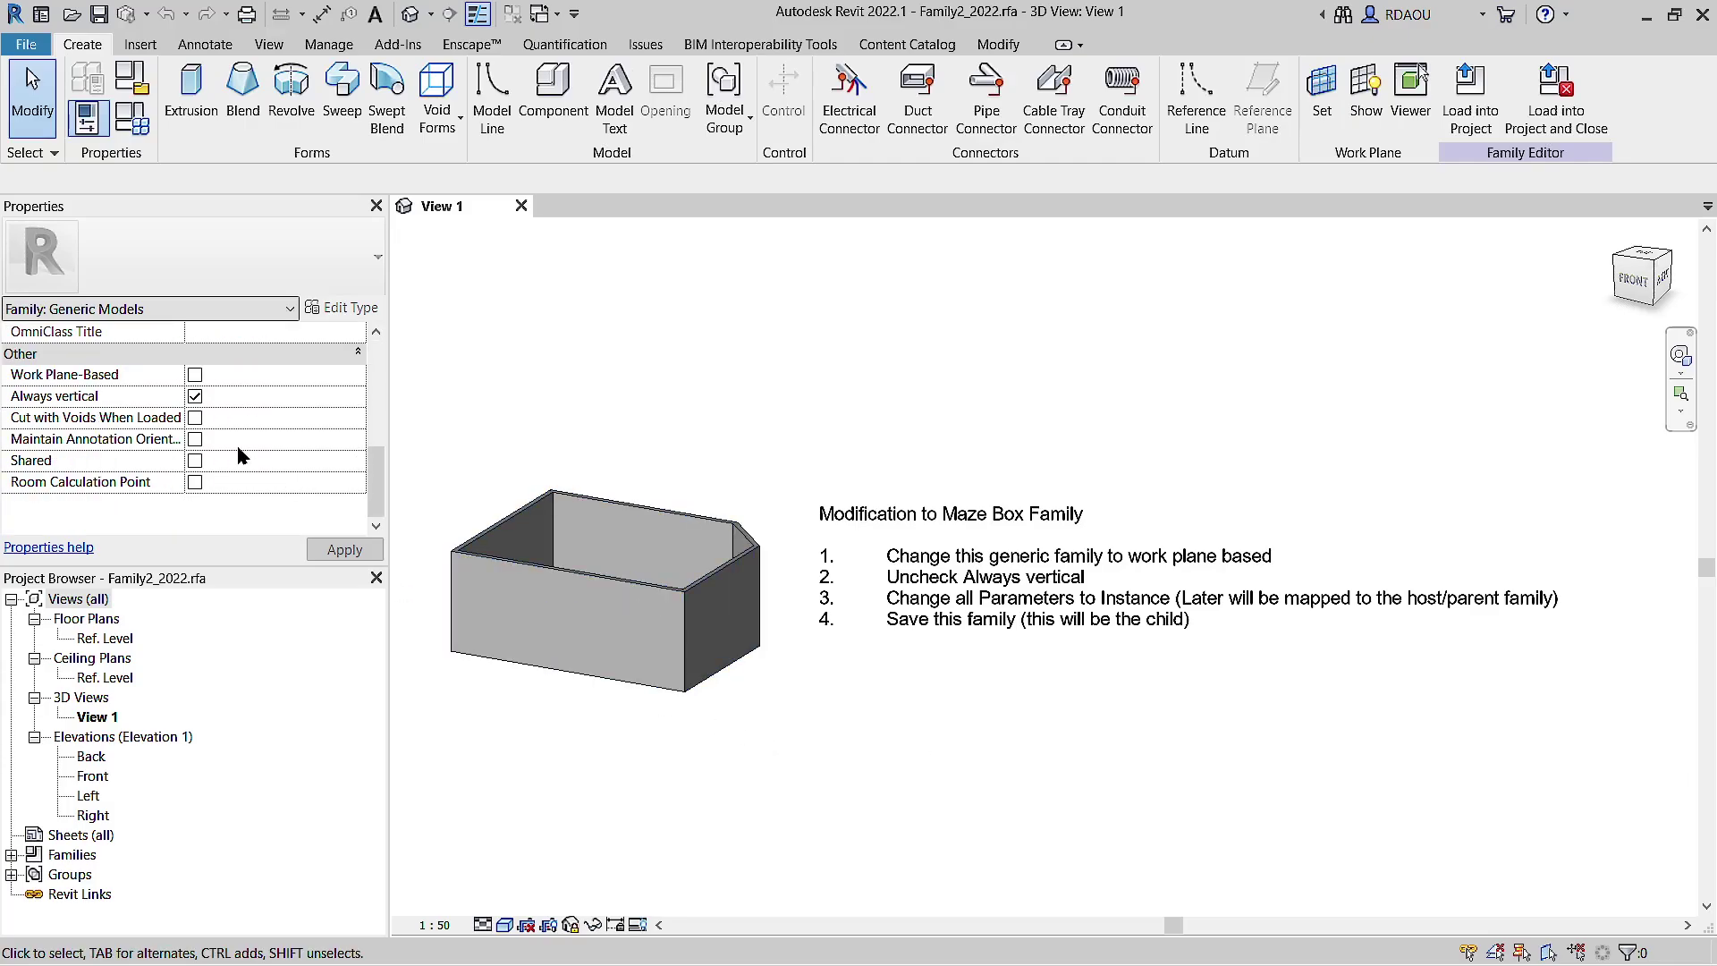
pyautogui.scroll(1, 240, 456)
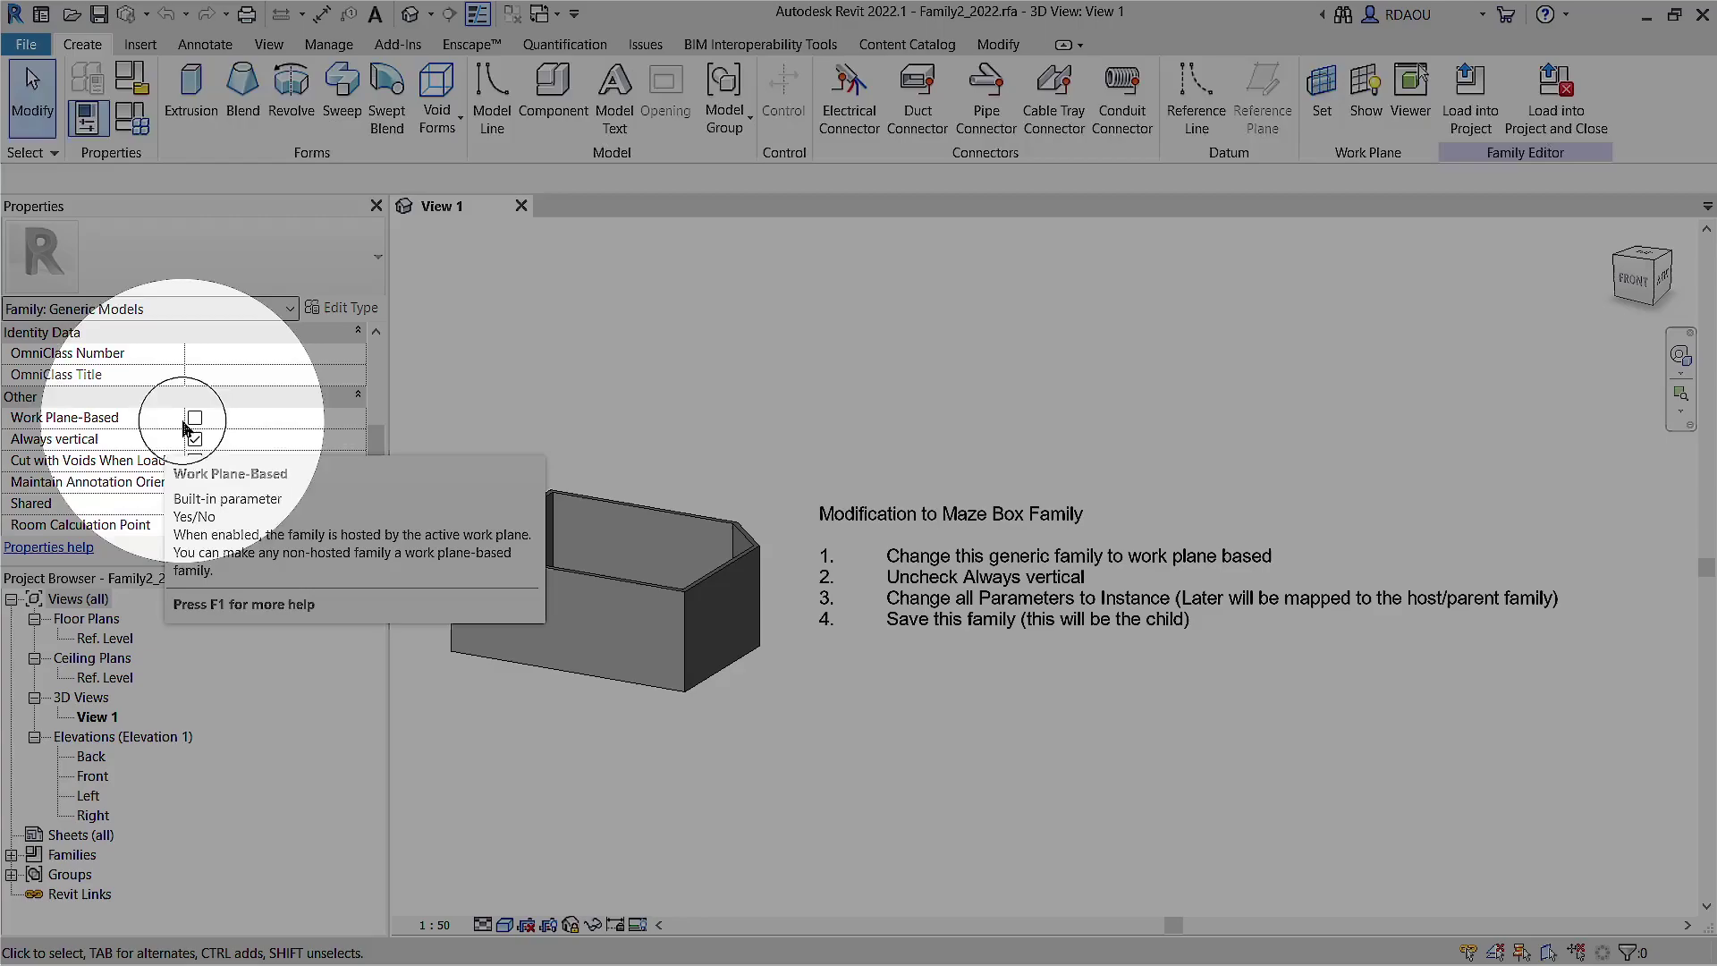
pyautogui.click(195, 418)
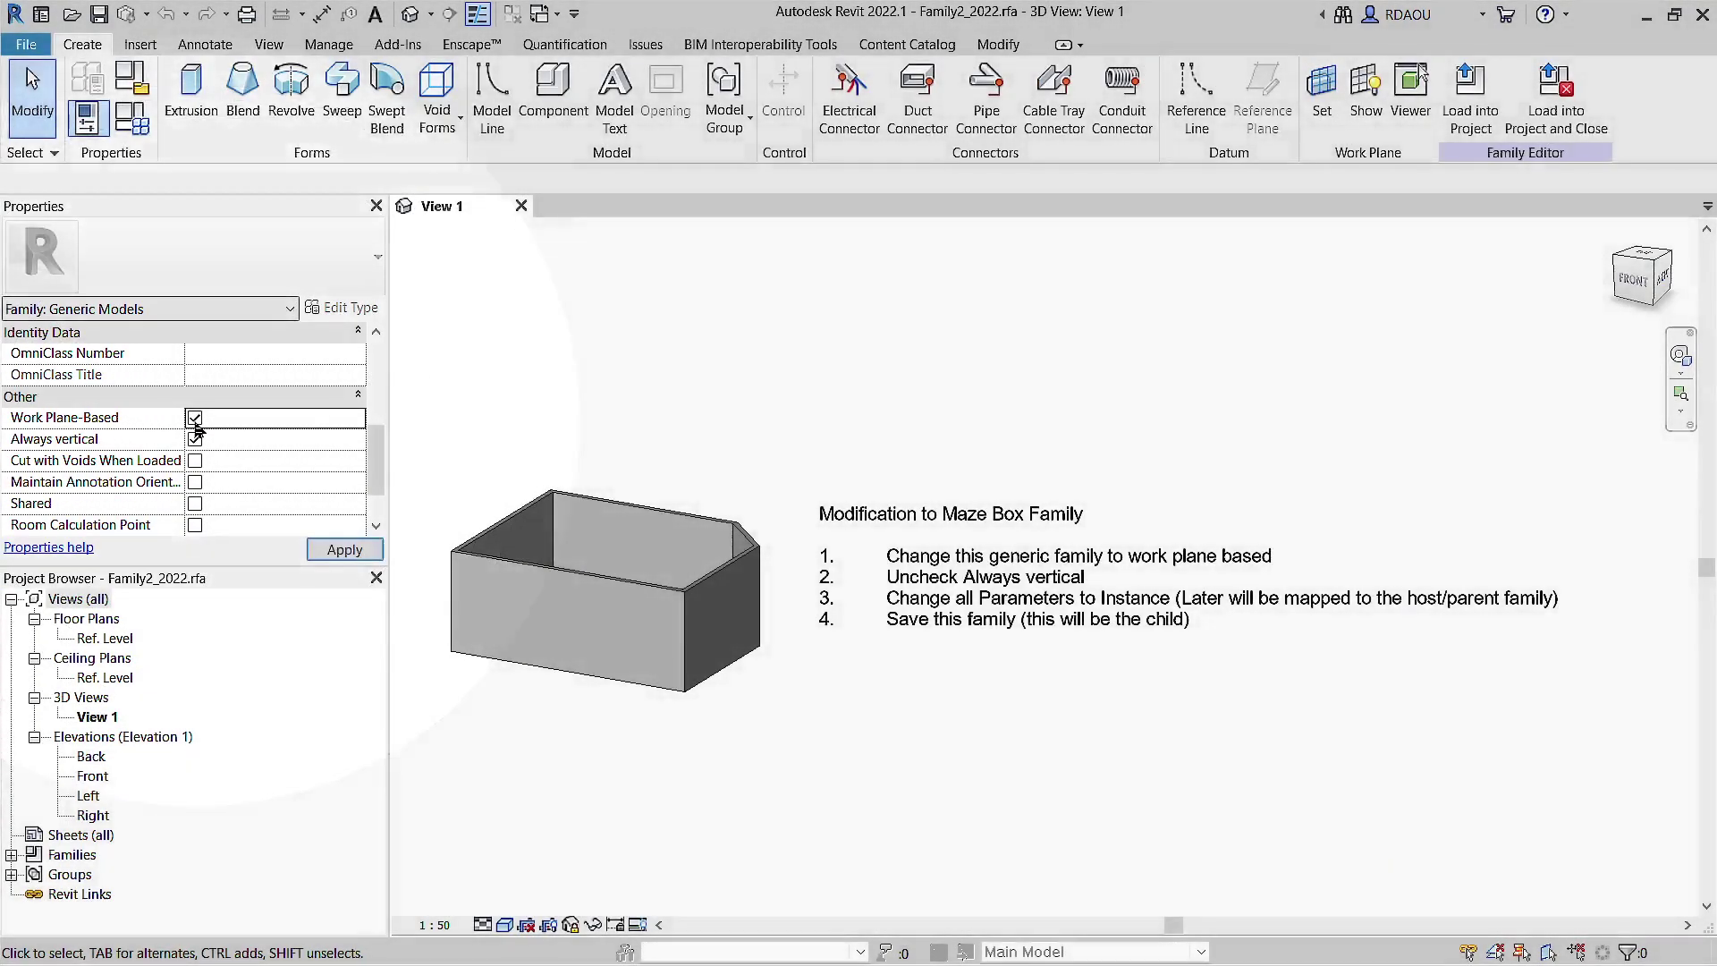
pyautogui.click(195, 439)
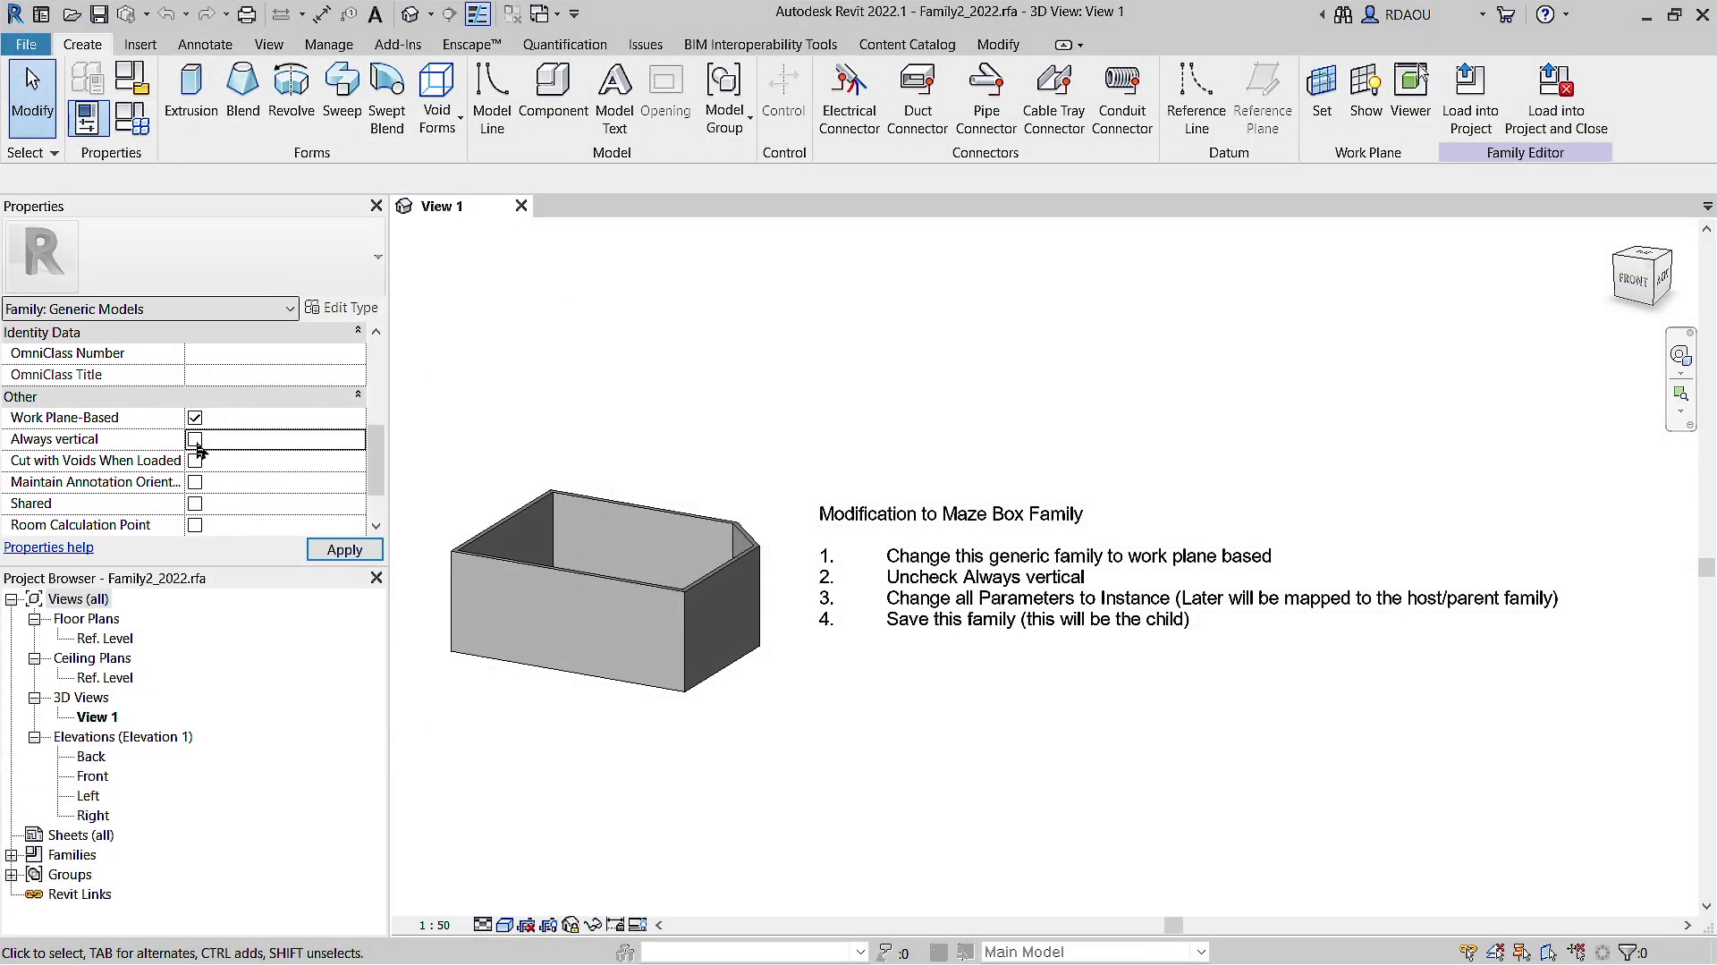
pyautogui.click(325, 552)
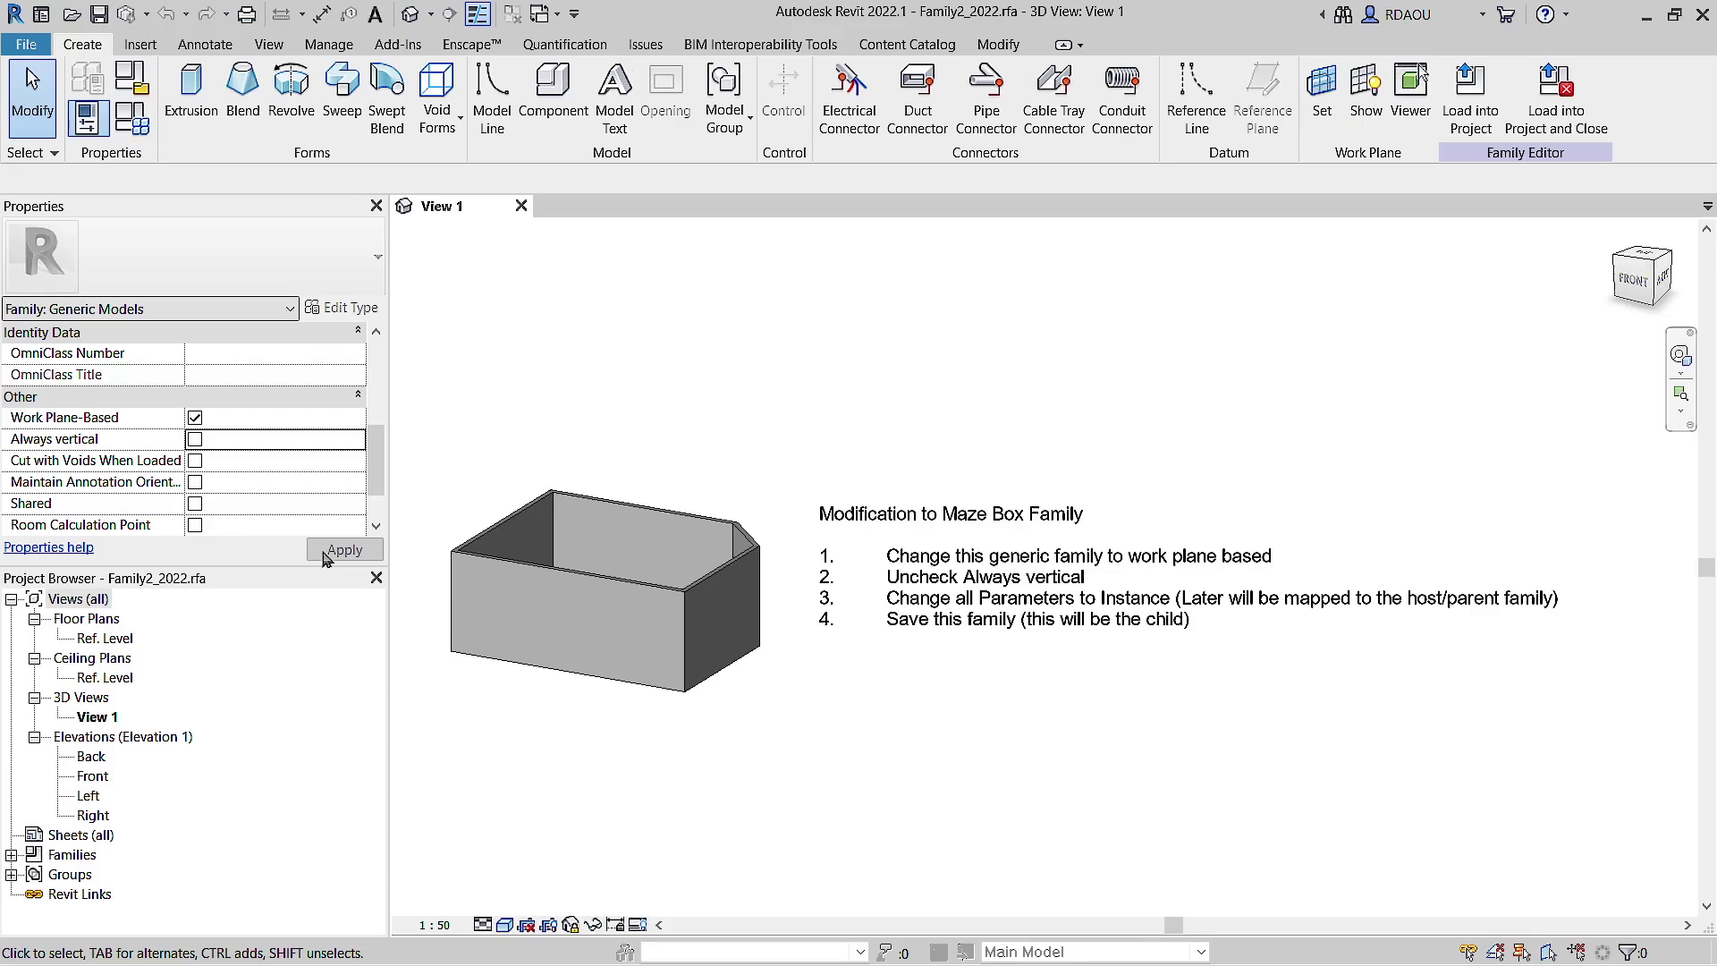
pyautogui.click(132, 119)
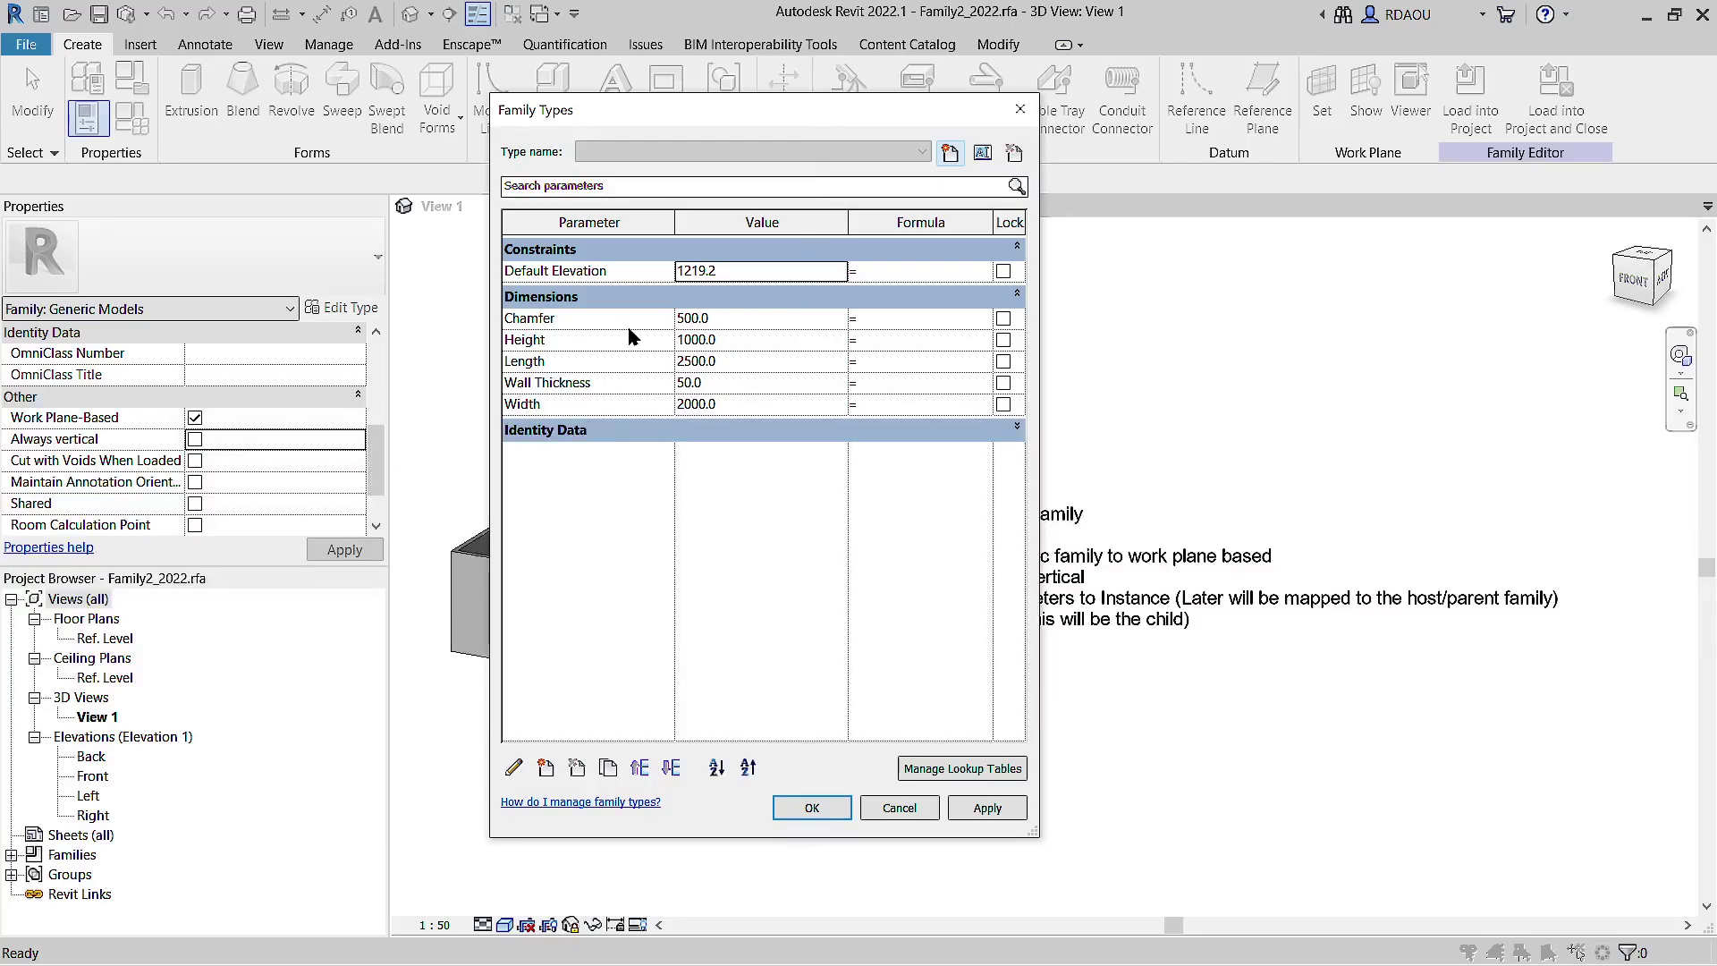
# Step: Change the Chamfer parameter from type to instance
pyautogui.click(629, 327)
pyautogui.click(581, 801)
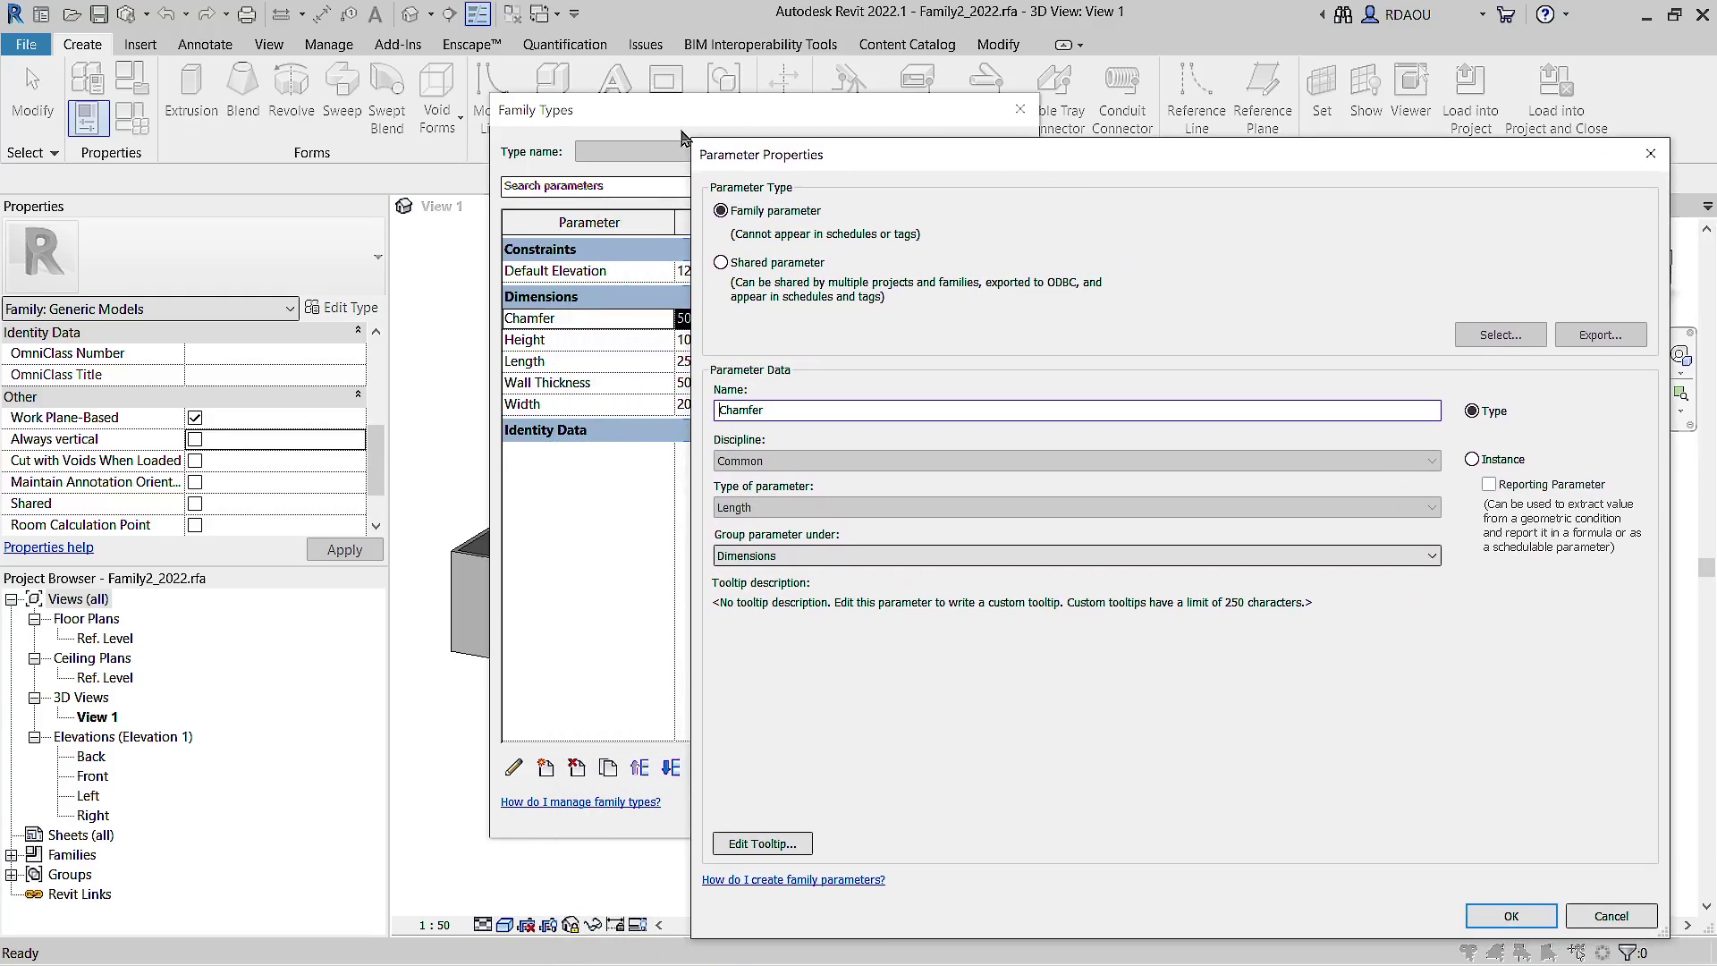
pyautogui.moveTo(964, 155); pyautogui.dragTo(980, 100)
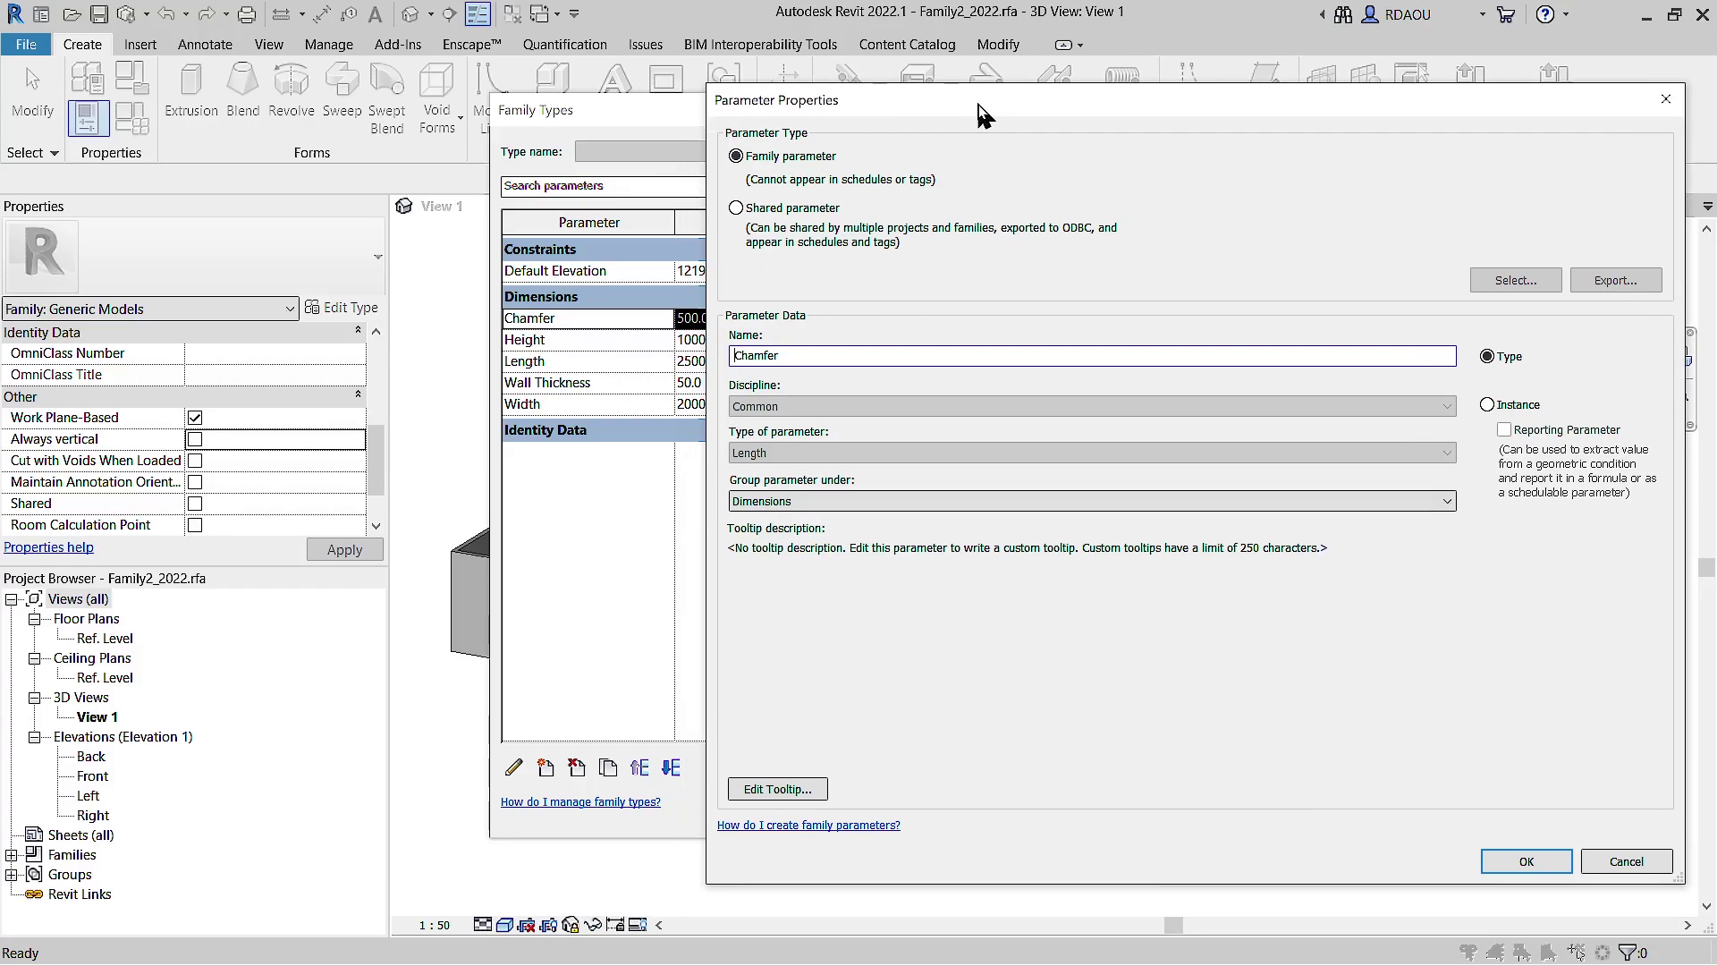
pyautogui.click(1488, 408)
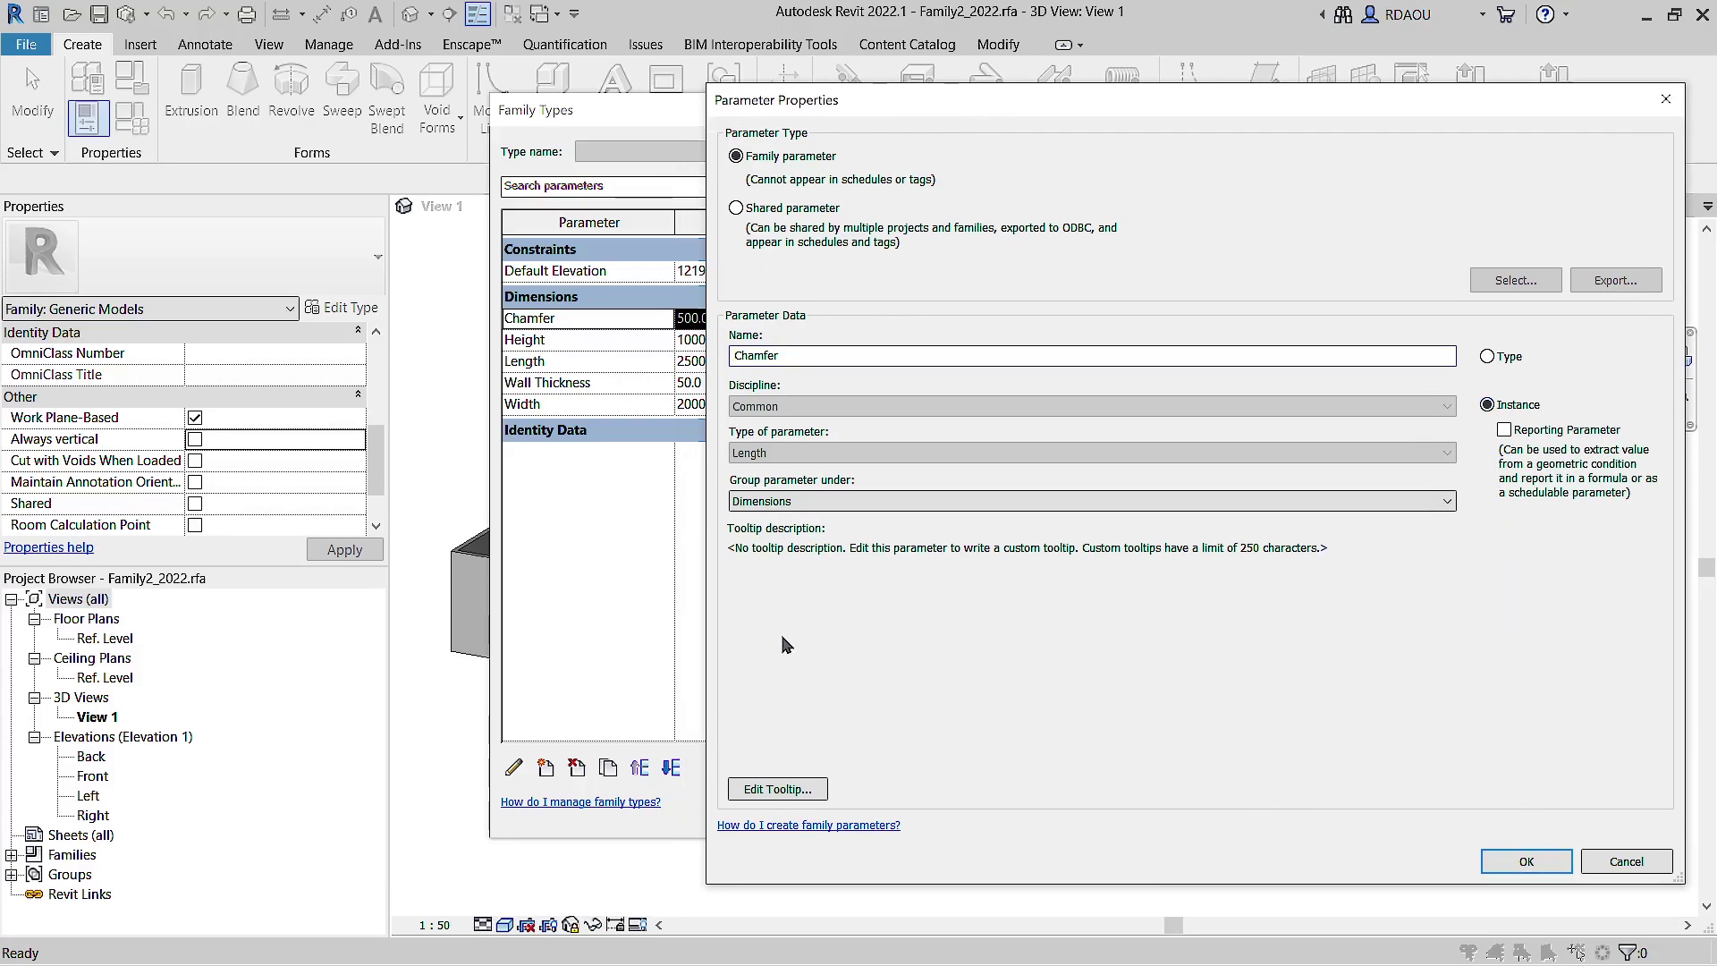
pyautogui.moveTo(703, 629); pyautogui.dragTo(1138, 592)
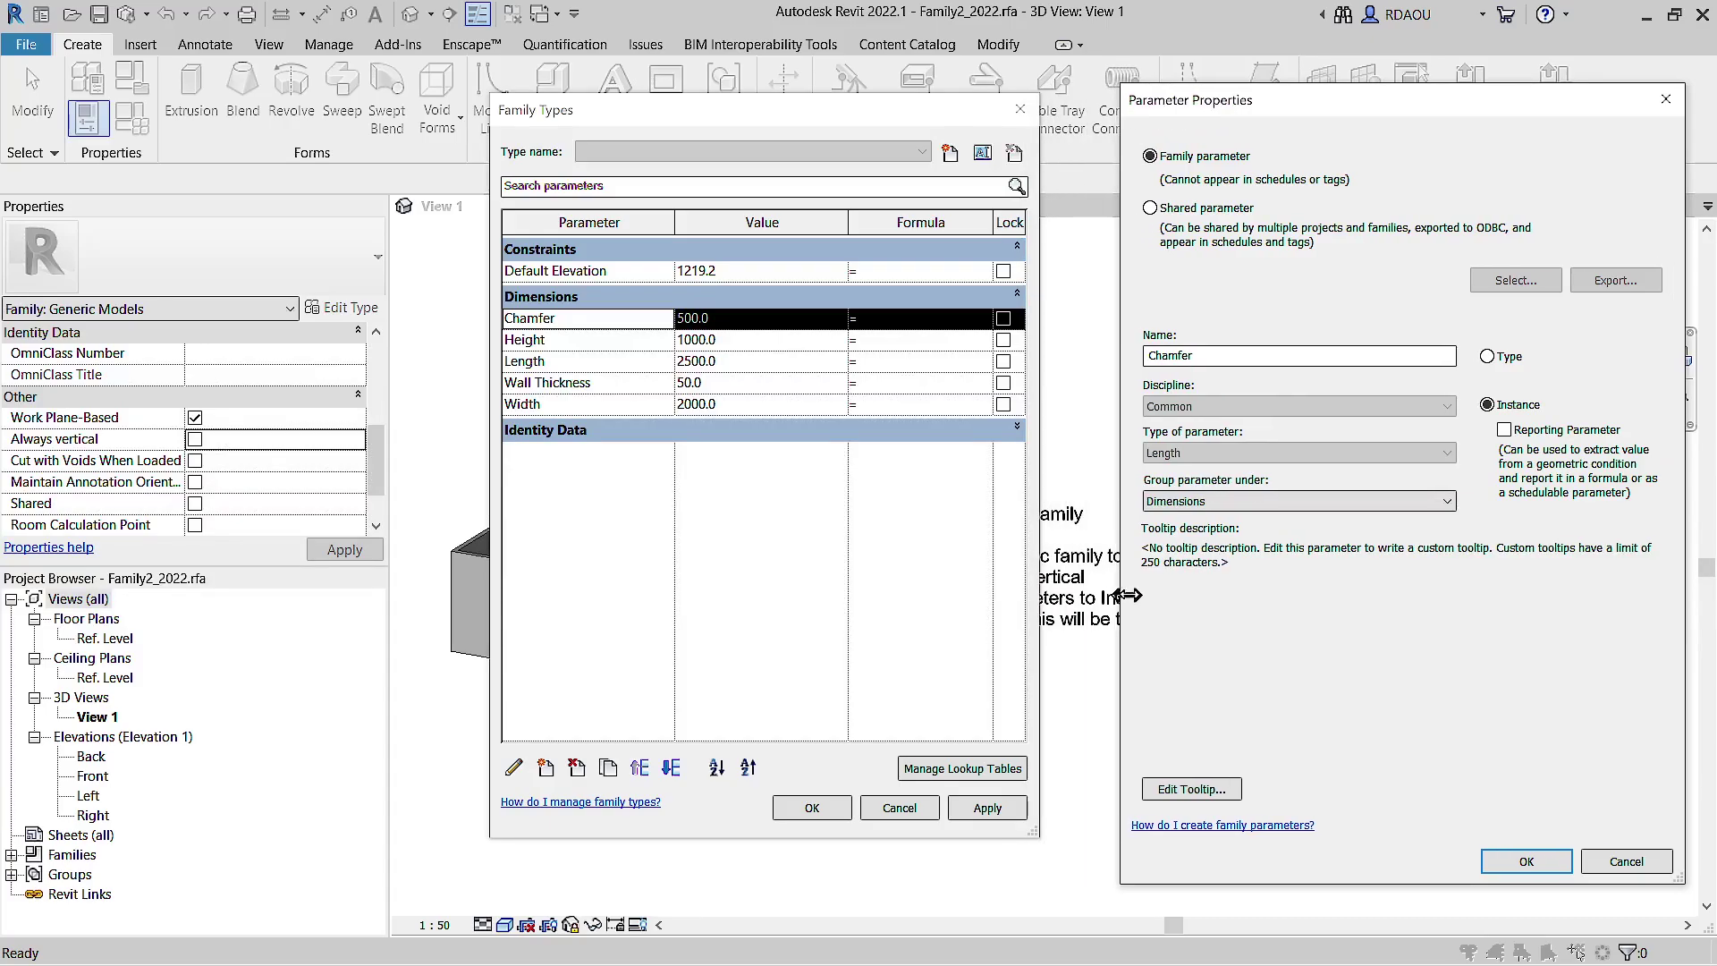
pyautogui.click(1526, 860)
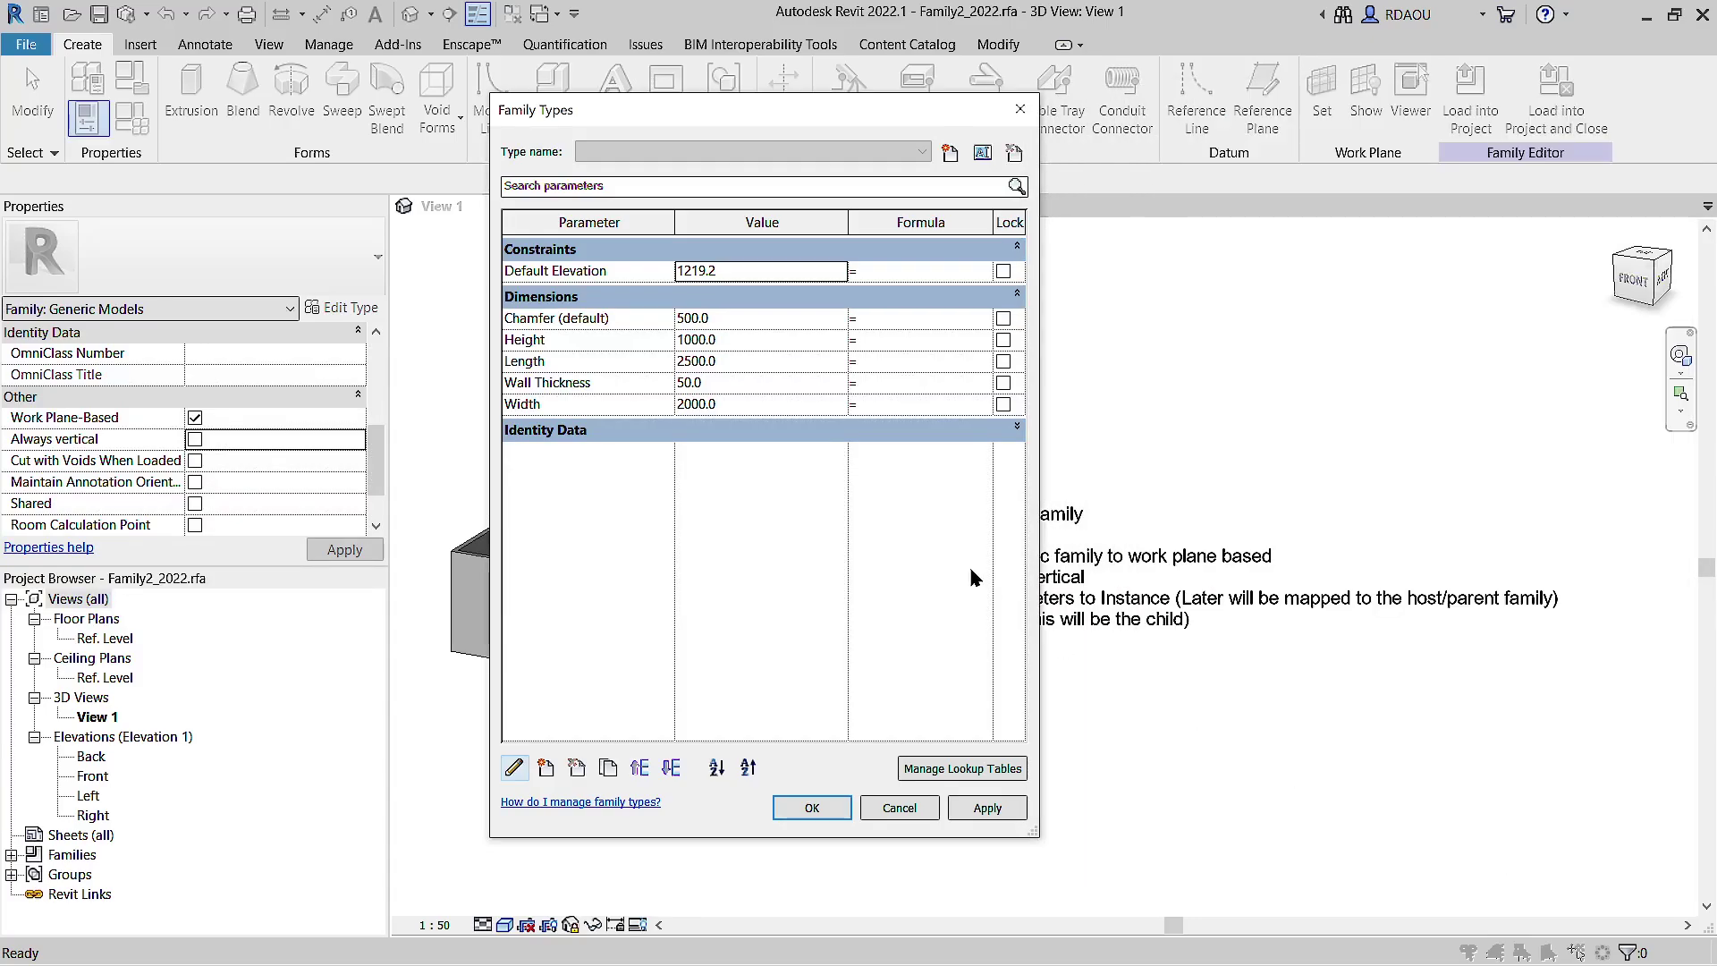
pyautogui.moveTo(721, 109); pyautogui.dragTo(362, 102)
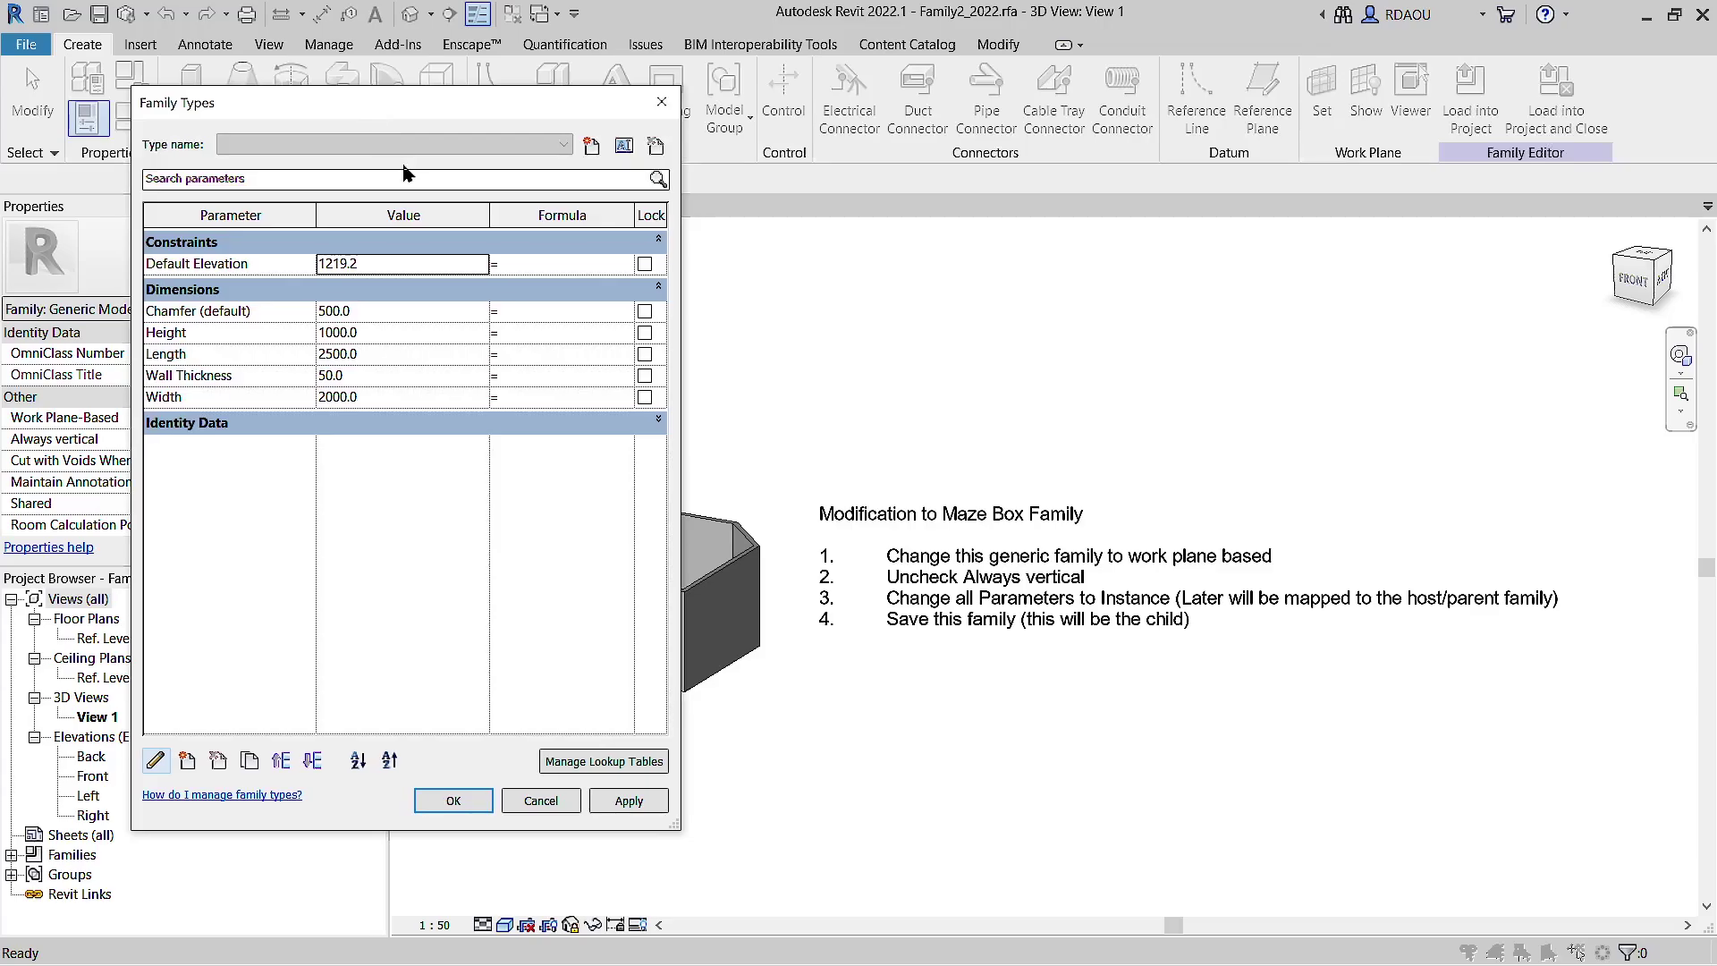
# Step: Make the Height and Length parameters instance parameters
pyautogui.click(241, 333)
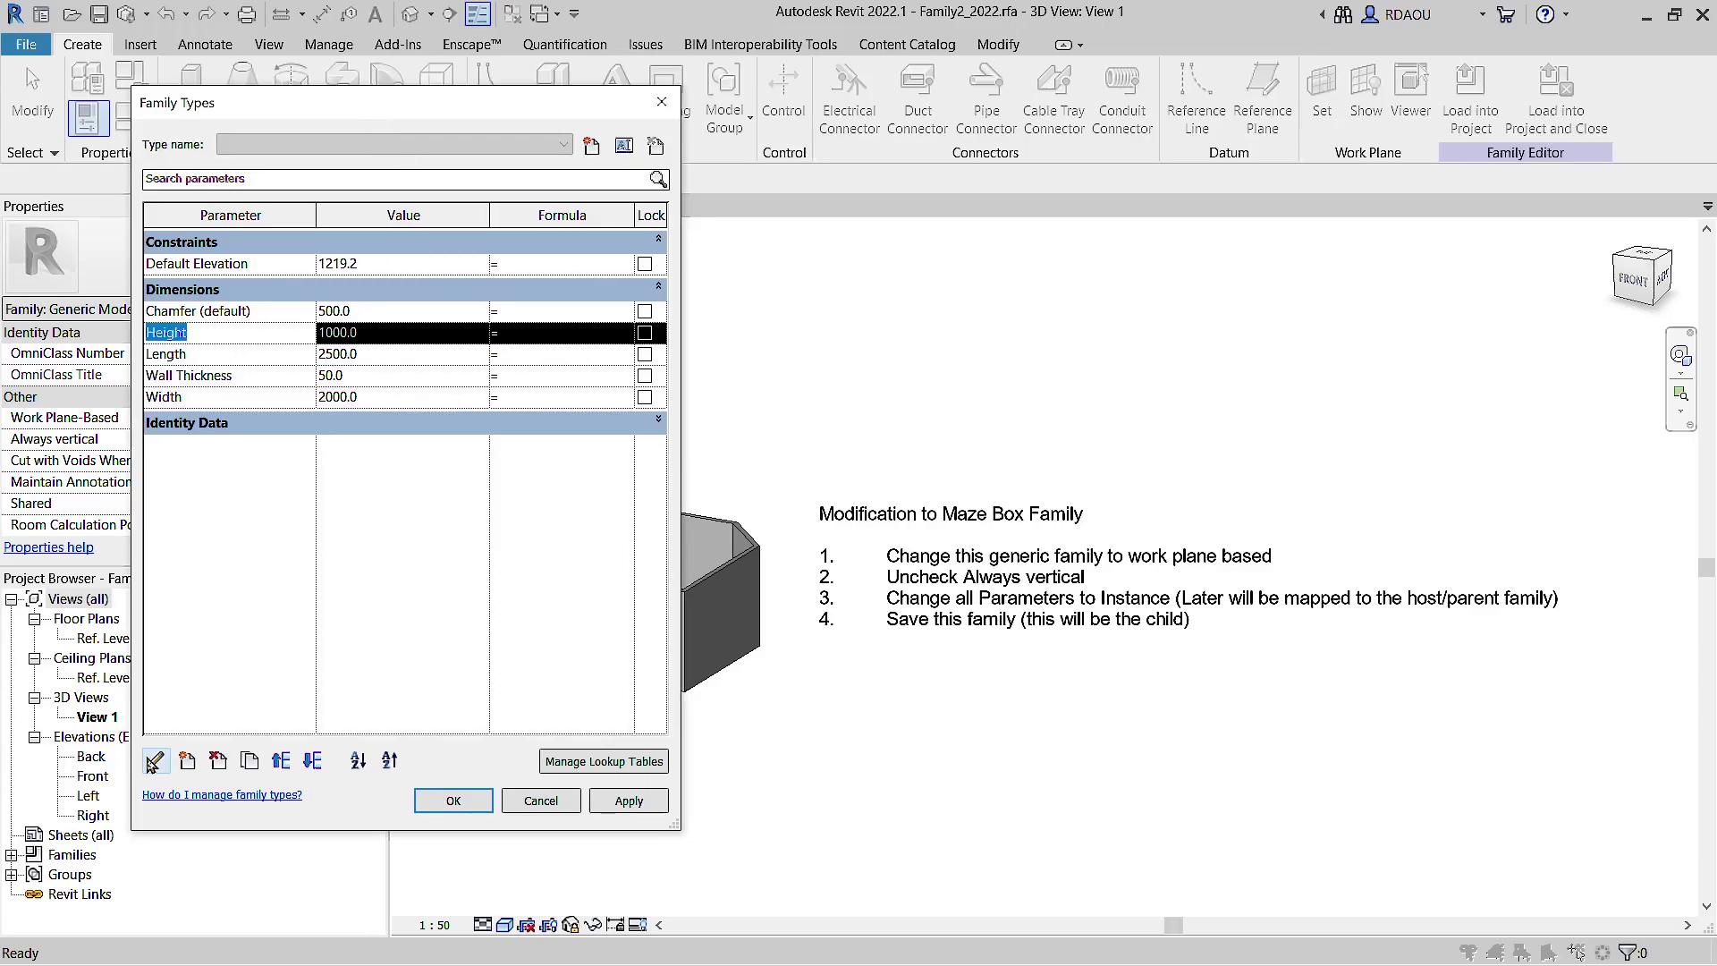
pyautogui.click(154, 760)
pyautogui.click(1489, 404)
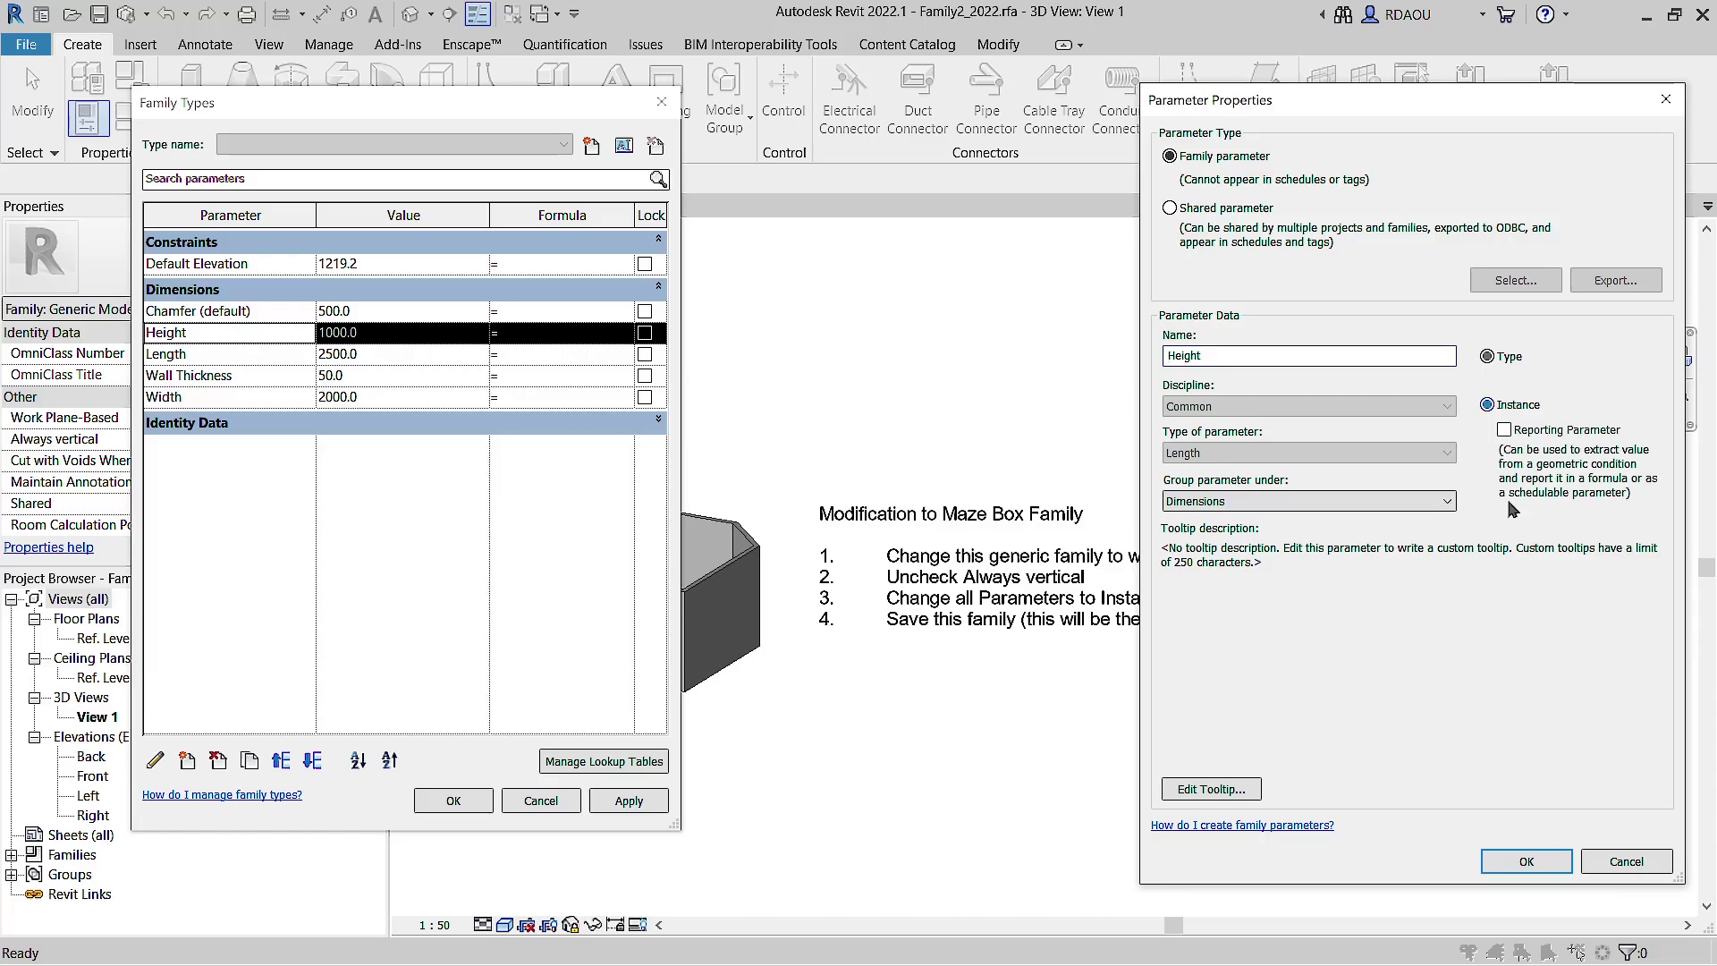
pyautogui.click(1527, 862)
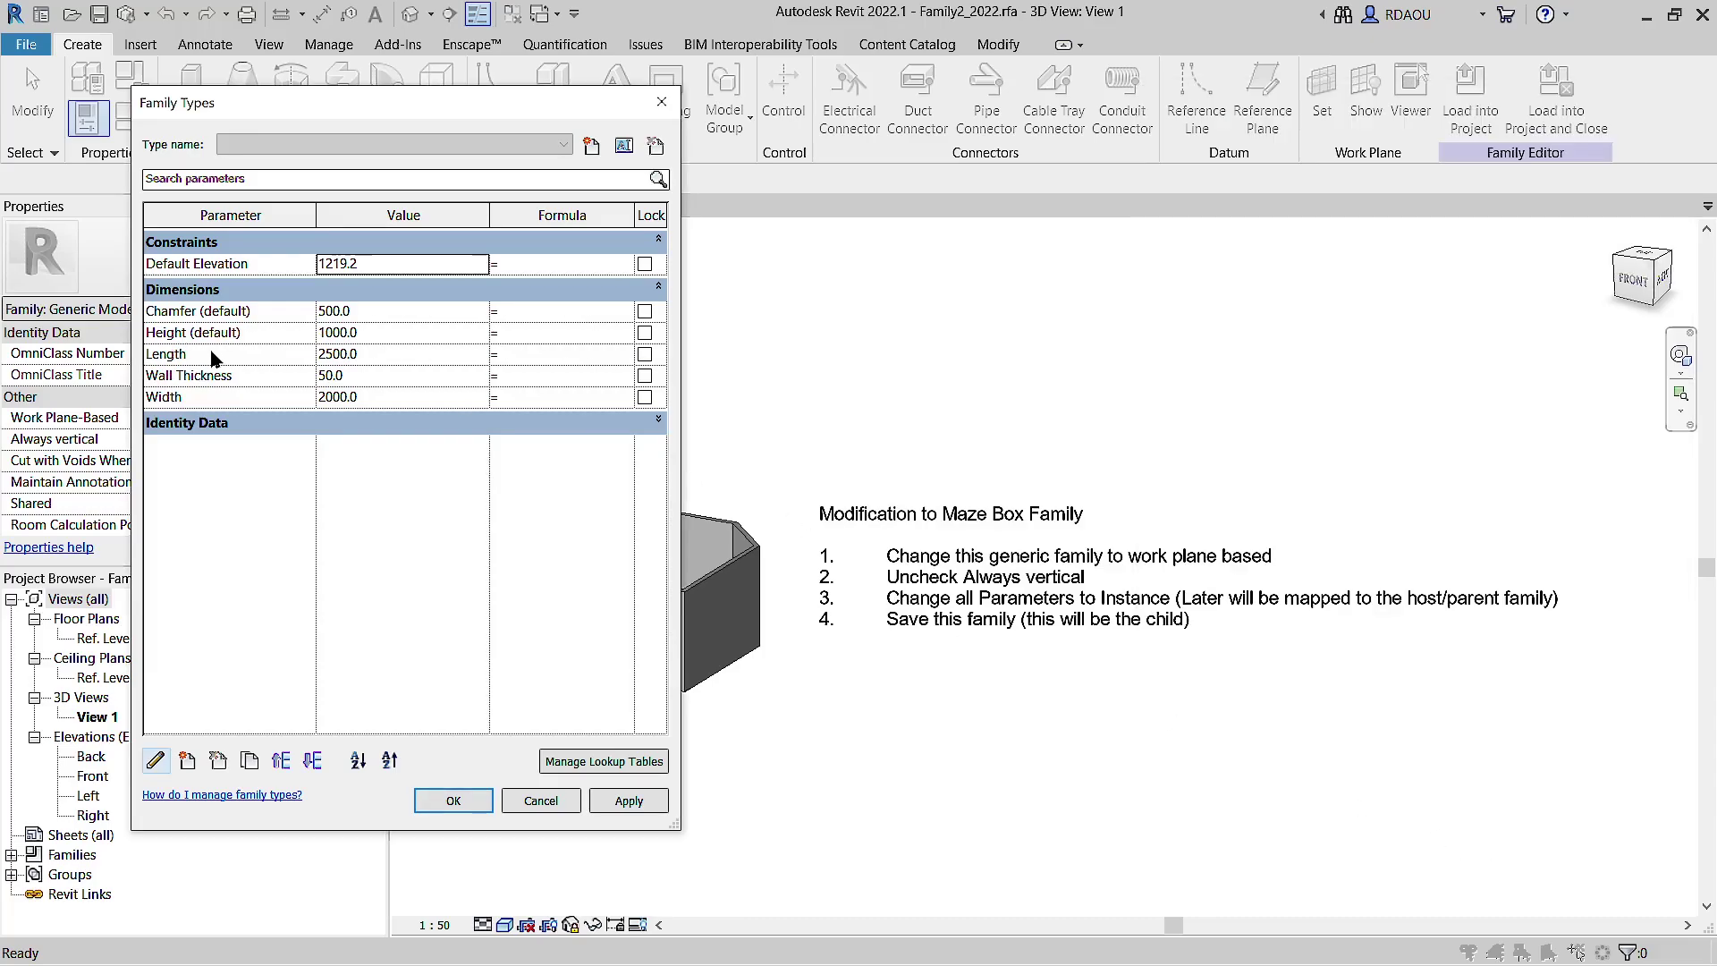
pyautogui.click(216, 355)
pyautogui.click(157, 760)
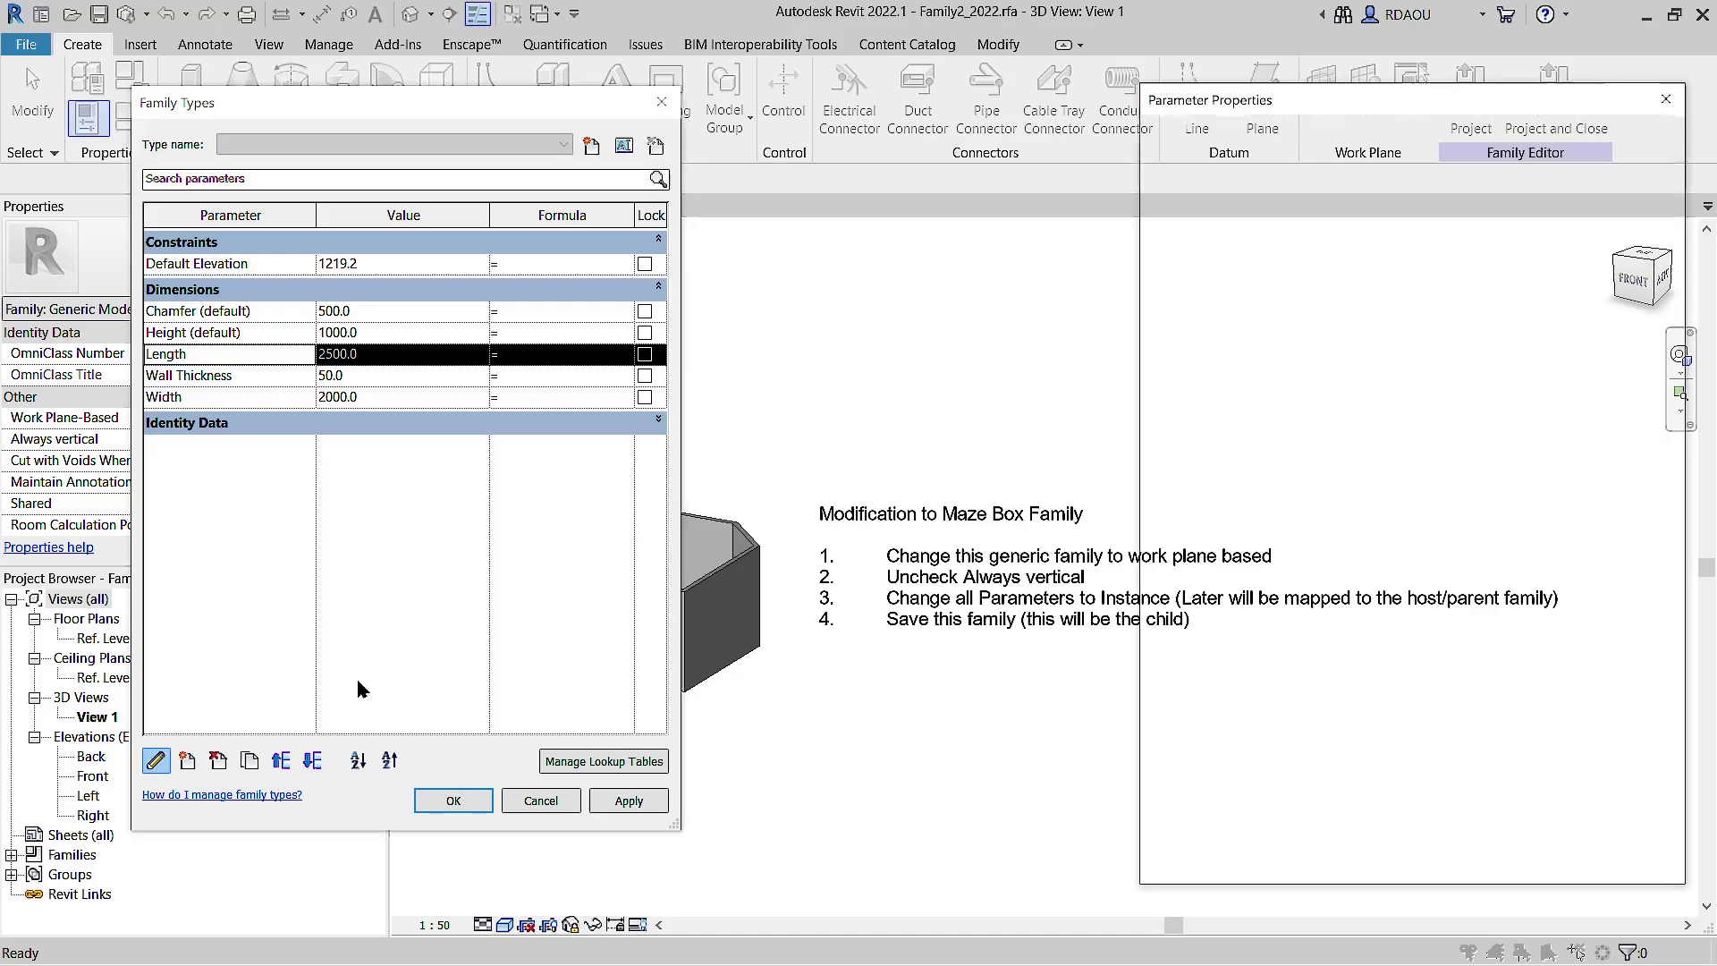
pyautogui.click(1489, 404)
pyautogui.click(1552, 861)
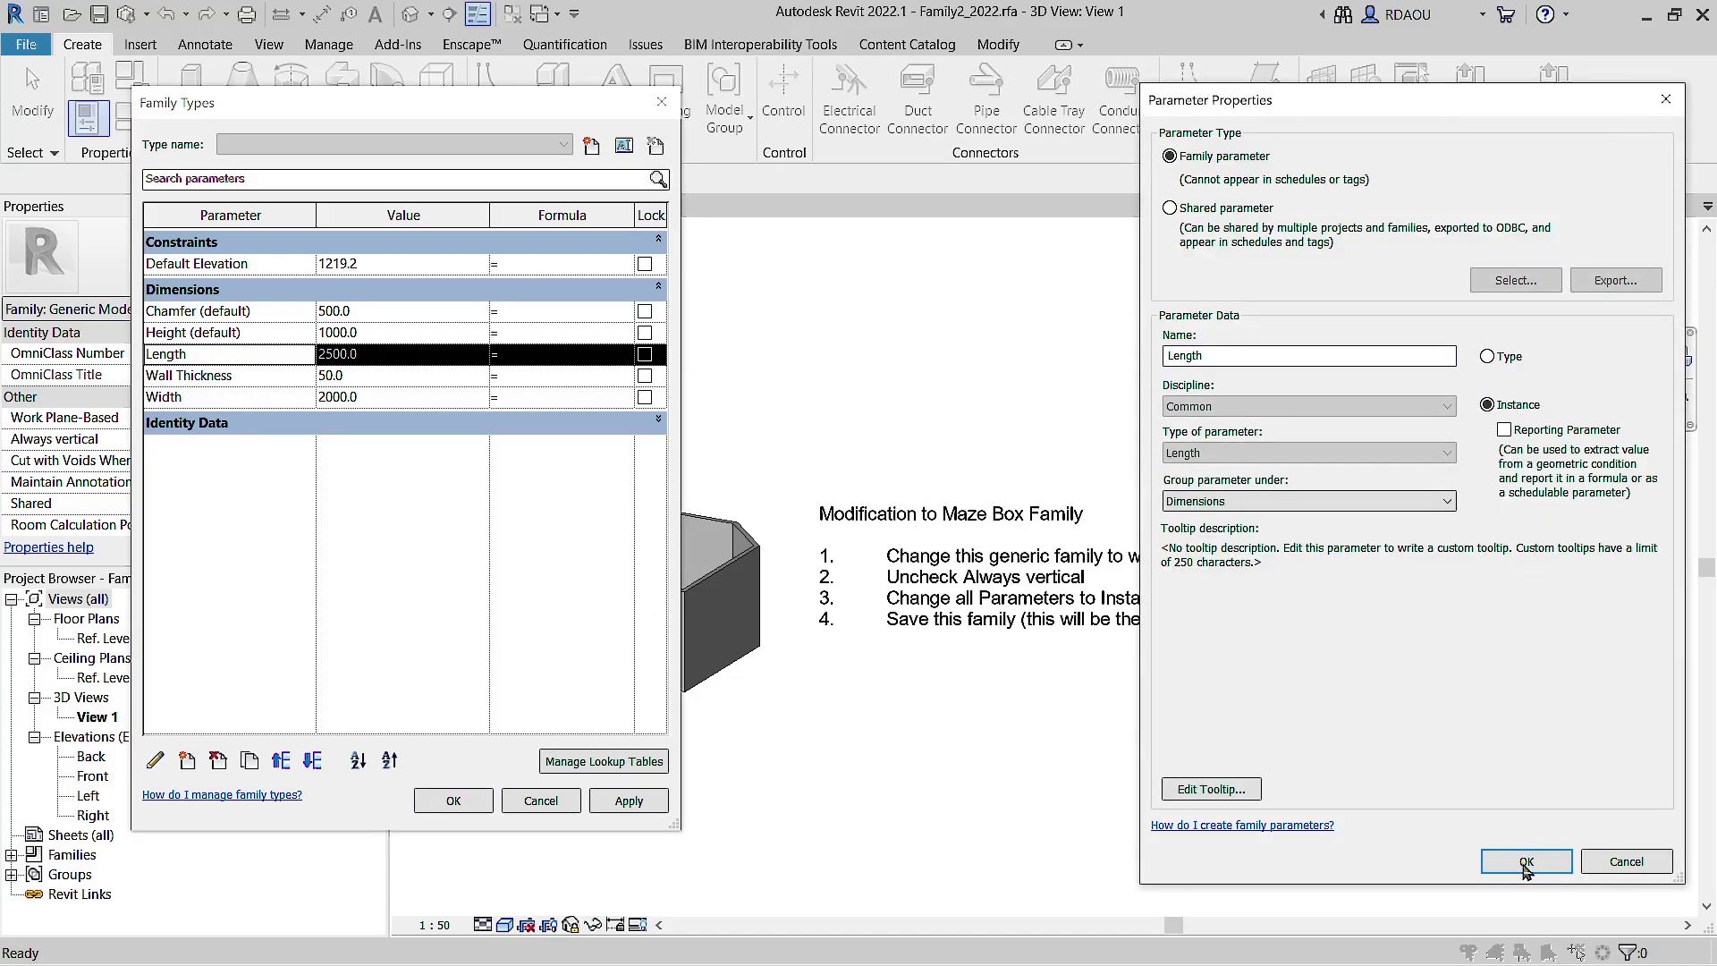
# Step: Make the Wall Thickness and Width parameters instance parameters
pyautogui.click(223, 382)
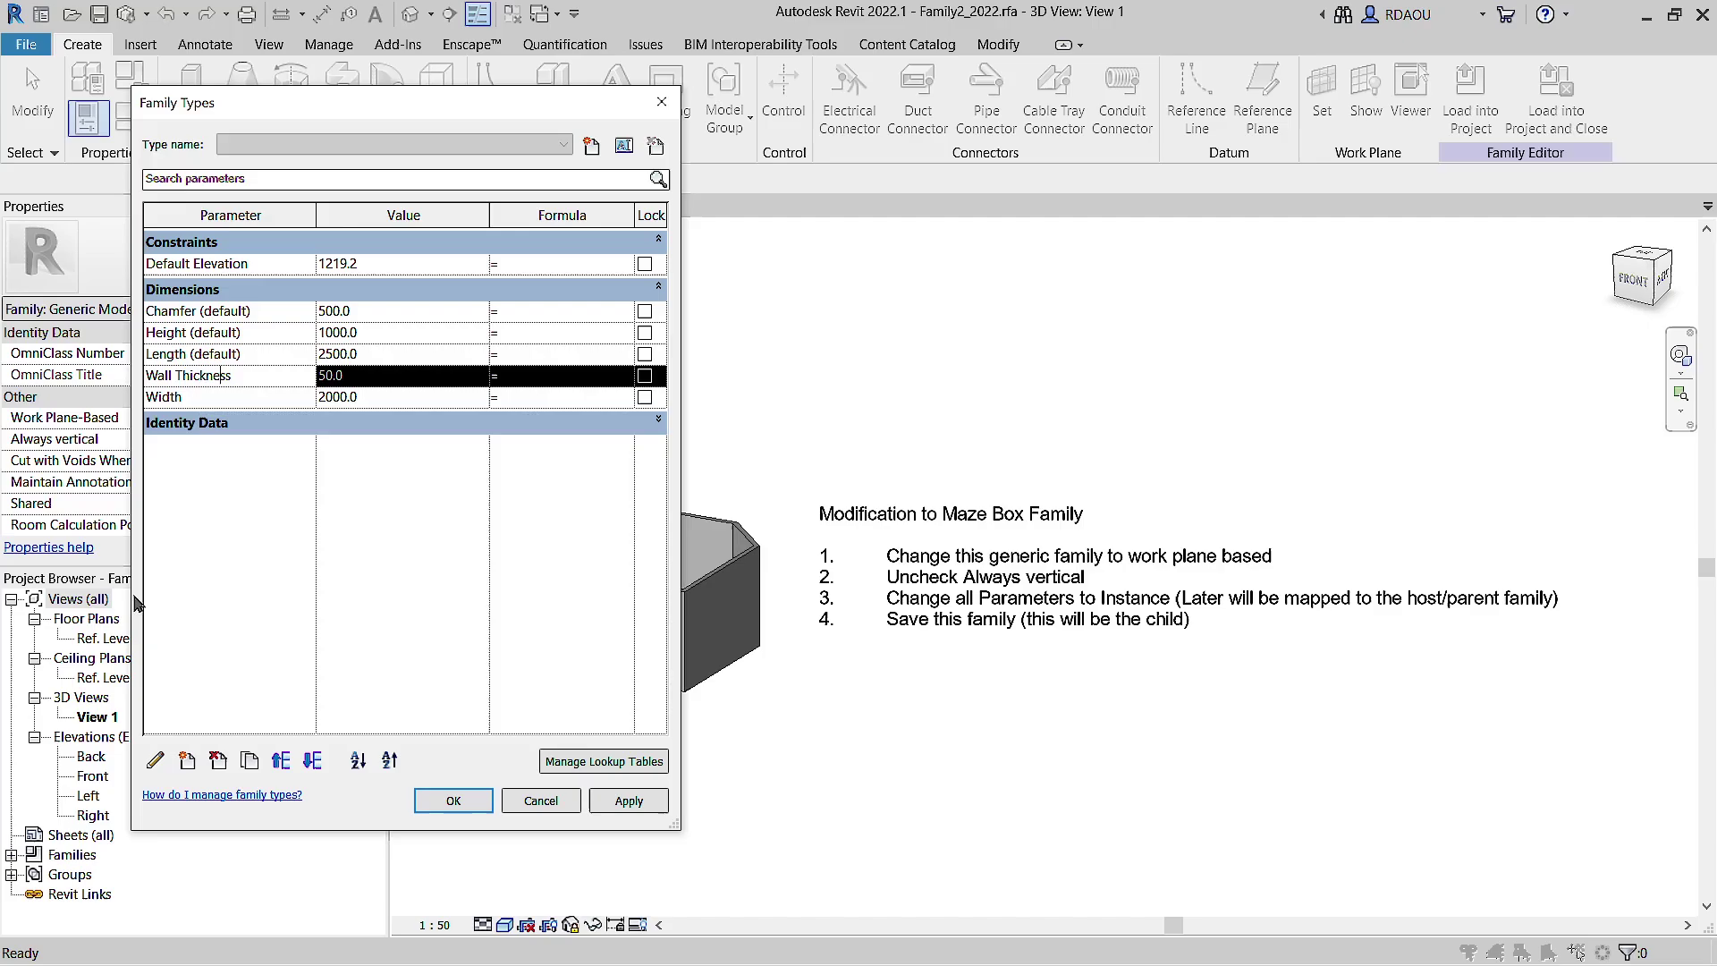
pyautogui.click(156, 760)
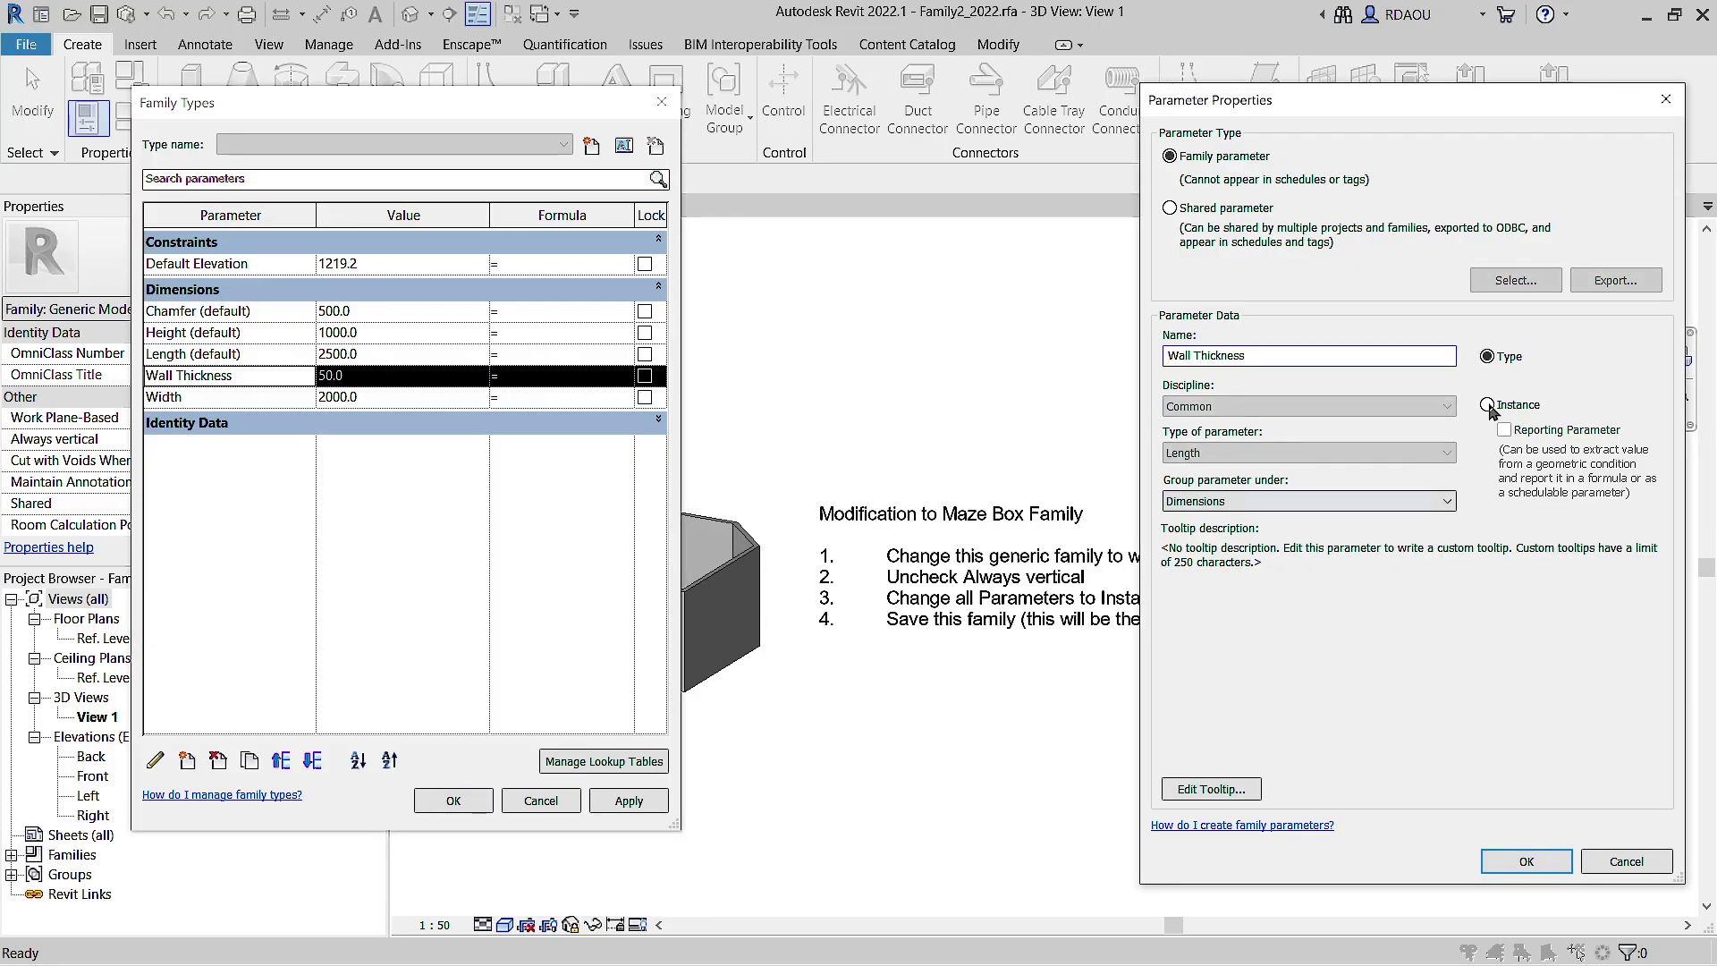
pyautogui.click(1489, 405)
pyautogui.click(1525, 861)
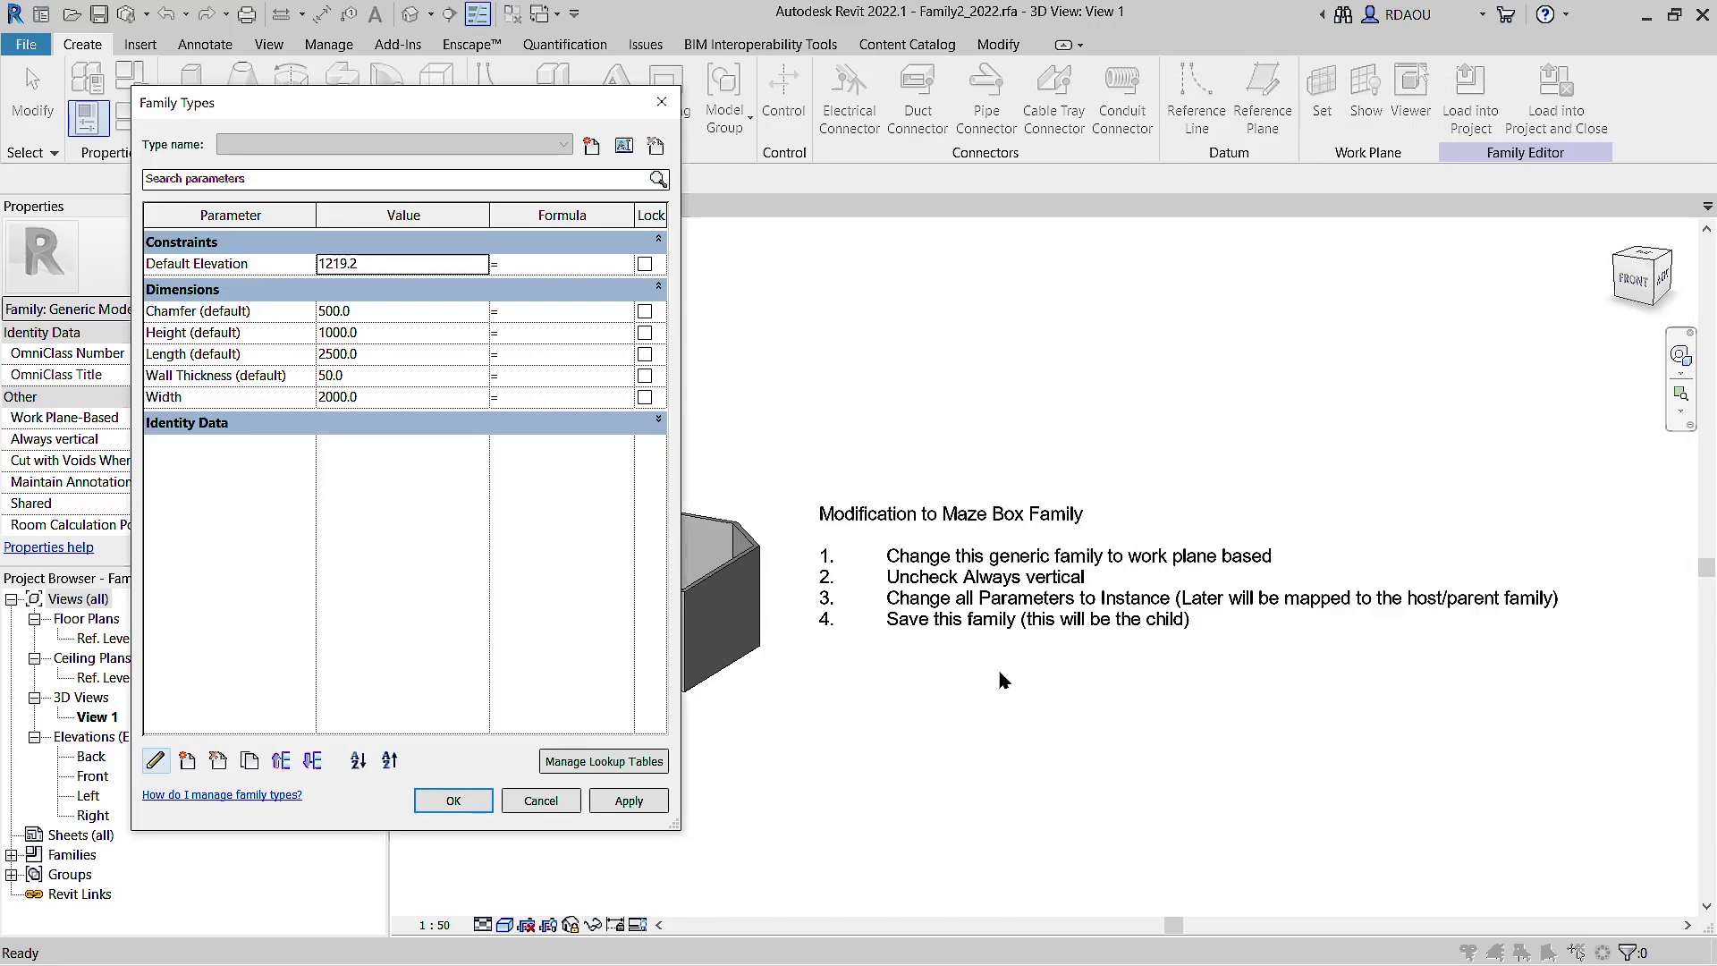
pyautogui.click(231, 402)
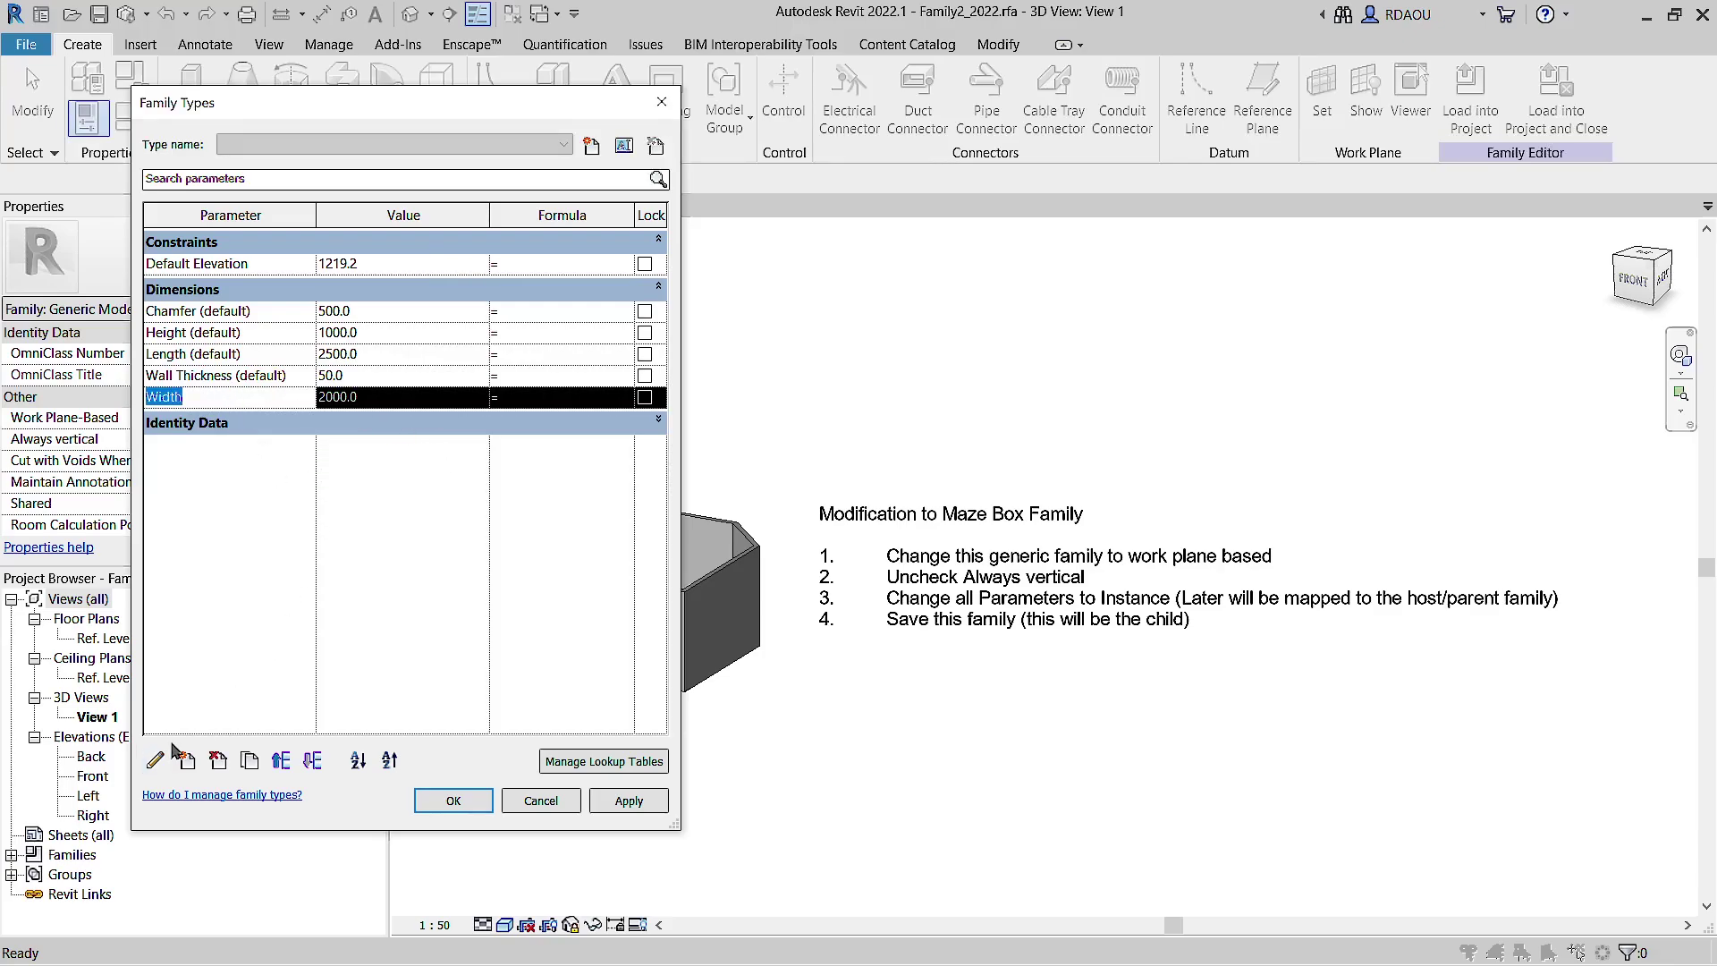
pyautogui.click(156, 759)
pyautogui.click(1526, 406)
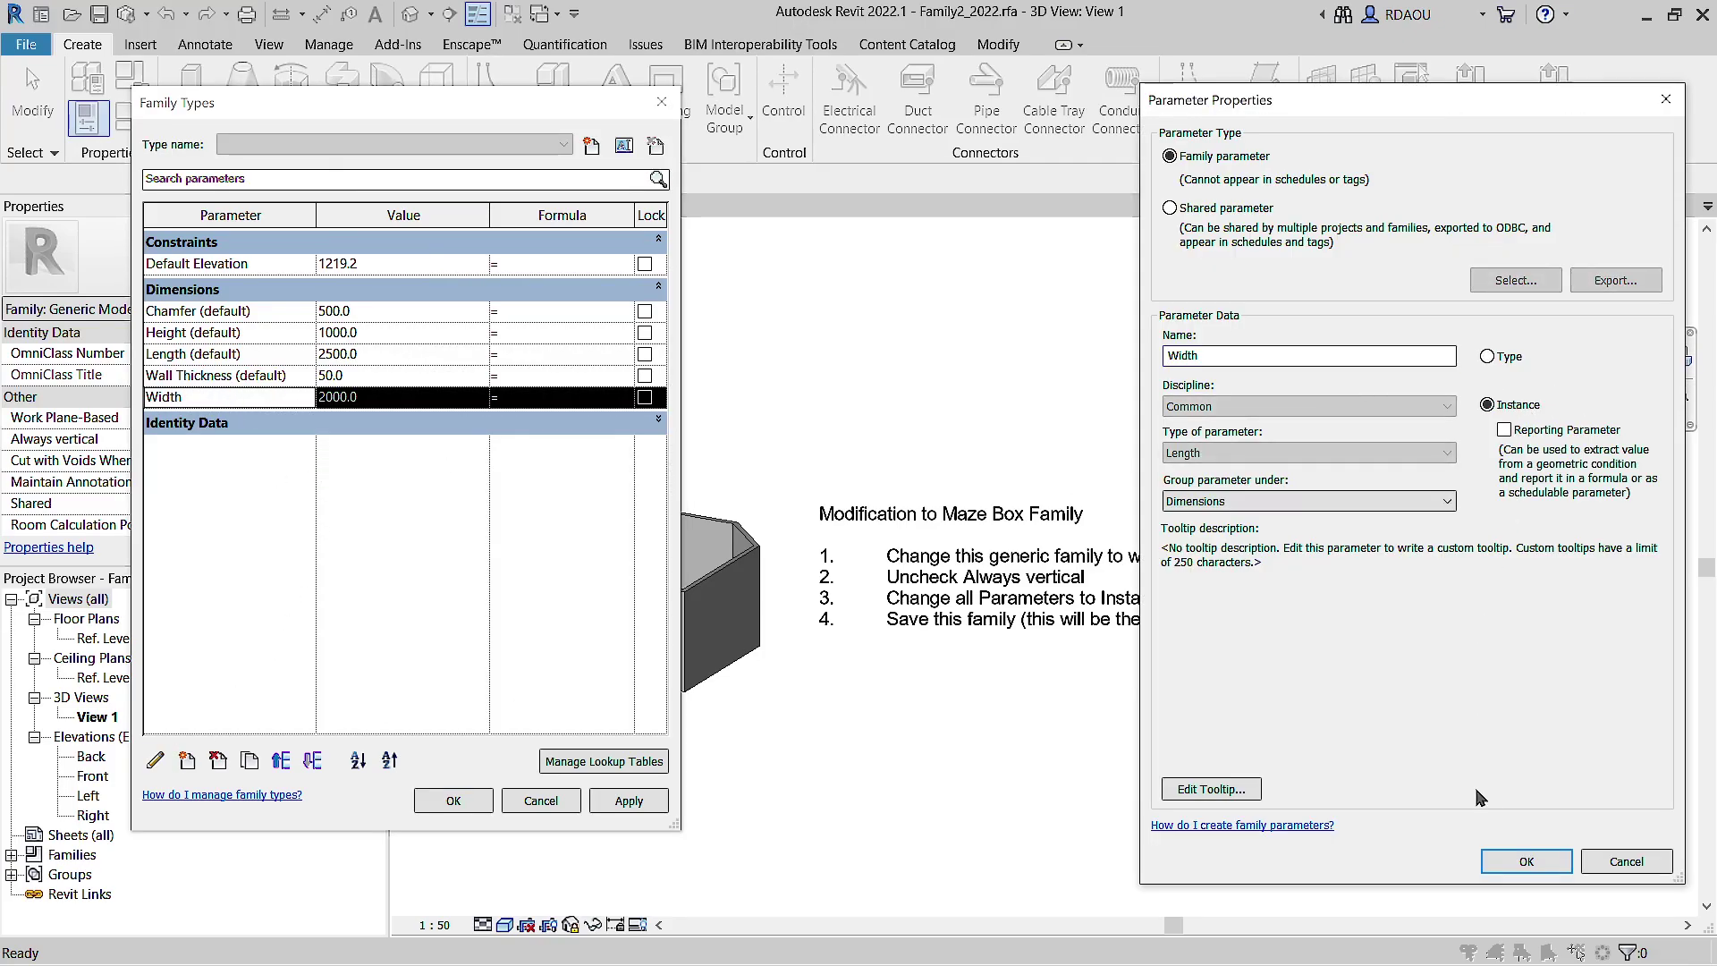
pyautogui.click(1527, 862)
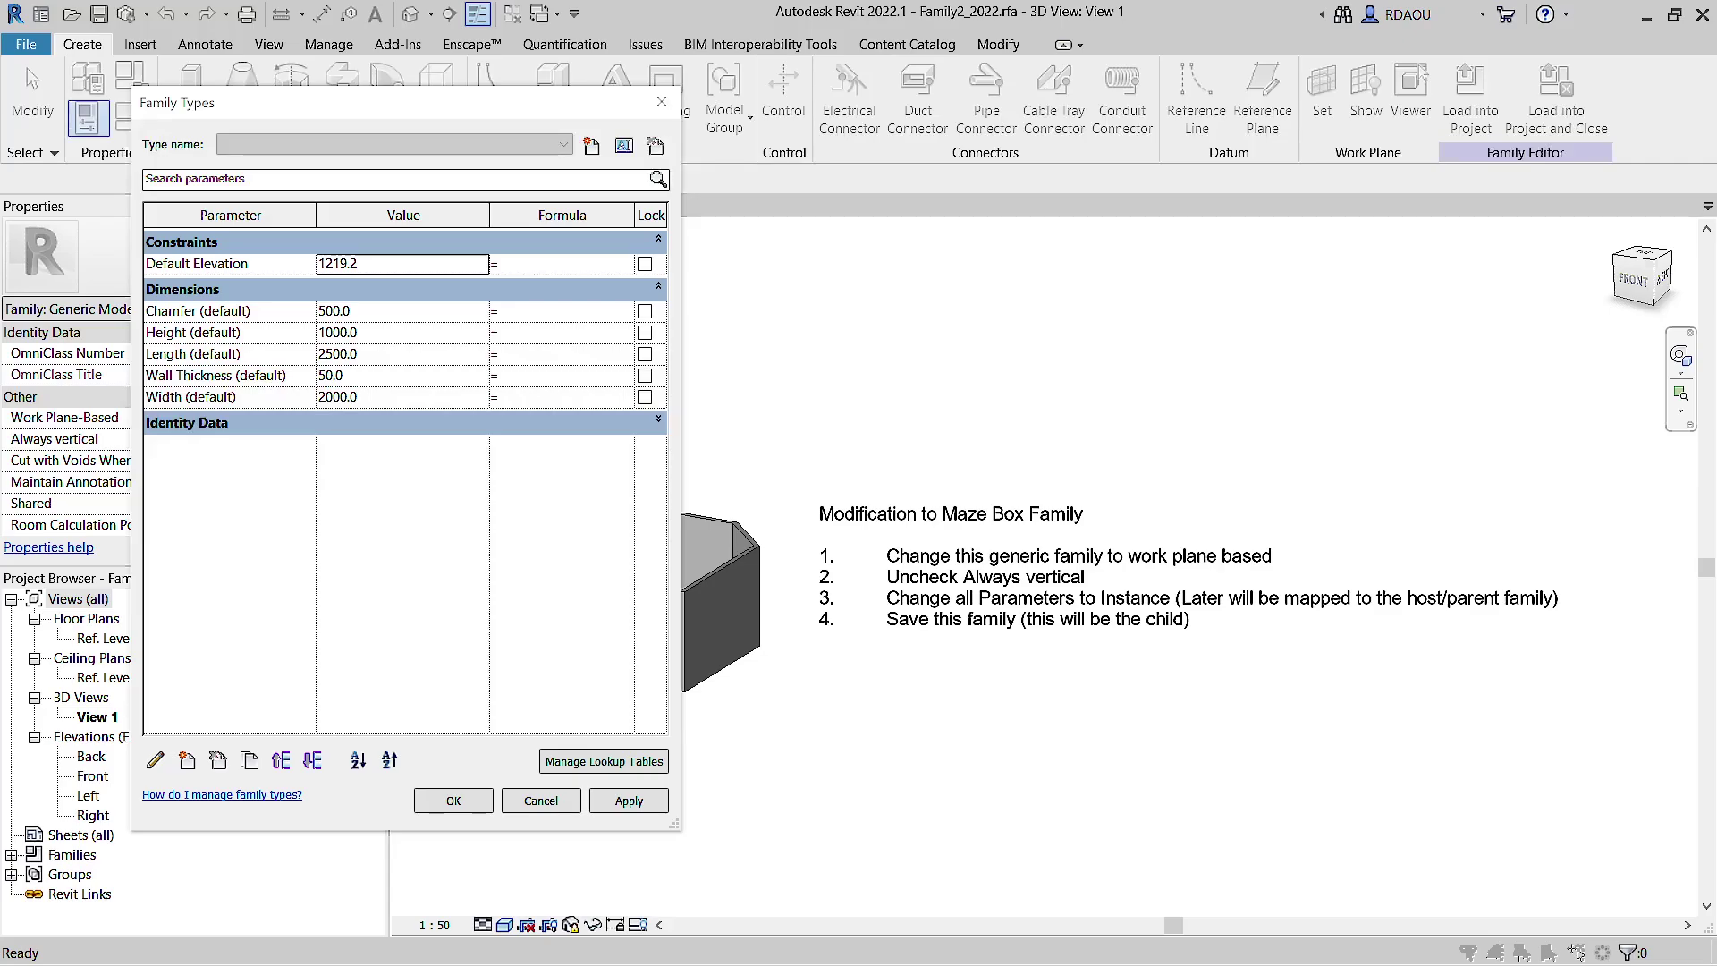
# Step: Add a family type called Maze Box and accept the Family Types changes
pyautogui.moveTo(1479, 415); pyautogui.dragTo(1108, 458)
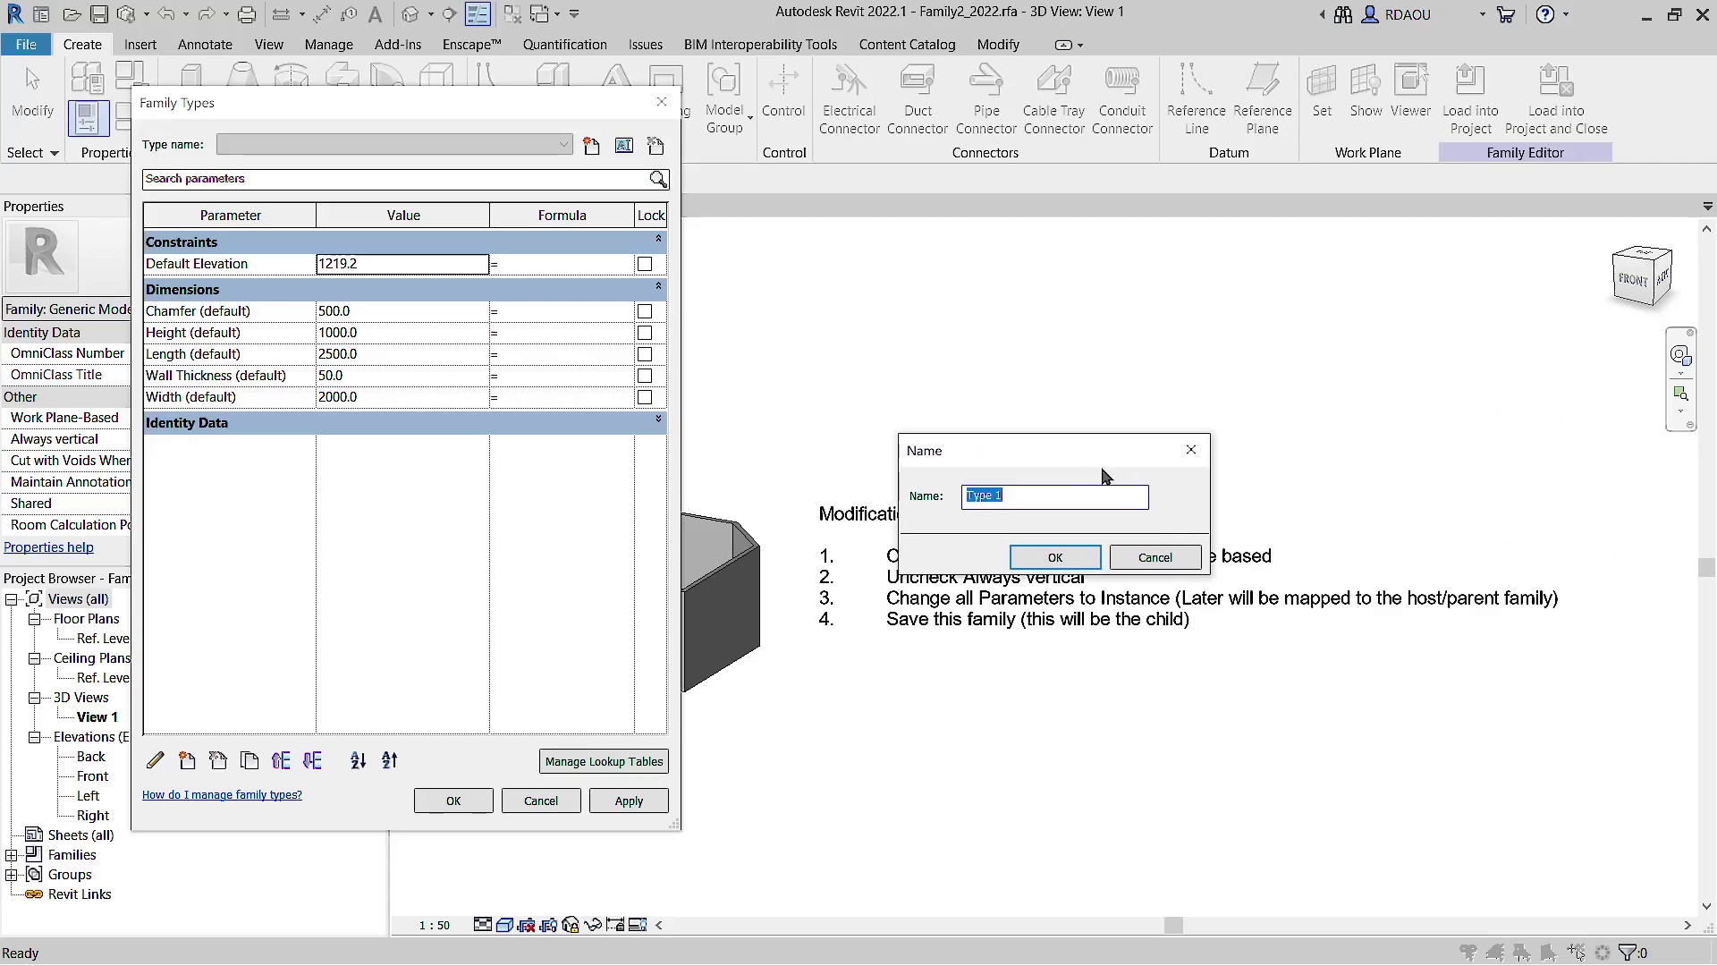
pyautogui.write('Maze Box')
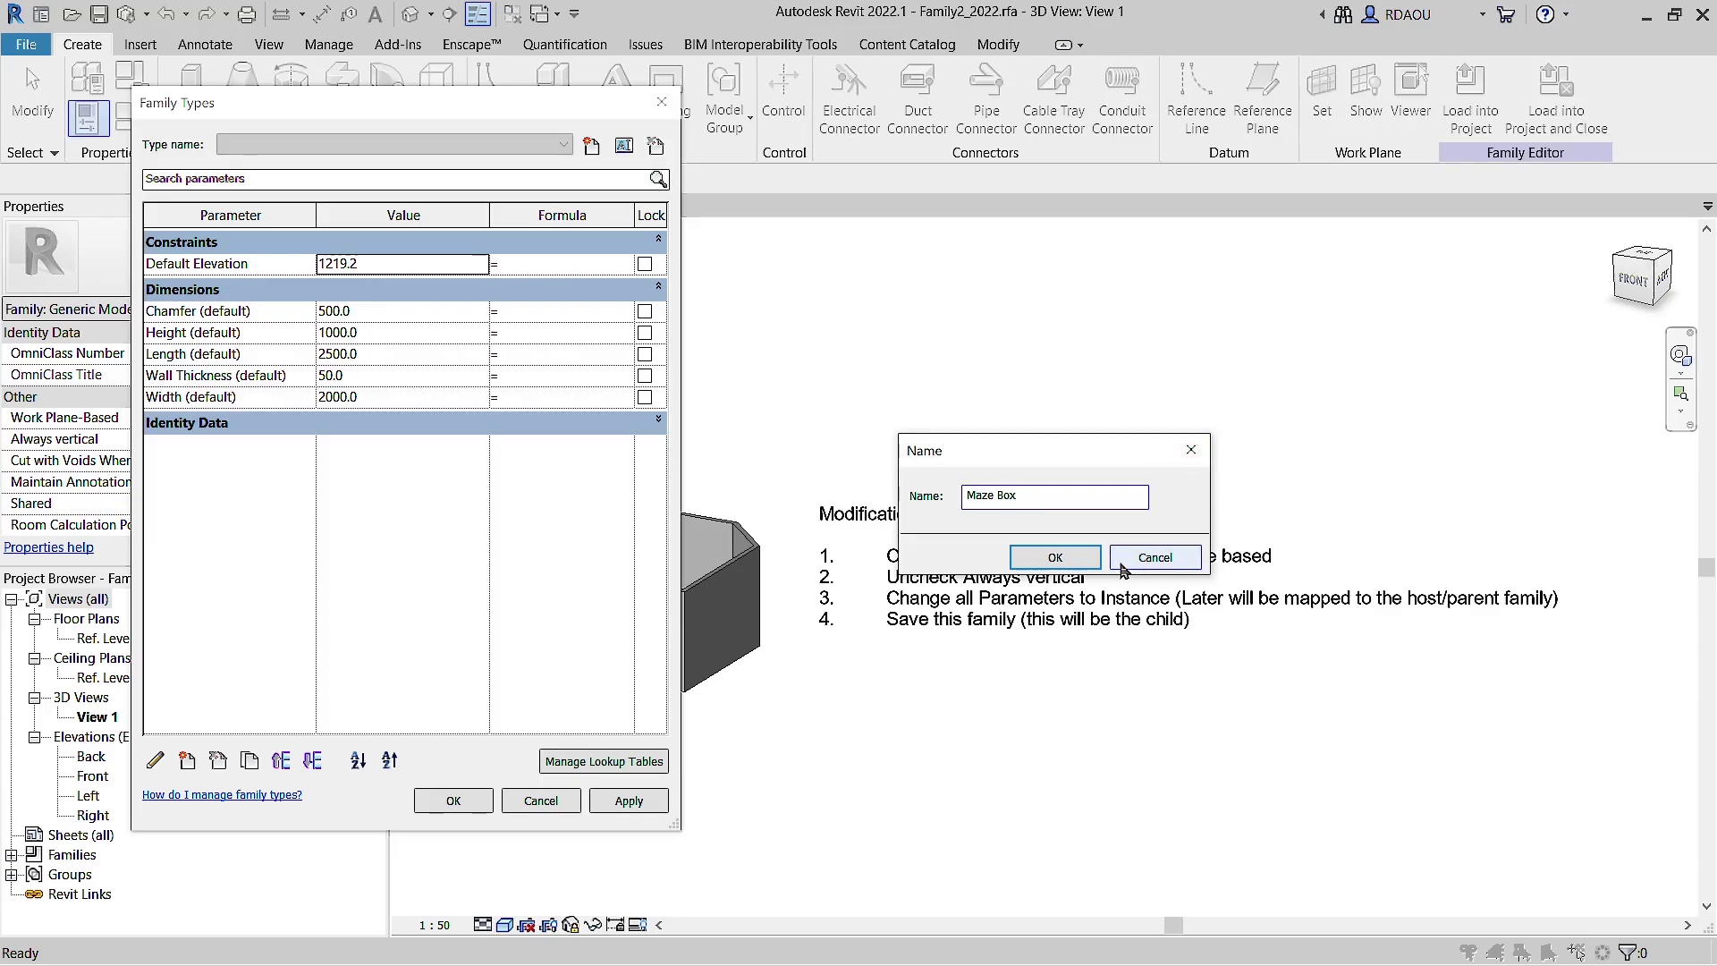
pyautogui.click(1074, 570)
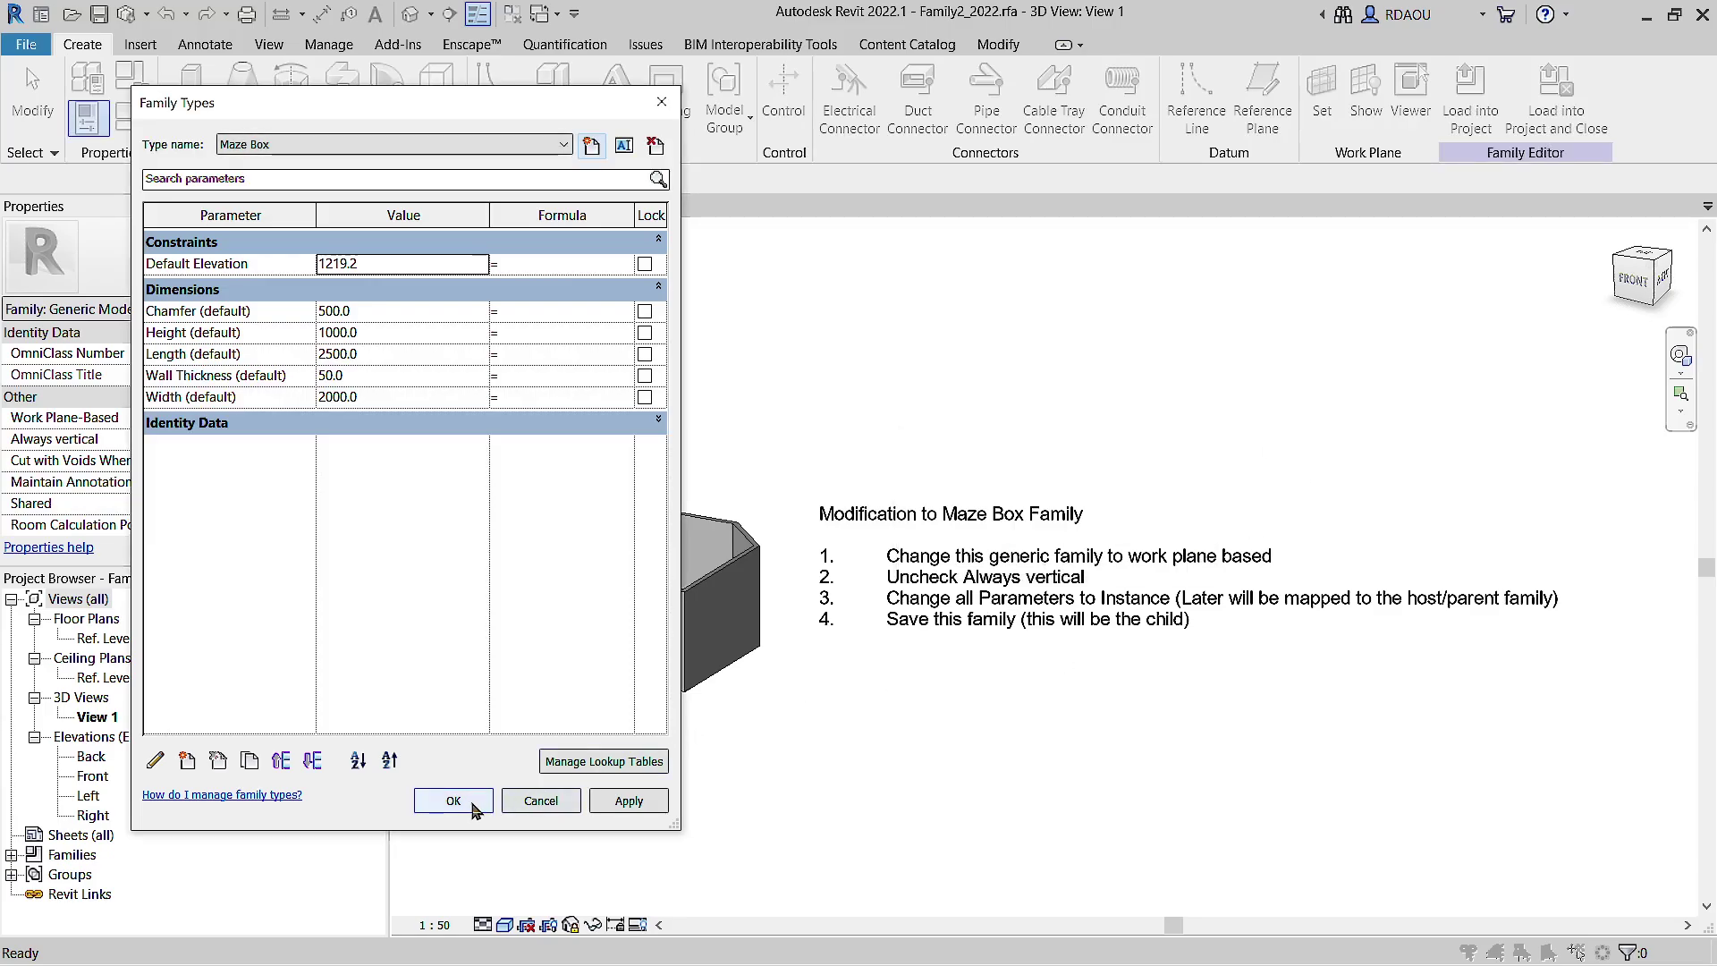
pyautogui.click(454, 800)
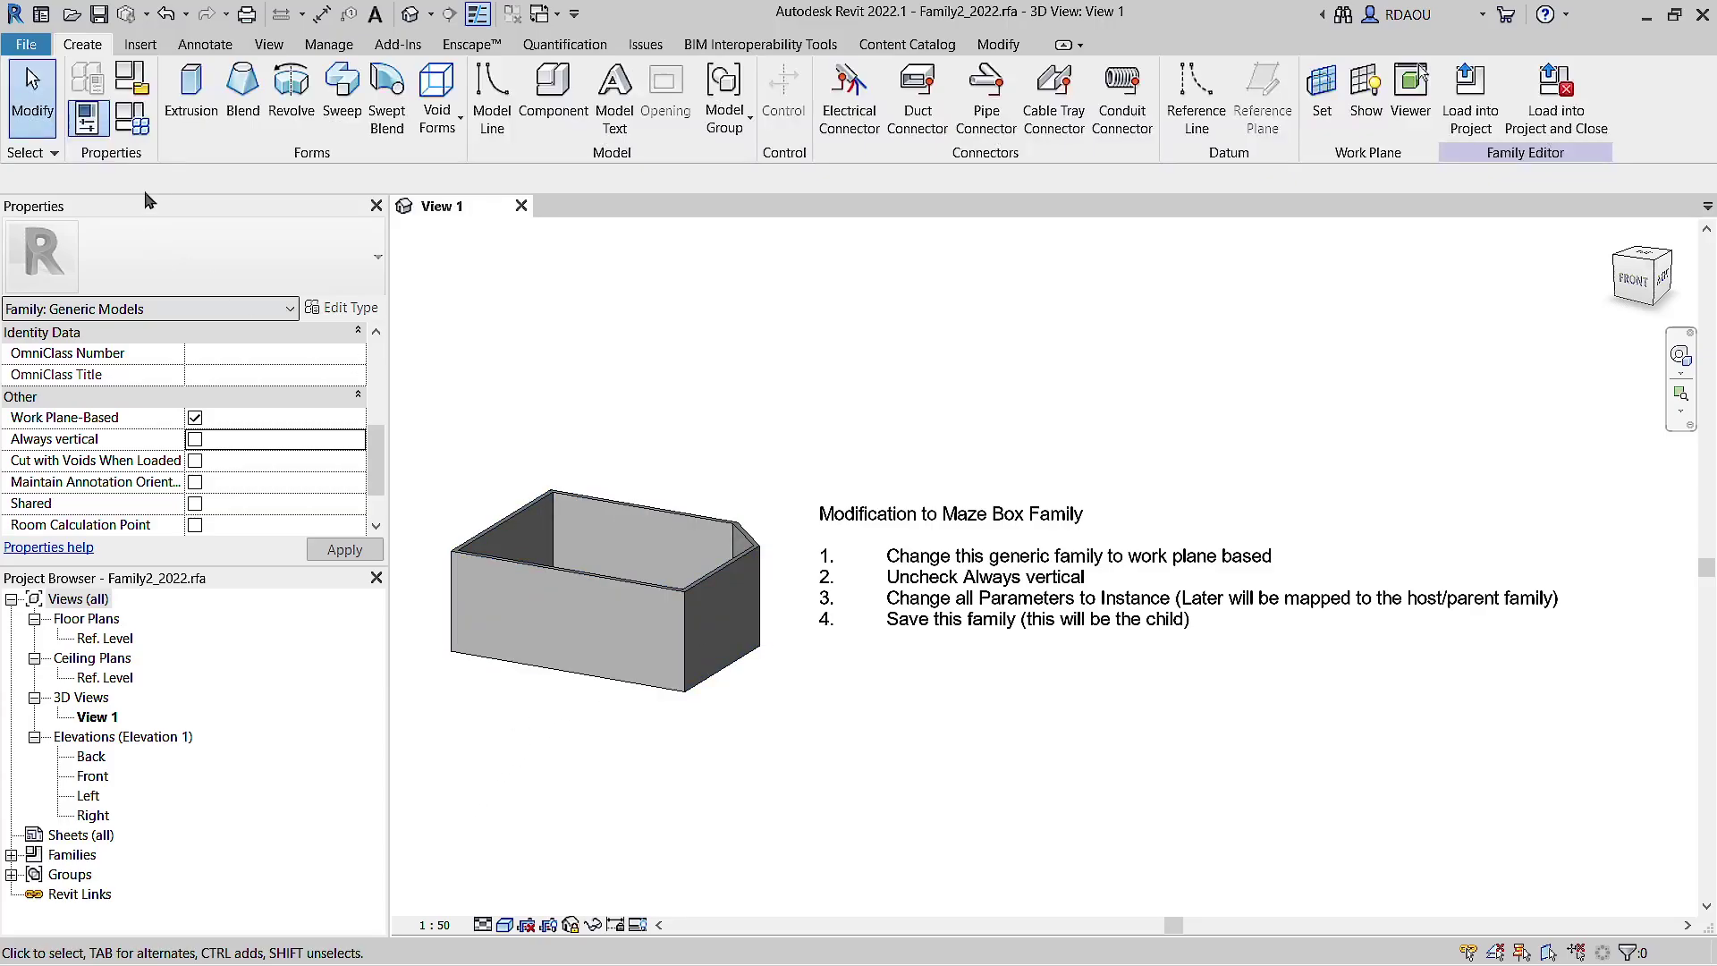
# Step: Save the Maze Box family and start a new family from the File menu
pyautogui.click(100, 16)
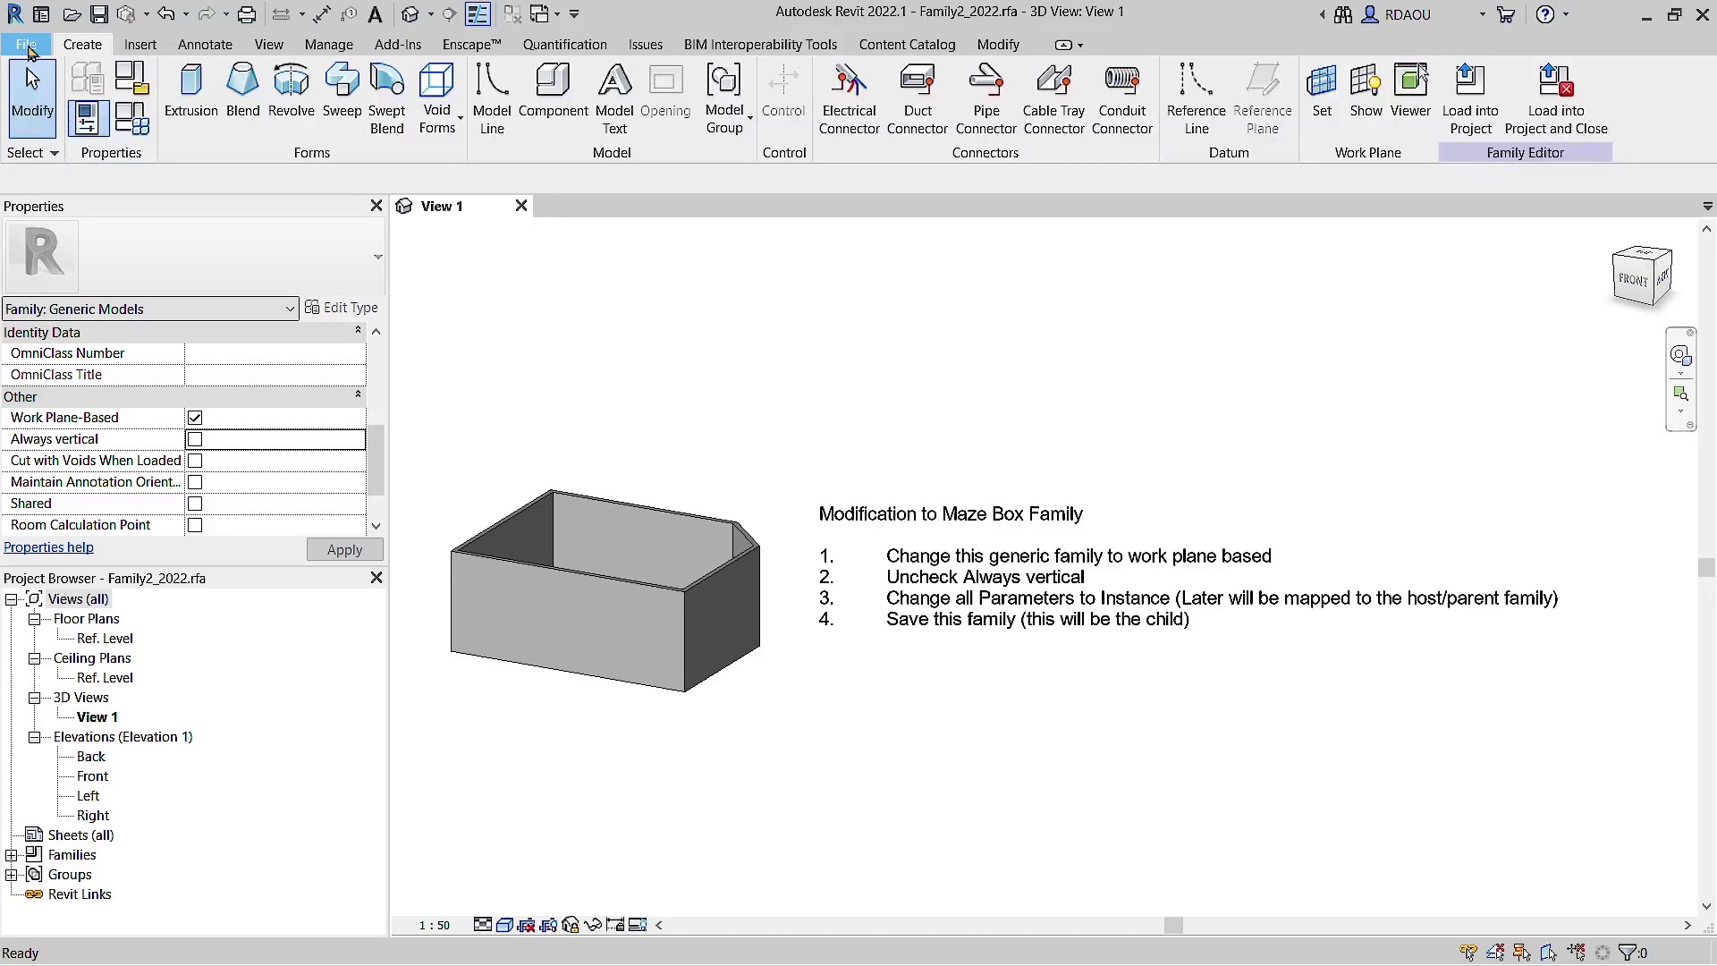
pyautogui.click(27, 47)
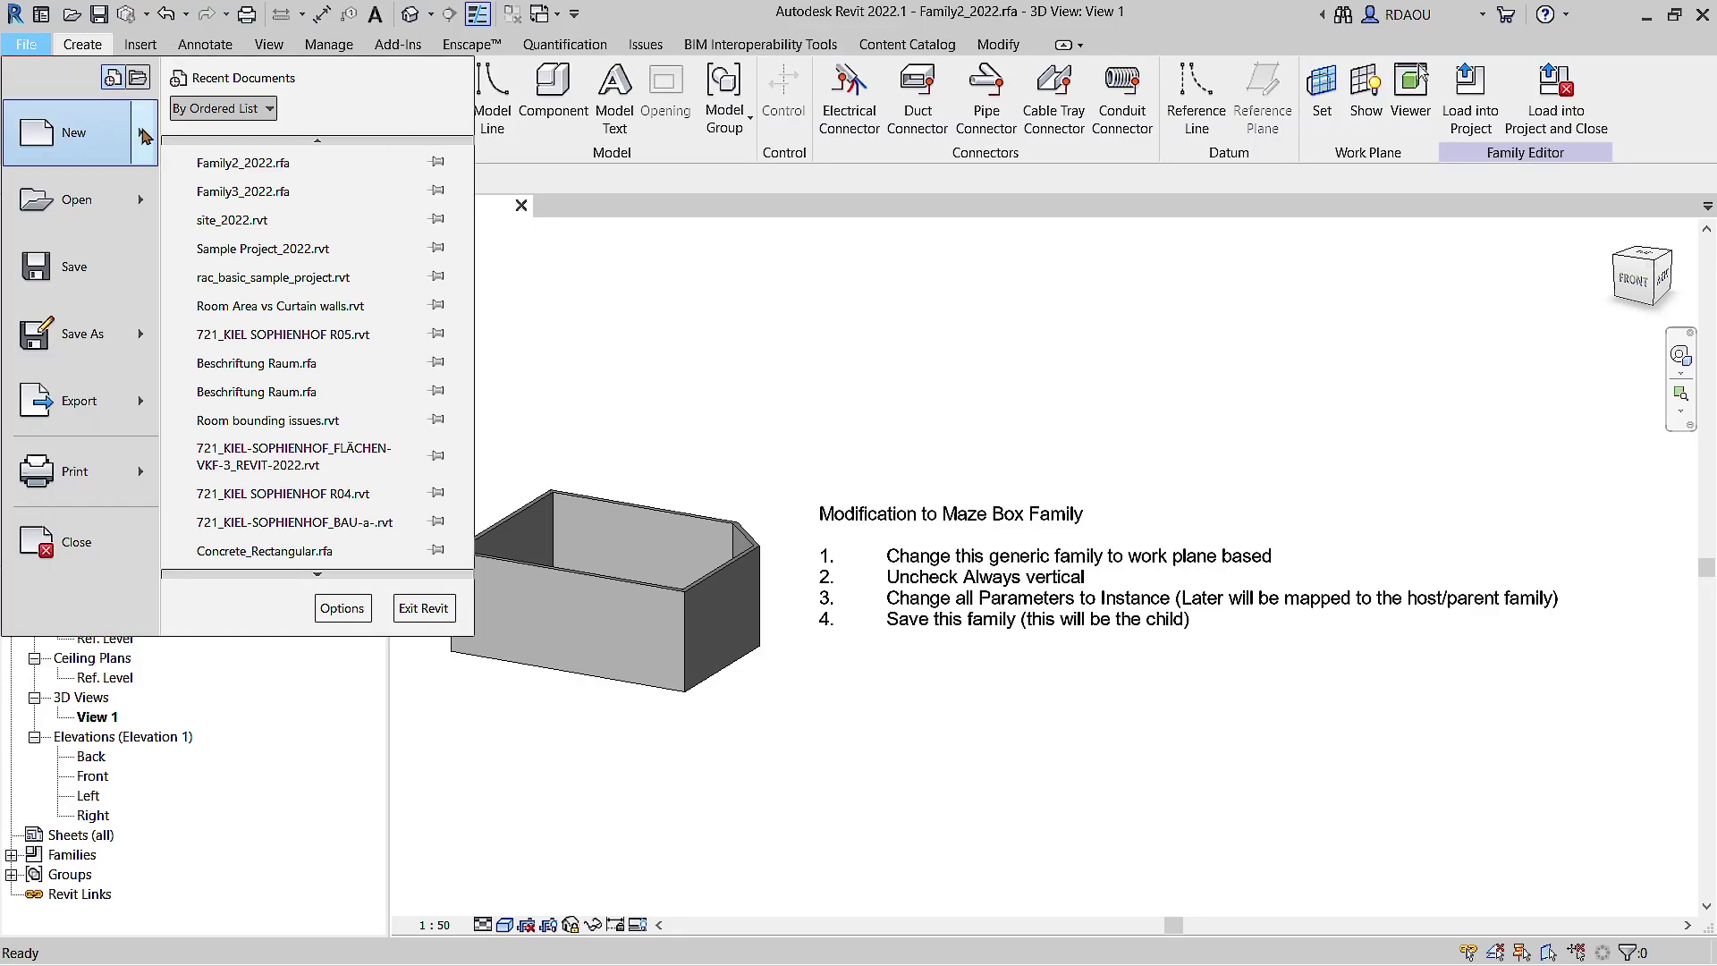
pyautogui.moveTo(73, 132)
pyautogui.click(215, 192)
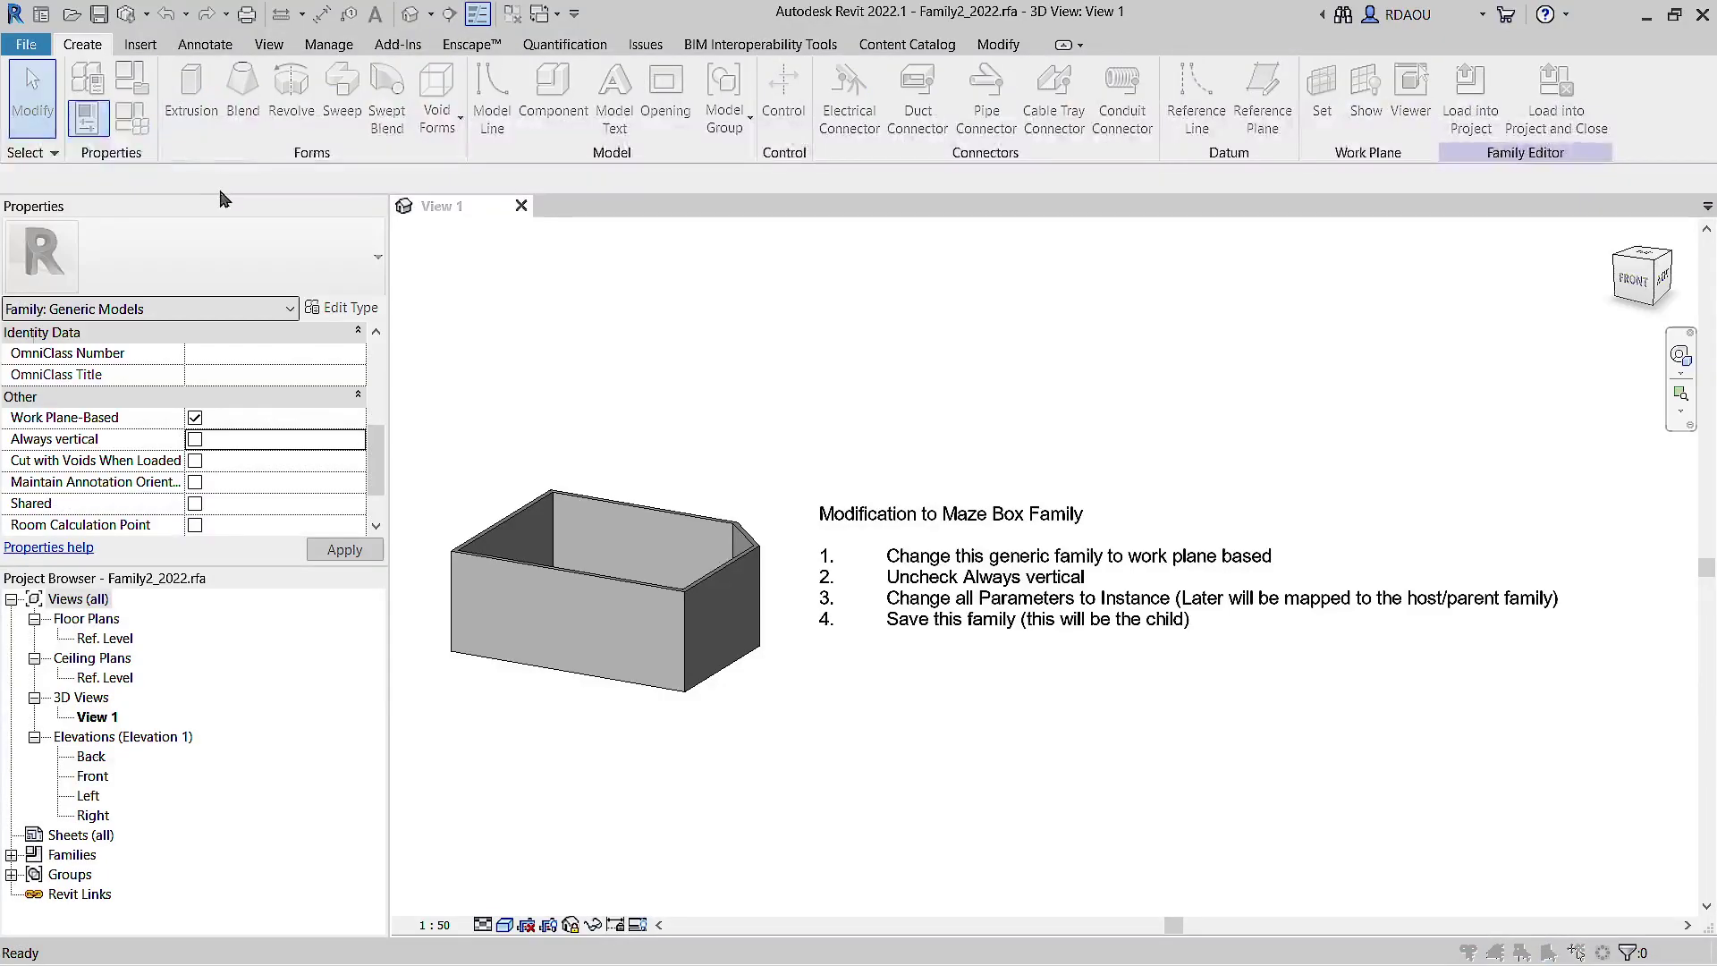
# Step: Start Family1 from the Metric Generic Model.rft template
pyautogui.scroll(-1, 268, 384)
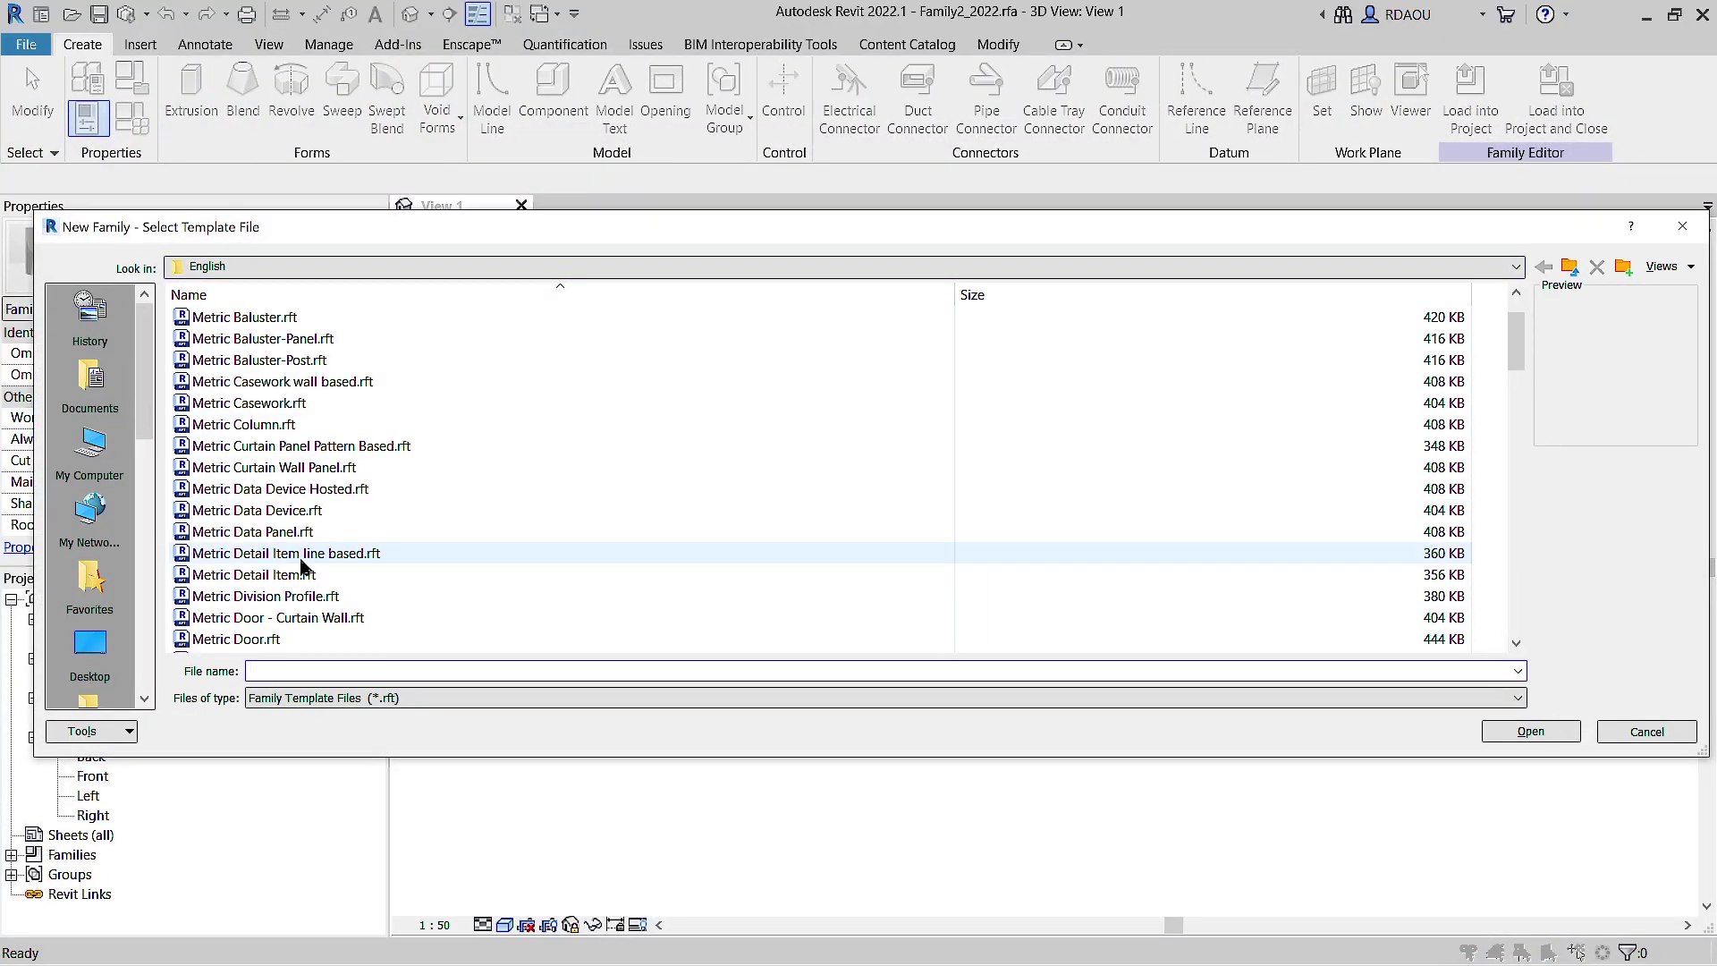
pyautogui.scroll(-3, 287, 536)
pyautogui.scroll(-2, 287, 536)
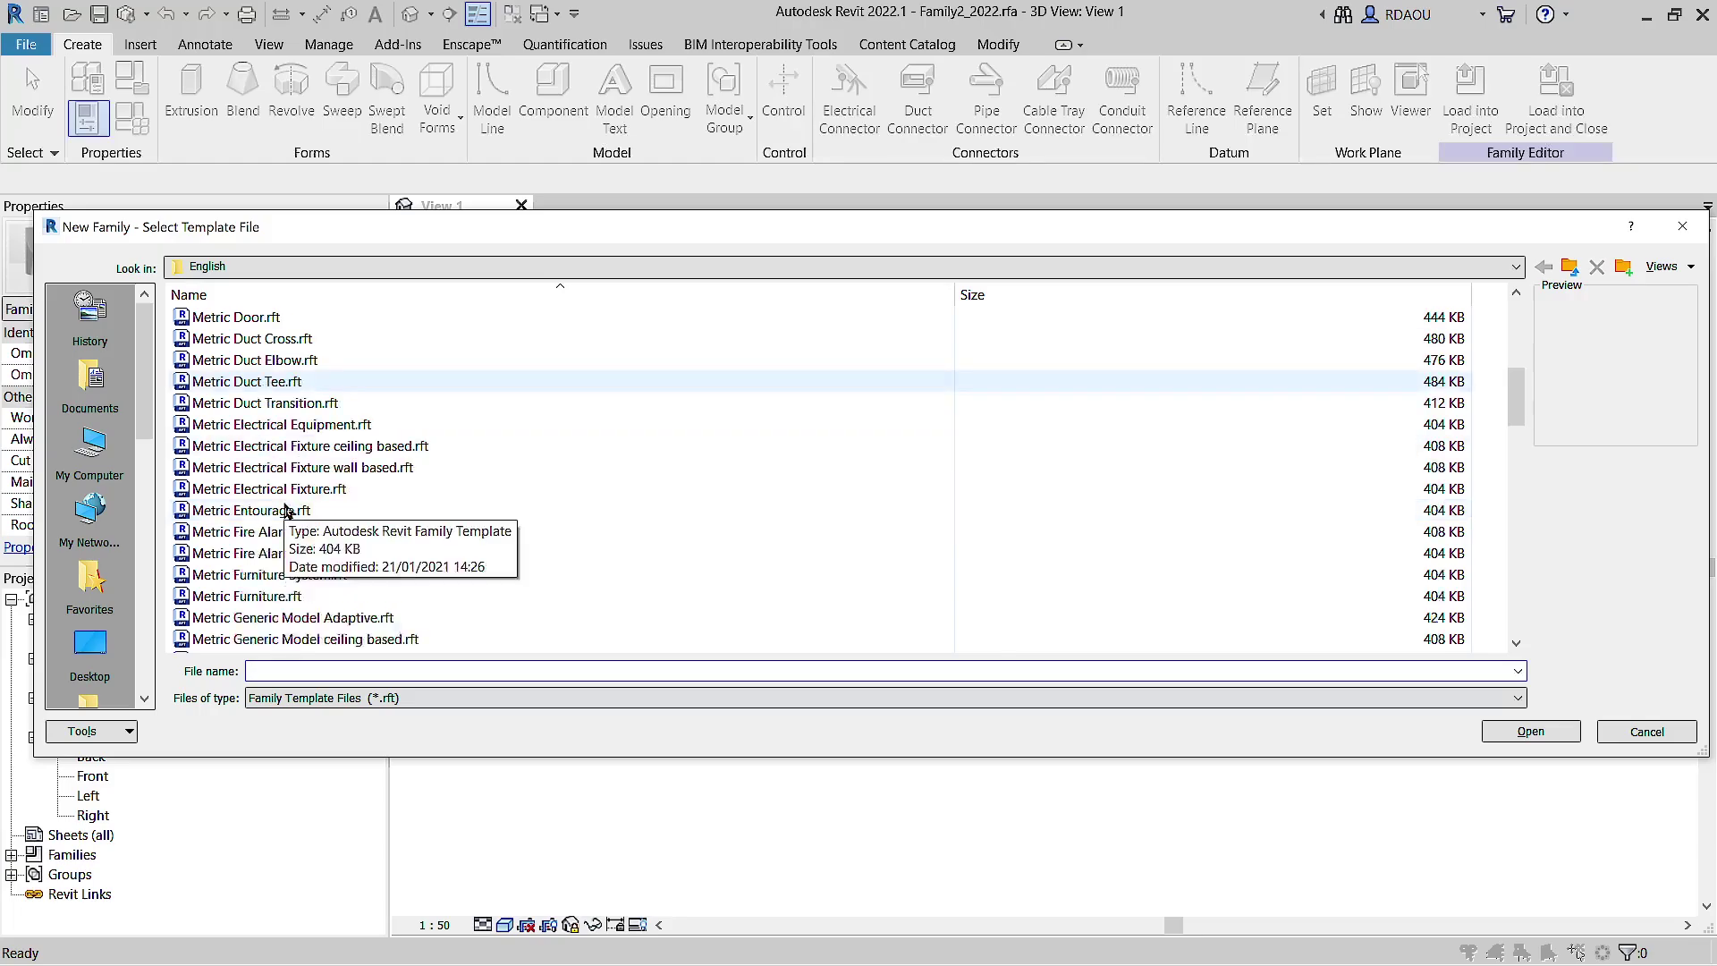
pyautogui.scroll(-2, 288, 554)
pyautogui.scroll(-1, 290, 581)
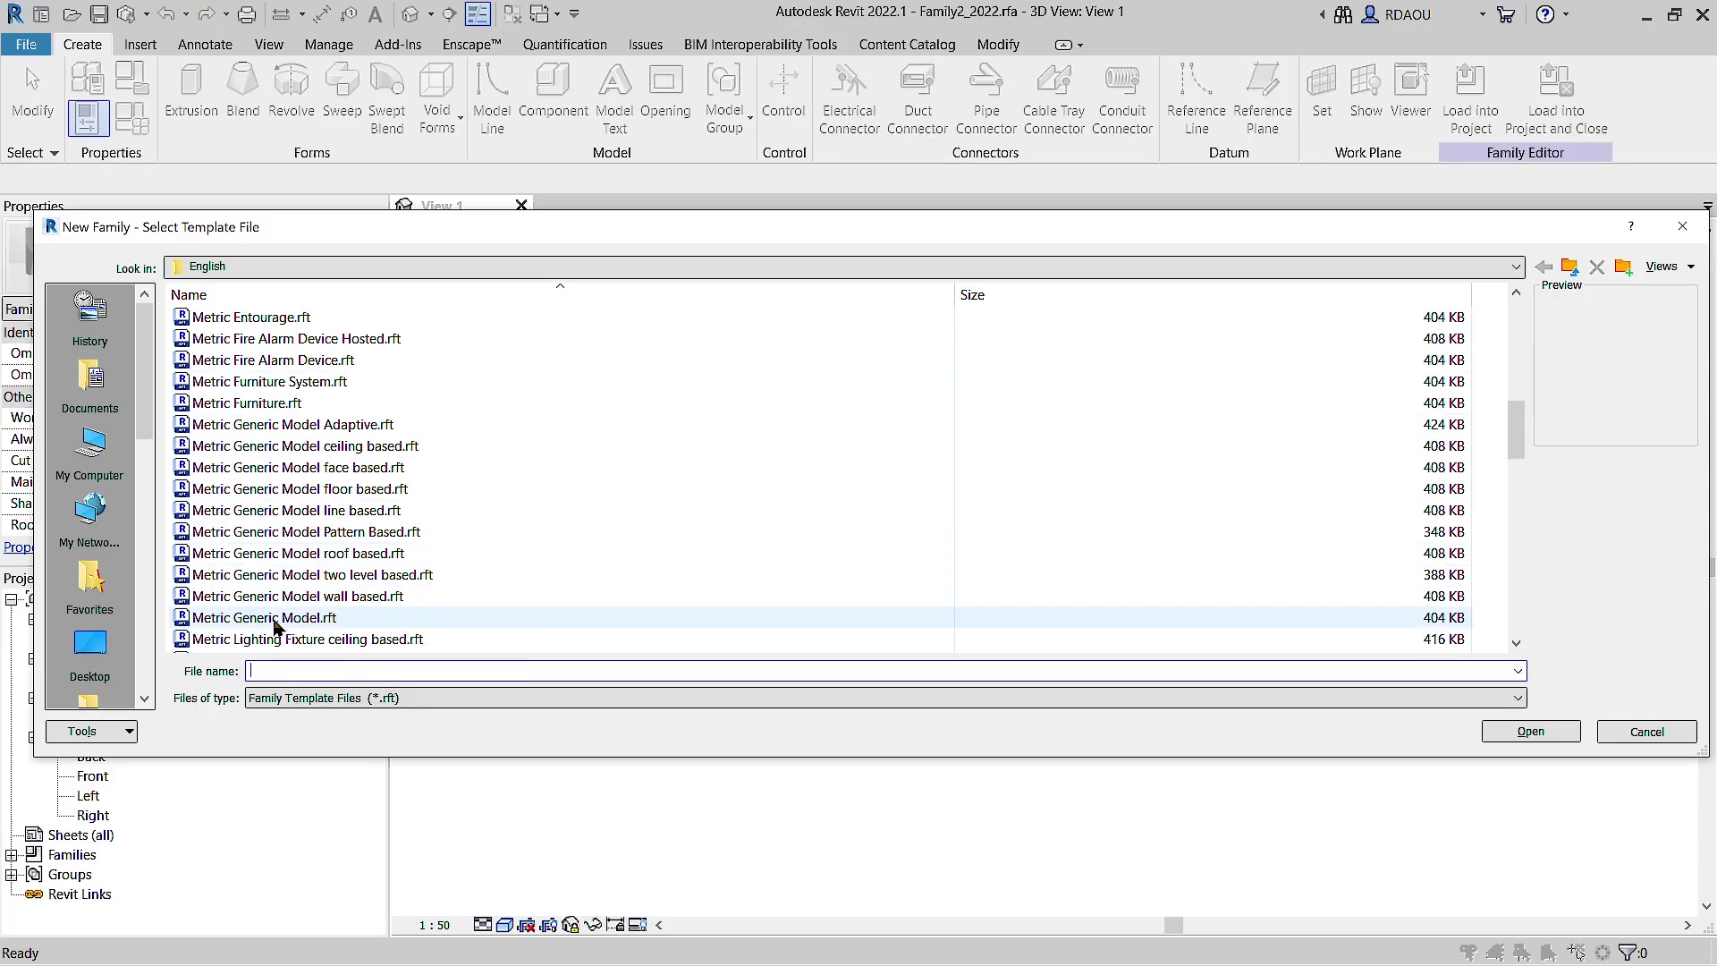
pyautogui.click(275, 622)
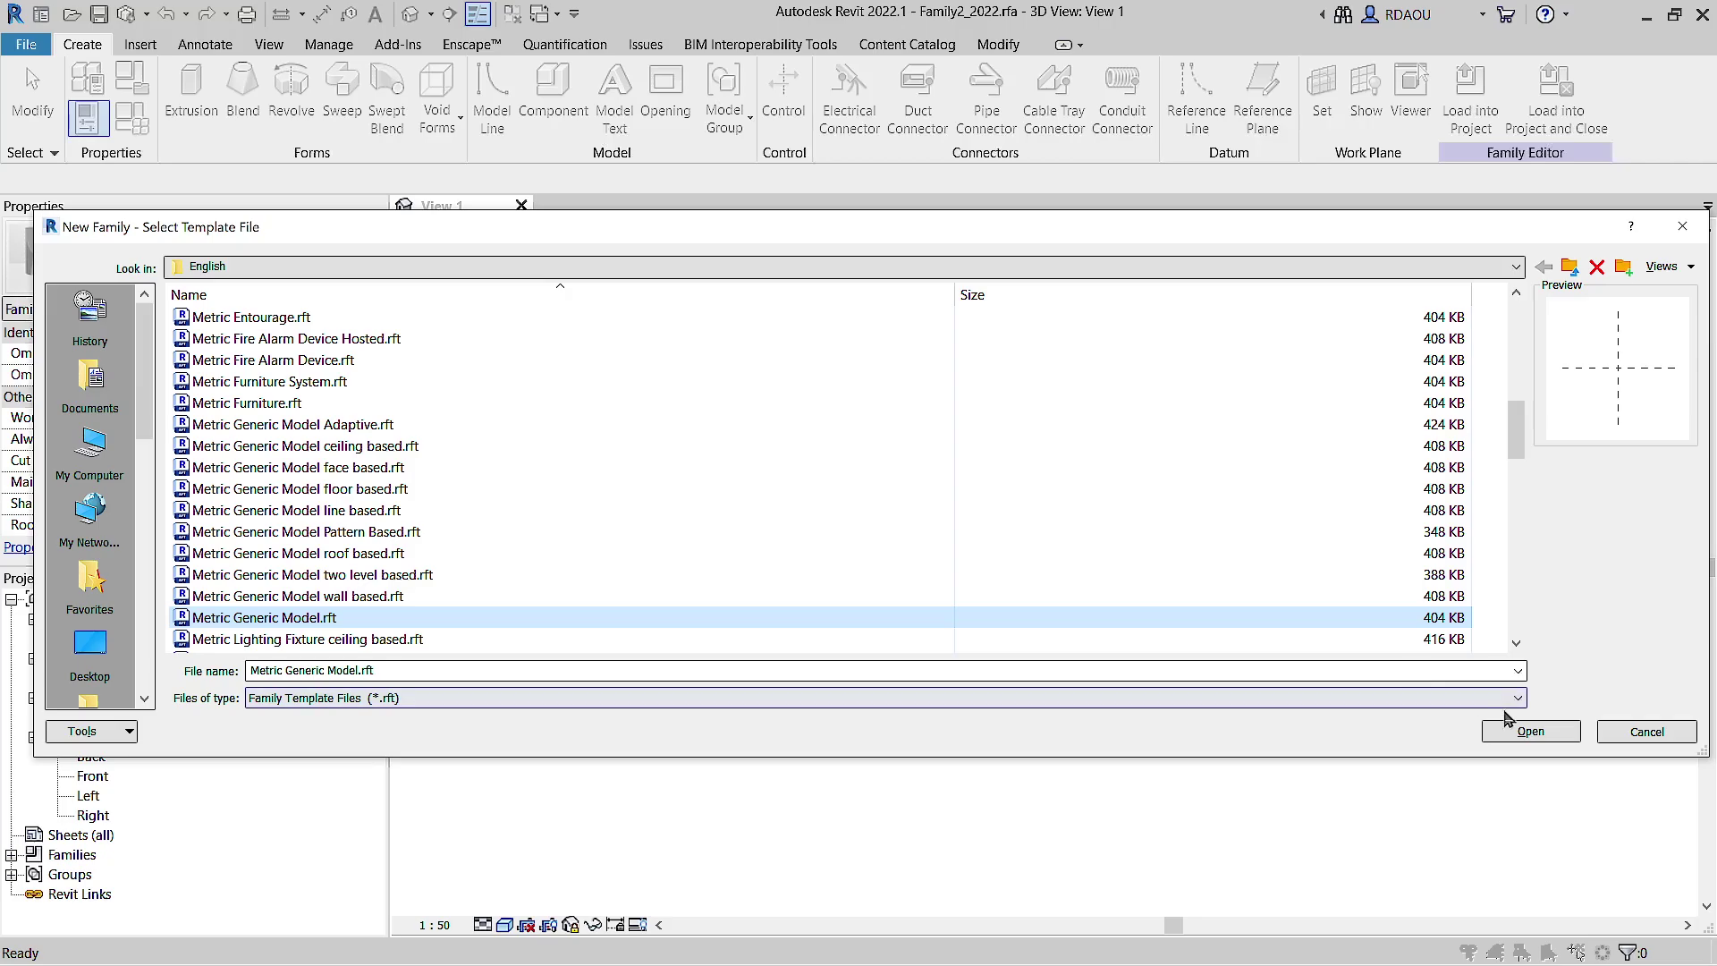
pyautogui.click(1523, 730)
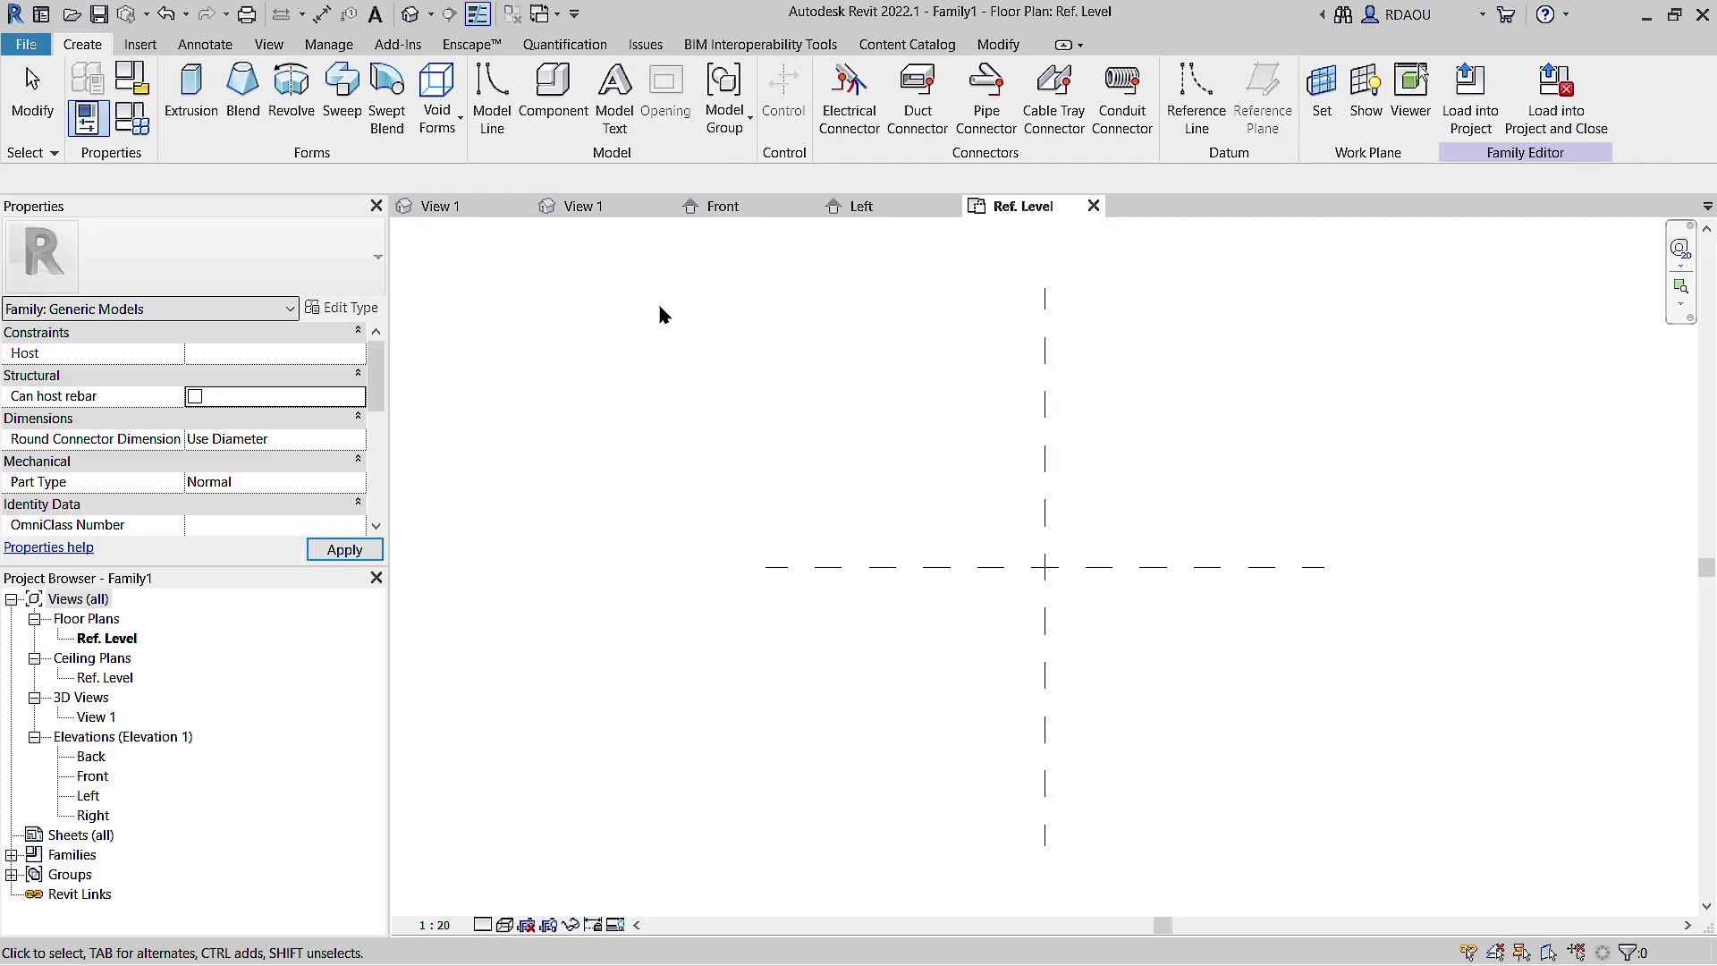
# Step: Close the Front and Left elevation views, pan the Ref. Level plan, and activate Reference Line
pyautogui.click(807, 206)
pyautogui.click(806, 207)
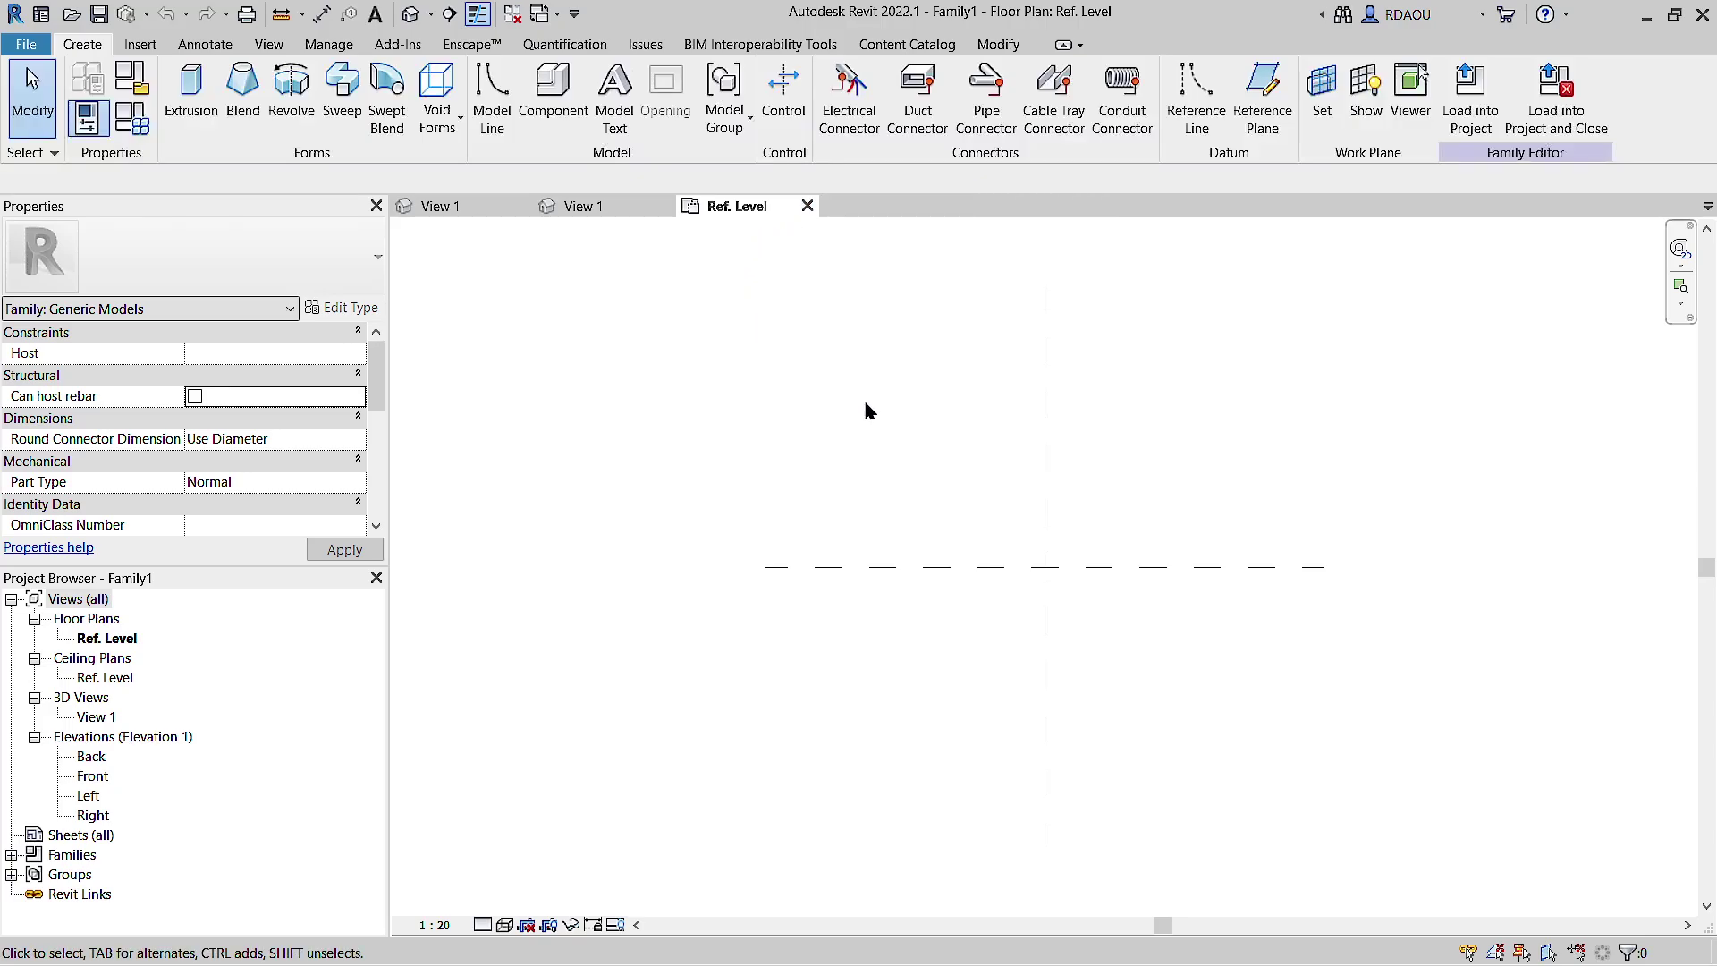
pyautogui.moveTo(986, 485)
pyautogui.mouseDown(button='middle')
pyautogui.moveTo(958, 453)
pyautogui.moveTo(778, 441)
pyautogui.mouseUp(button='middle')
pyautogui.scroll(-5, 276, 477)
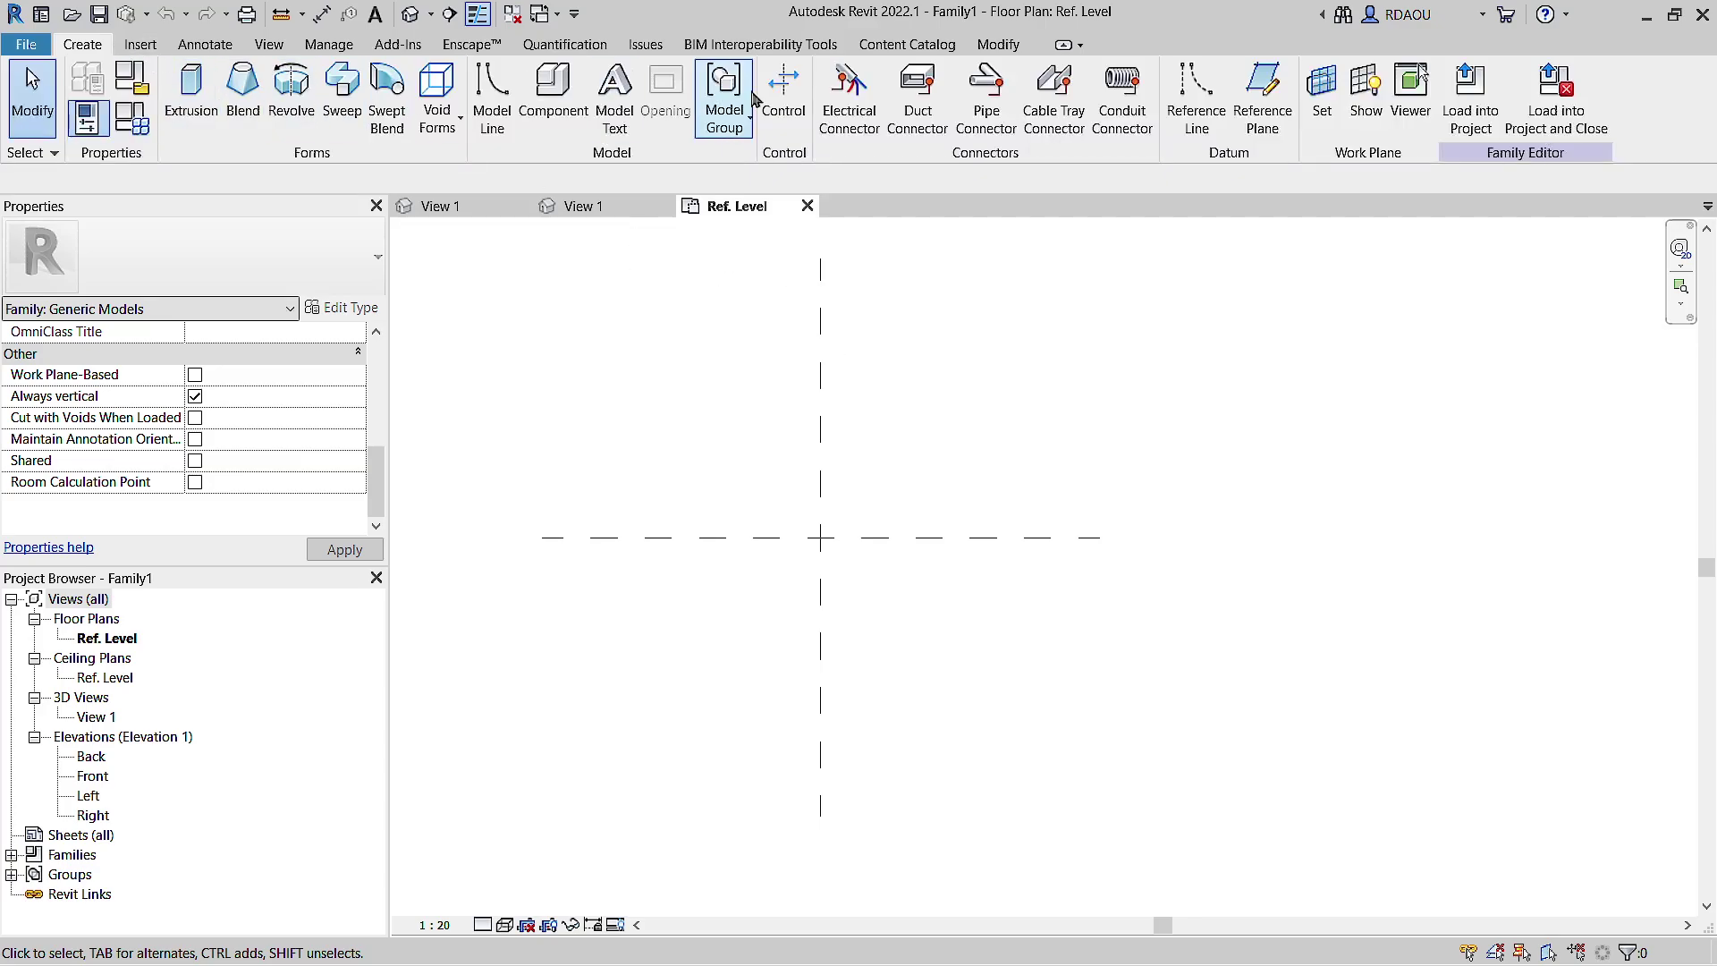
pyautogui.click(1192, 101)
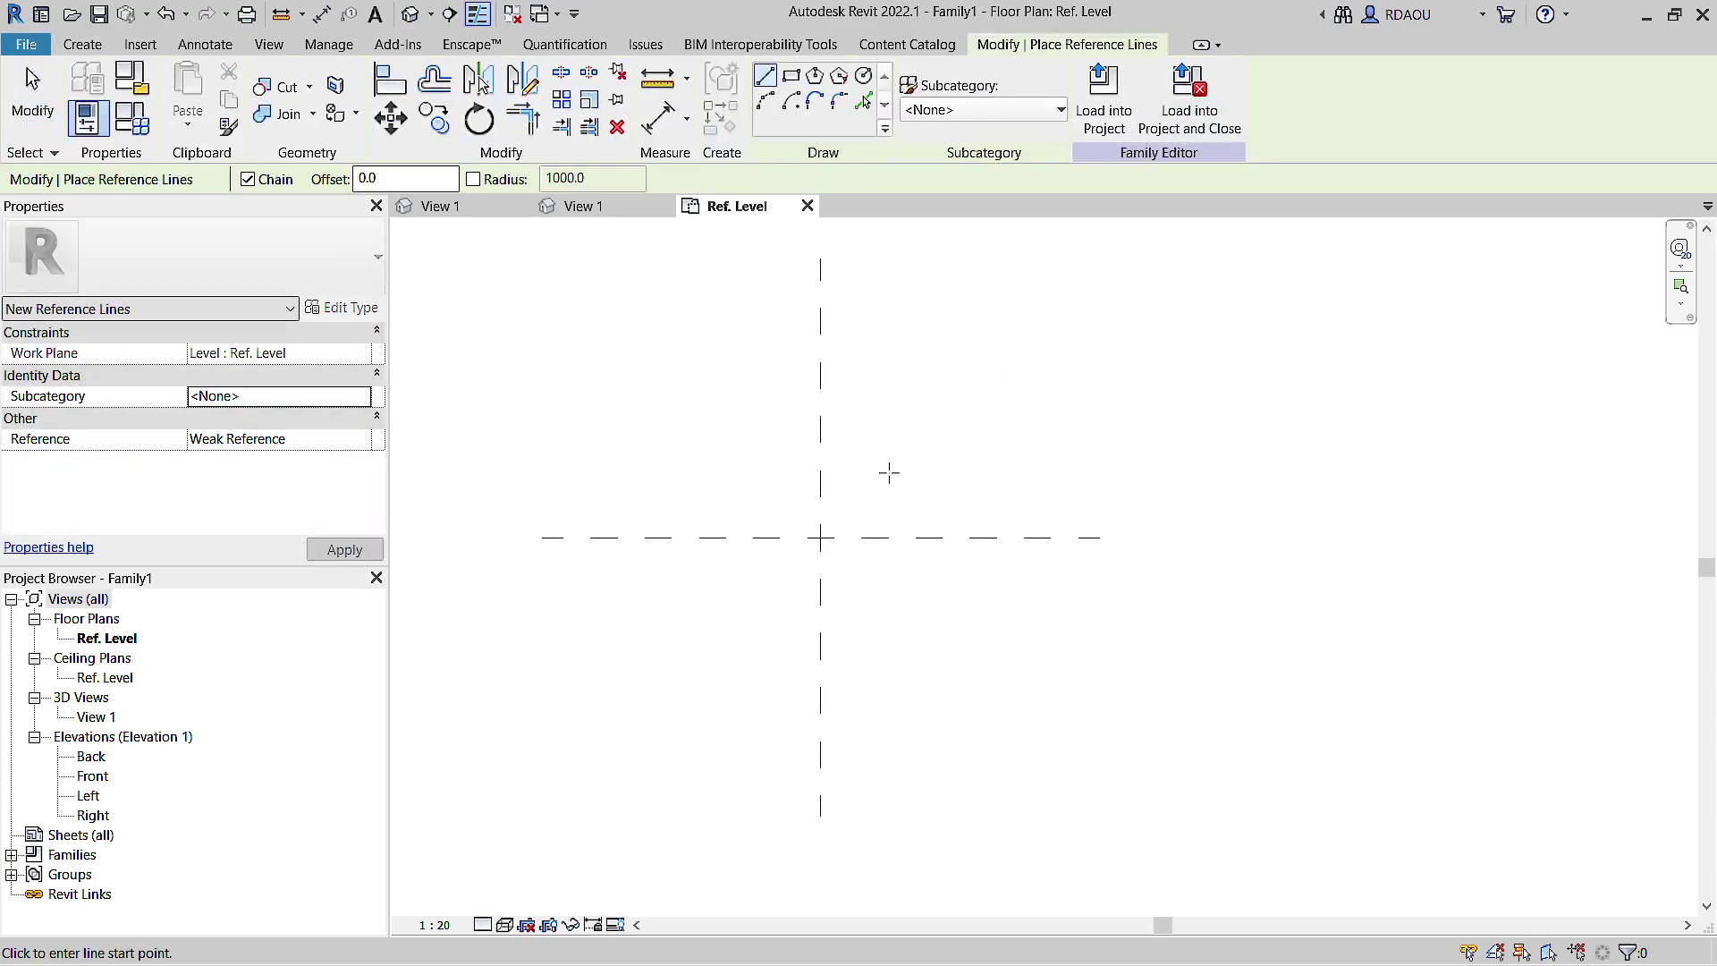
# Step: Draw a 1500 reference line at 45° from the reference-plane intersection
pyautogui.click(820, 538)
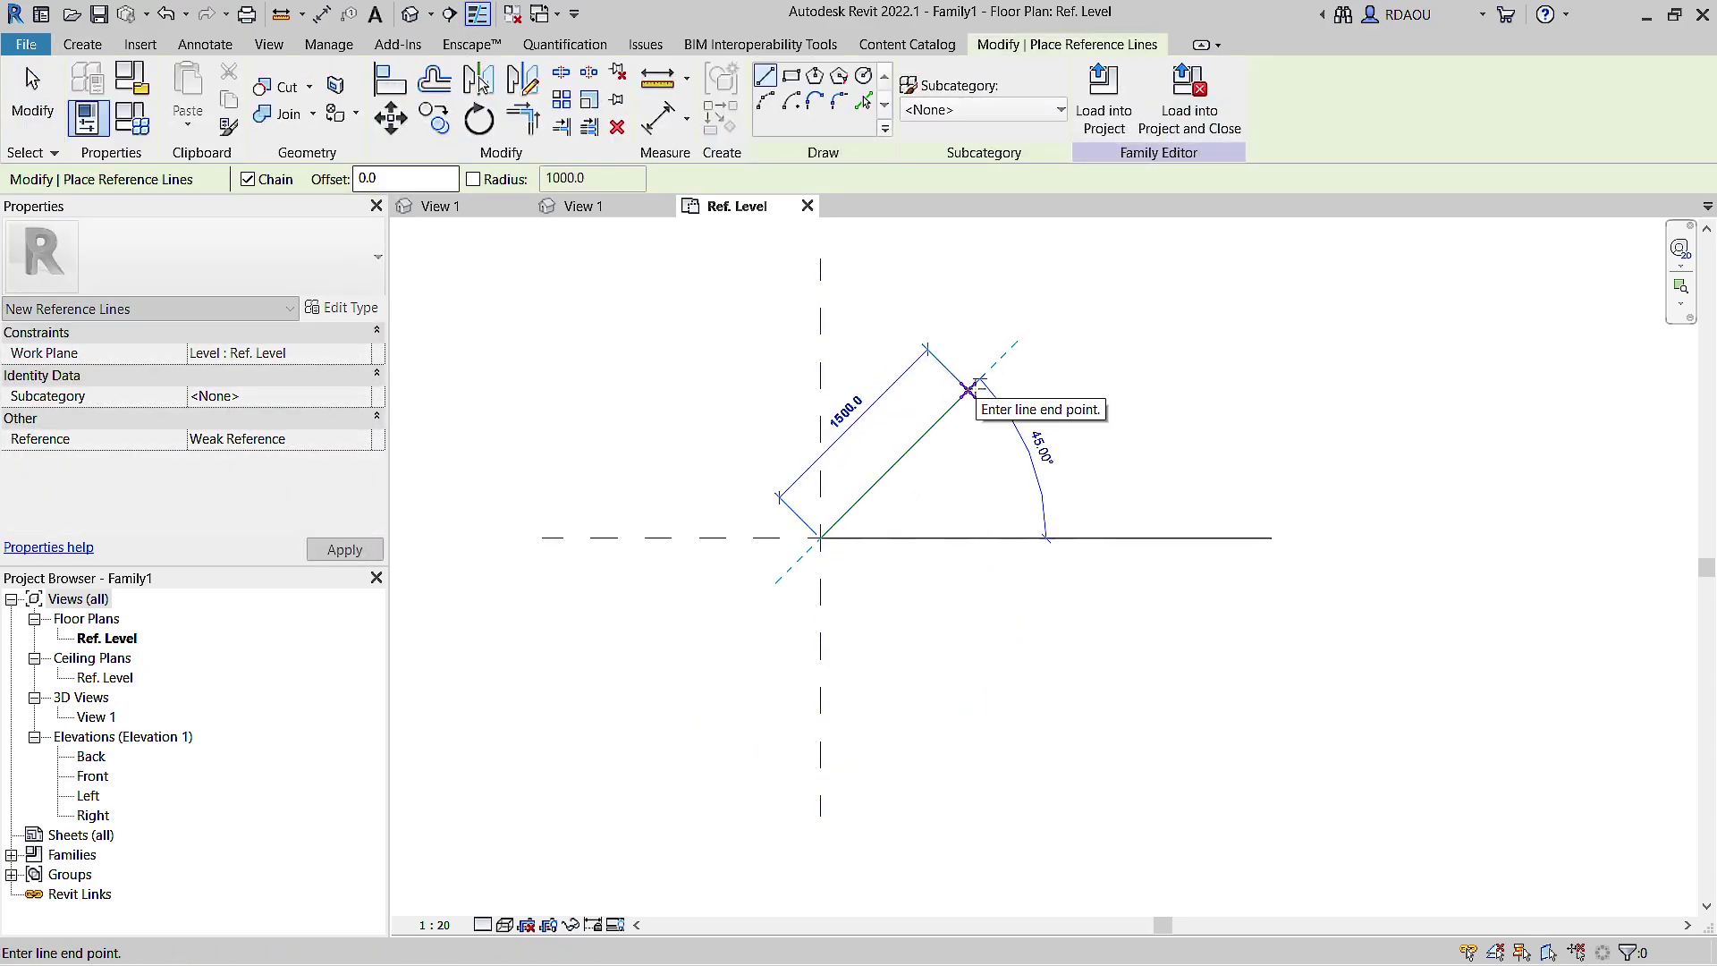
pyautogui.click(968, 391)
pyautogui.press('Escape')
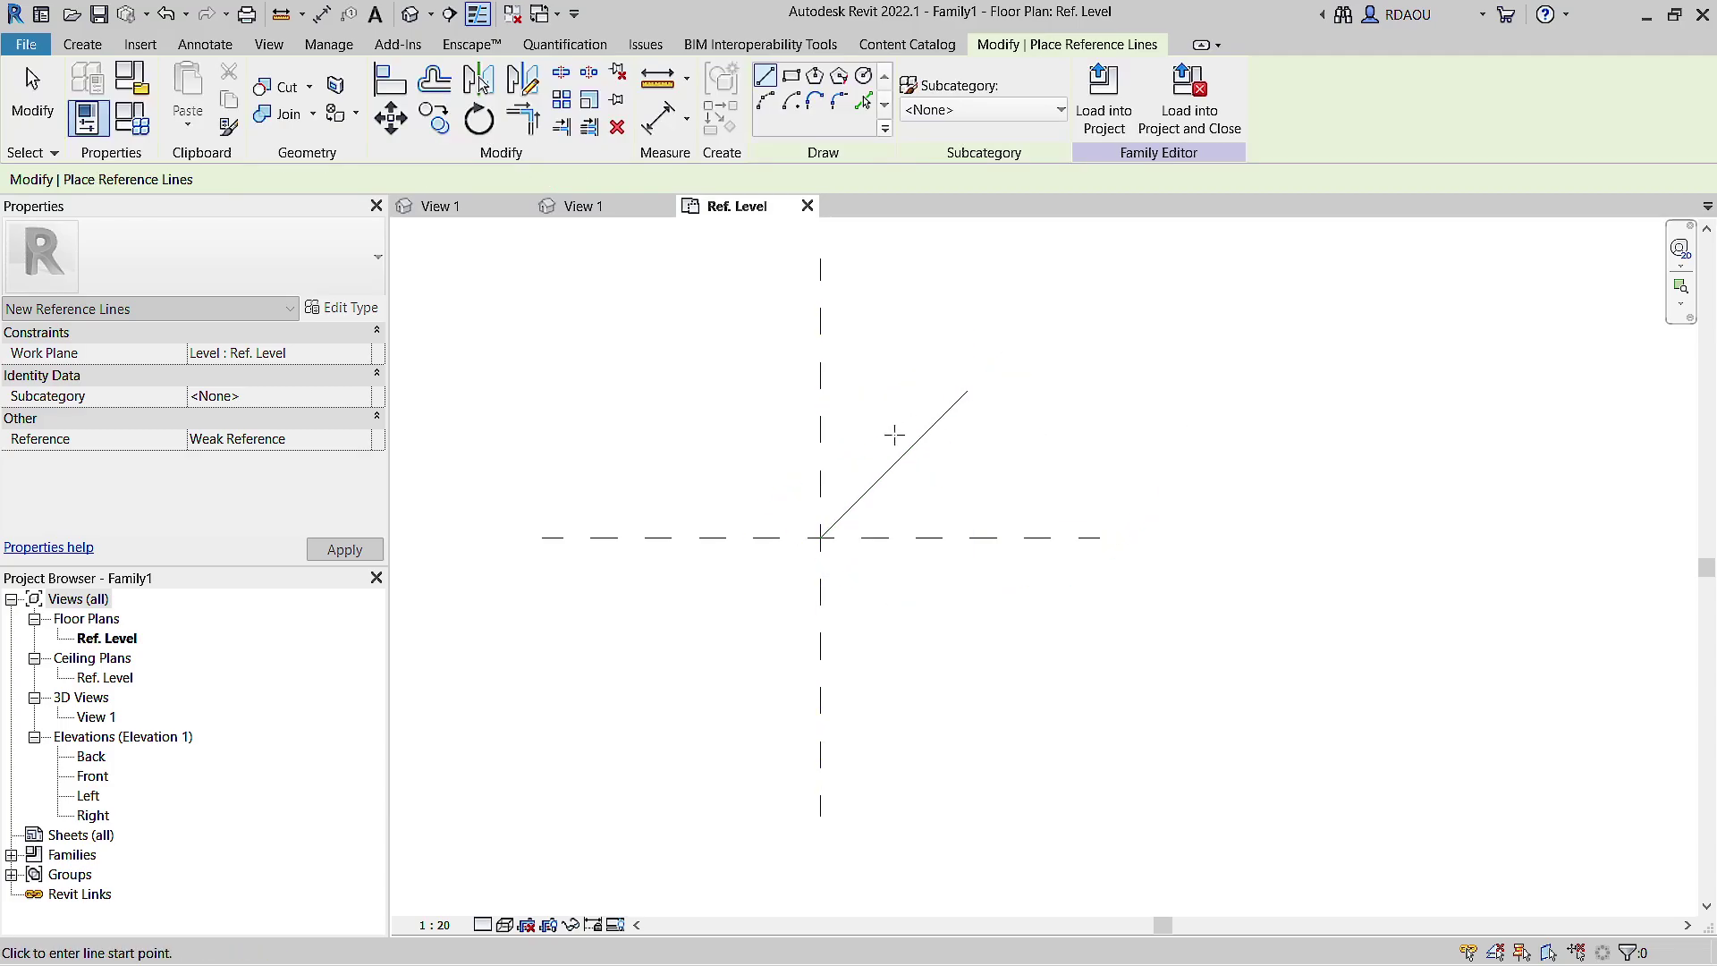
pyautogui.press('Escape')
# Step: Pull the line's lower end off the intersection and make a first Align attempt
pyautogui.click(864, 494)
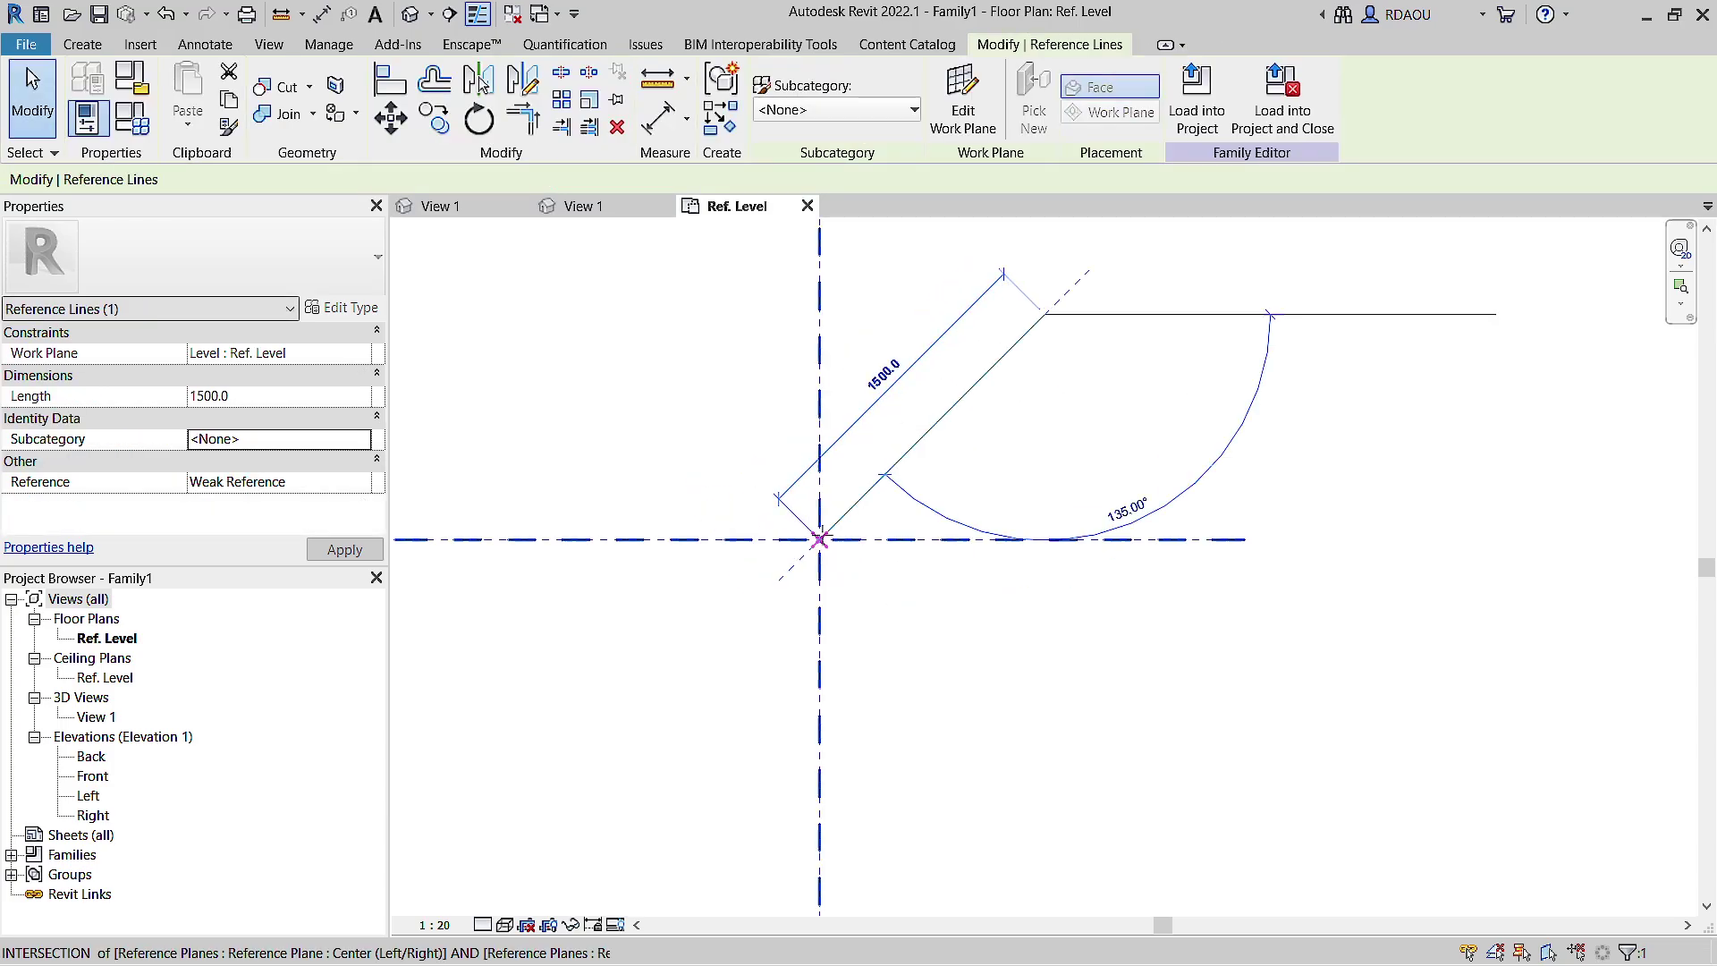
pyautogui.moveTo(820, 539); pyautogui.dragTo(847, 512)
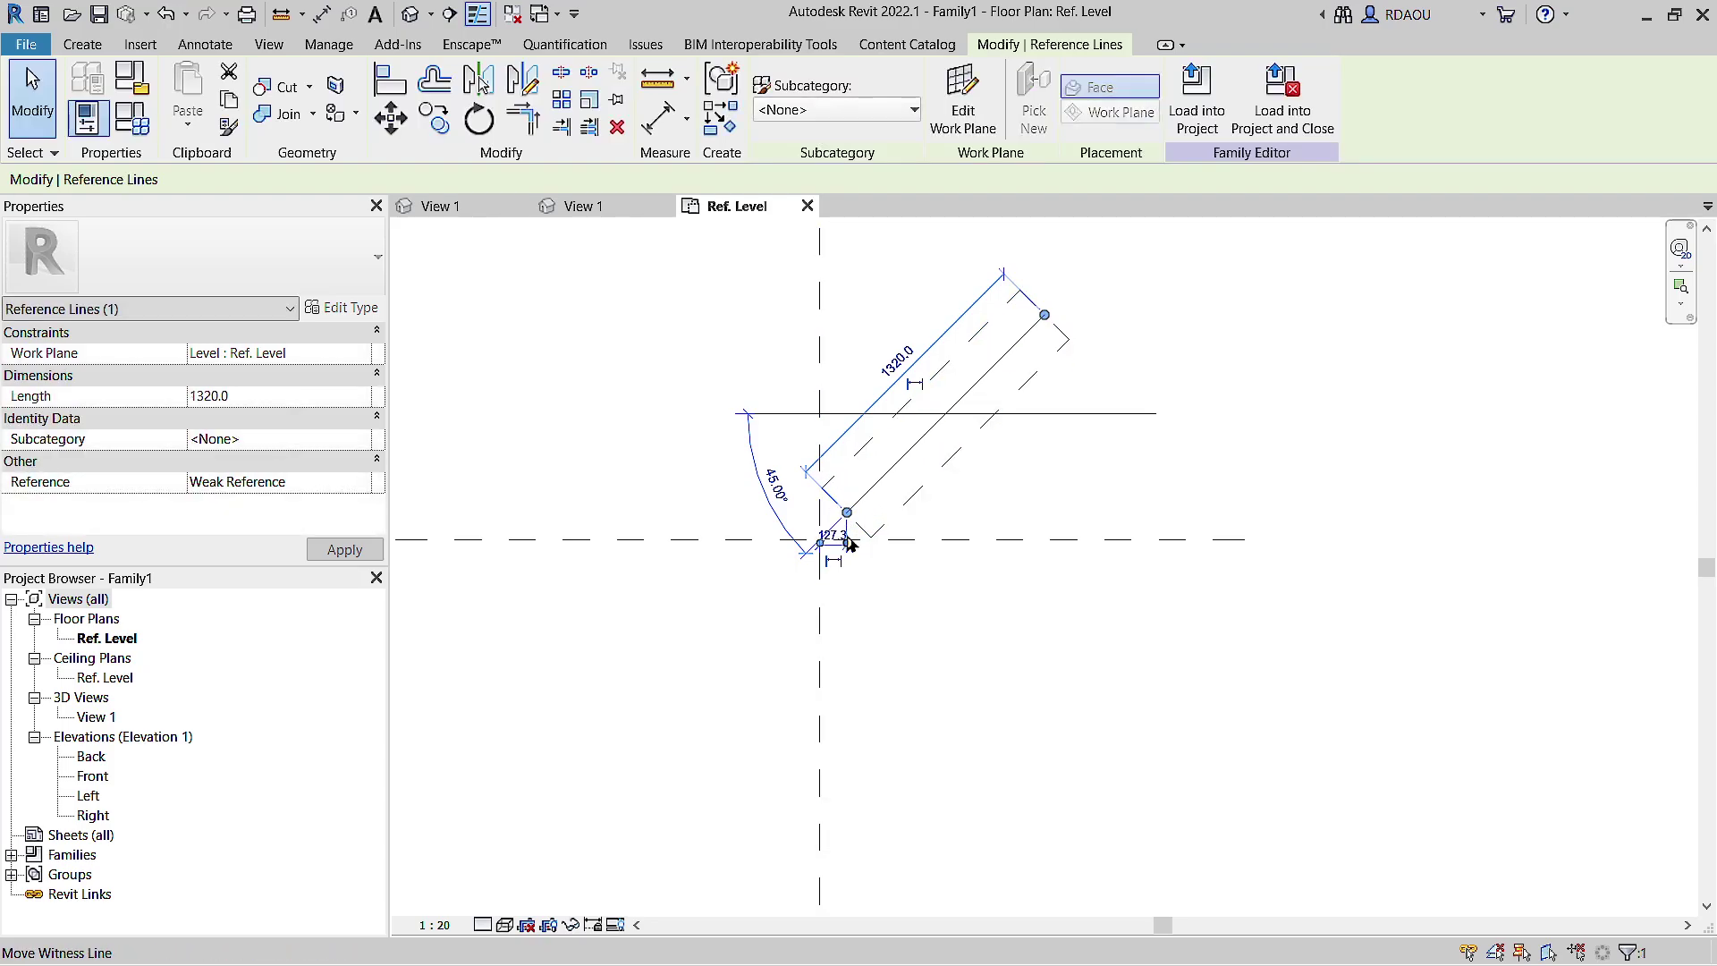
pyautogui.press('Escape')
pyautogui.press('a')
pyautogui.press('l')
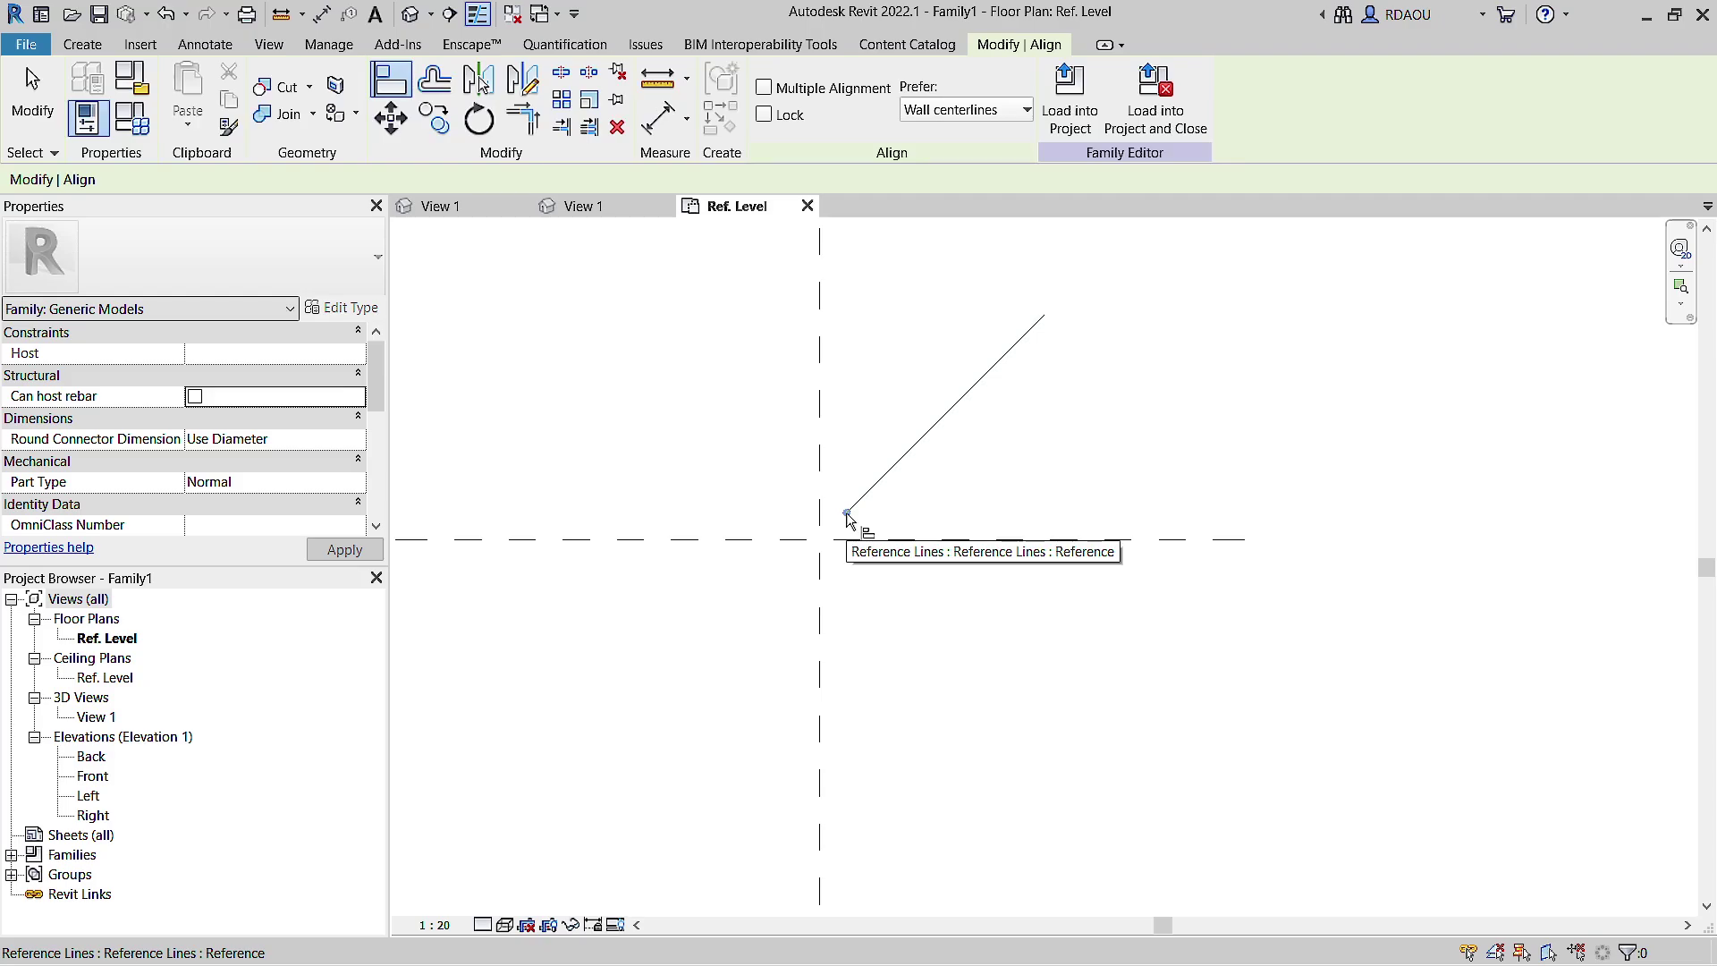
pyautogui.click(847, 515)
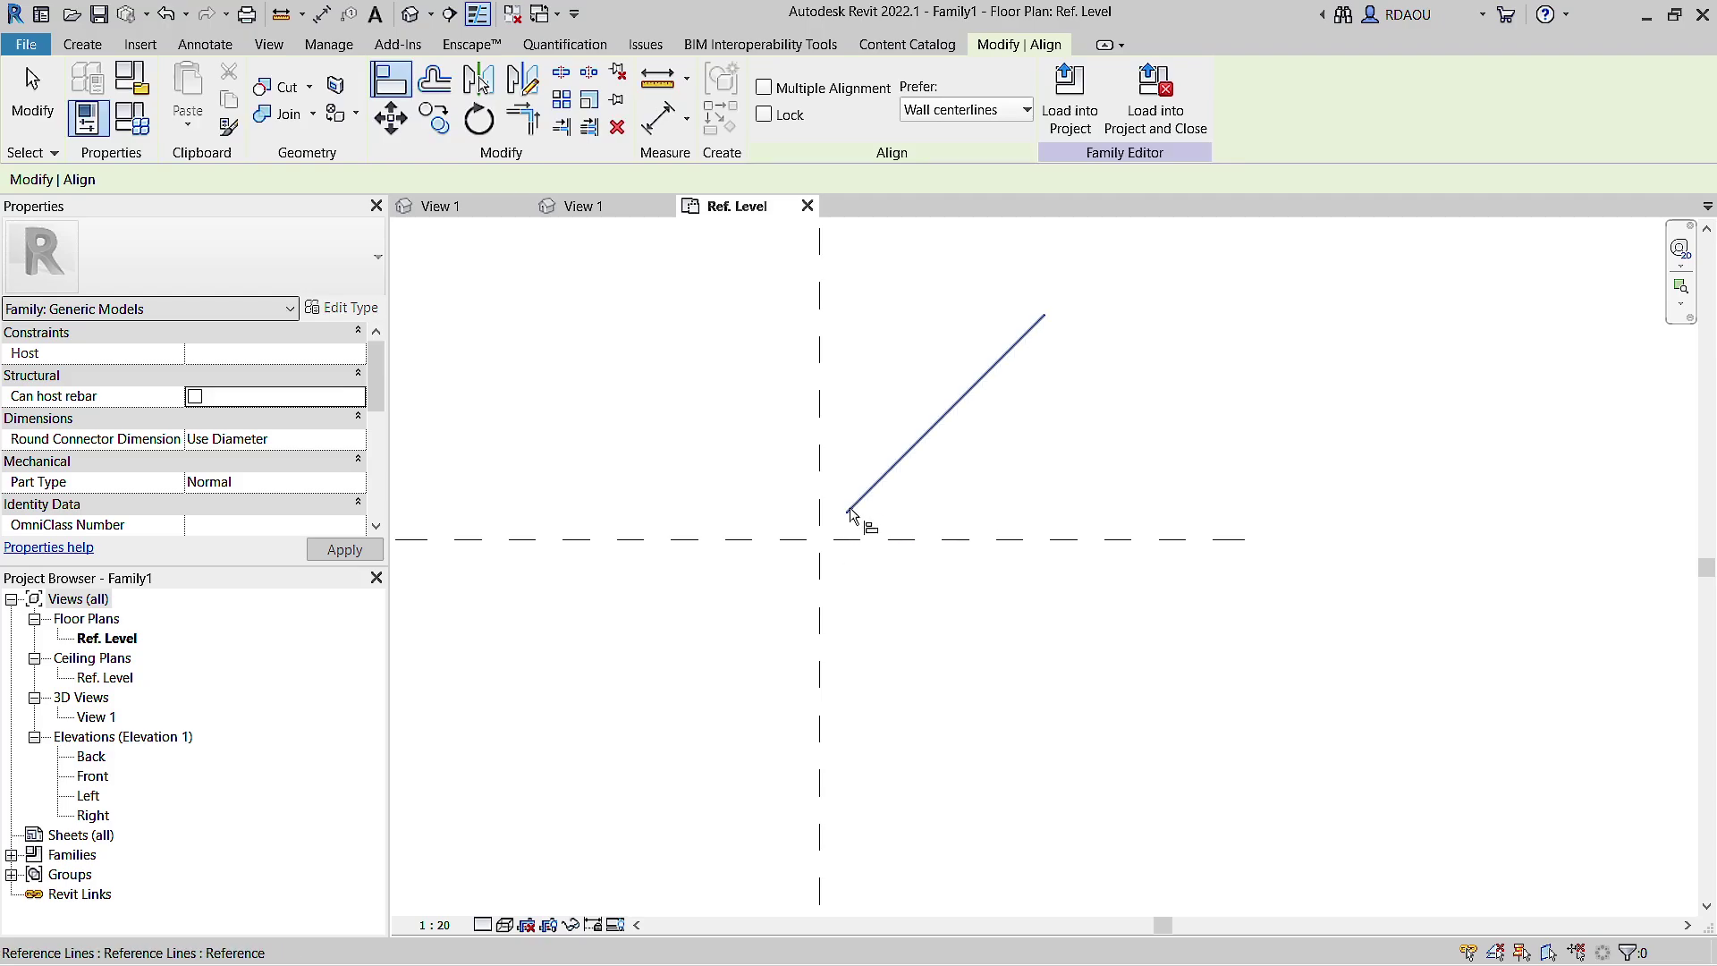
pyautogui.press('Escape')
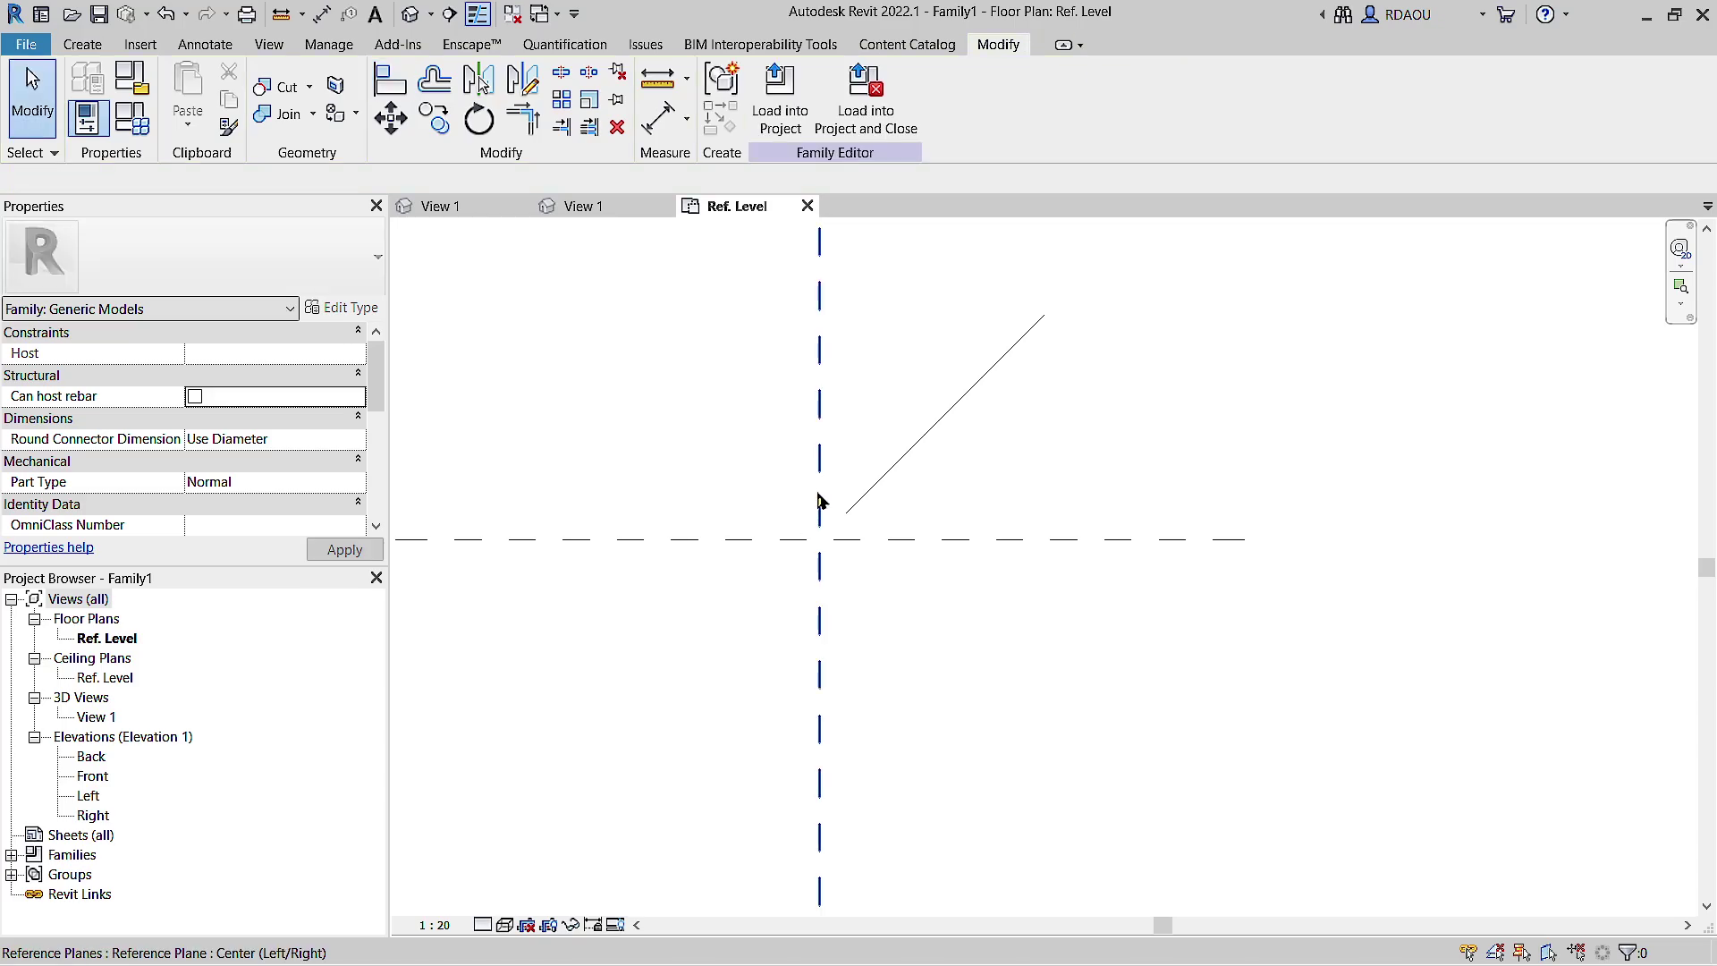
pyautogui.click(819, 501)
pyautogui.press('Escape')
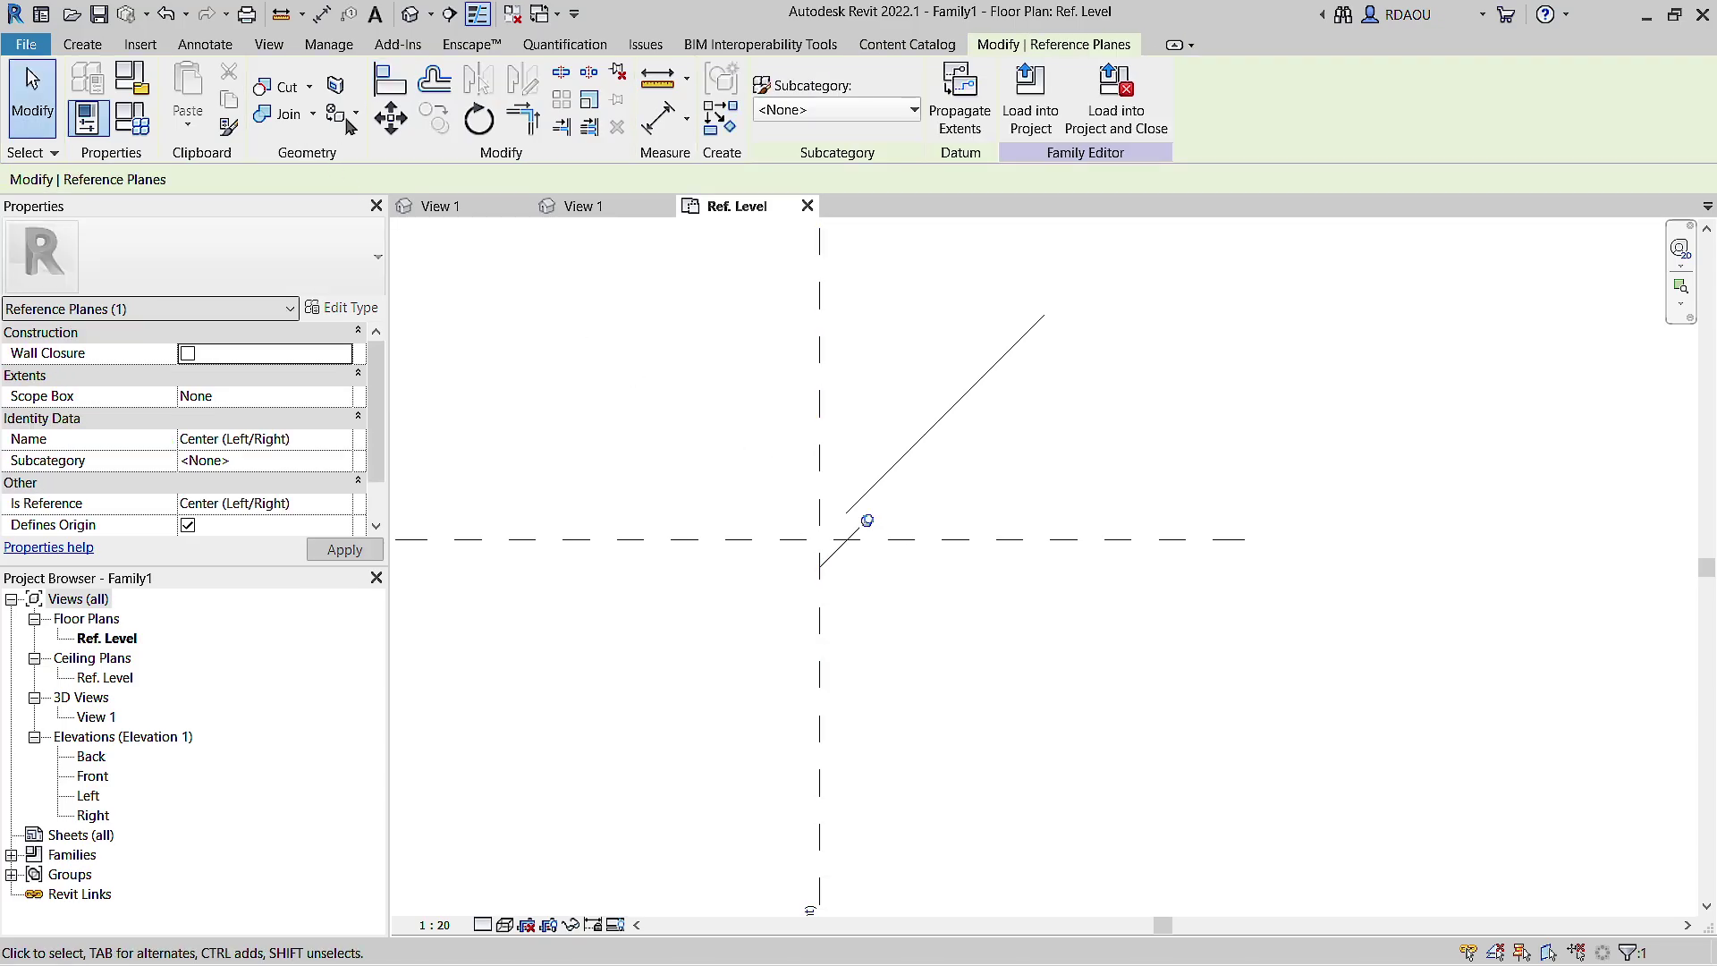
# Step: Align the line's end to the center reference planes and lock it
pyautogui.press('a')
pyautogui.press('l')
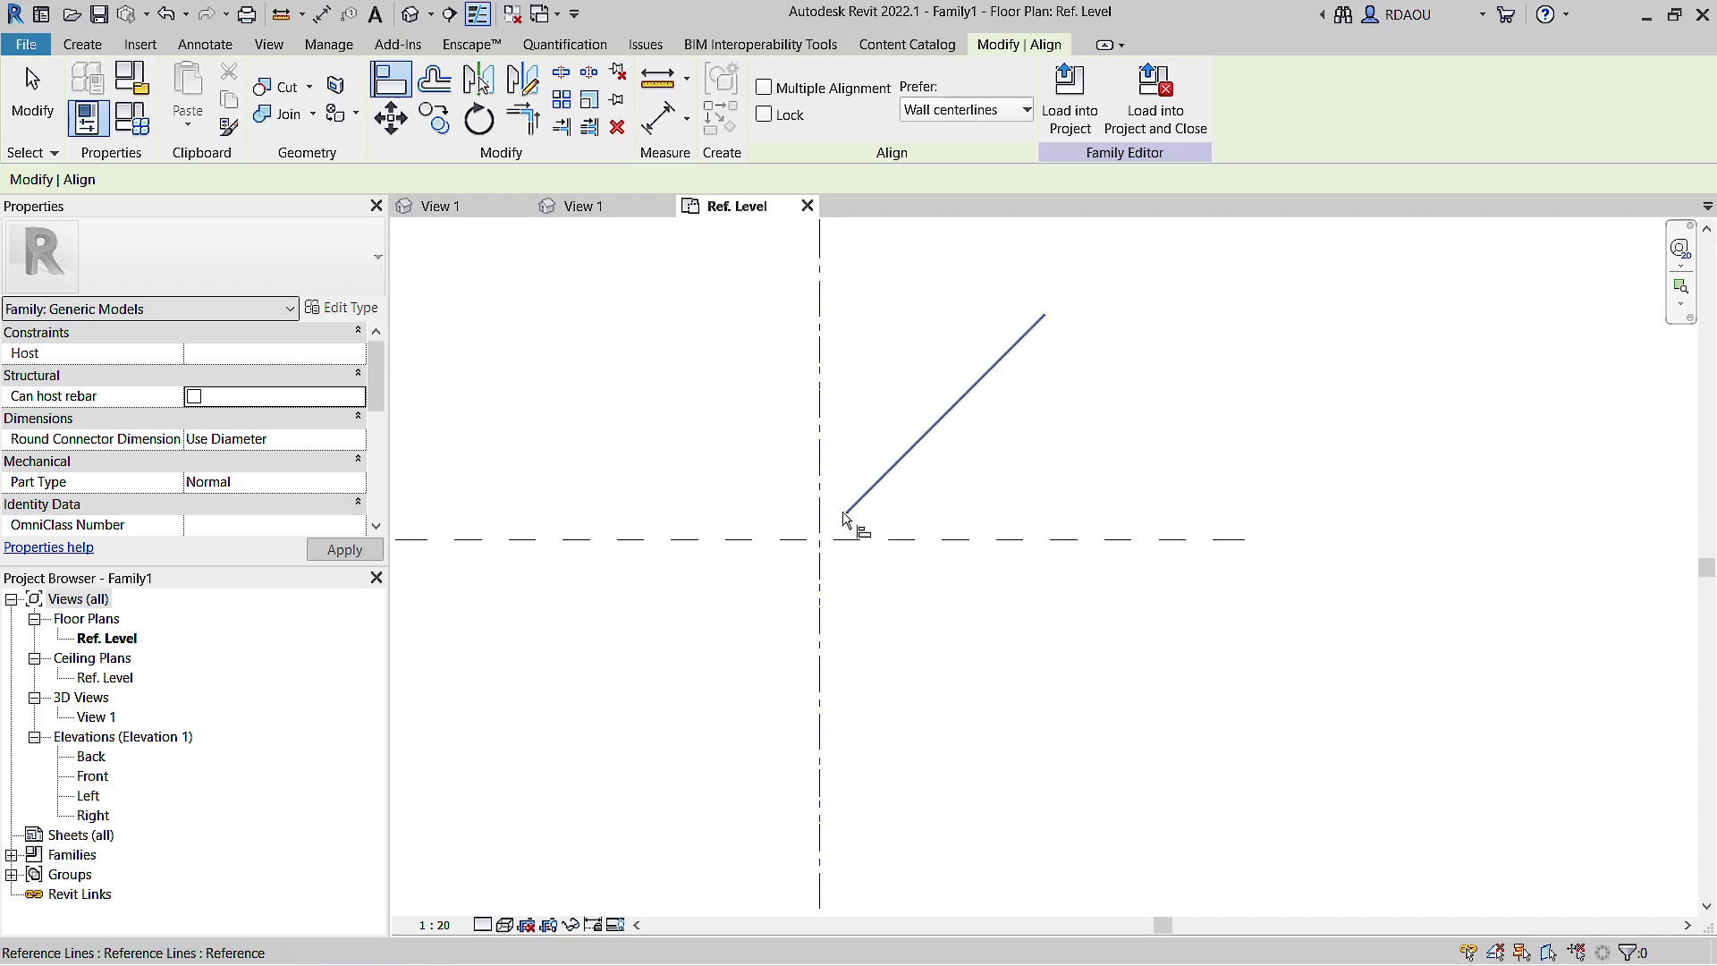
pyautogui.click(847, 514)
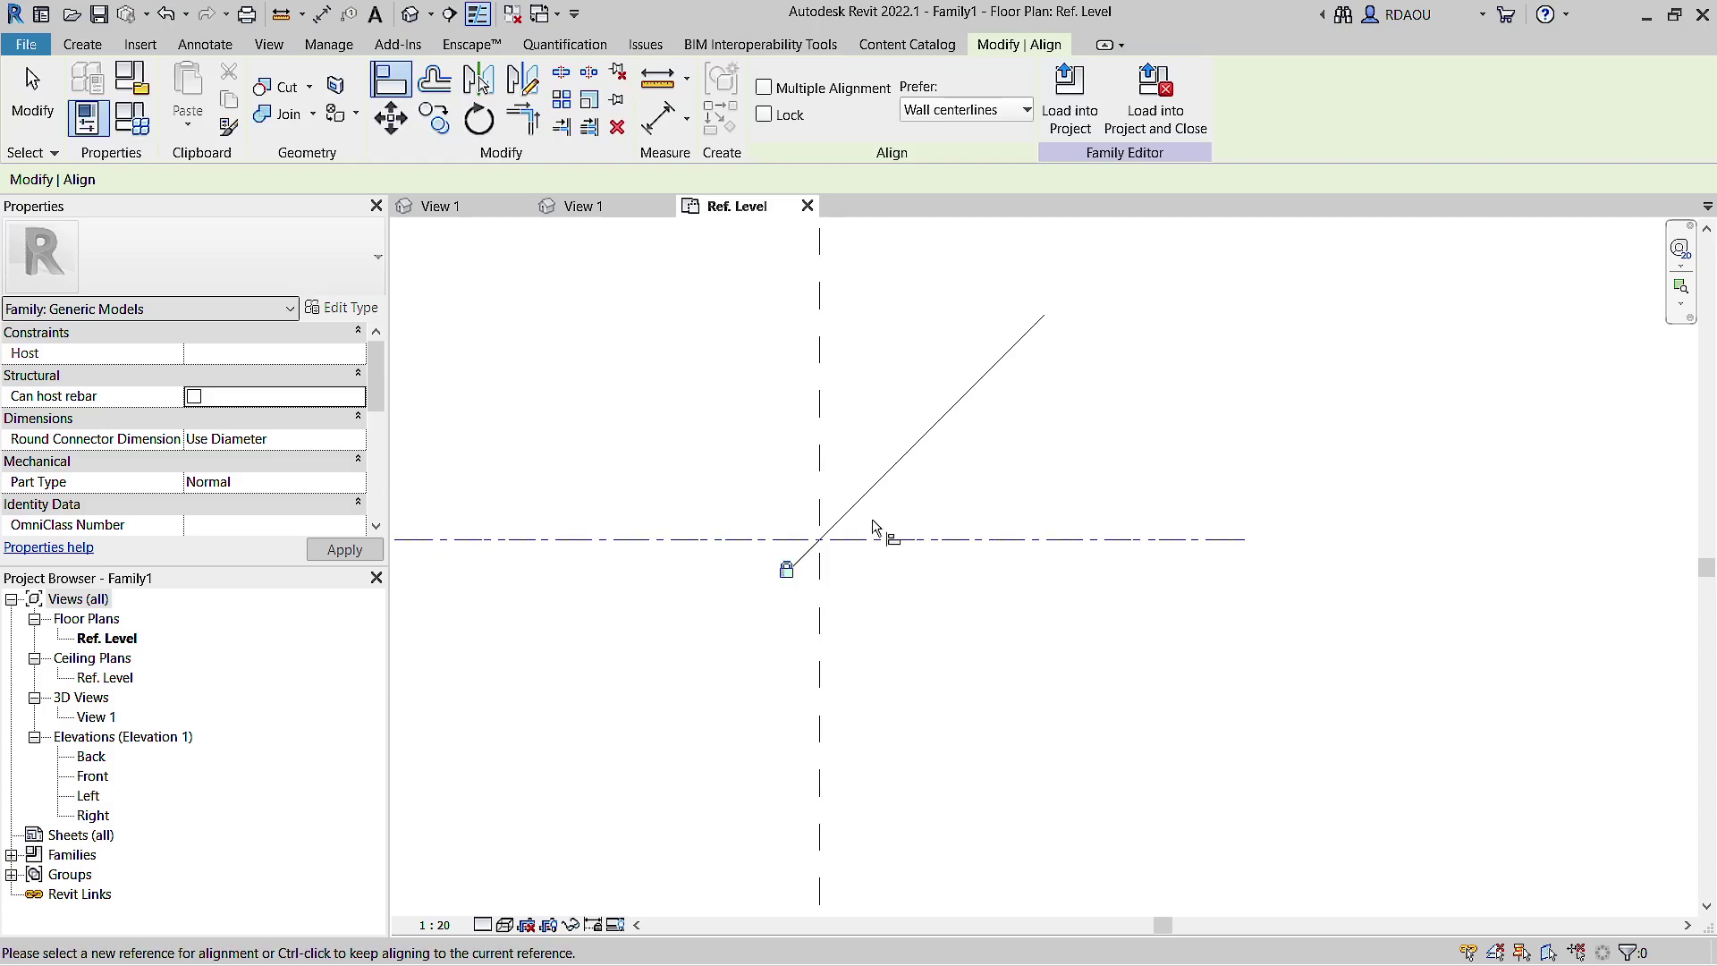
pyautogui.press('Escape')
pyautogui.press('Escape')
pyautogui.click(909, 452)
pyautogui.press('Escape')
pyautogui.click(927, 449)
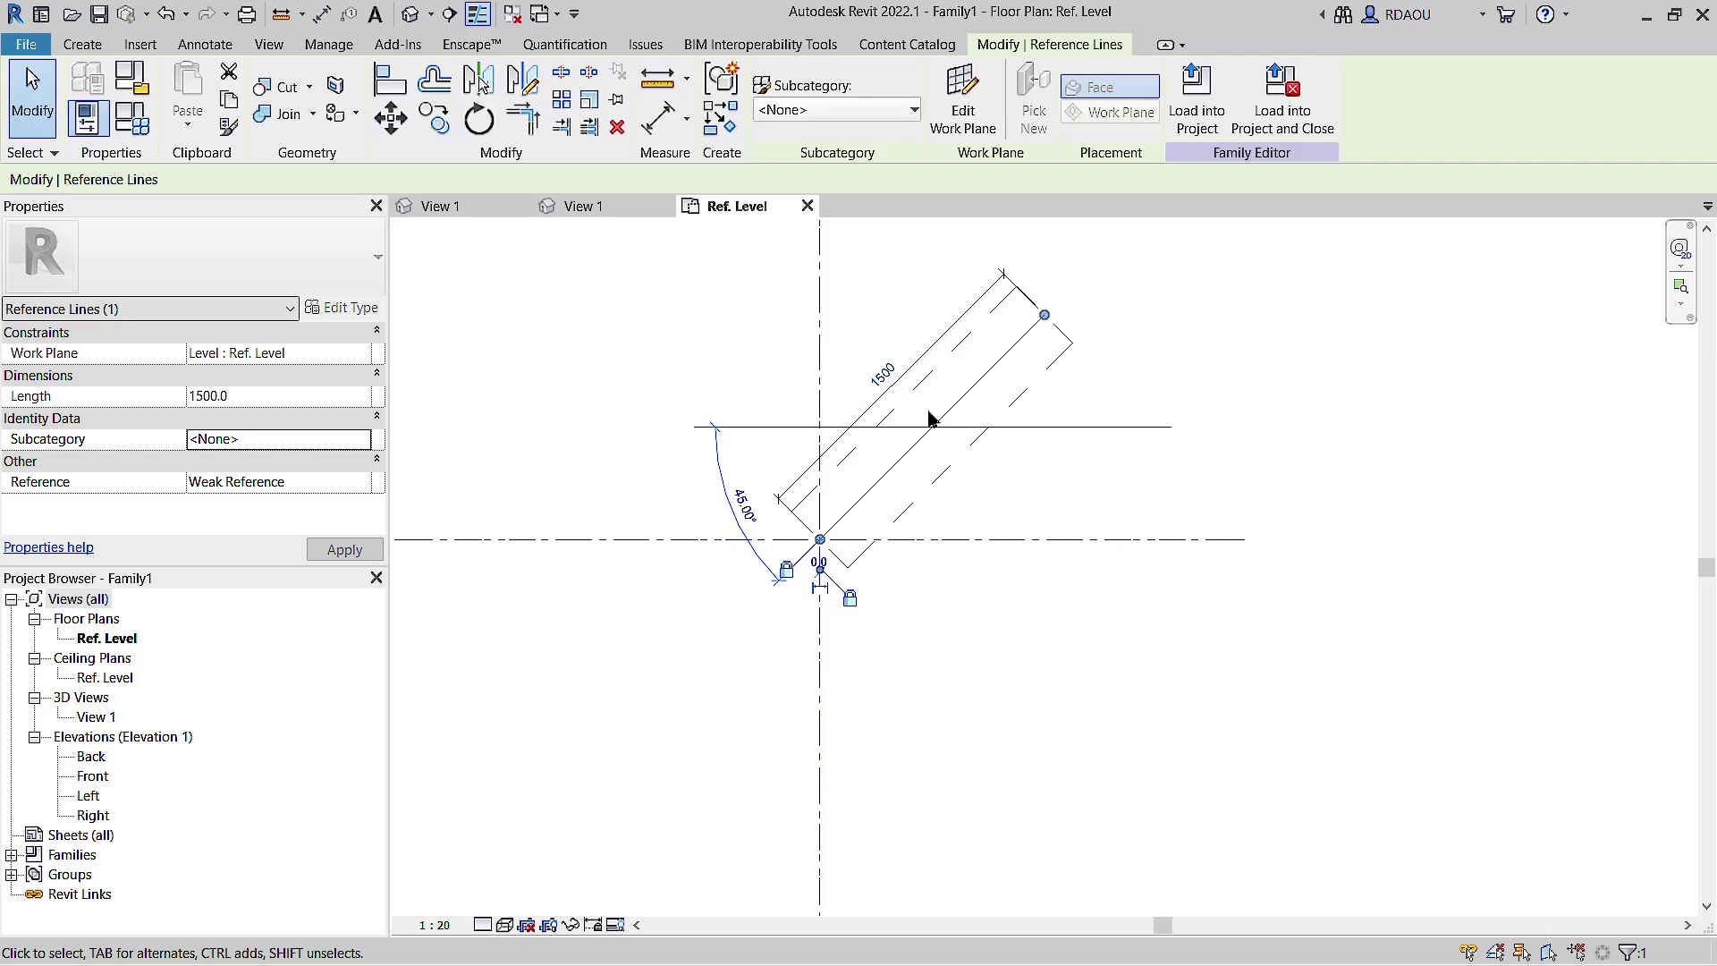
pyautogui.press('Escape')
# Step: Place a 45° angular dimension between the diagonal line and the horizontal plane
pyautogui.click(899, 380)
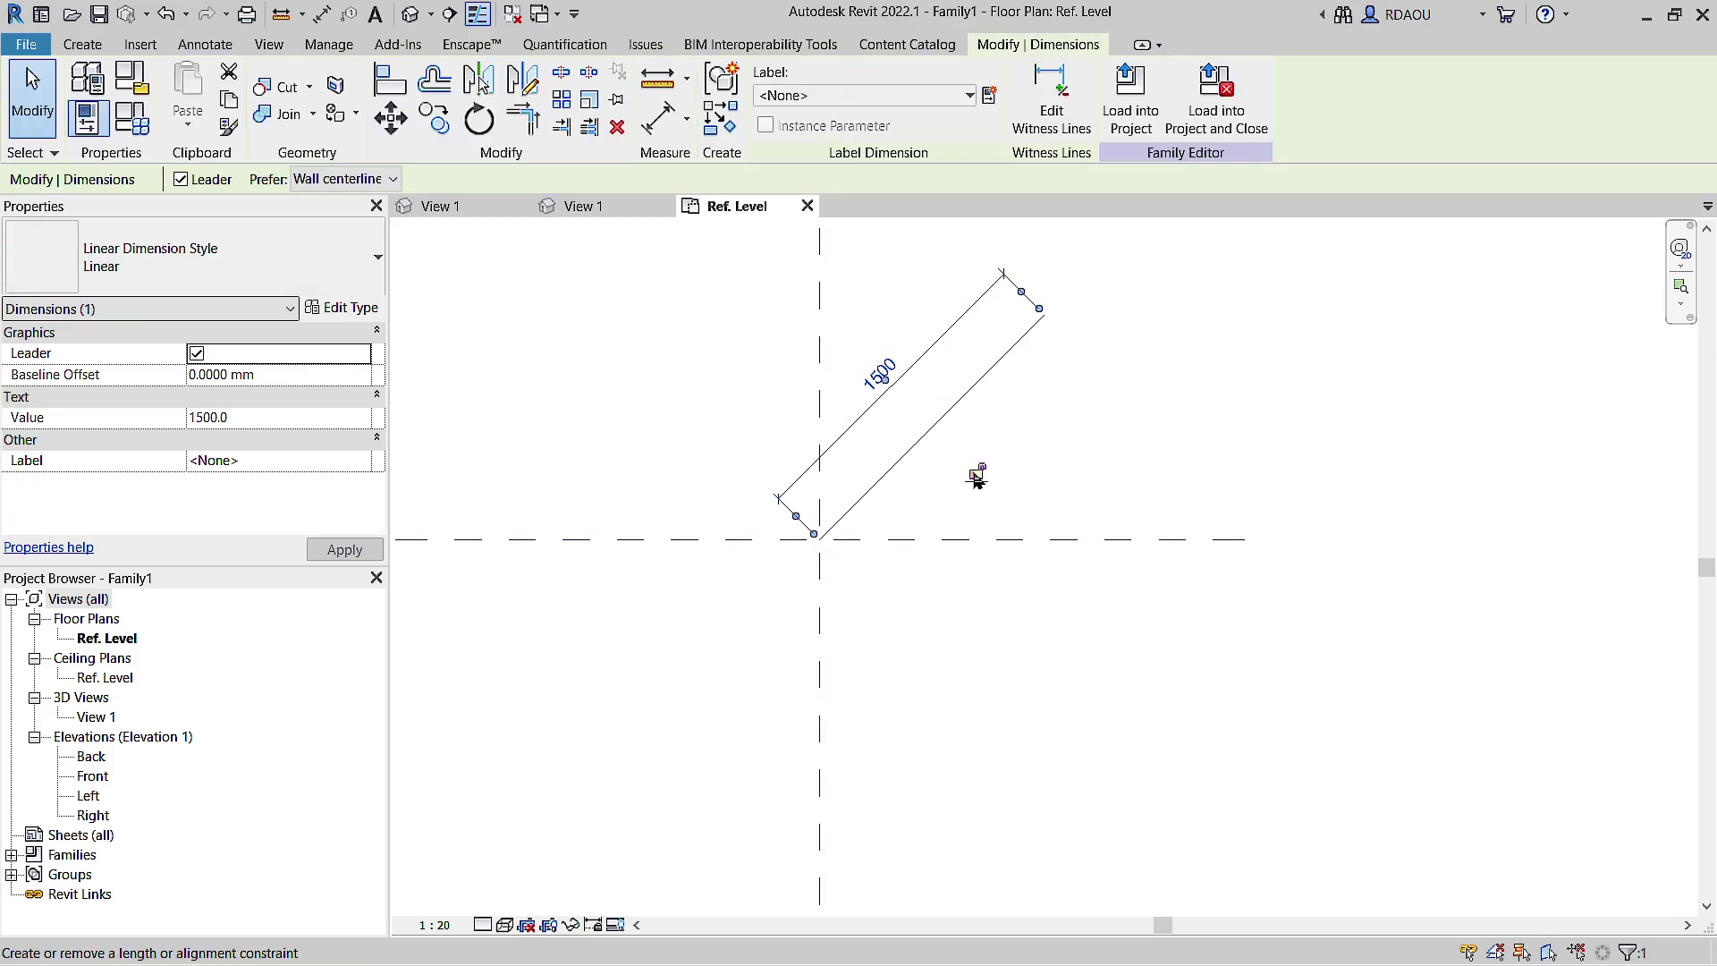
pyautogui.press('Escape')
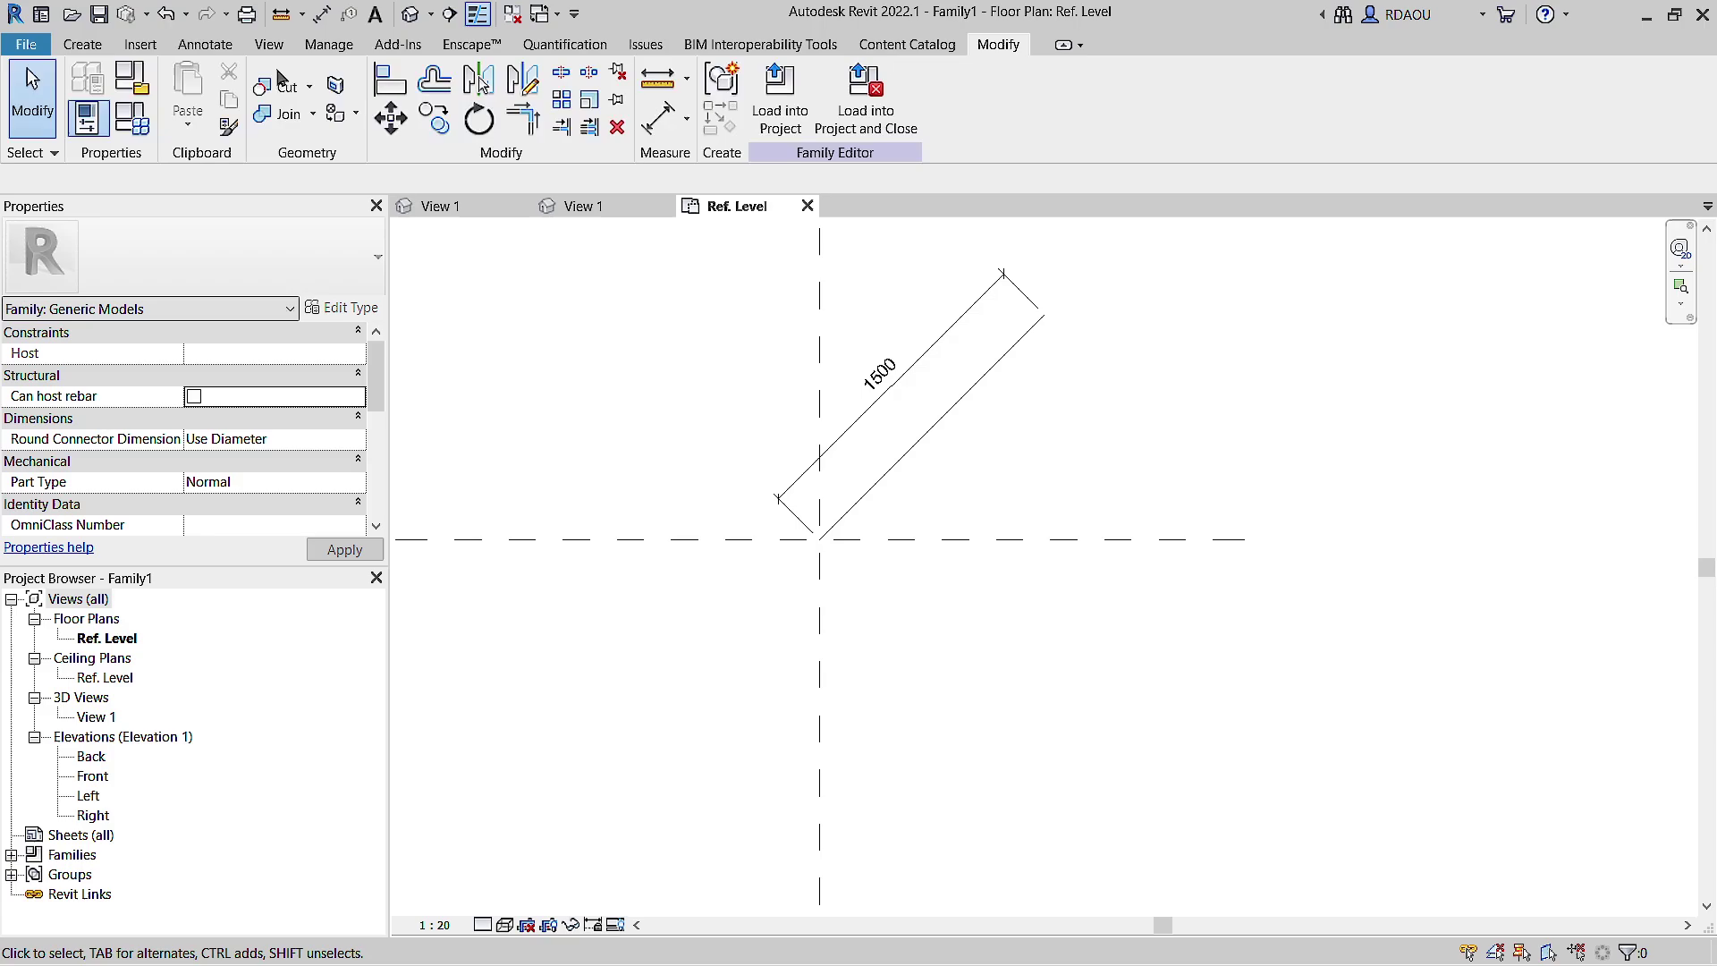
pyautogui.click(686, 119)
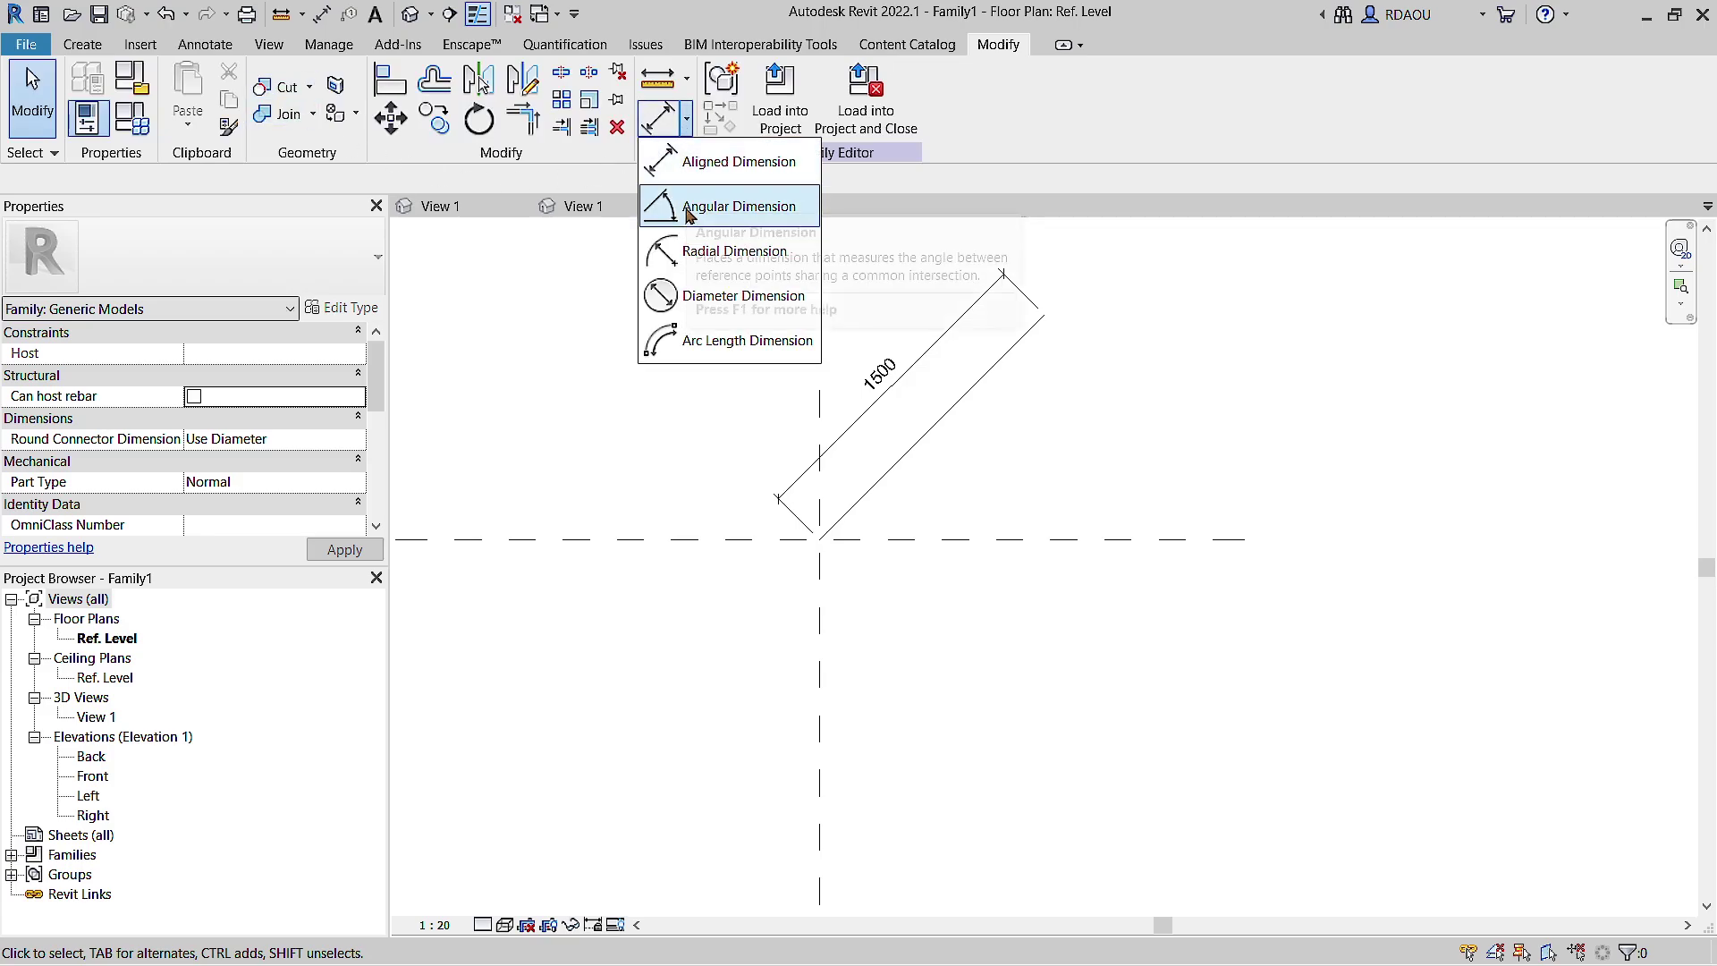
pyautogui.click(715, 203)
pyautogui.click(973, 405)
pyautogui.click(993, 536)
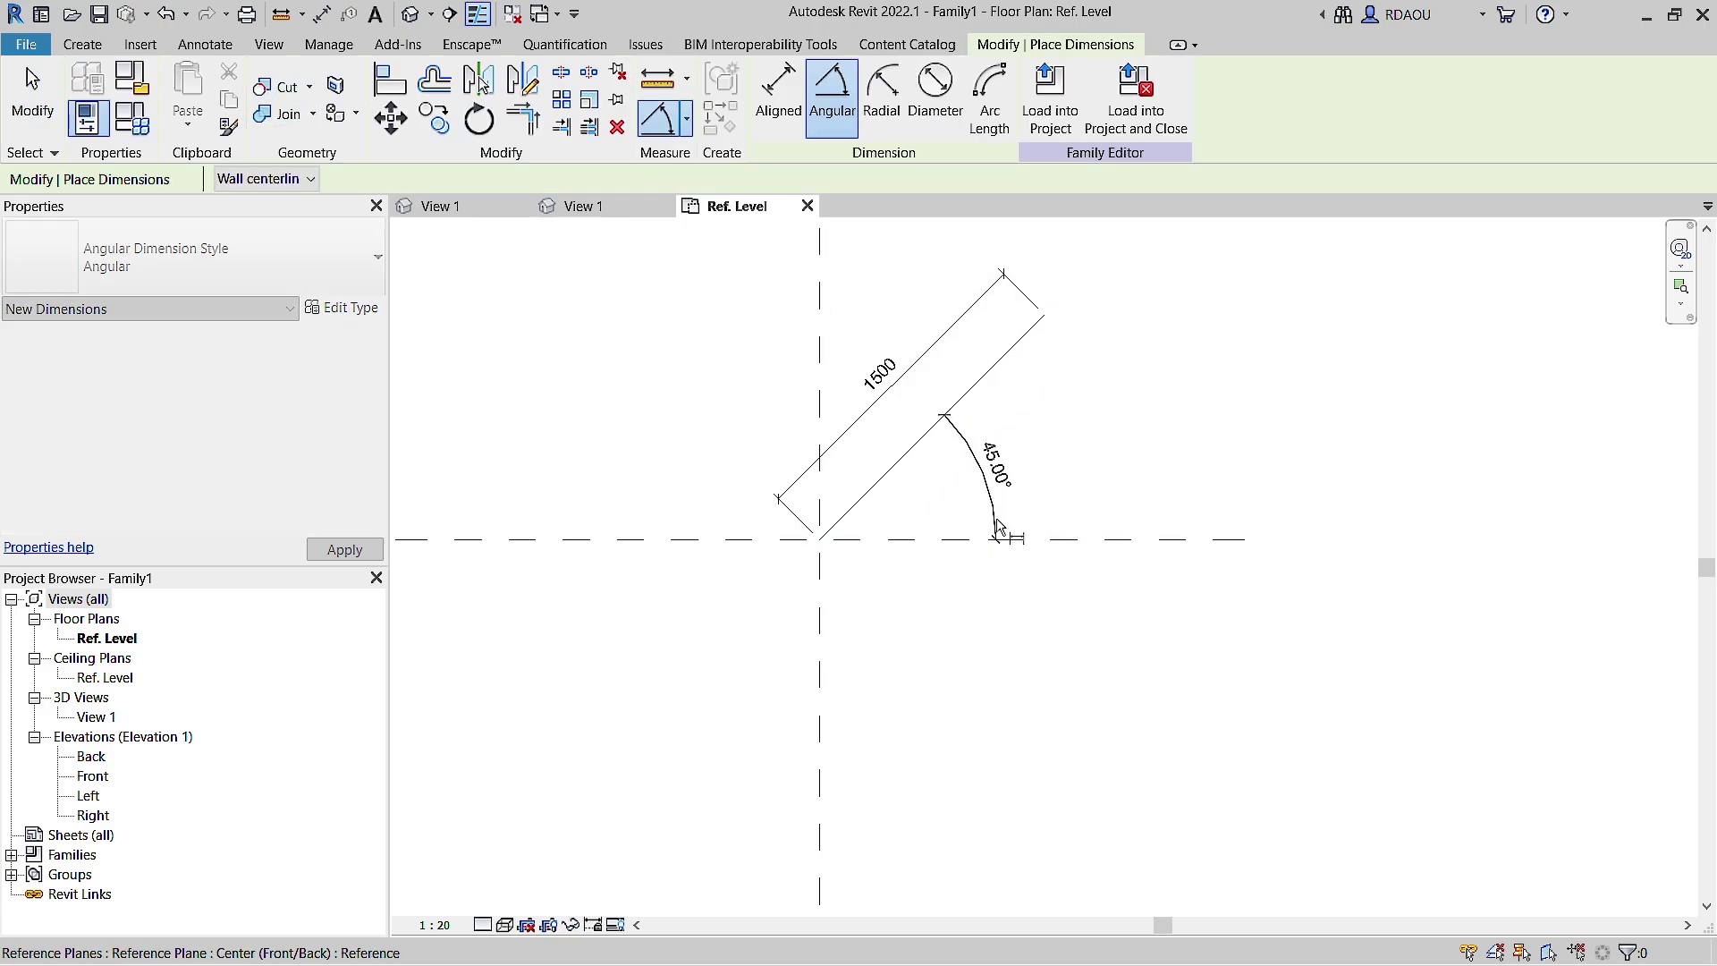
pyautogui.click(1013, 492)
pyautogui.scroll(-2, 890, 498)
pyautogui.scroll(-2, 890, 497)
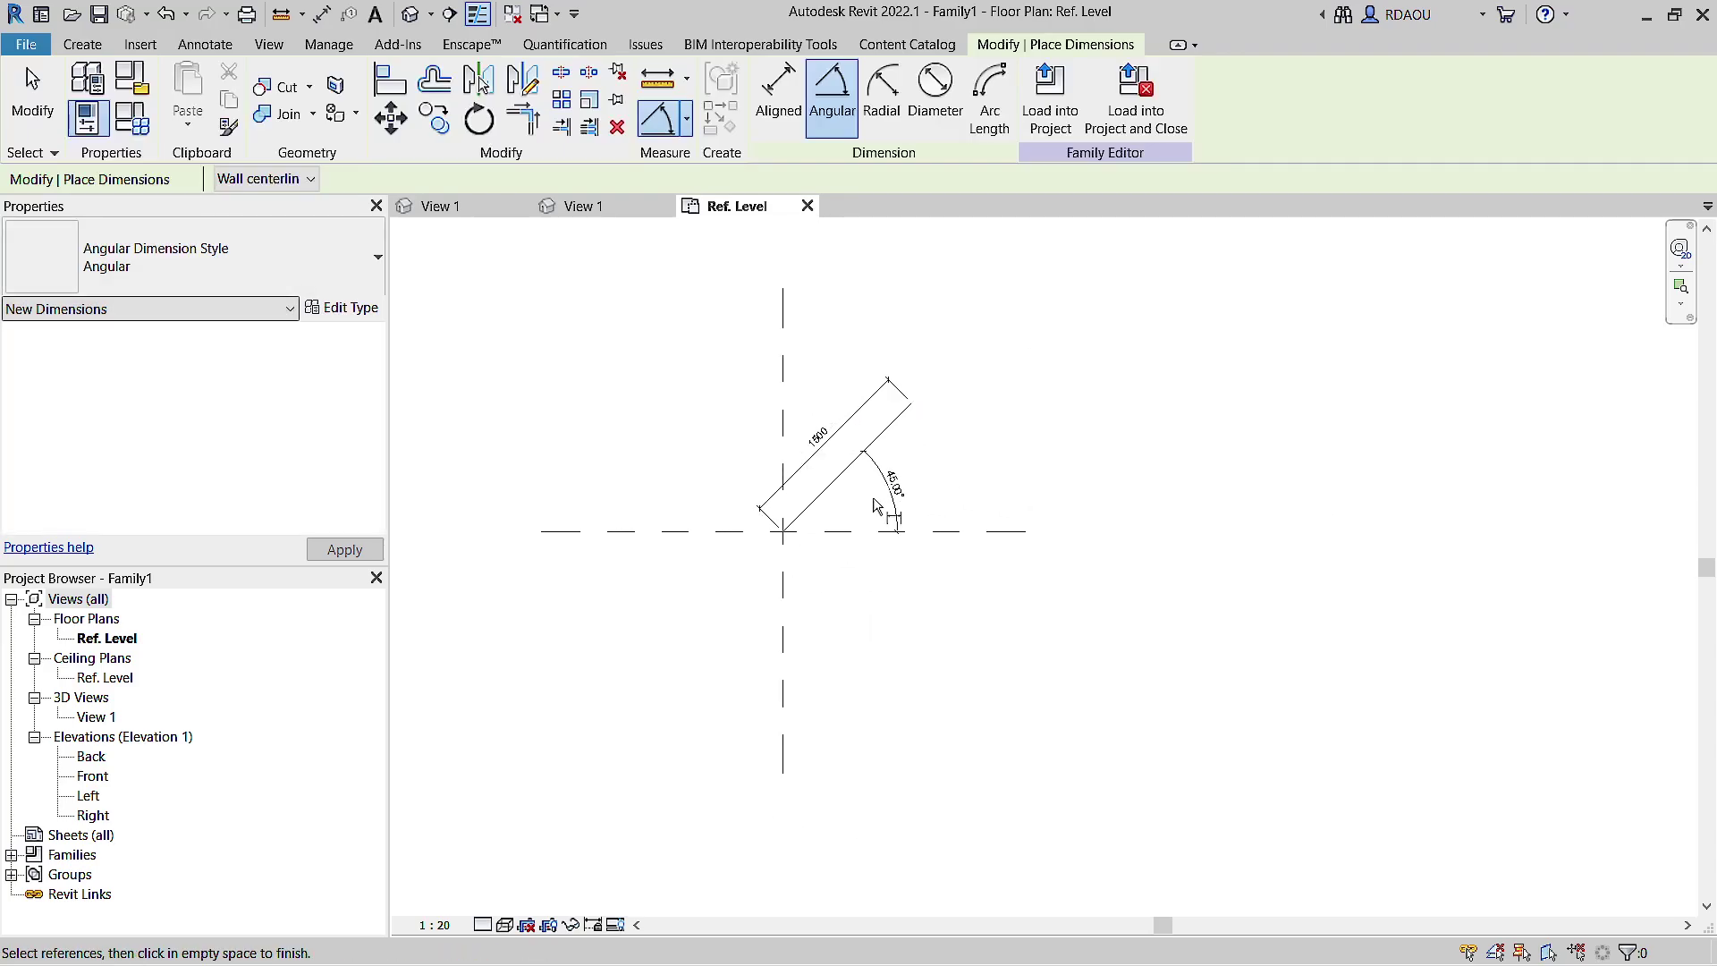
pyautogui.press('Escape')
# Step: Label the angle dimension with a new instance parameter named Angle
pyautogui.click(881, 478)
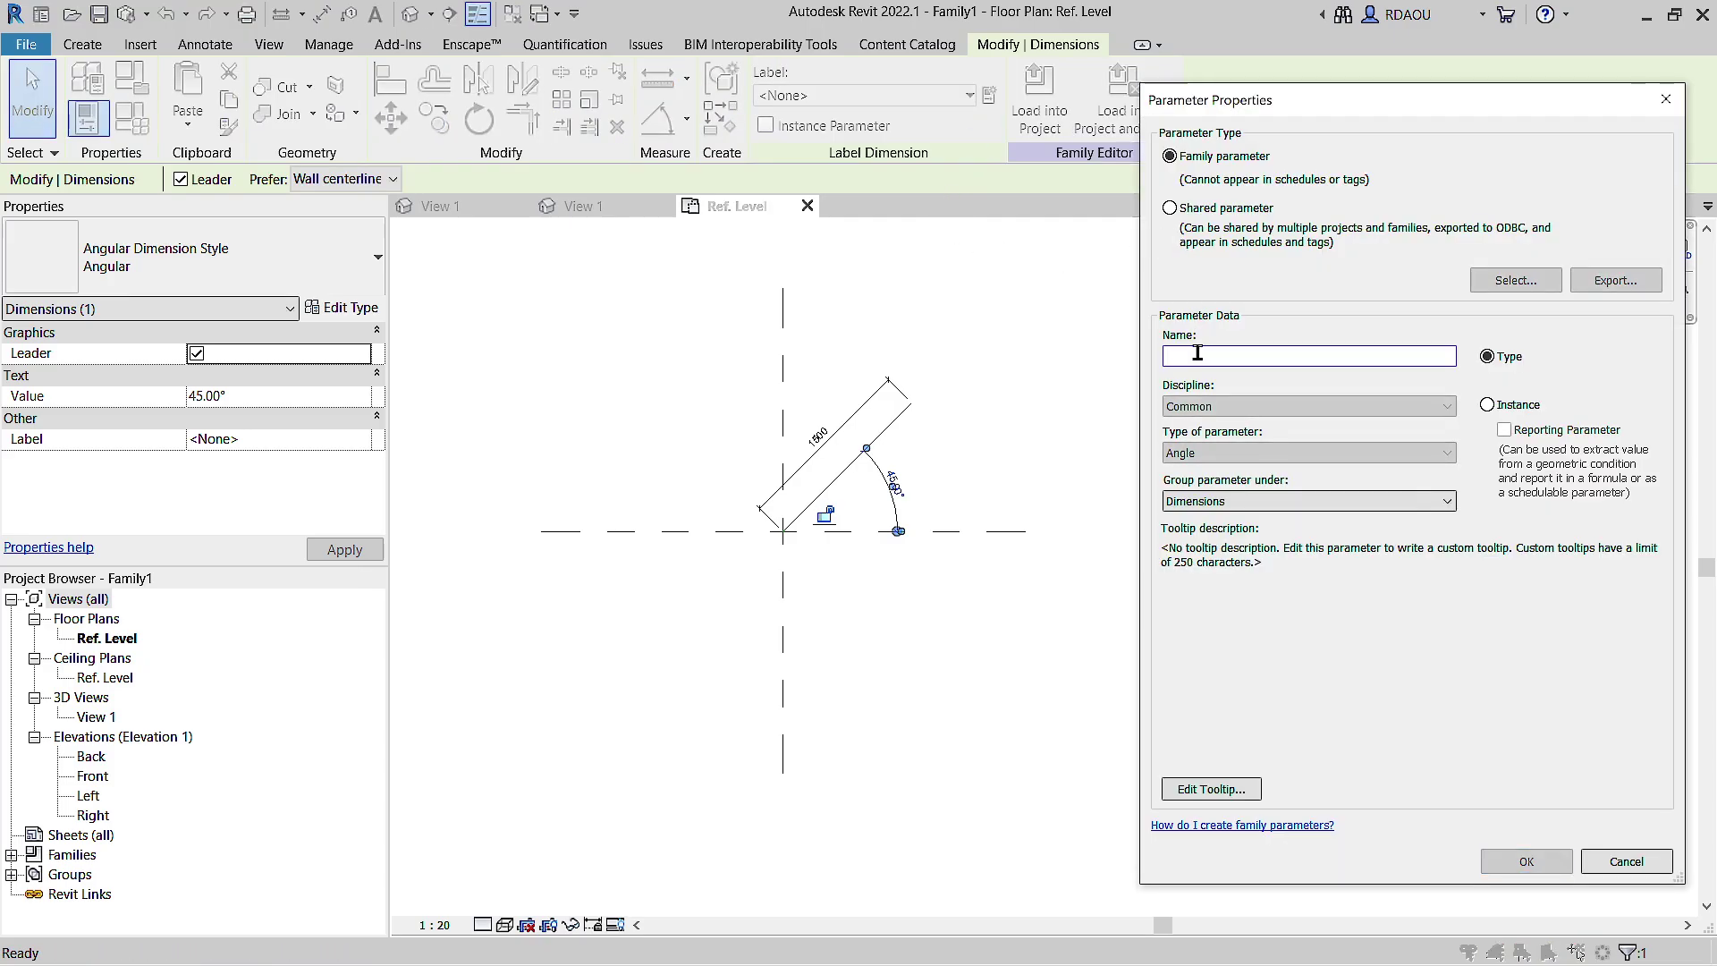
pyautogui.write('An')
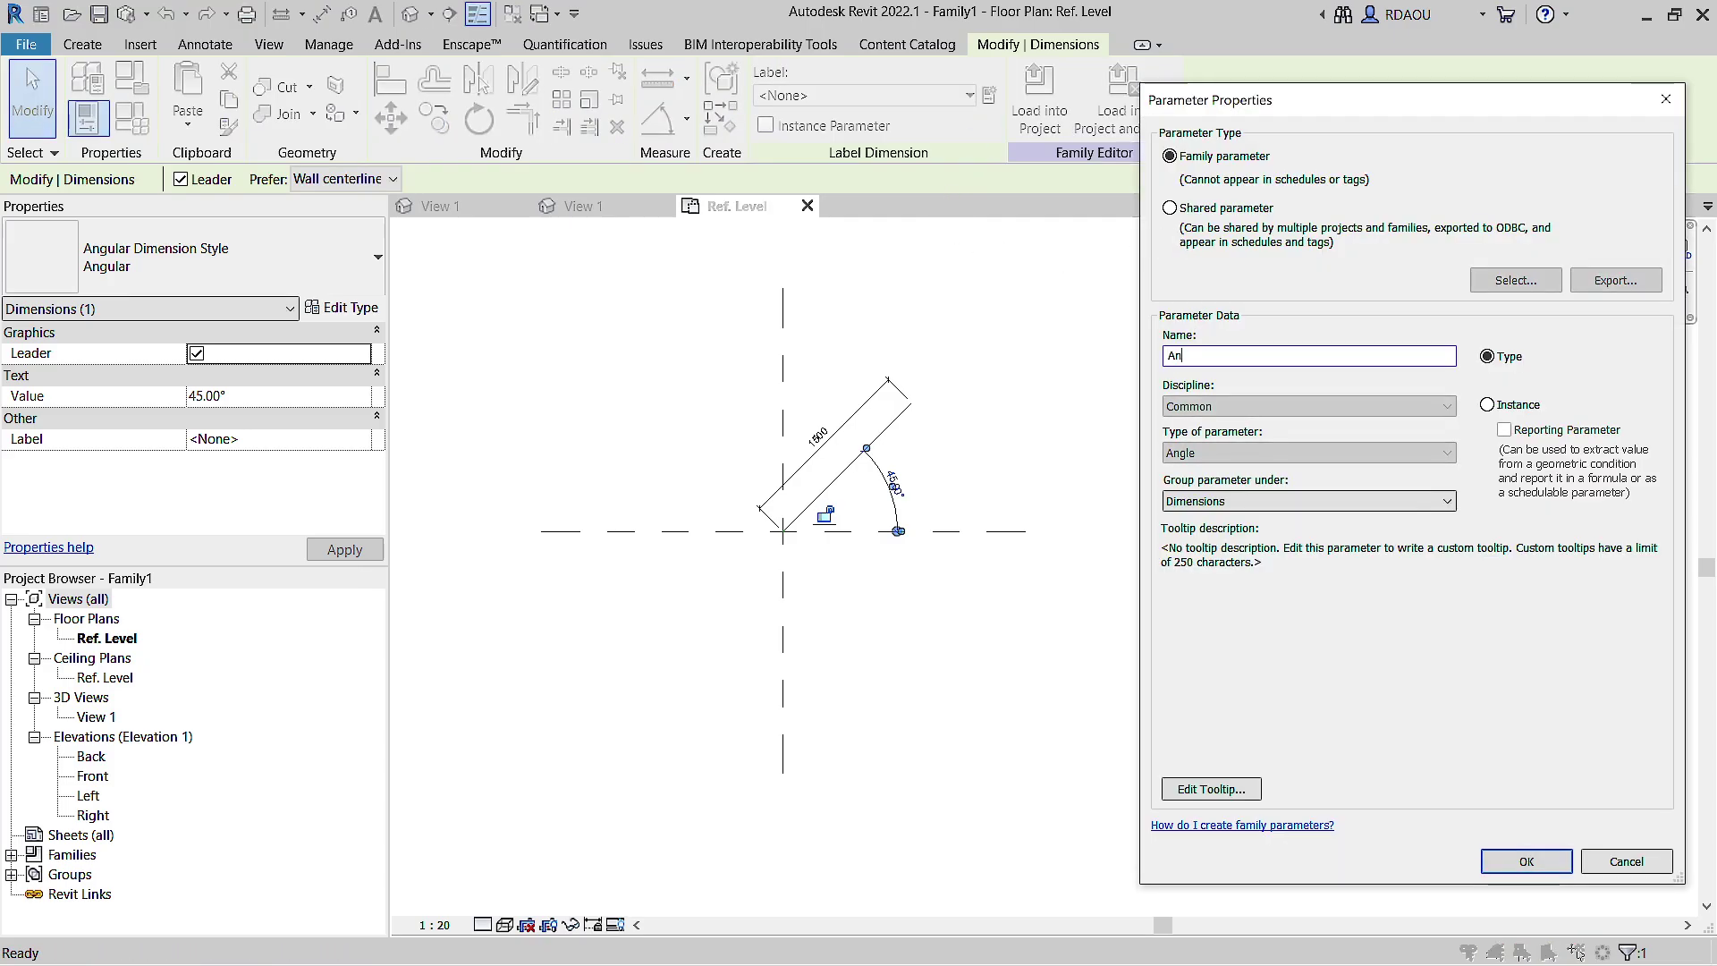
pyautogui.write('gle')
pyautogui.click(1488, 405)
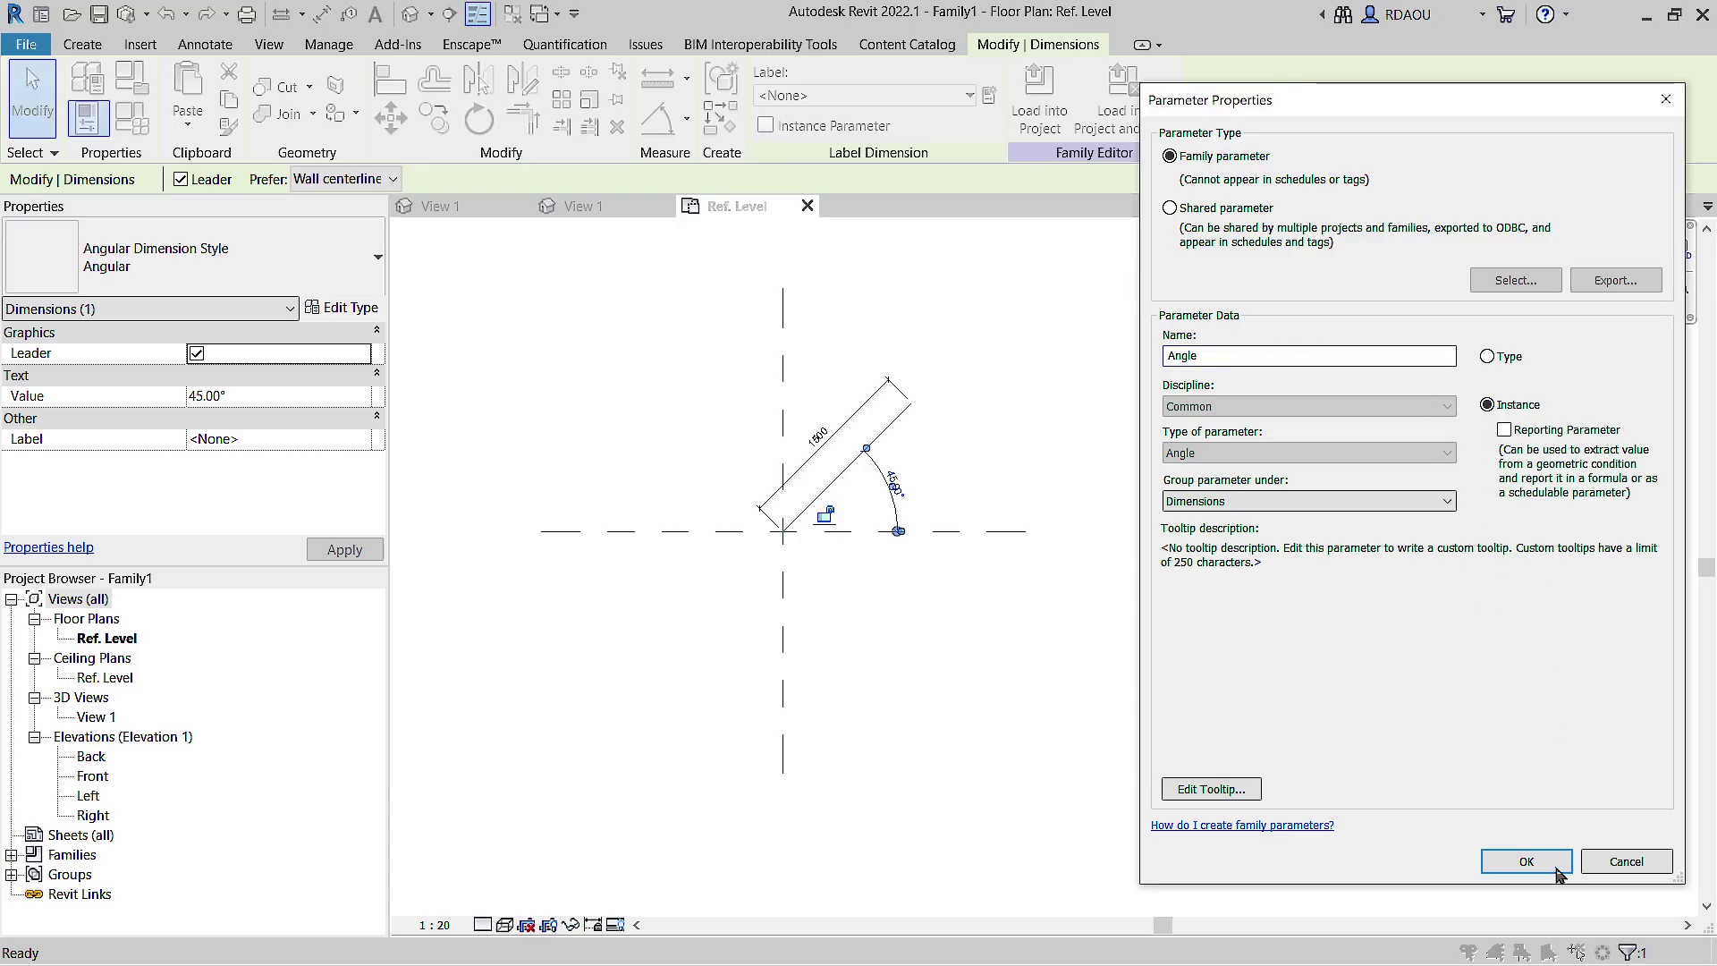
pyautogui.click(1526, 861)
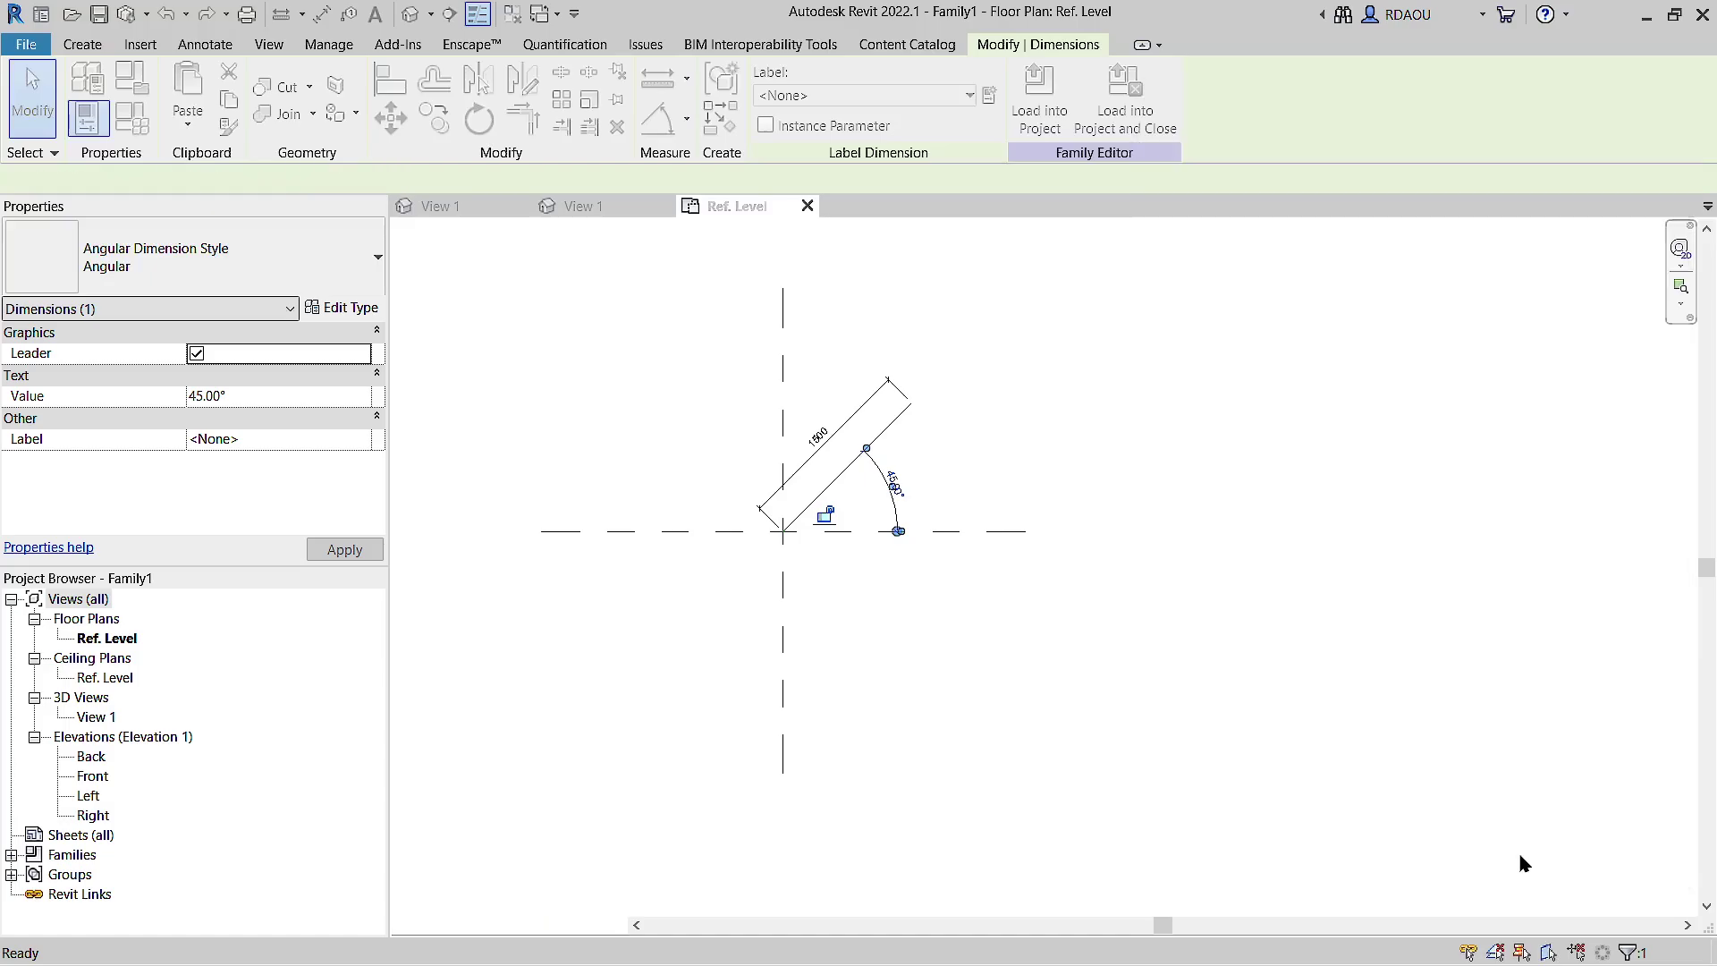
# Step: Flex the Angle dimension to 0°, 45° and 90°
pyautogui.click(746, 653)
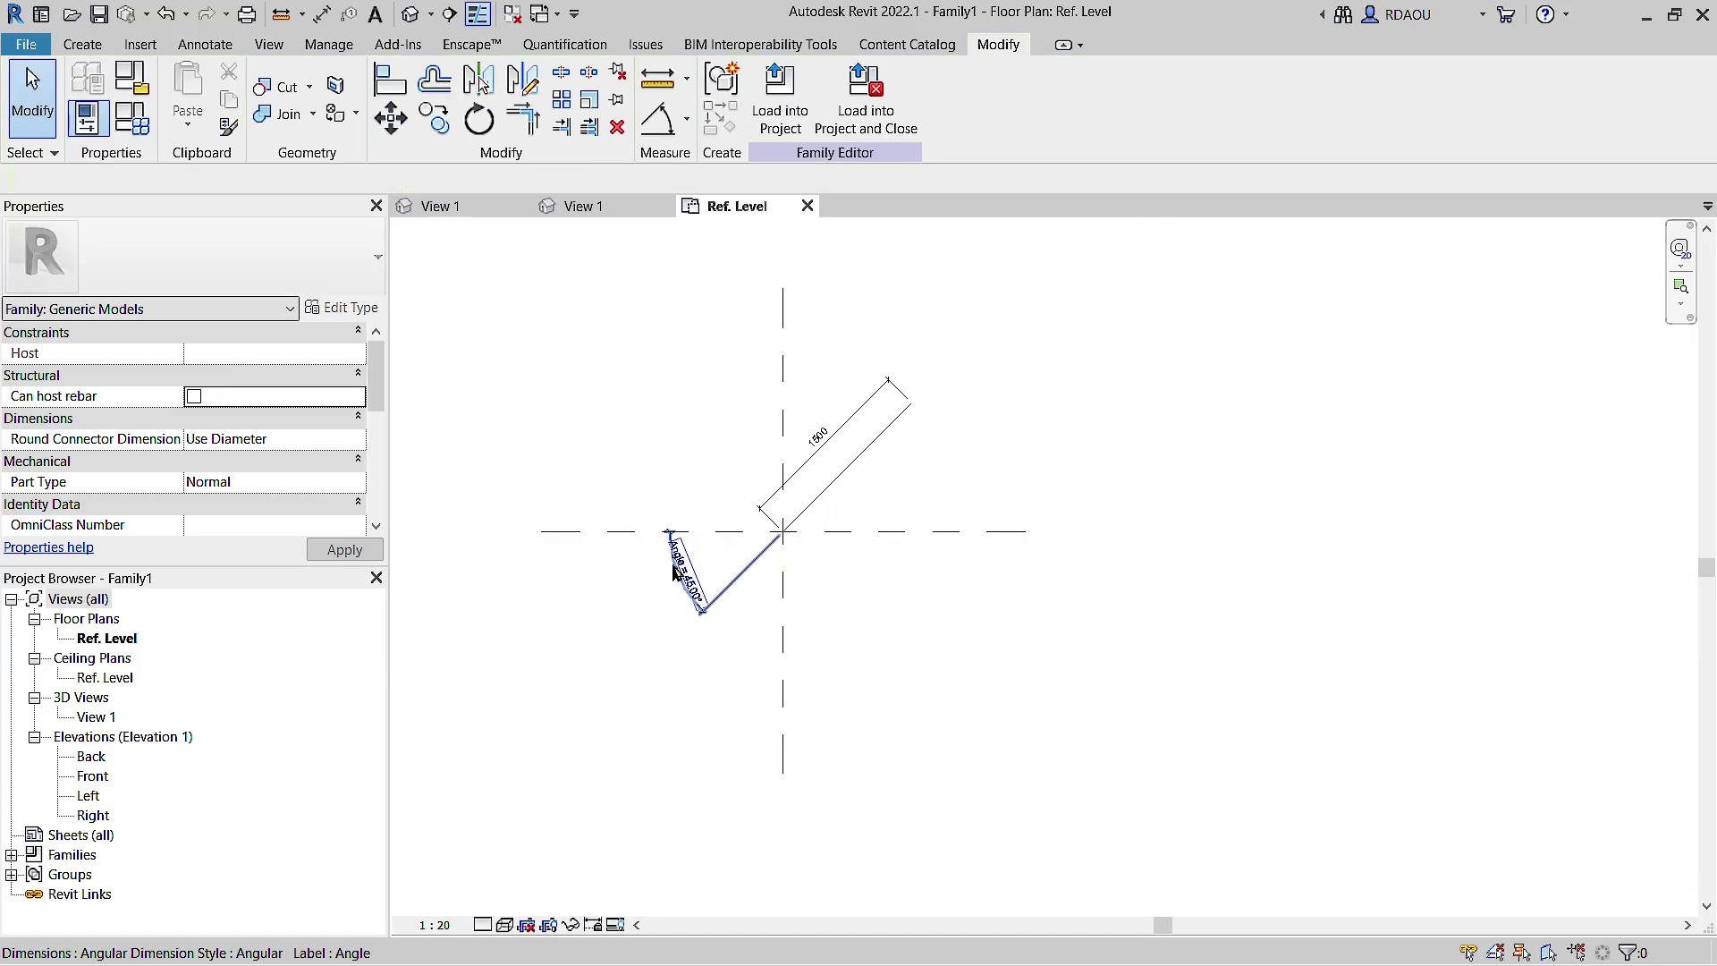
pyautogui.click(693, 586)
pyautogui.scroll(2, 684, 588)
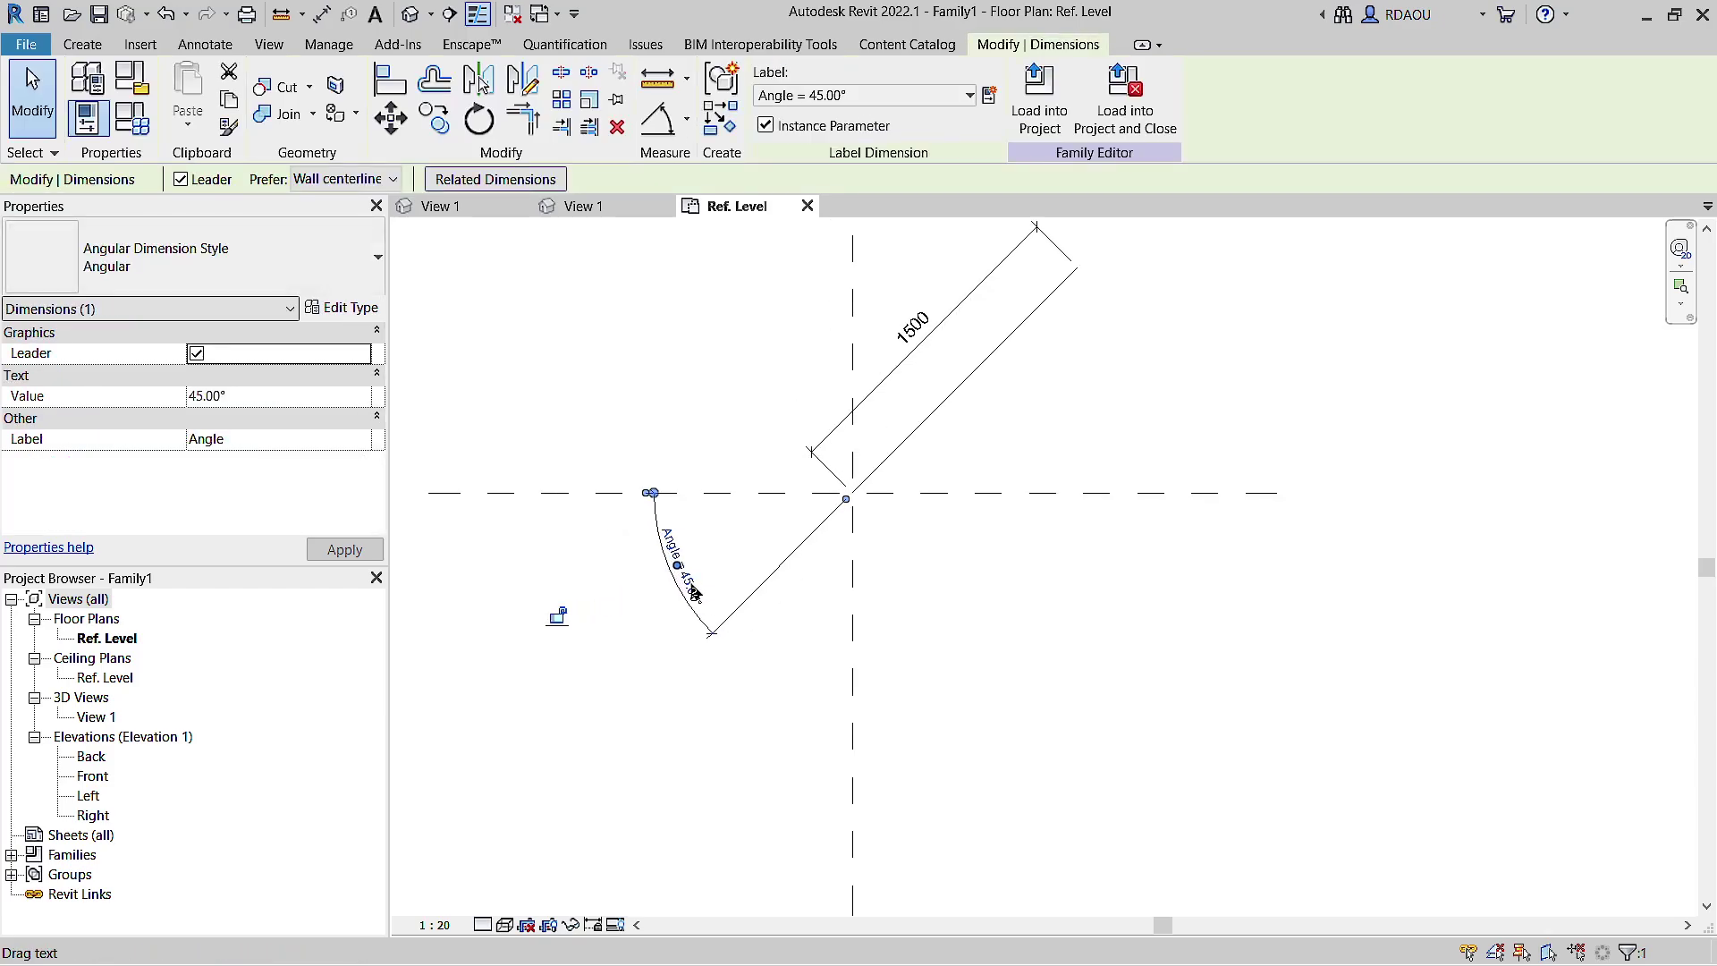
pyautogui.click(699, 590)
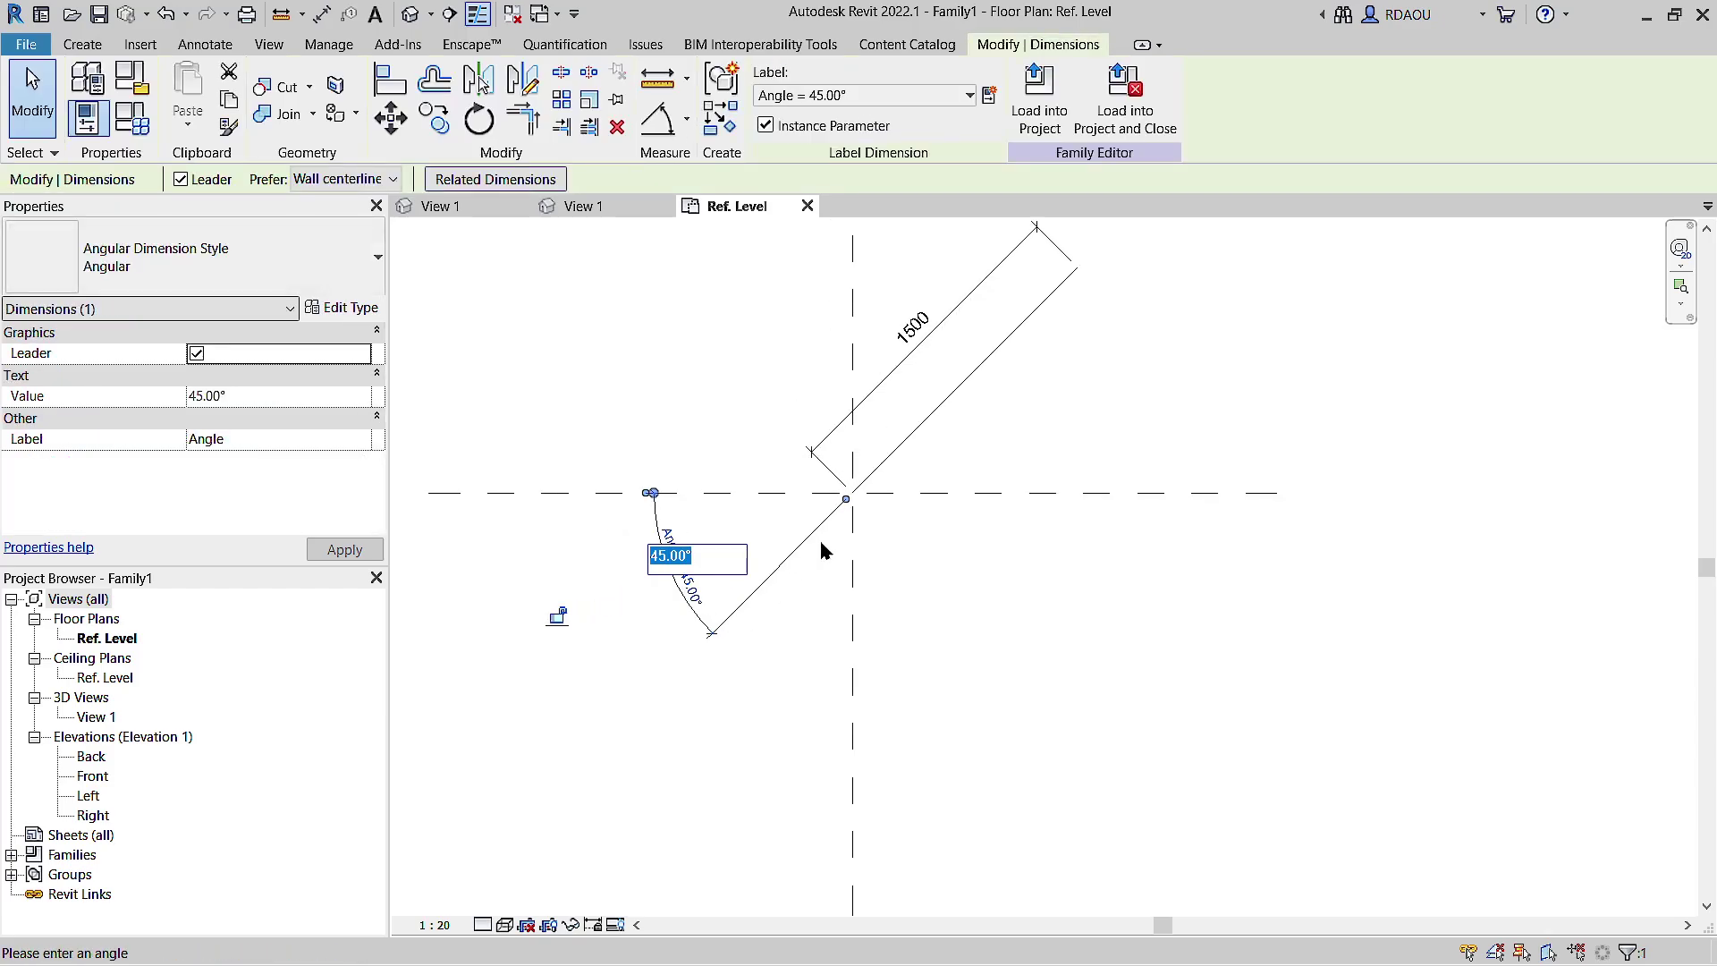
pyautogui.write('0')
pyautogui.press('Return')
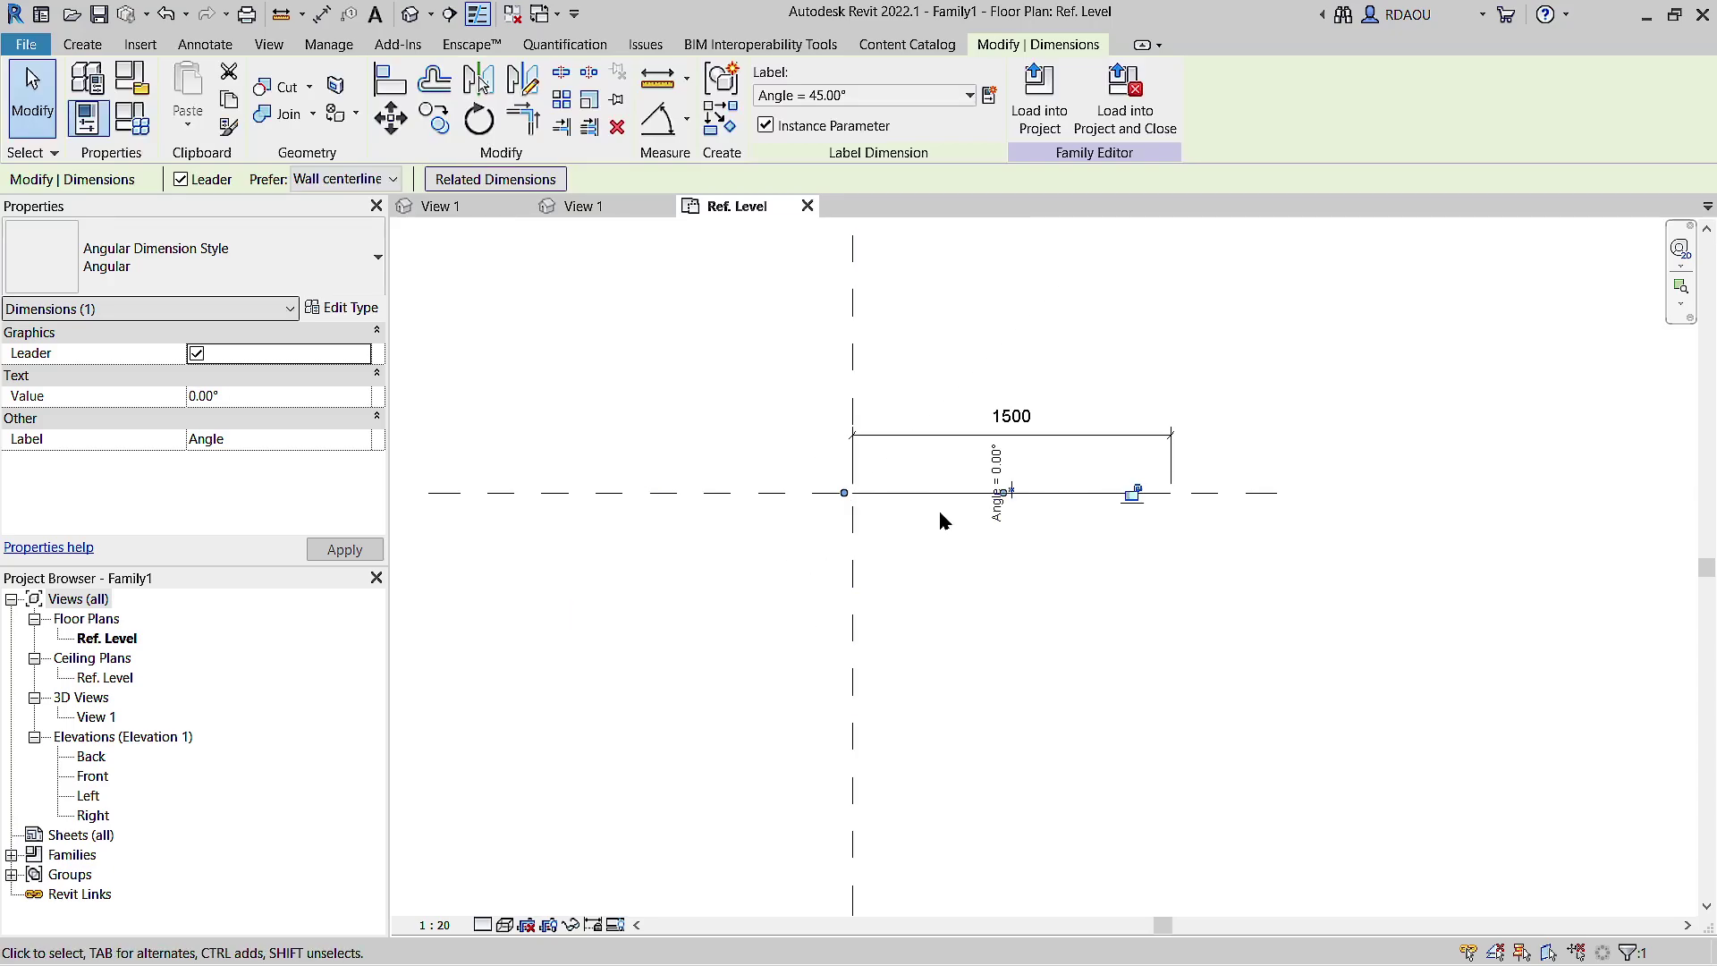
pyautogui.click(992, 466)
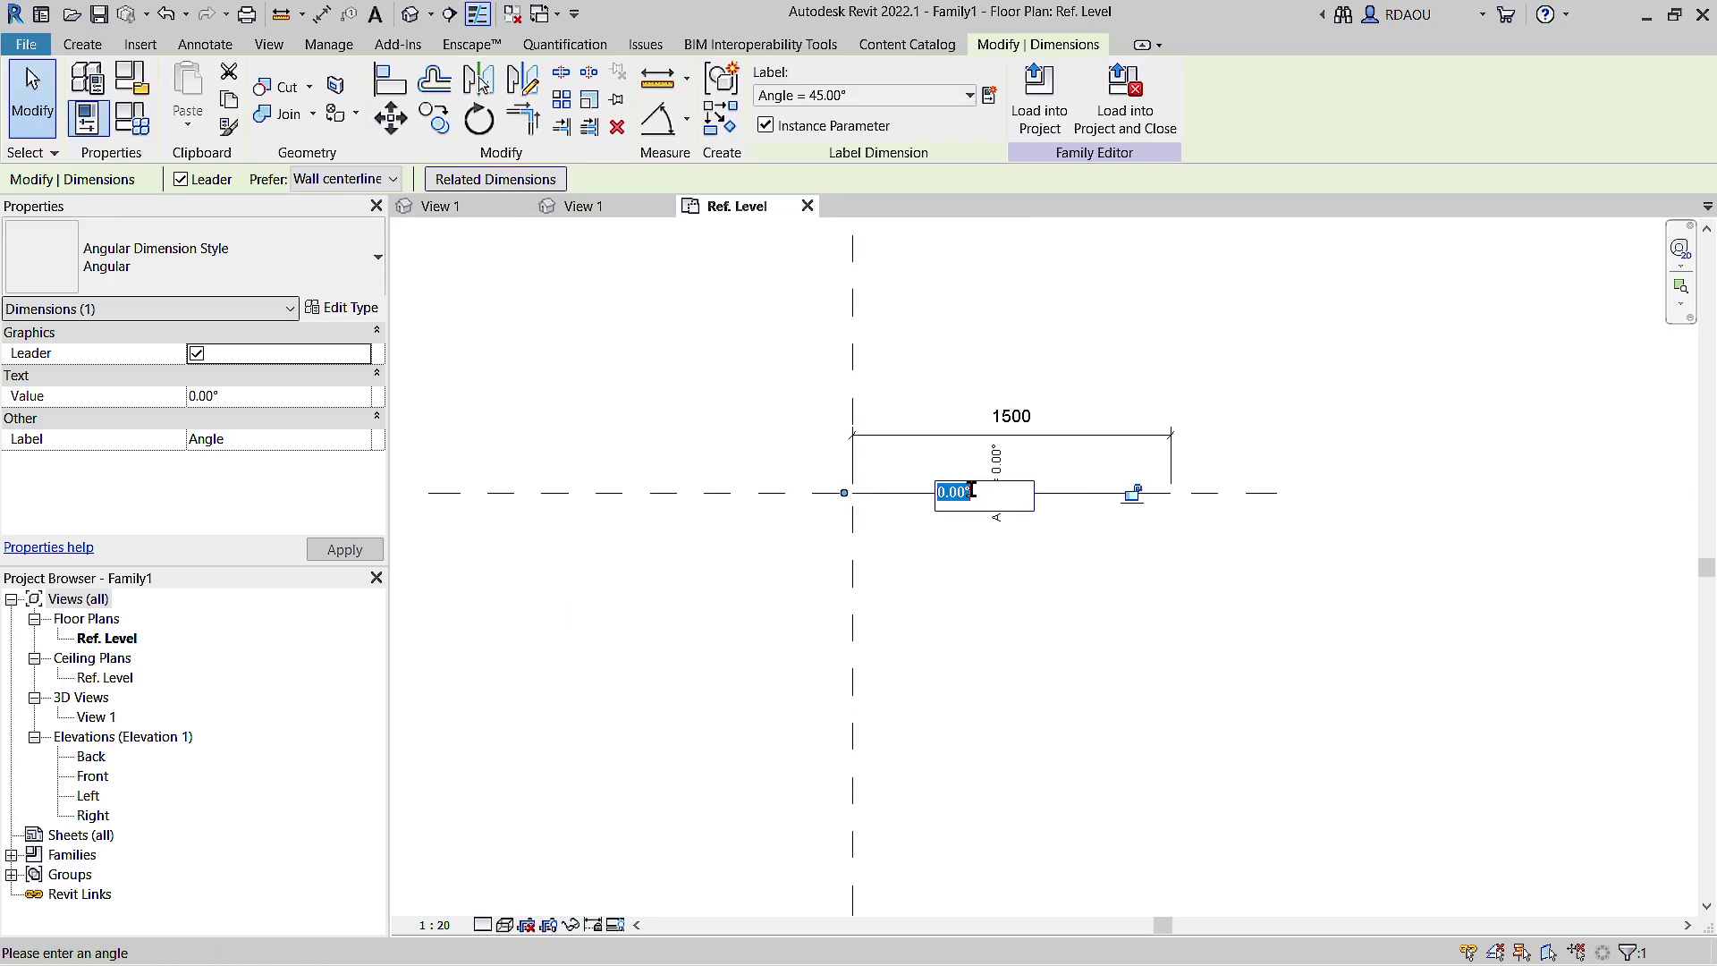
pyautogui.write('45')
pyautogui.press('Return')
pyautogui.click(698, 593)
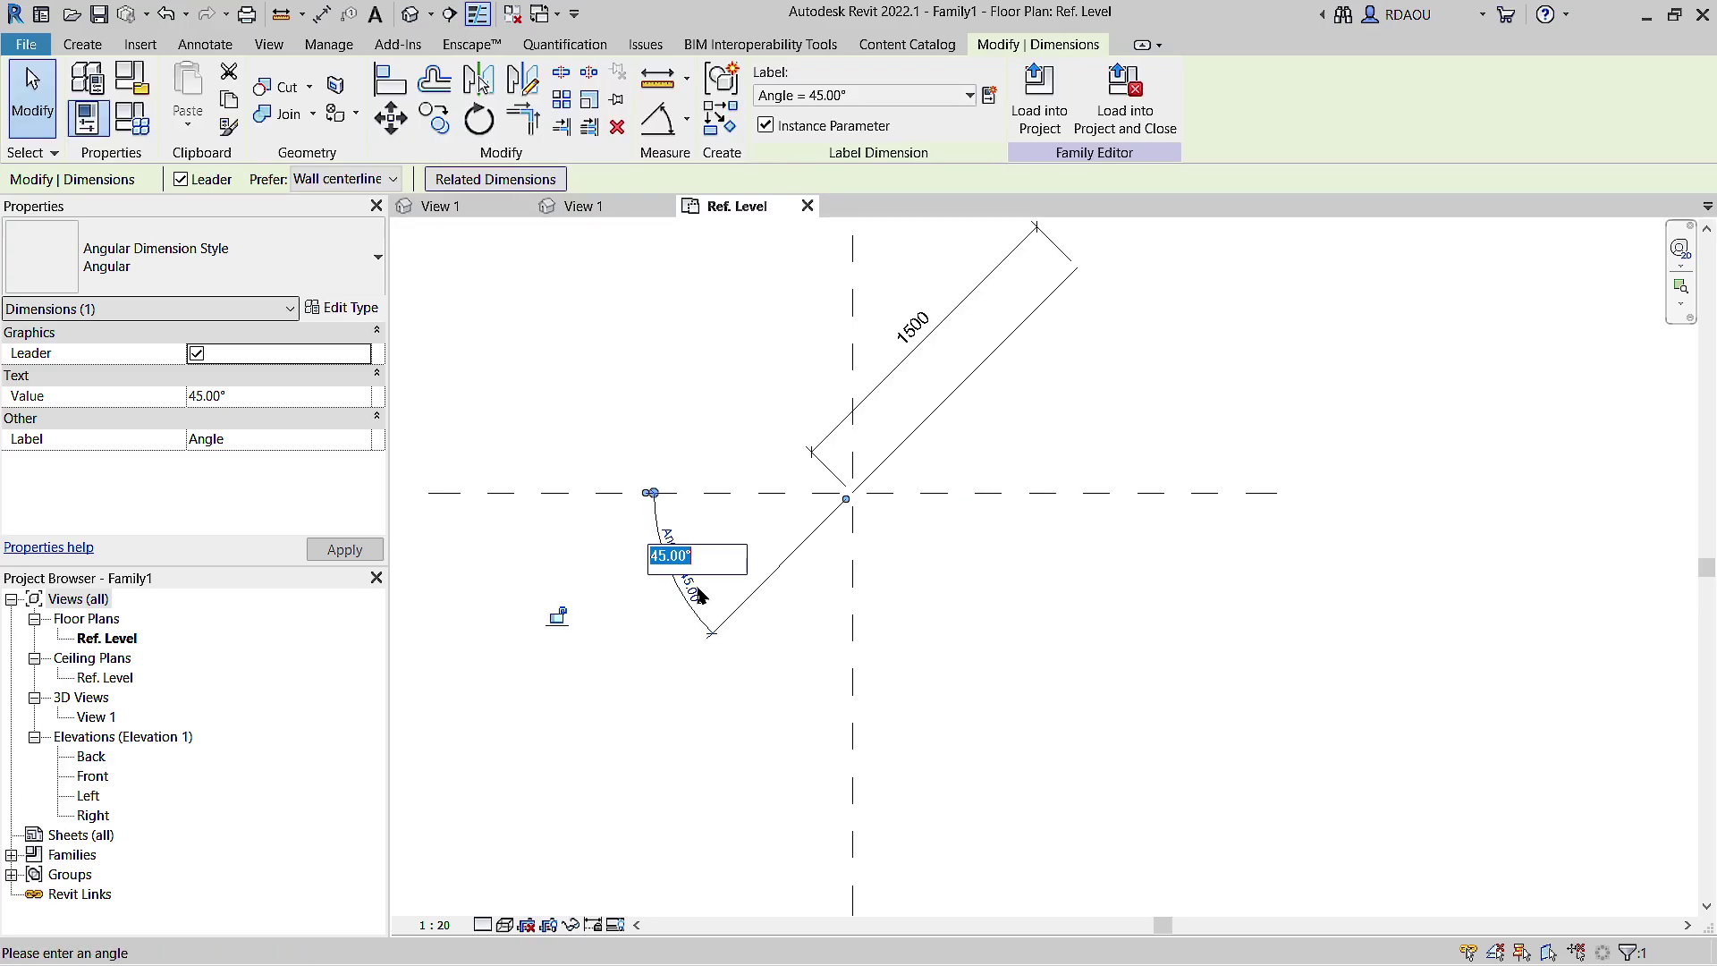
pyautogui.write('90')
pyautogui.press('Return')
# Step: Continue flexing Angle through 135° and 180°, ending back at 0°
pyautogui.click(747, 656)
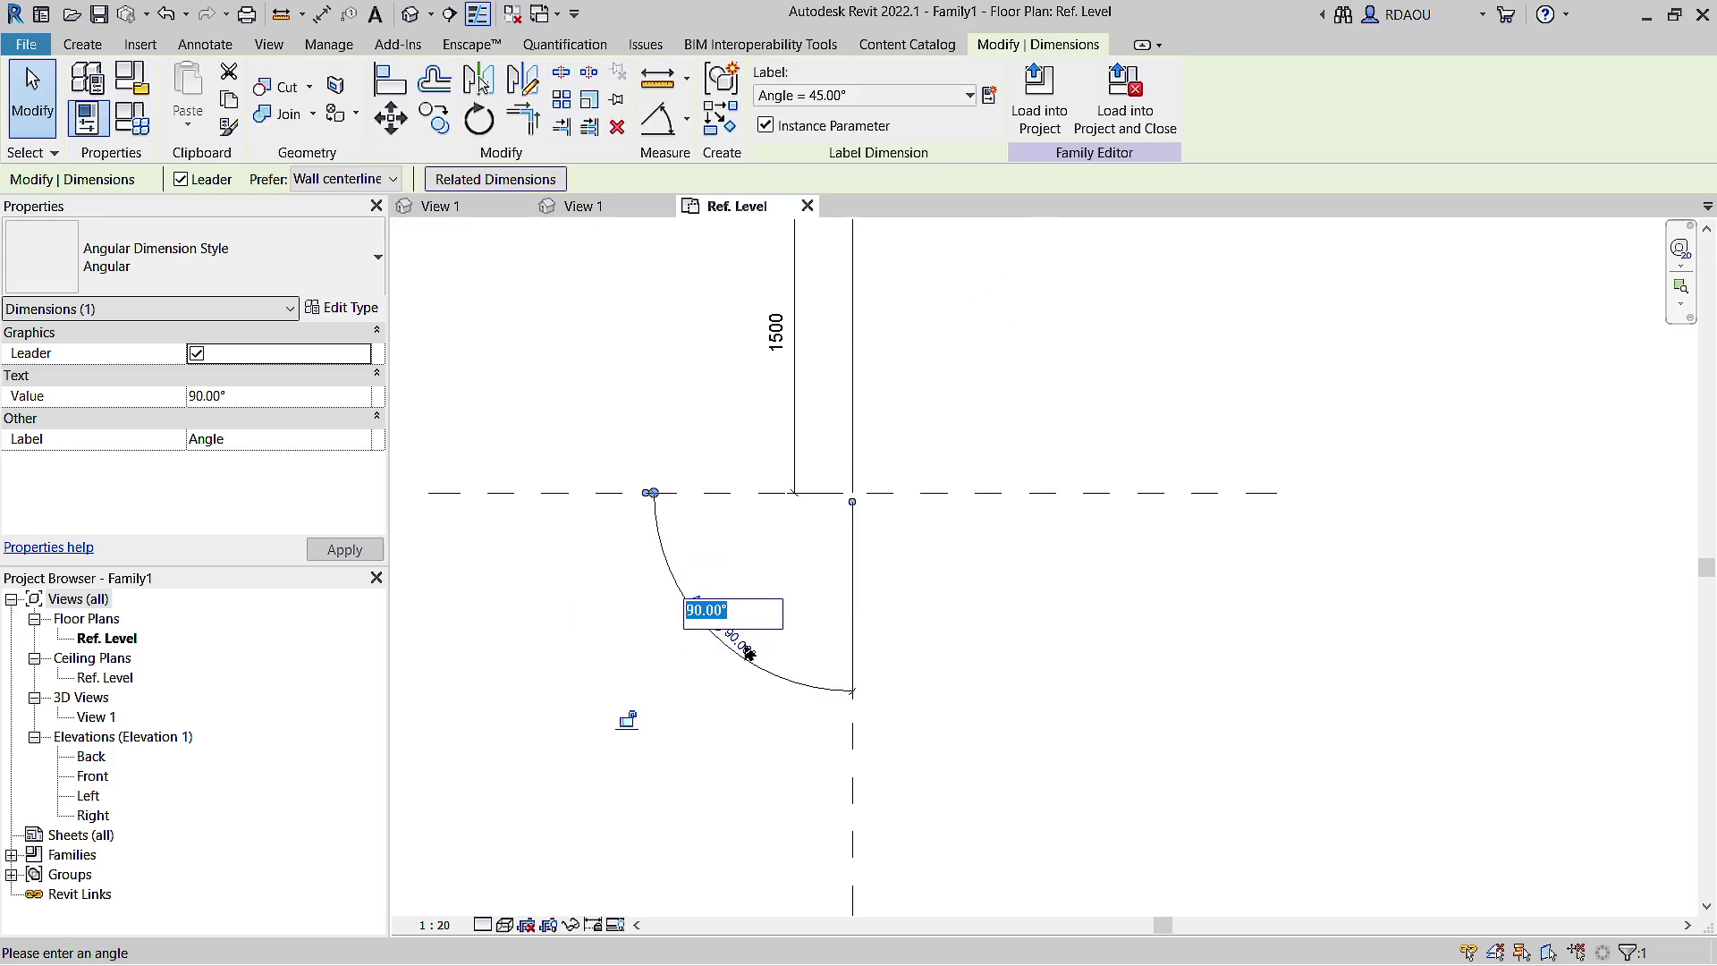
pyautogui.write('13')
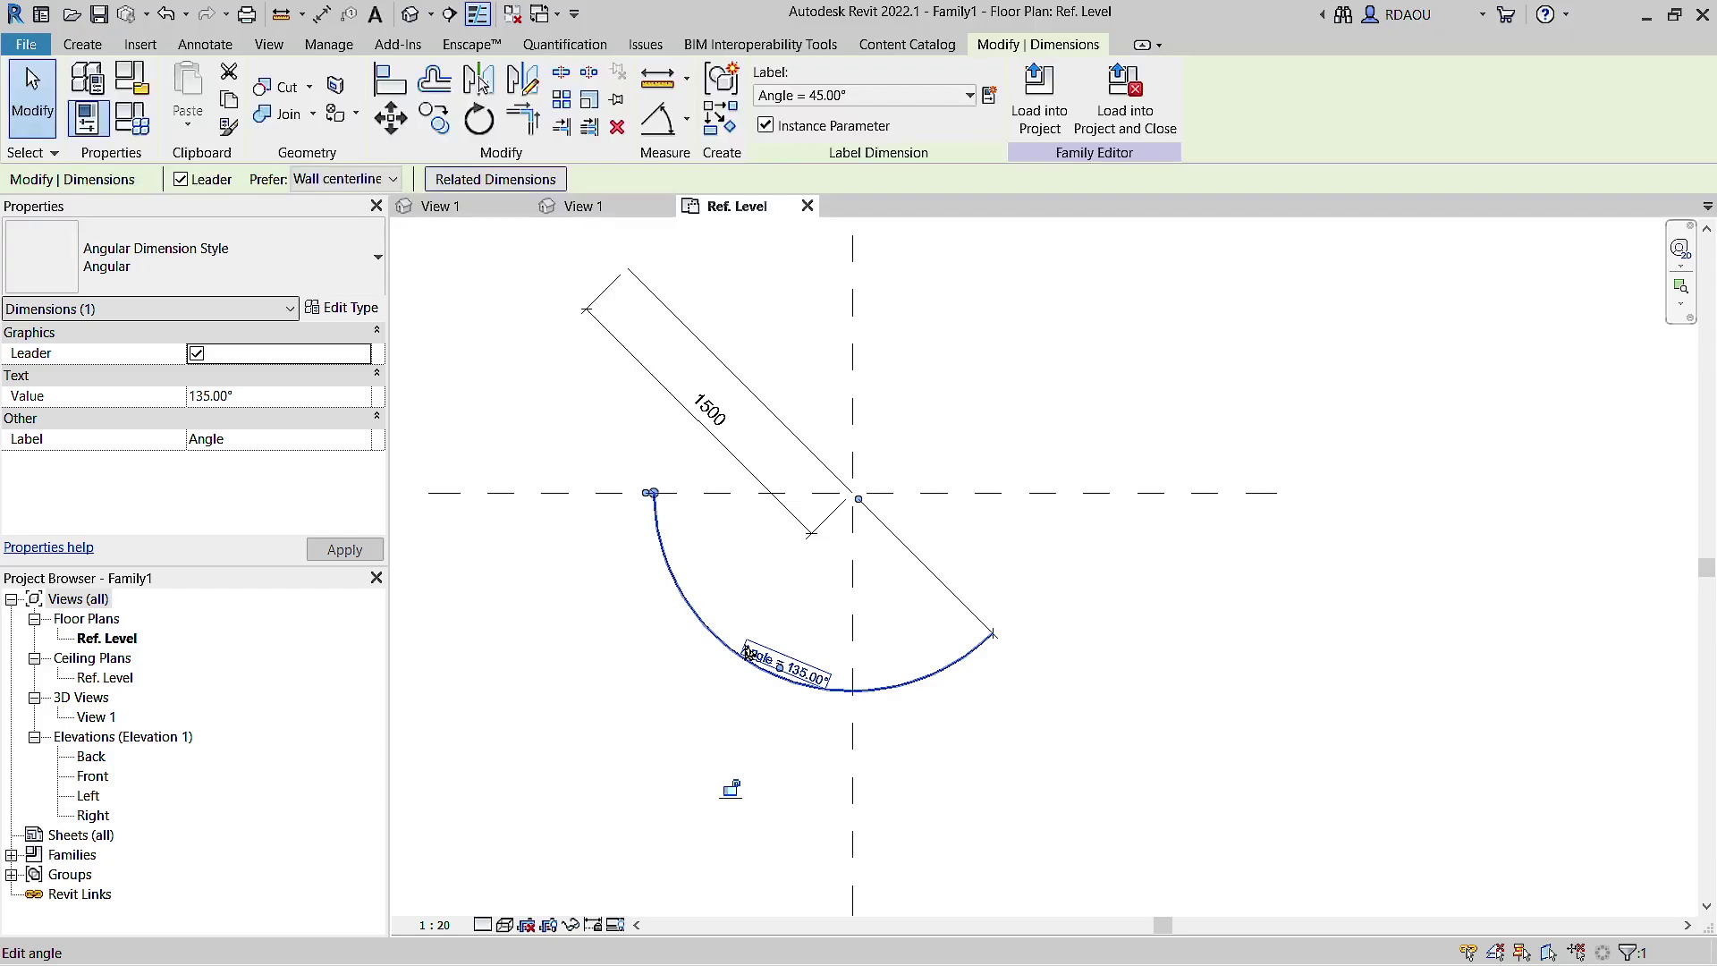
pyautogui.click(816, 682)
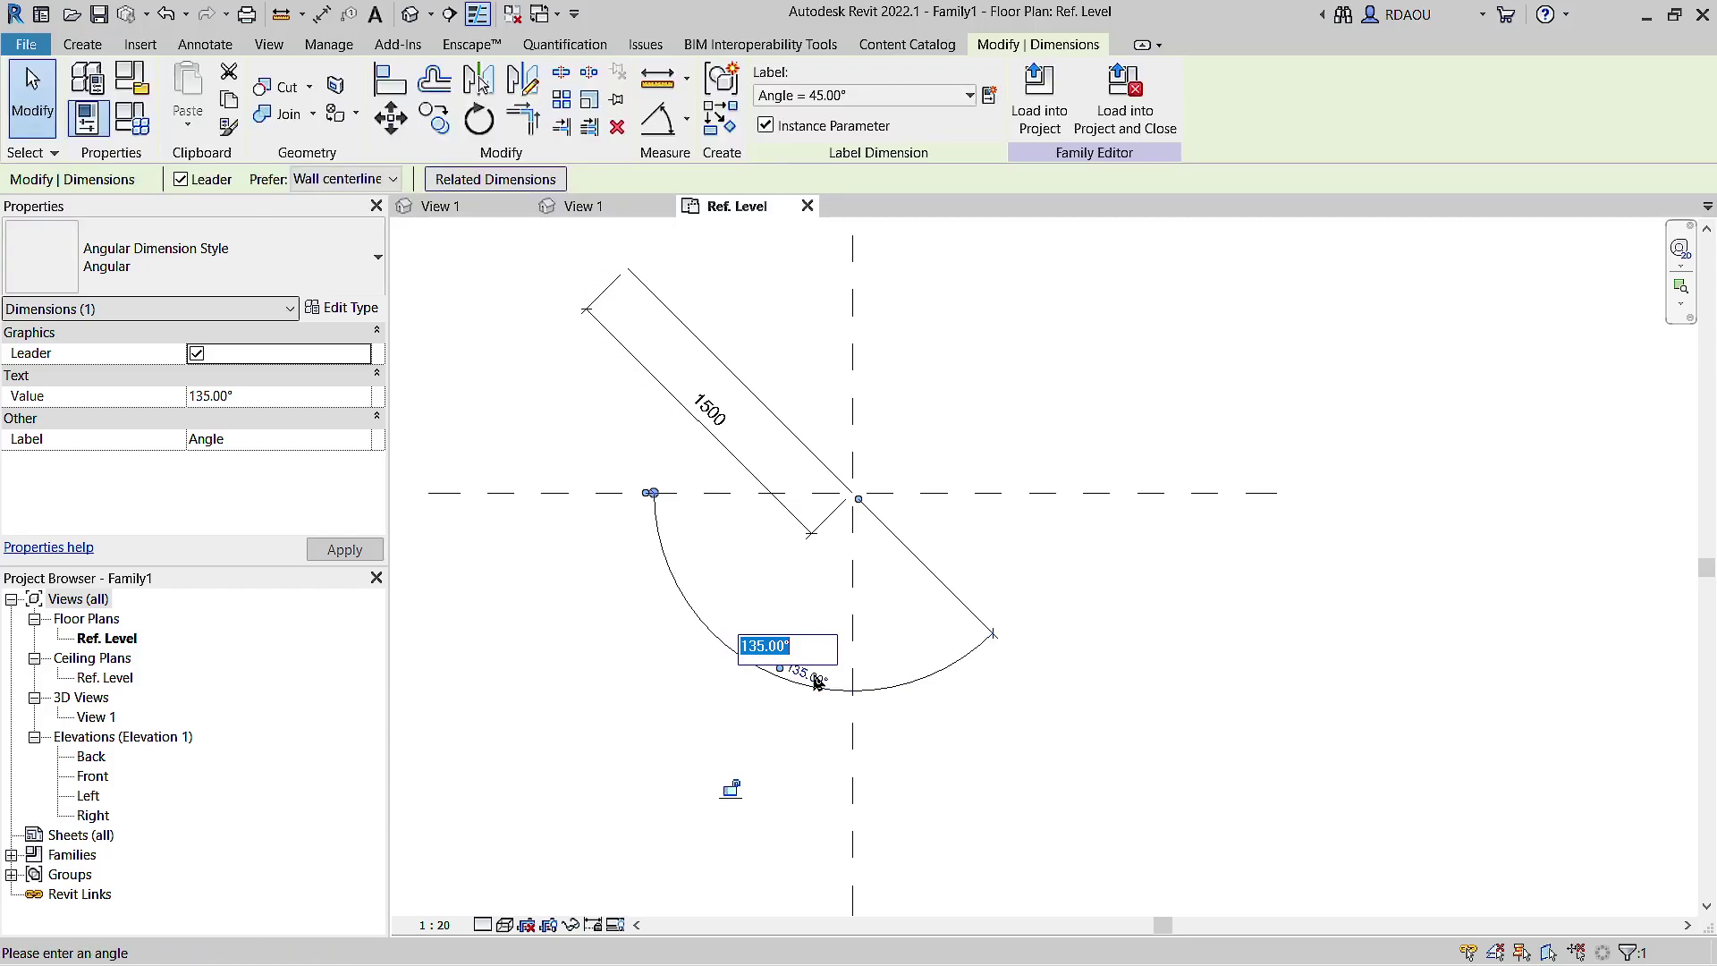
pyautogui.write('180')
pyautogui.press('Return')
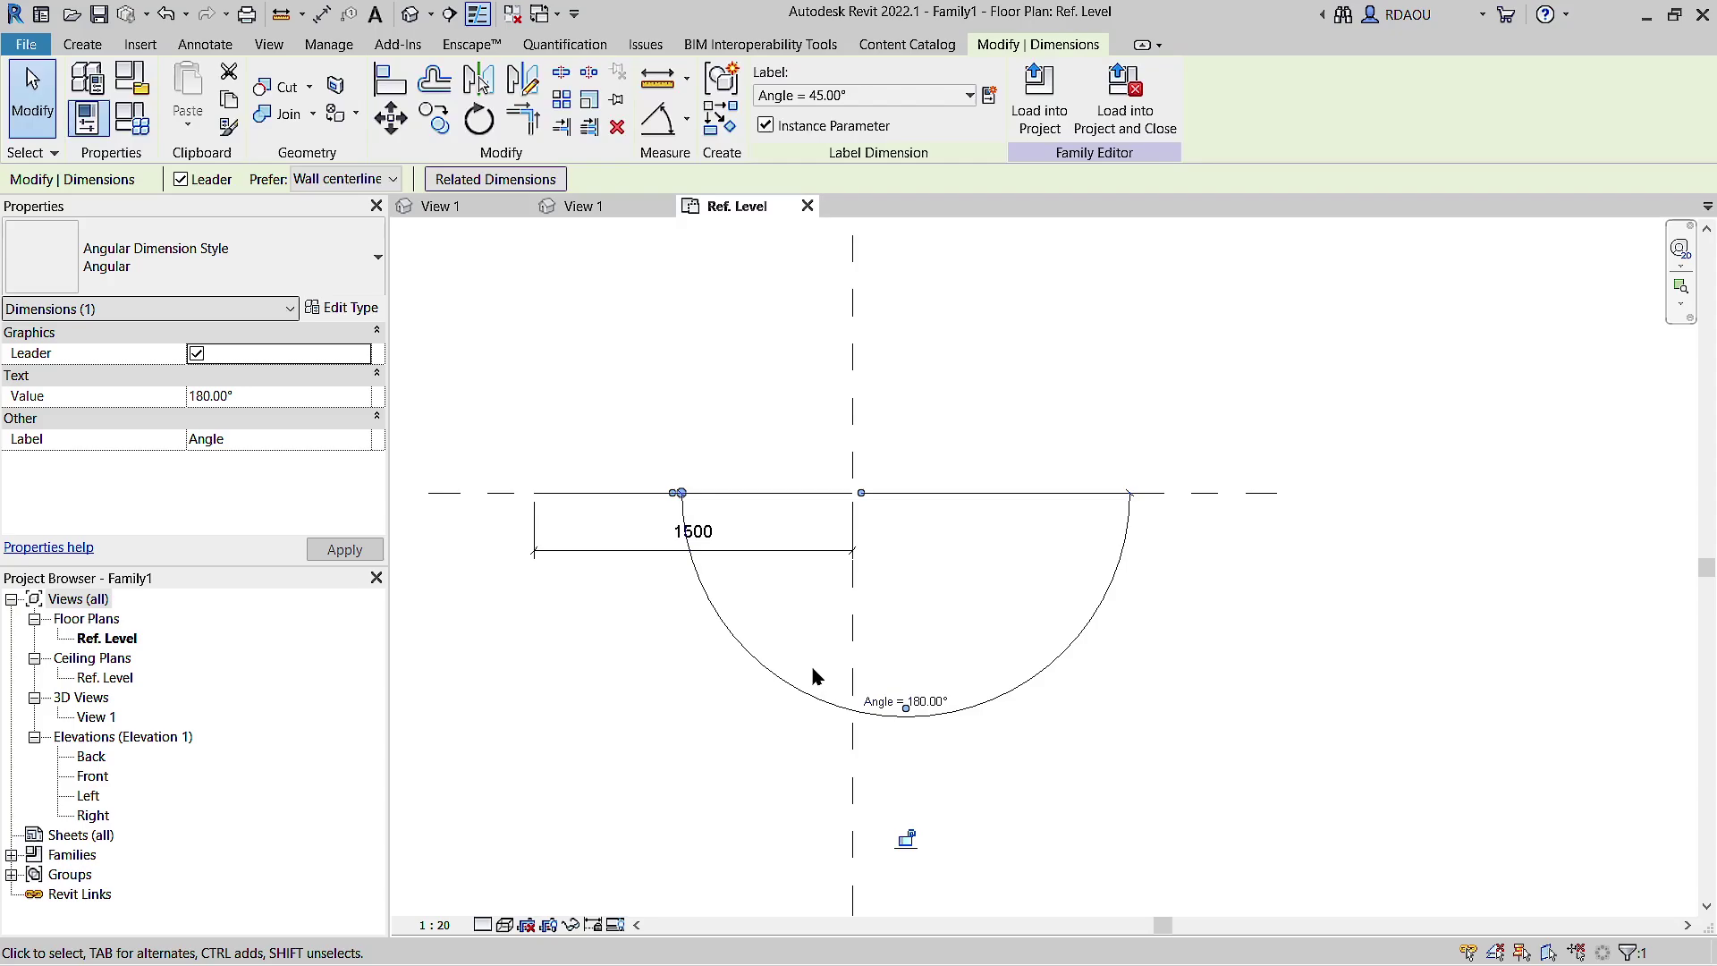
pyautogui.click(926, 696)
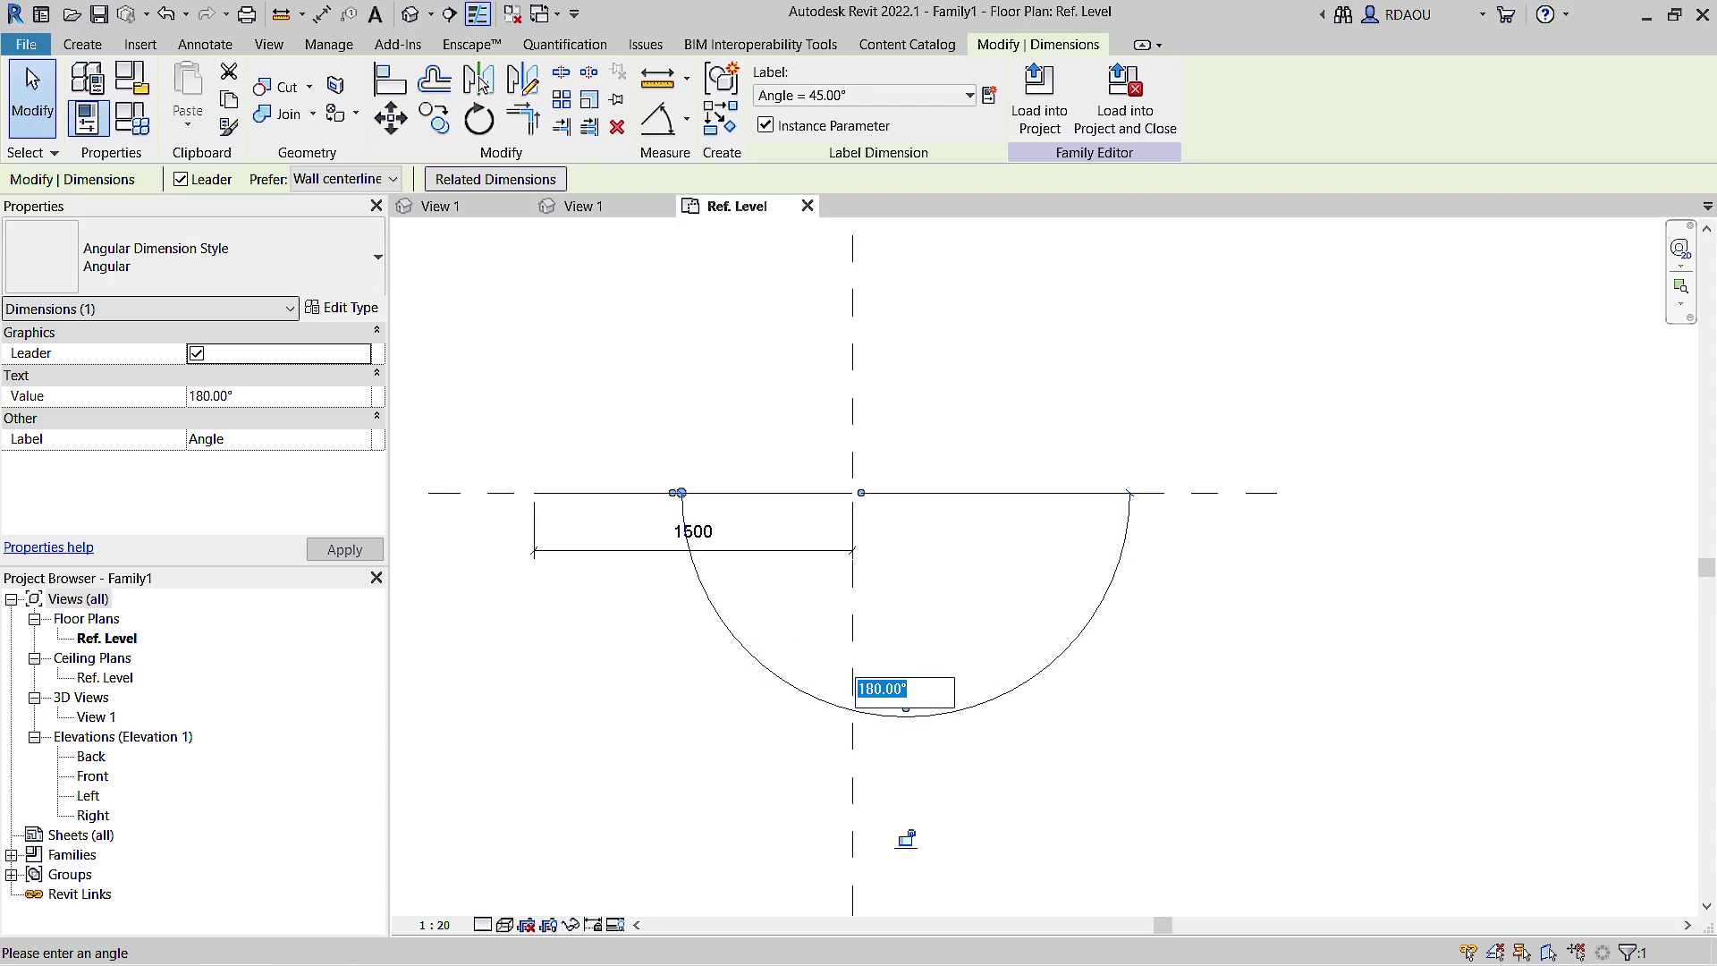
pyautogui.write('0')
pyautogui.press('Return')
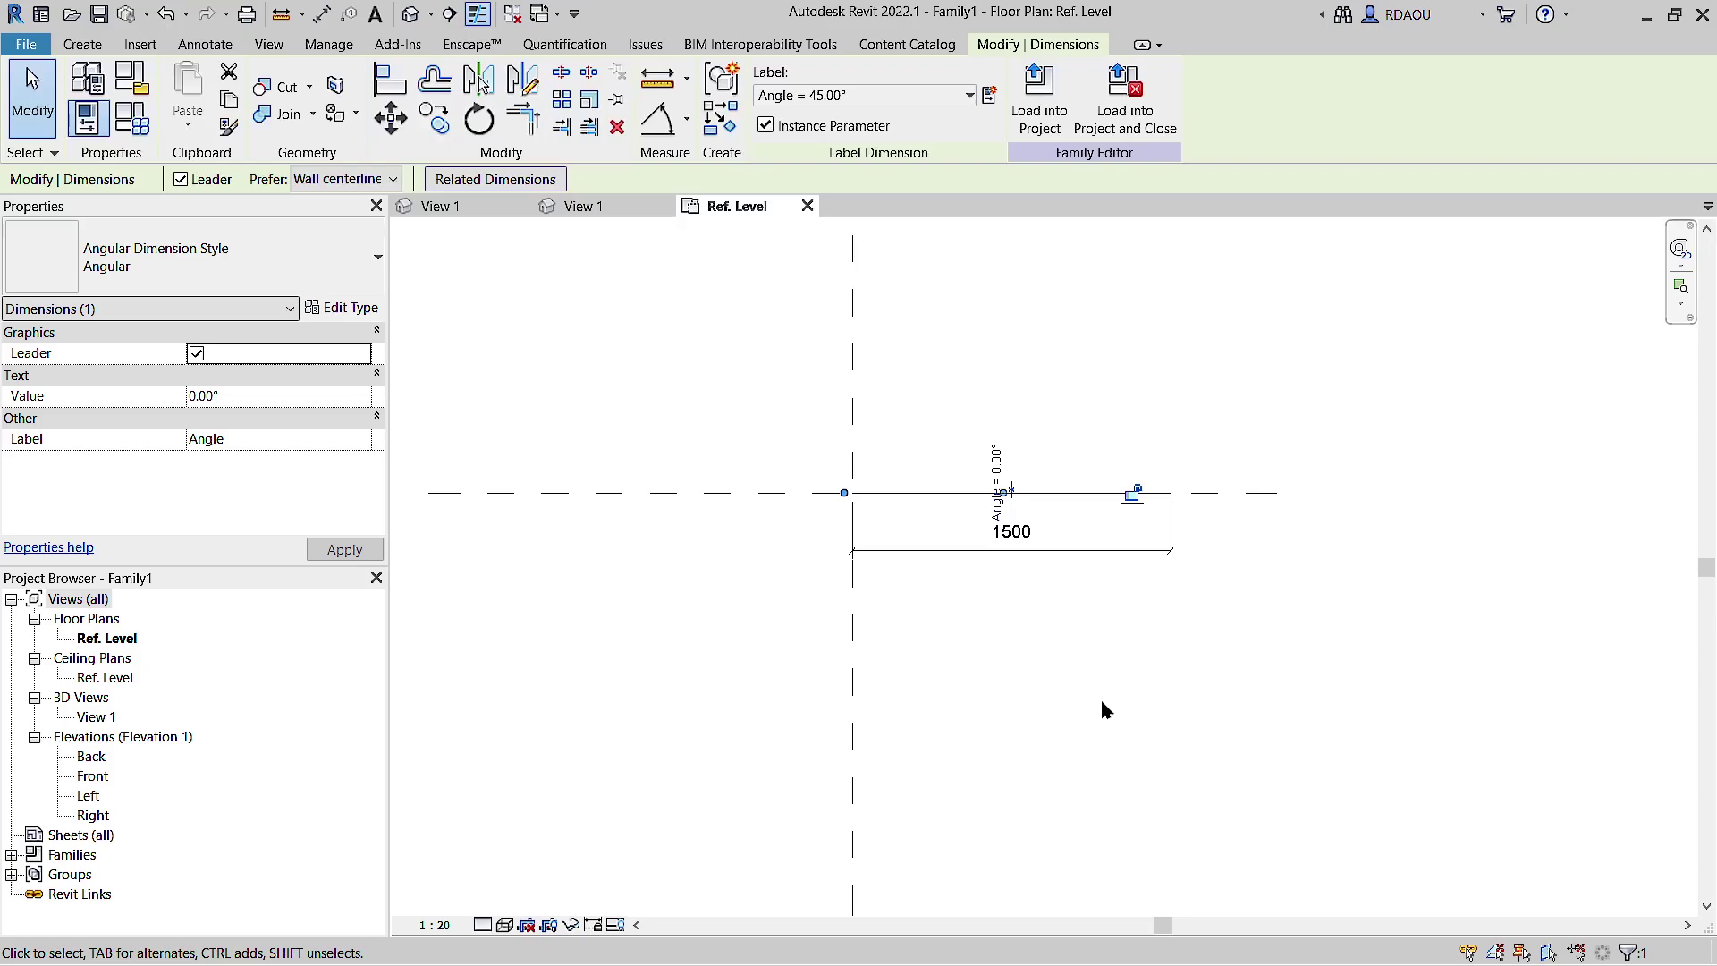
pyautogui.click(1086, 690)
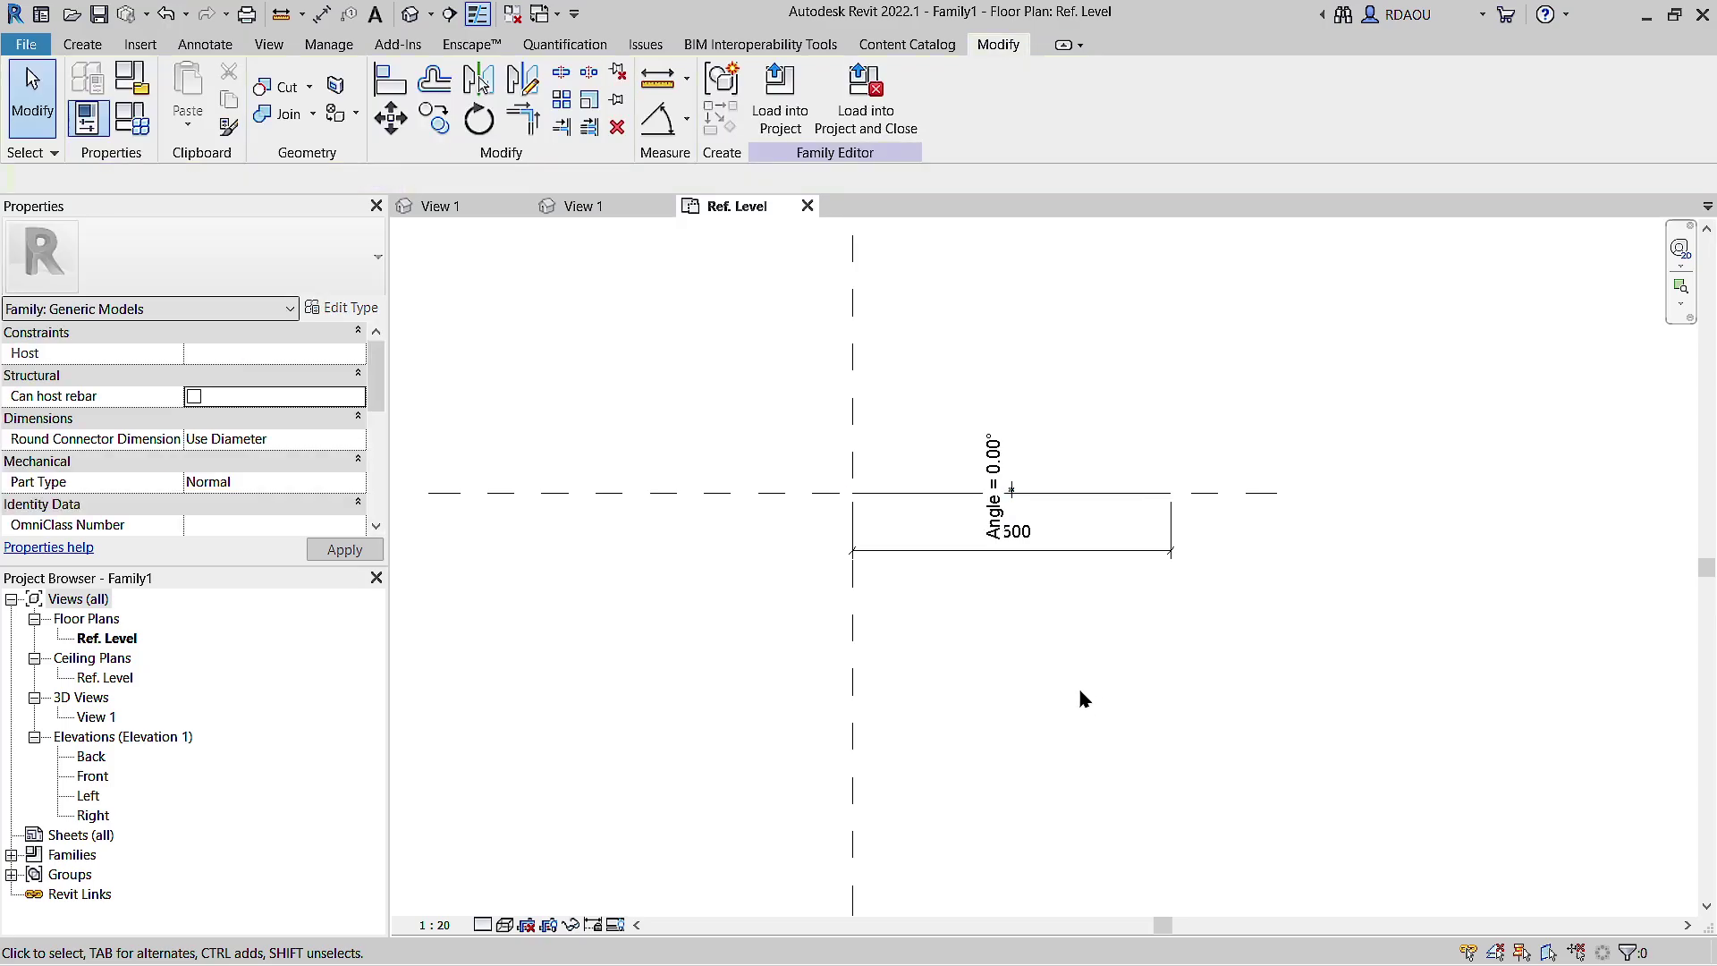
pyautogui.click(1004, 456)
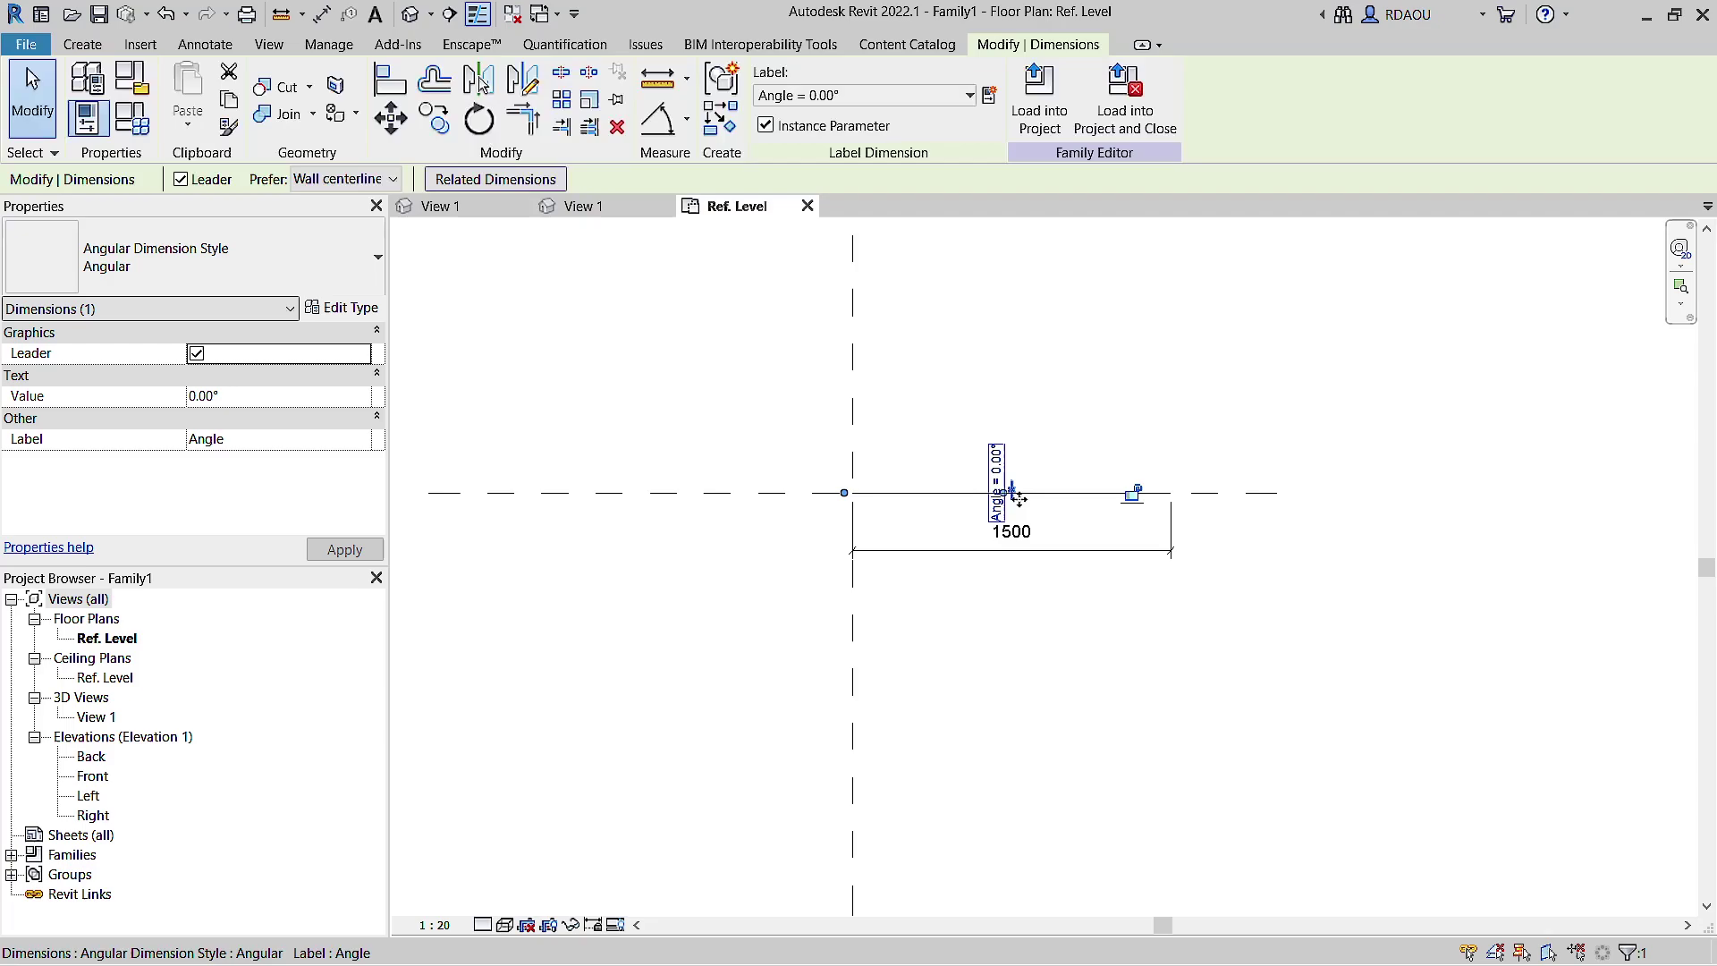
# Step: Load the Maze Box family from Family2_2022's 3D view into Family1
pyautogui.click(1297, 499)
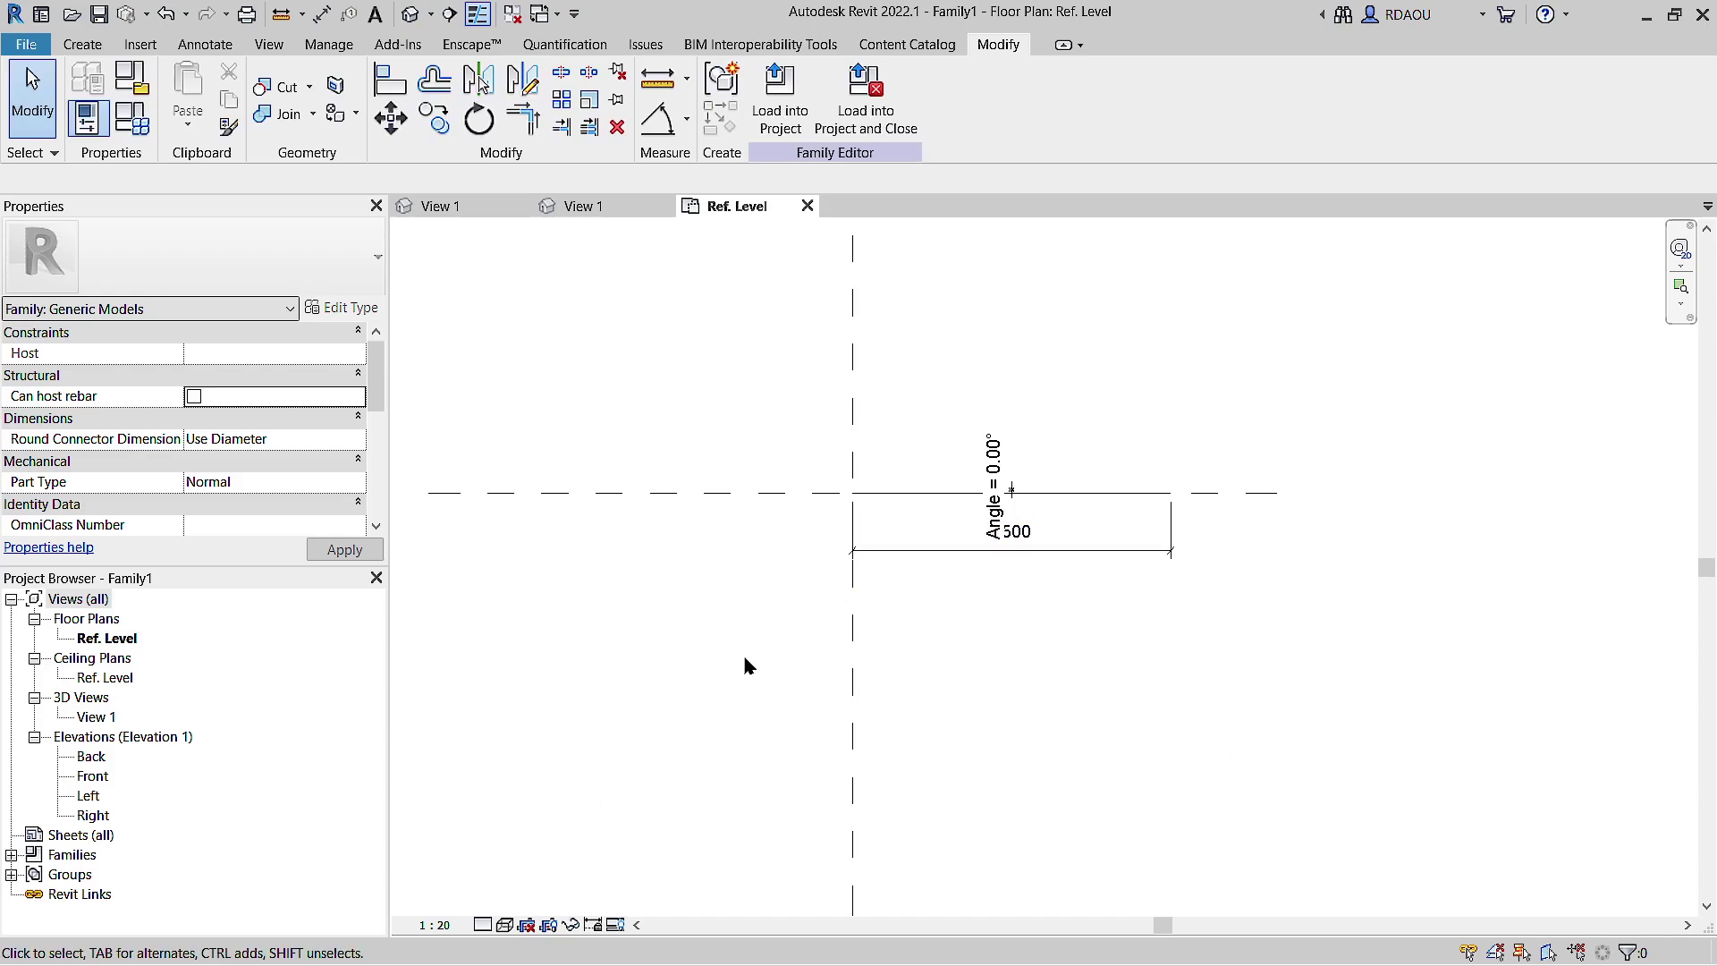
pyautogui.click(455, 210)
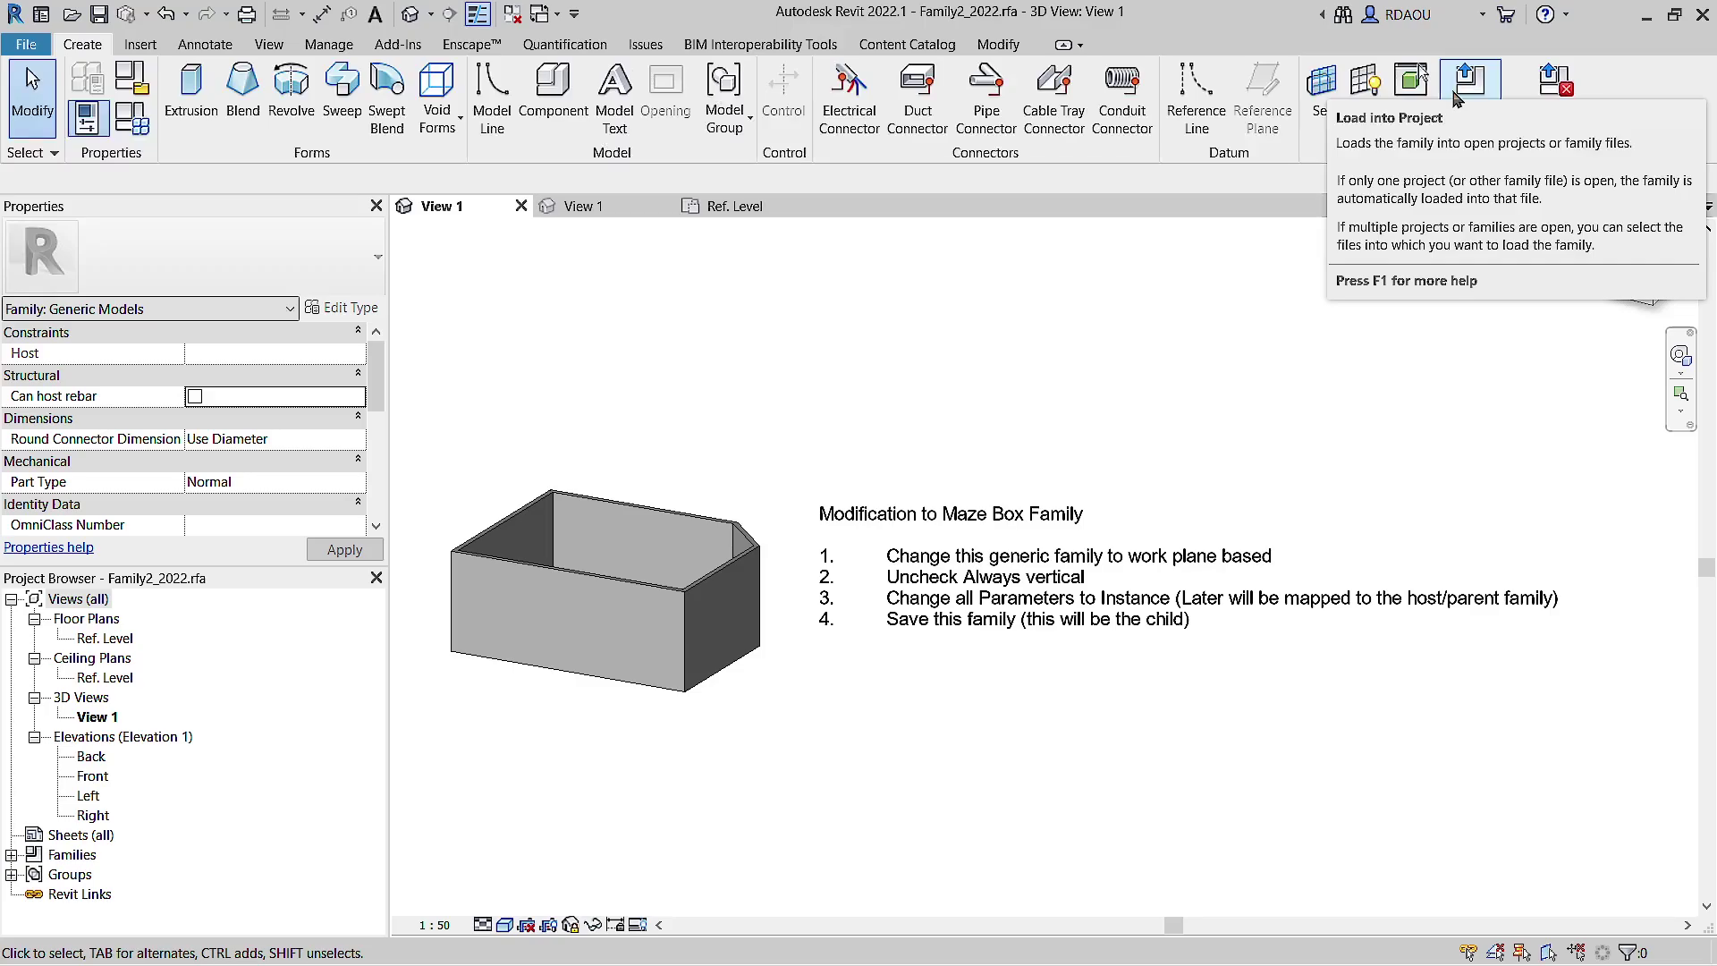
pyautogui.click(1467, 86)
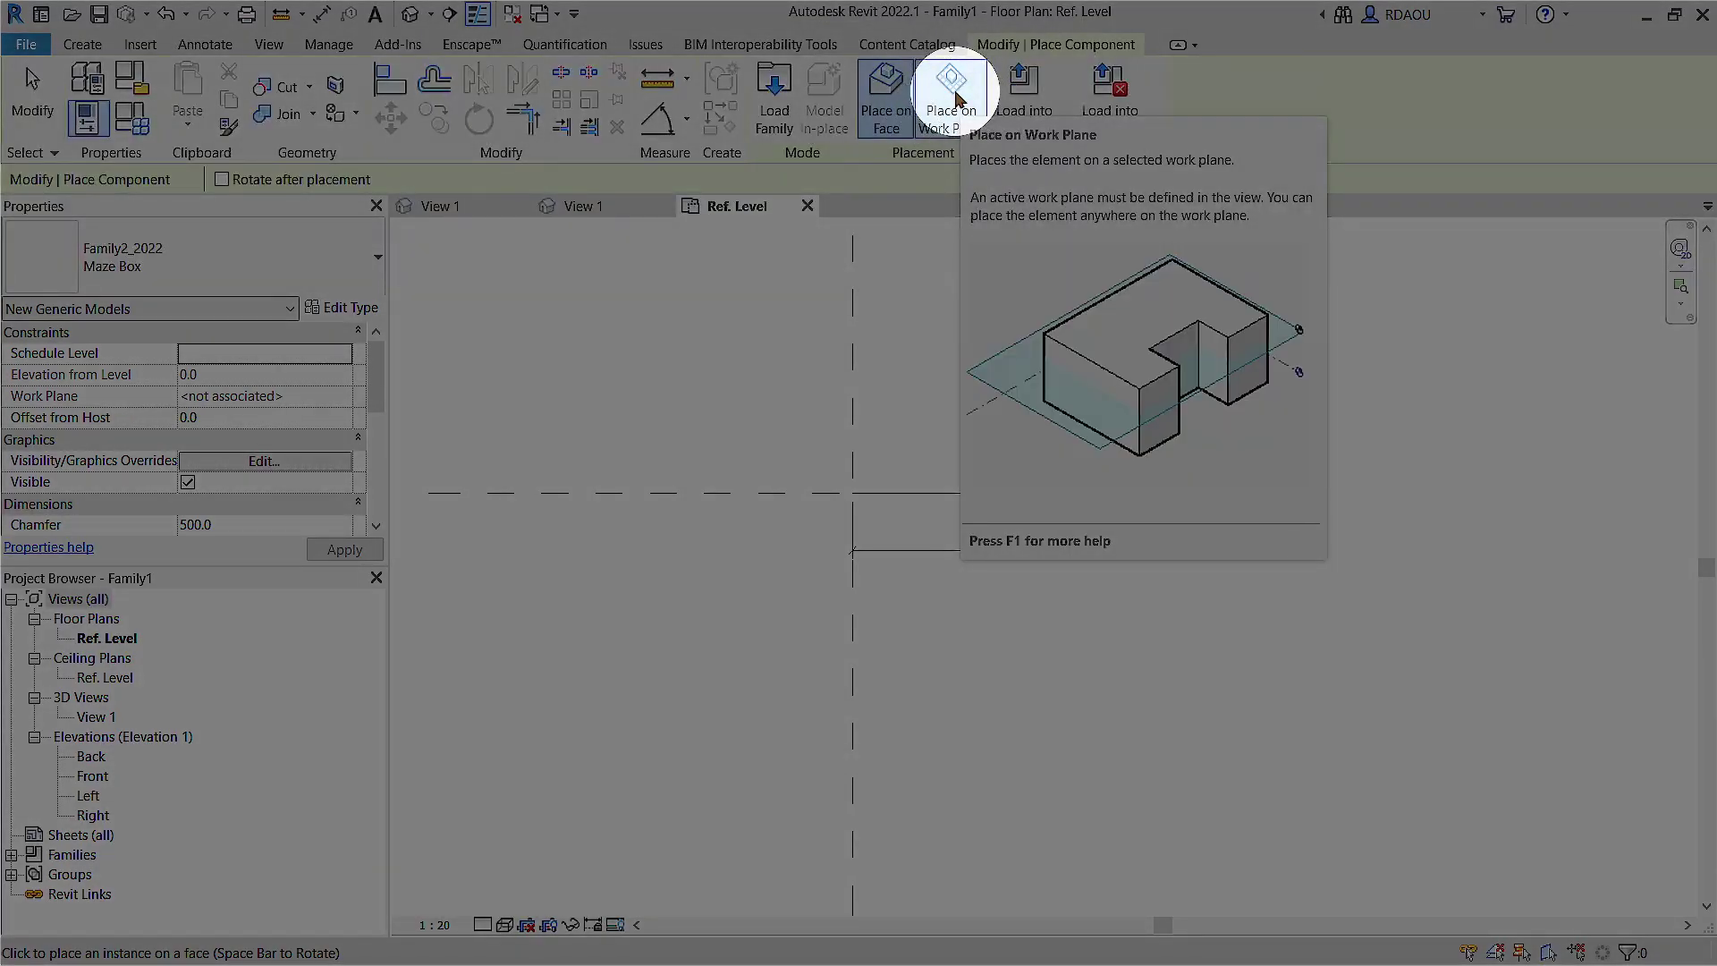
# Step: Place one Maze Box instance at the origin, hosted on the reference line's work plane
pyautogui.click(953, 97)
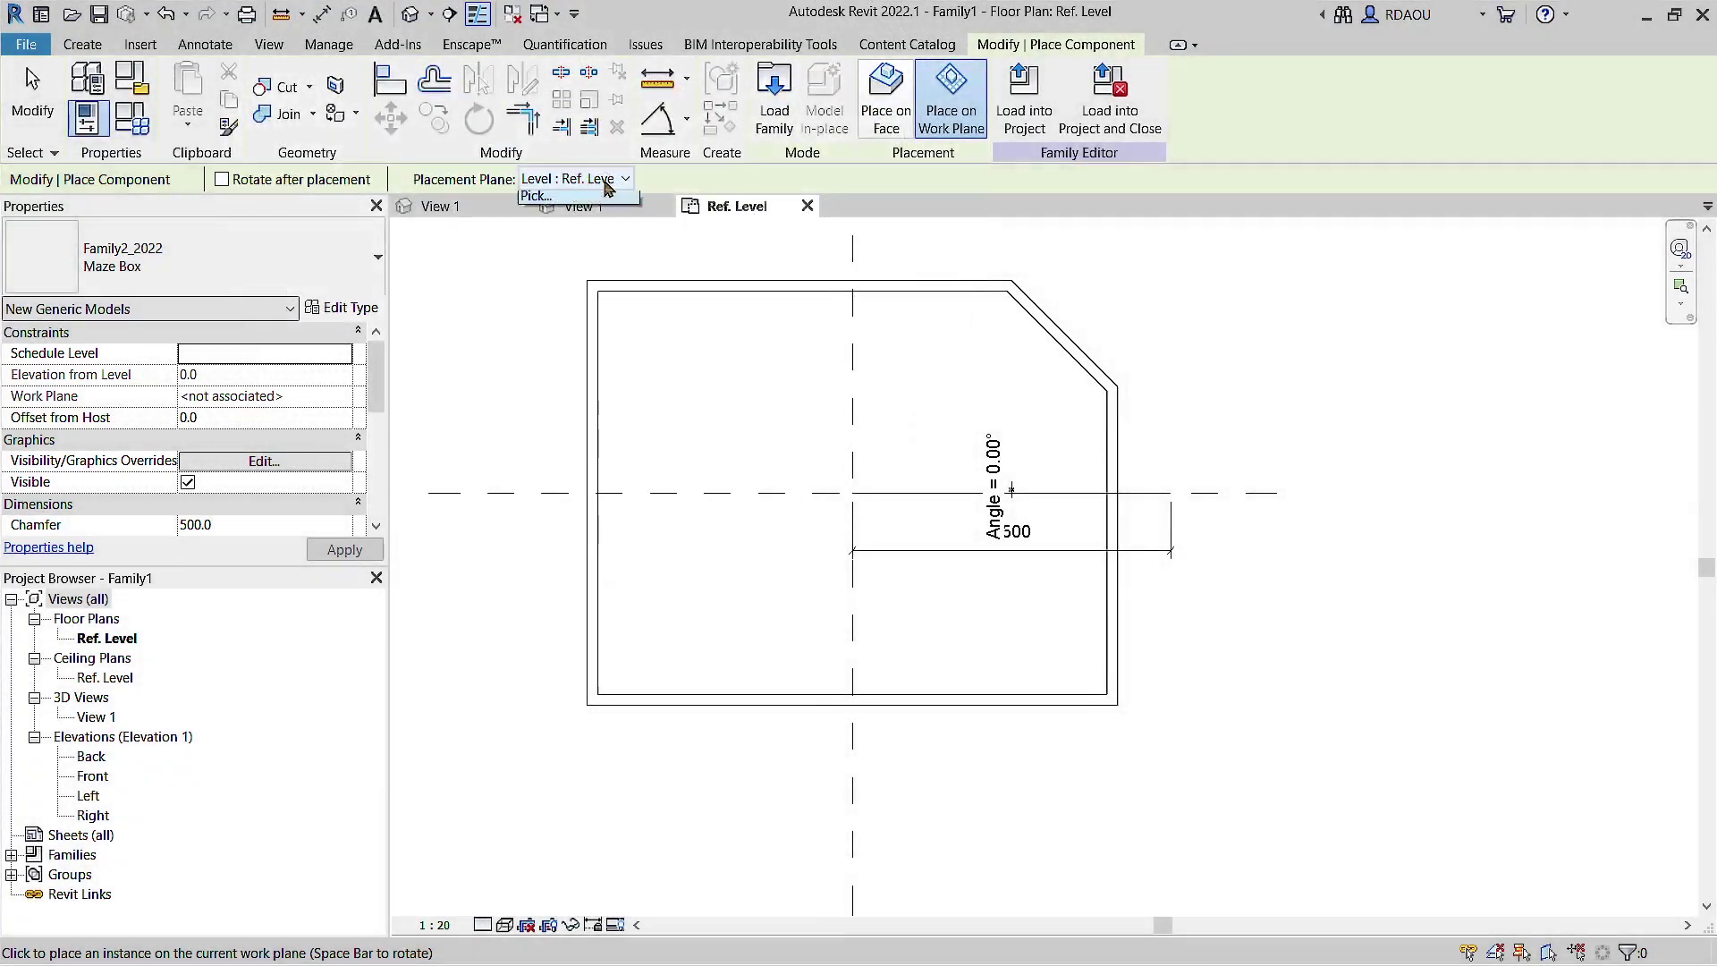
pyautogui.click(605, 182)
pyautogui.click(580, 235)
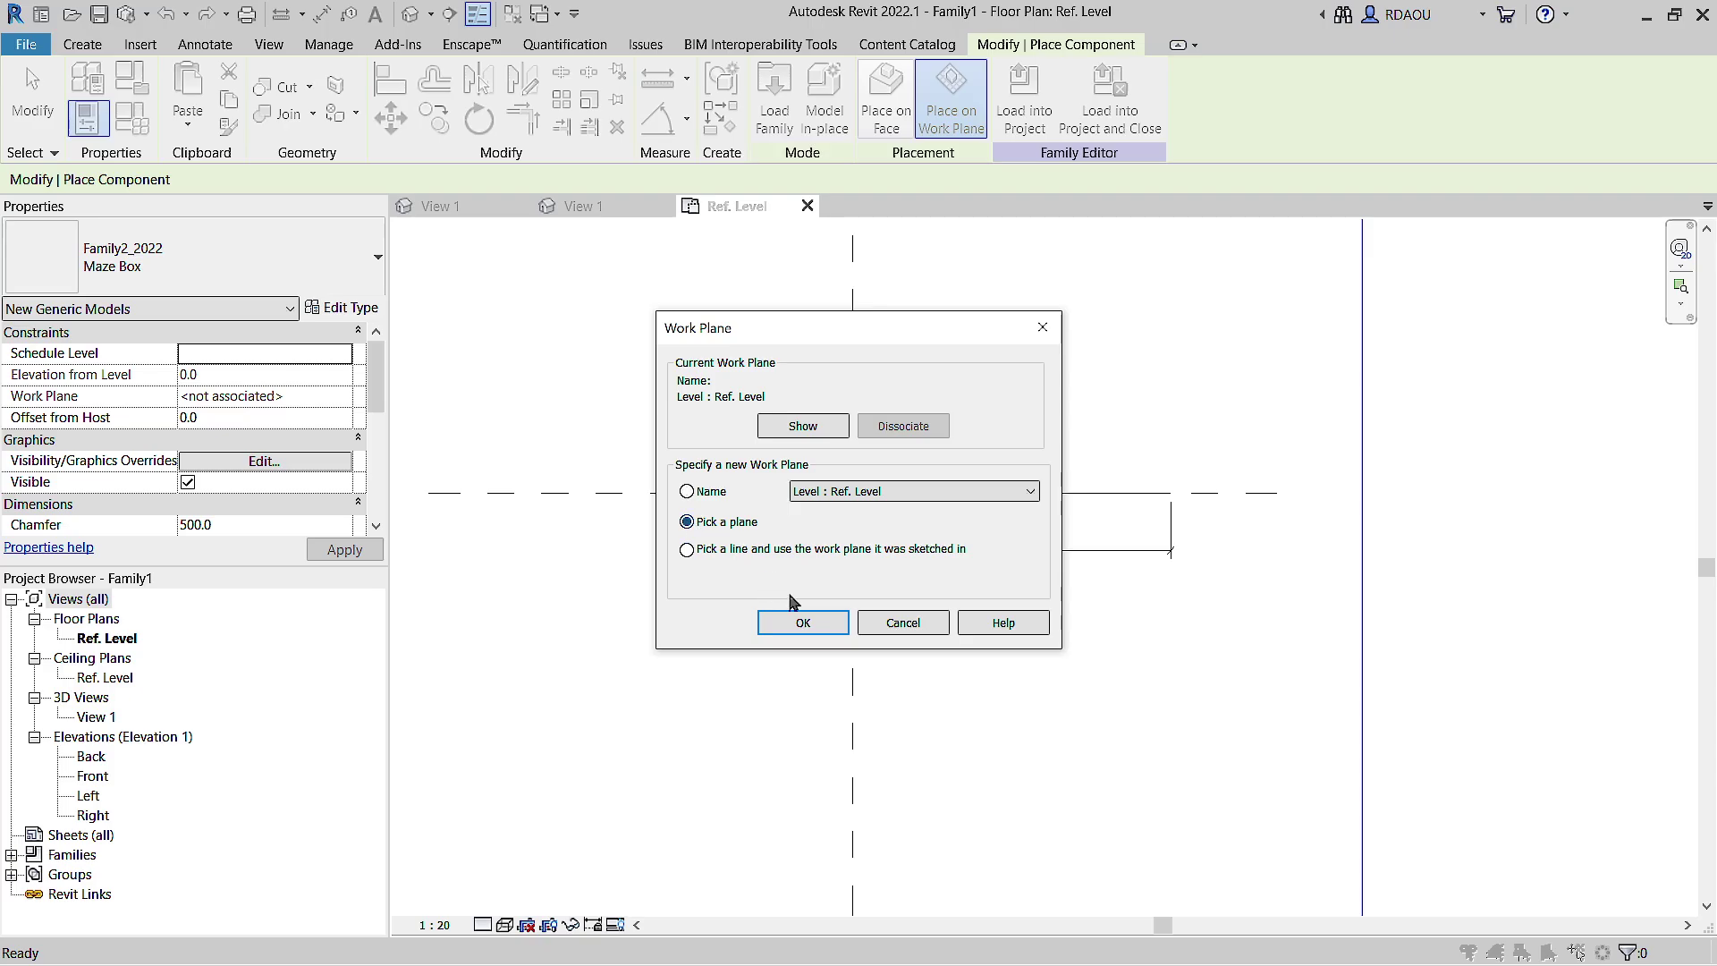
pyautogui.click(803, 622)
pyautogui.press('Escape')
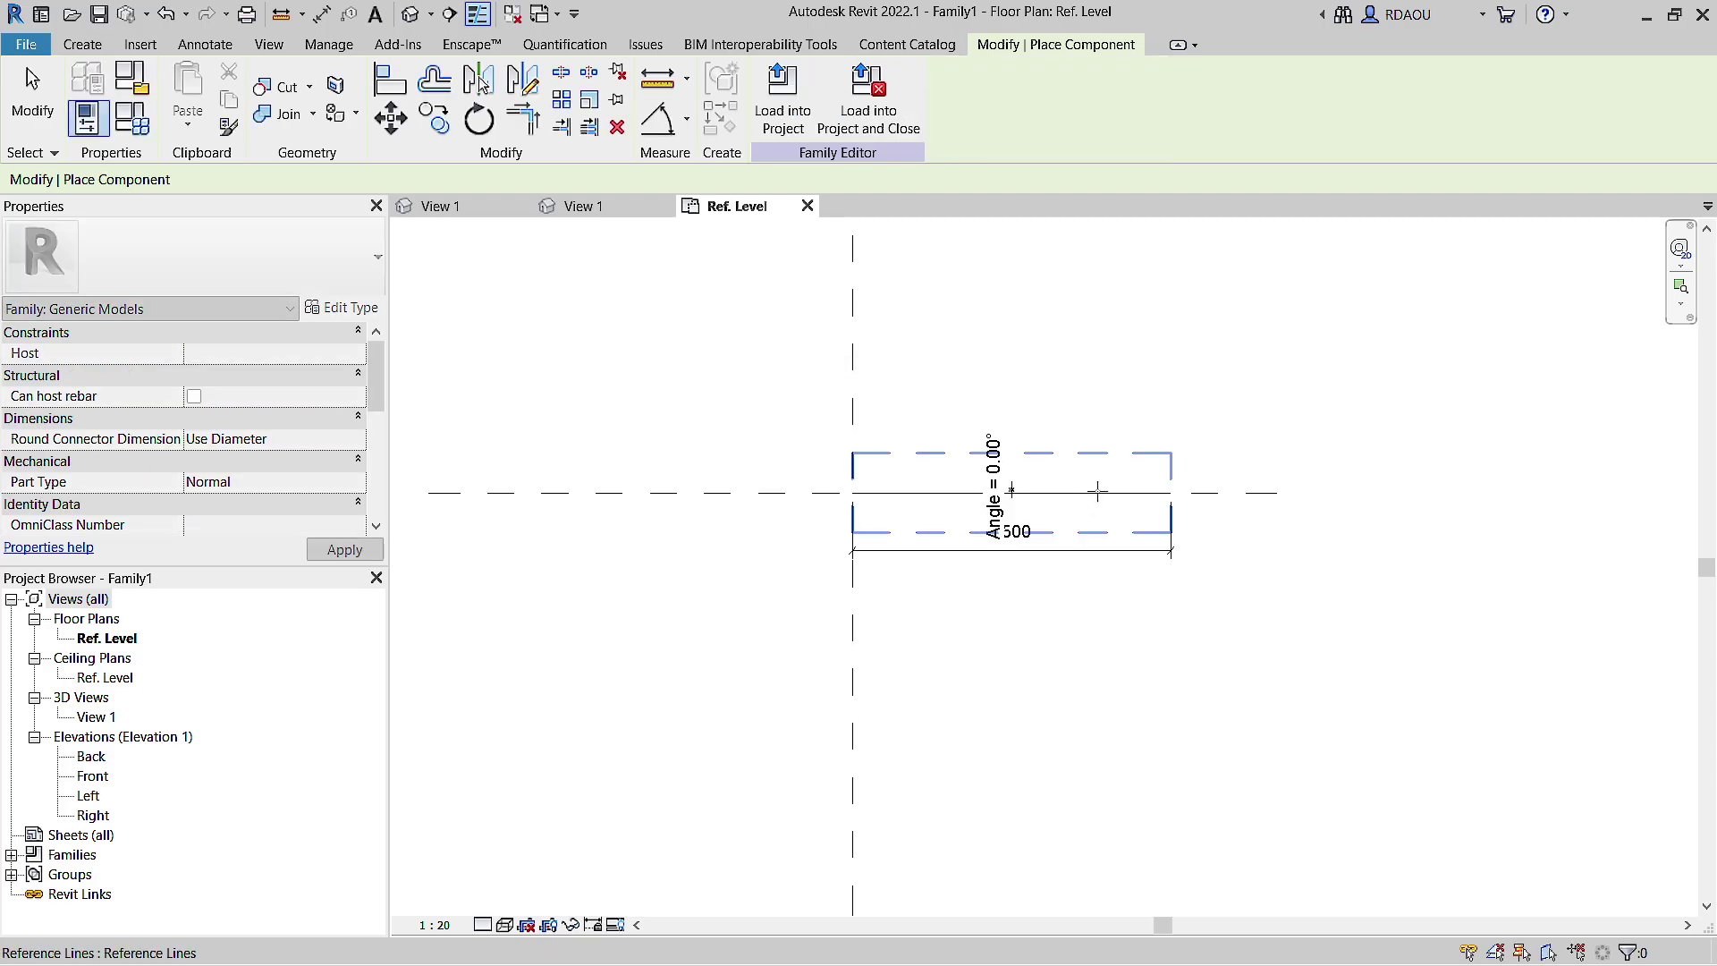
pyautogui.click(1098, 490)
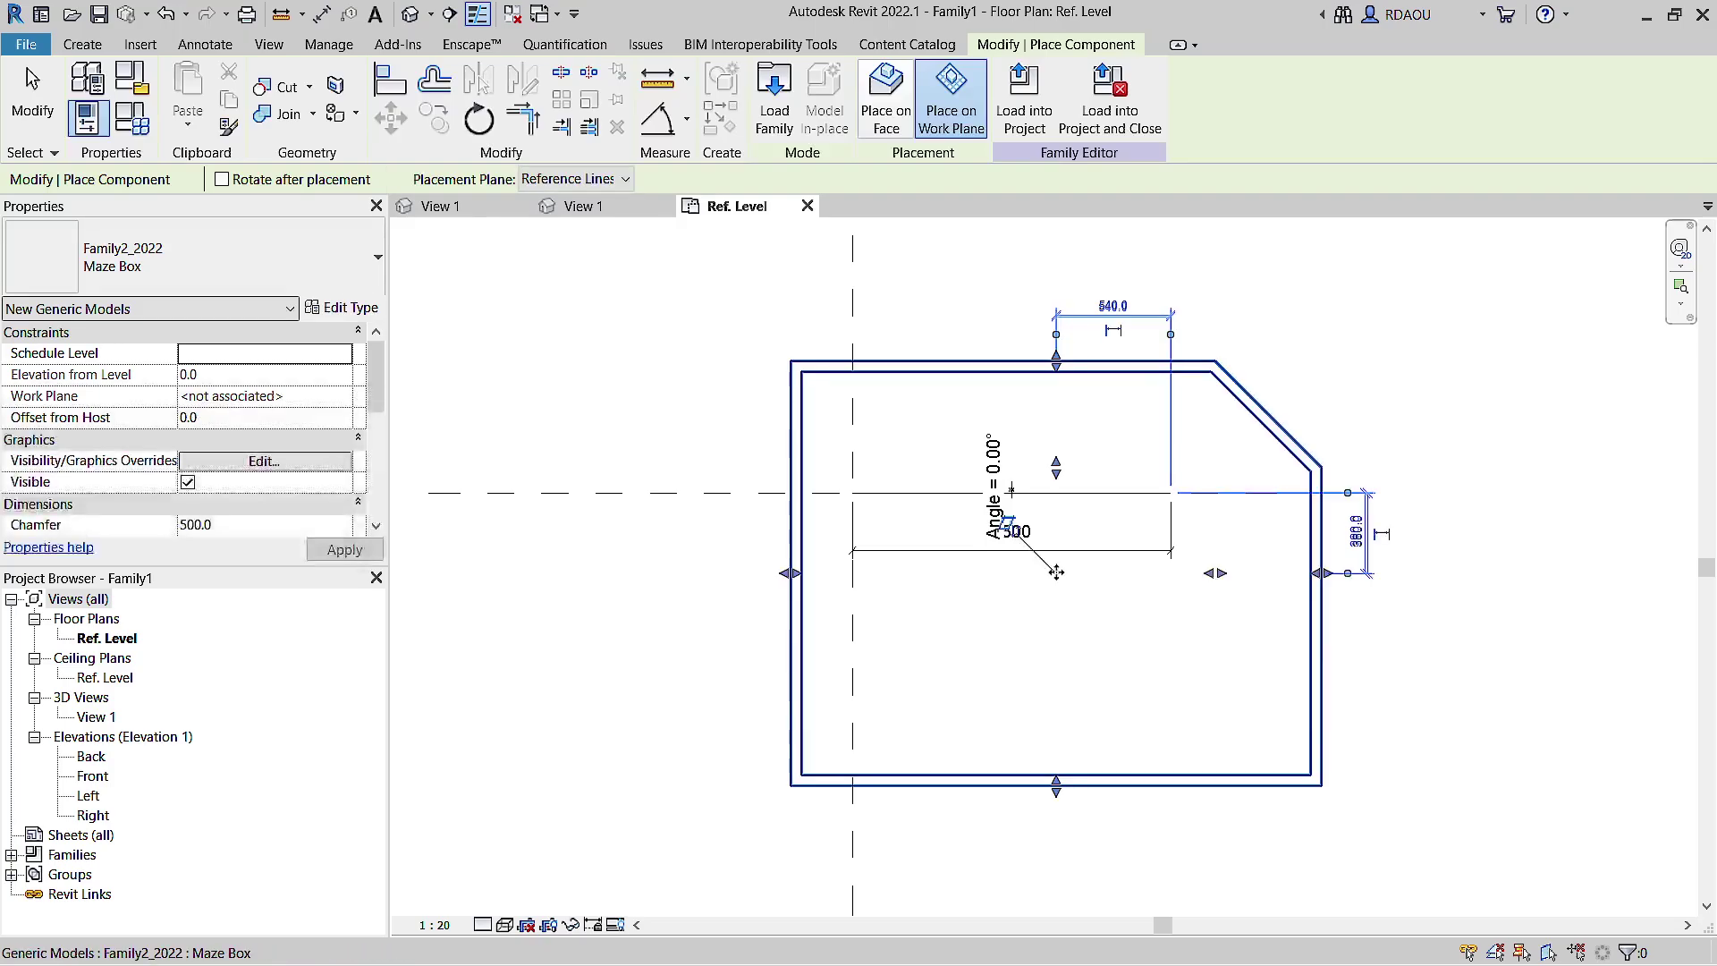
pyautogui.click(1056, 570)
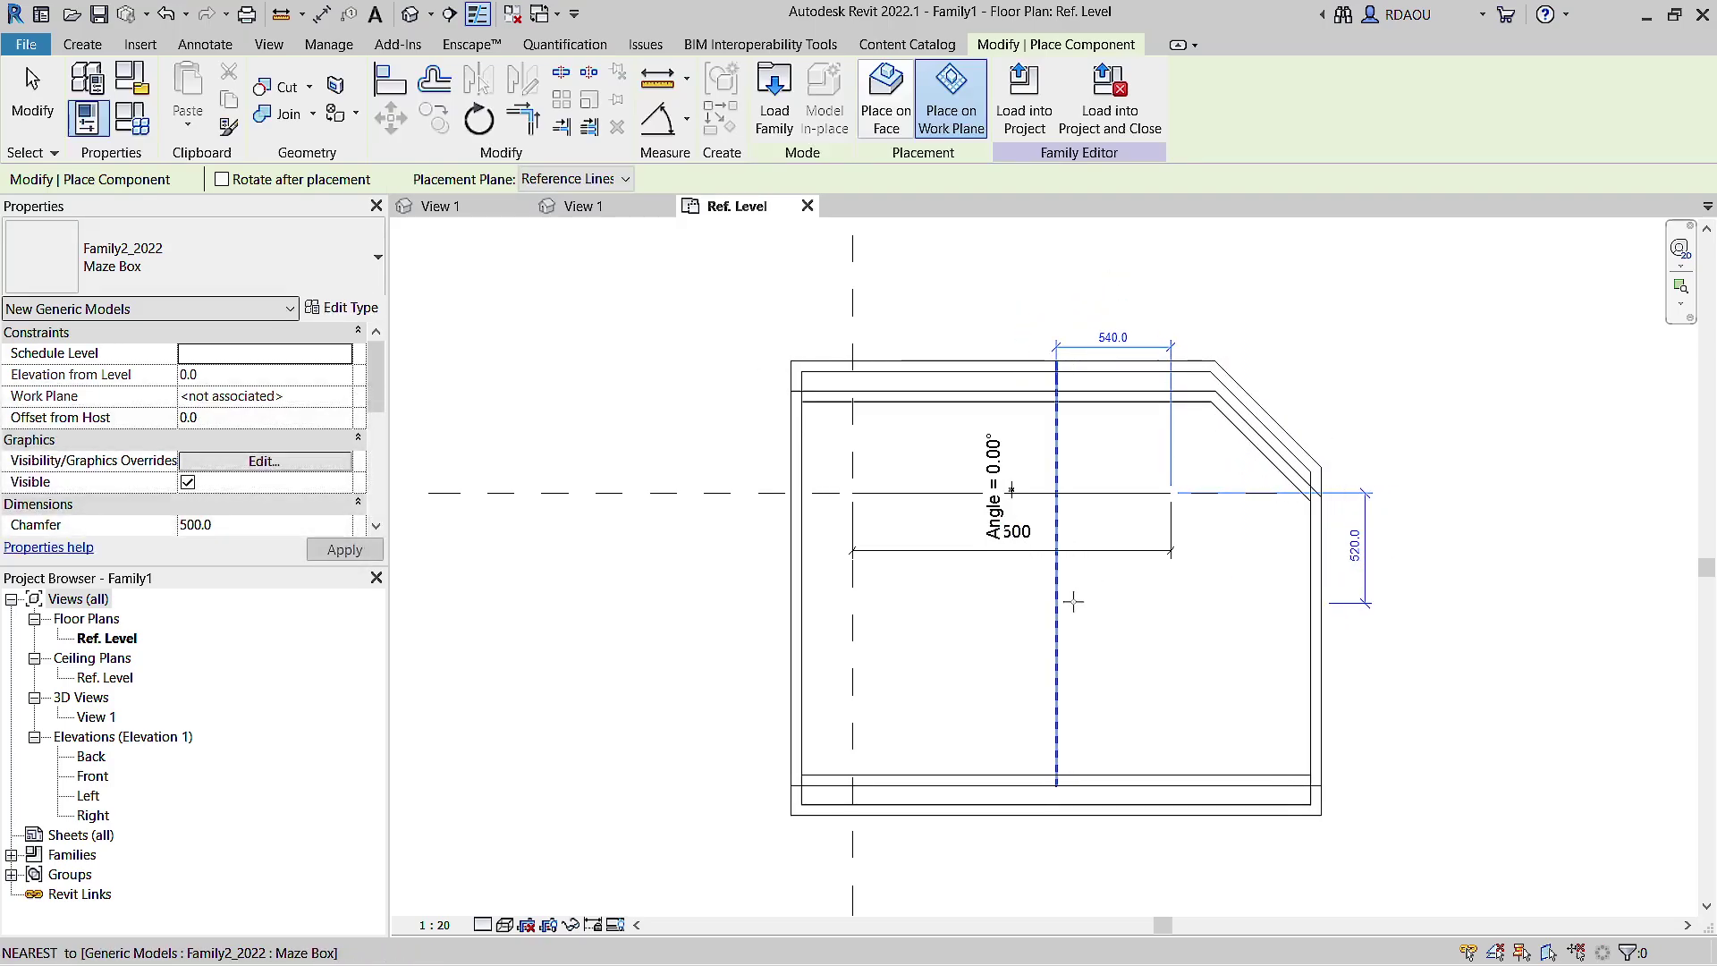
pyautogui.press('Escape')
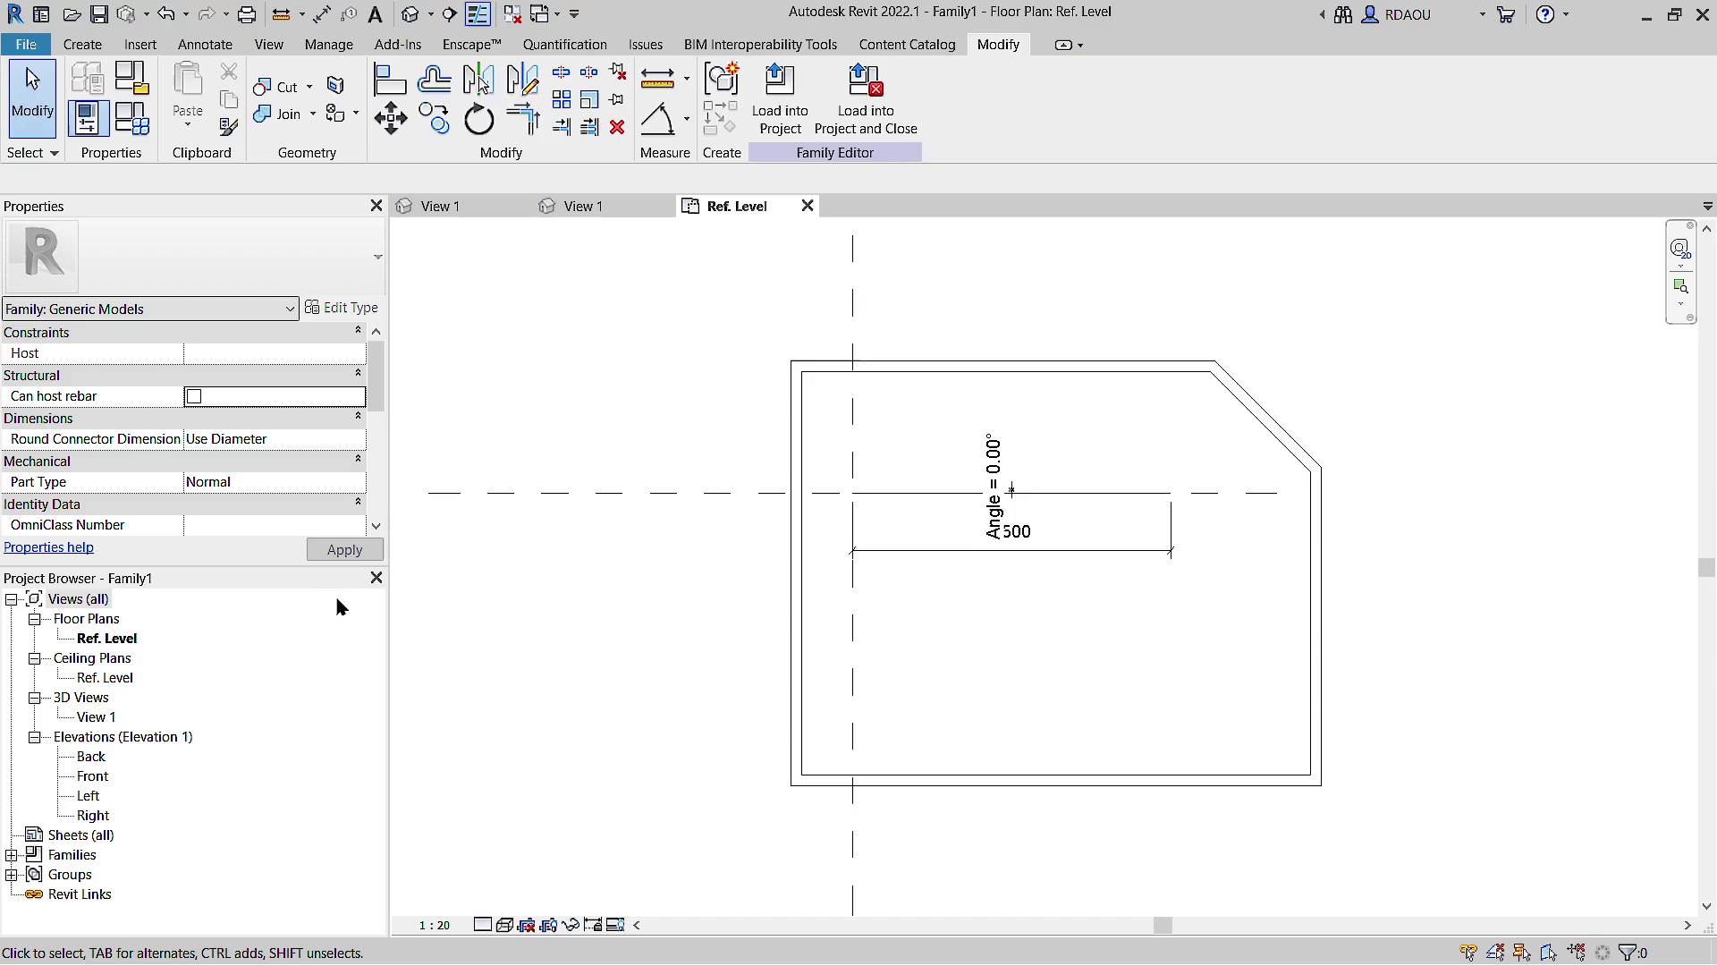
# Step: Set the Angle (default) family parameter to 45° and apply it
pyautogui.click(132, 118)
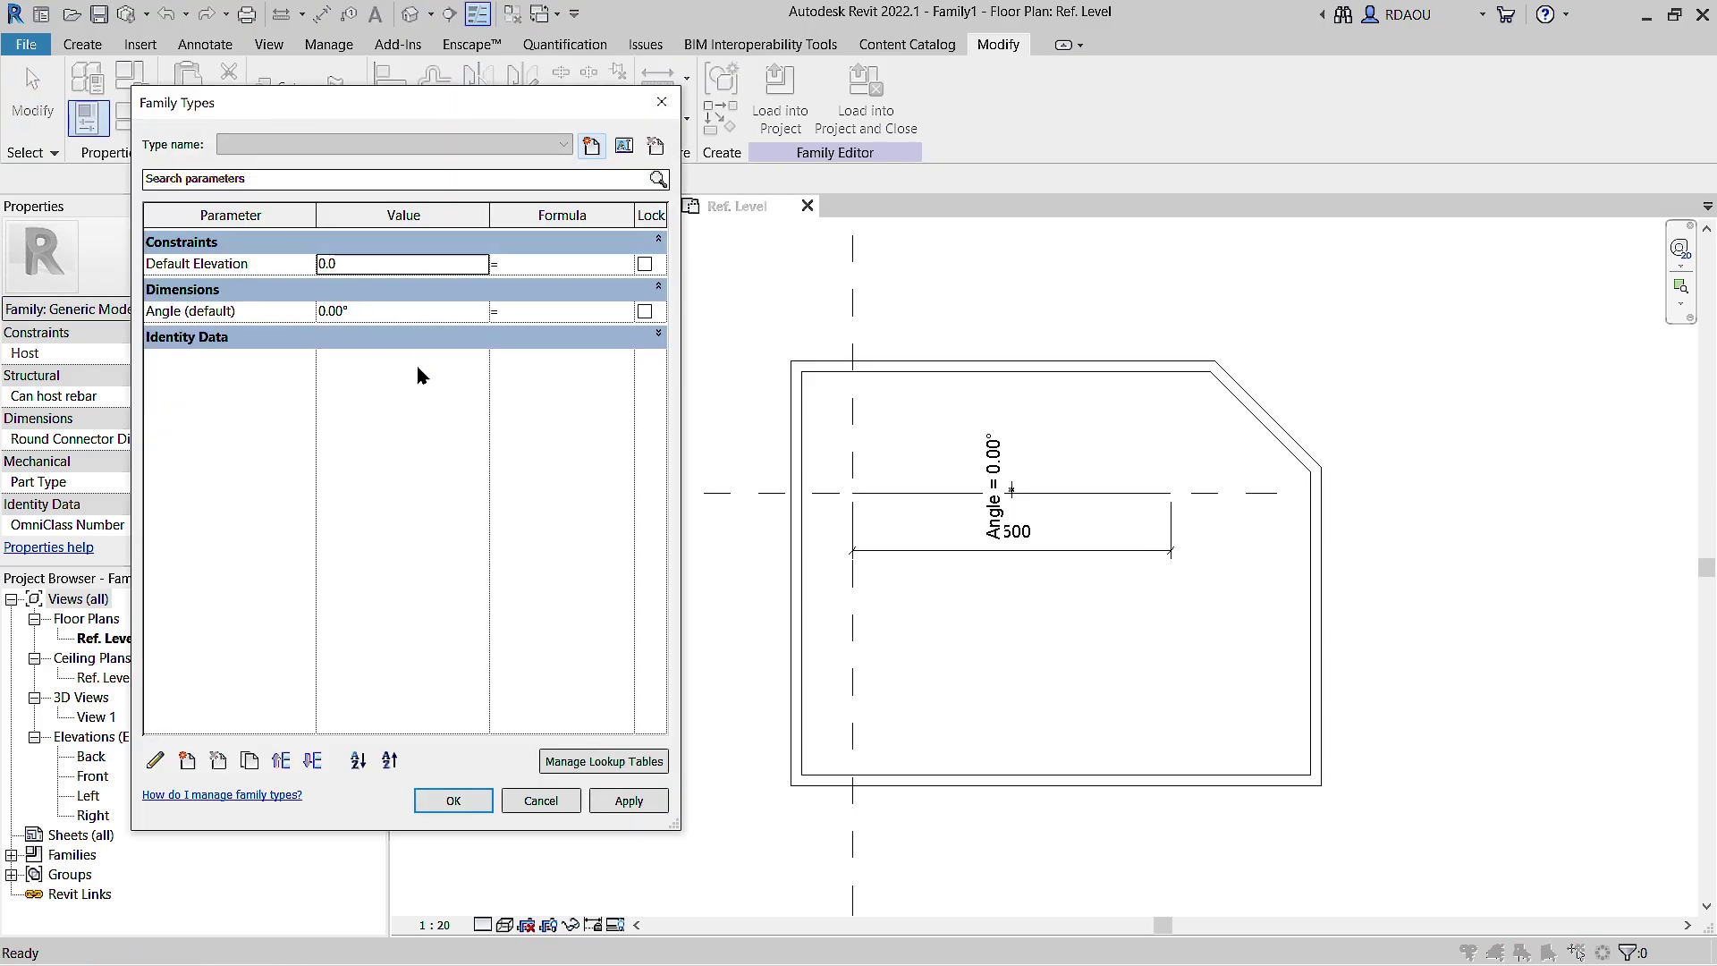
pyautogui.click(369, 310)
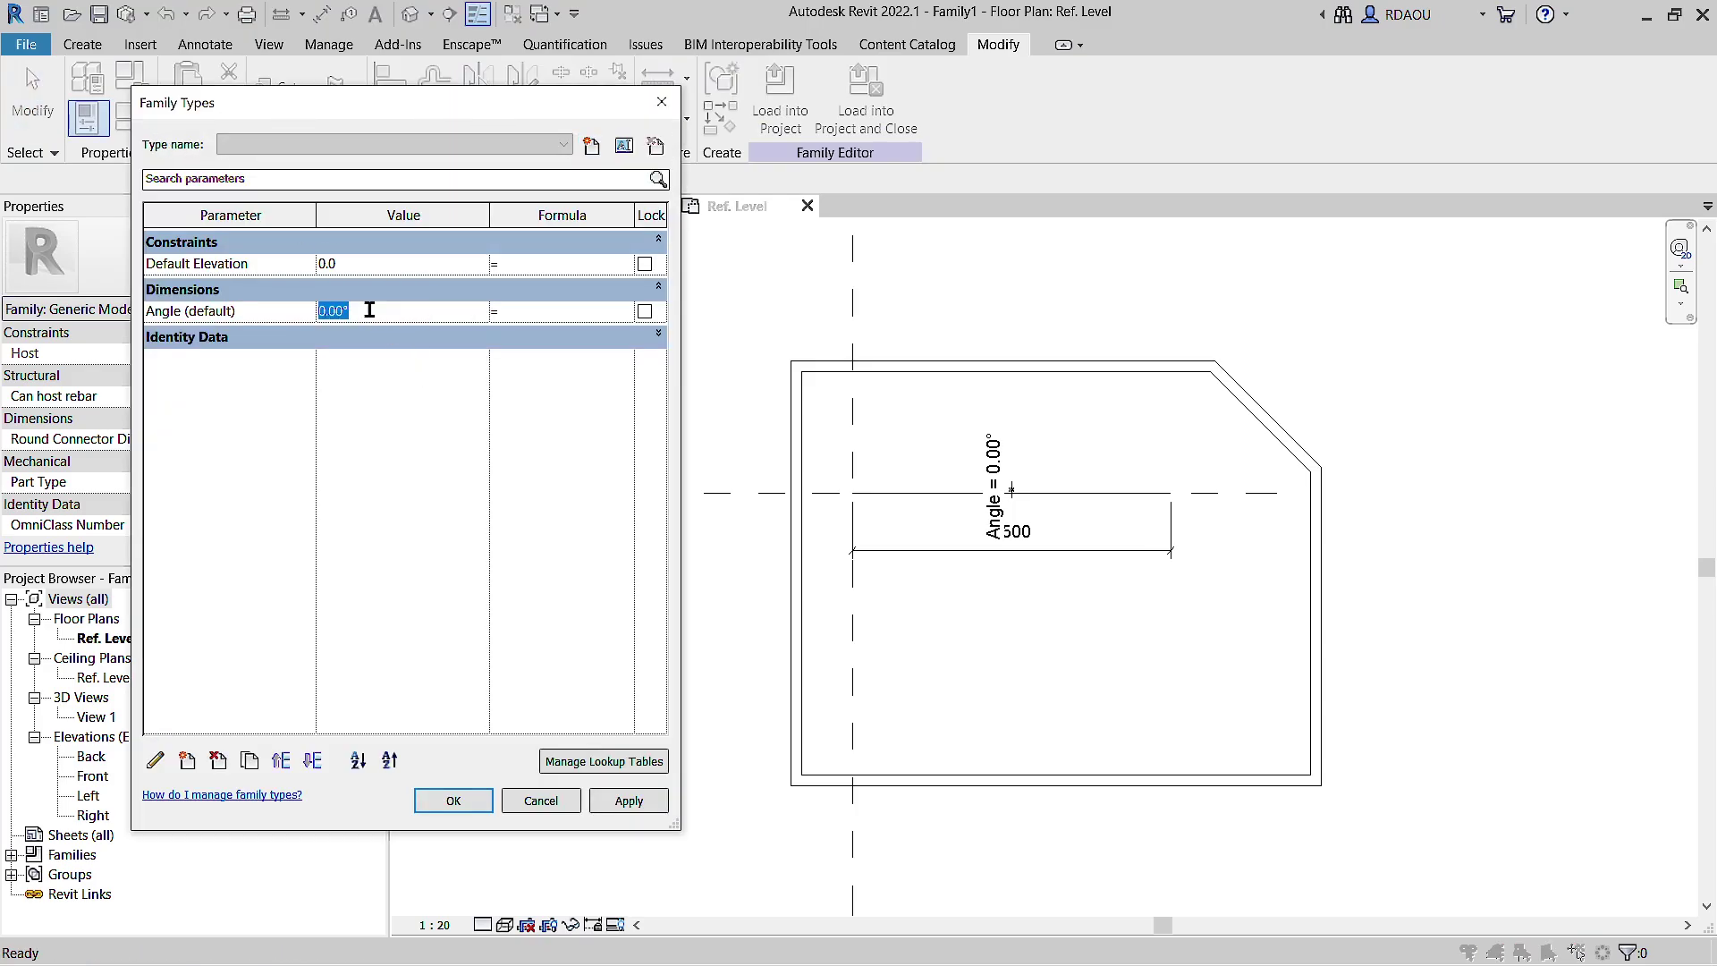
pyautogui.write('45')
pyautogui.press('Tab')
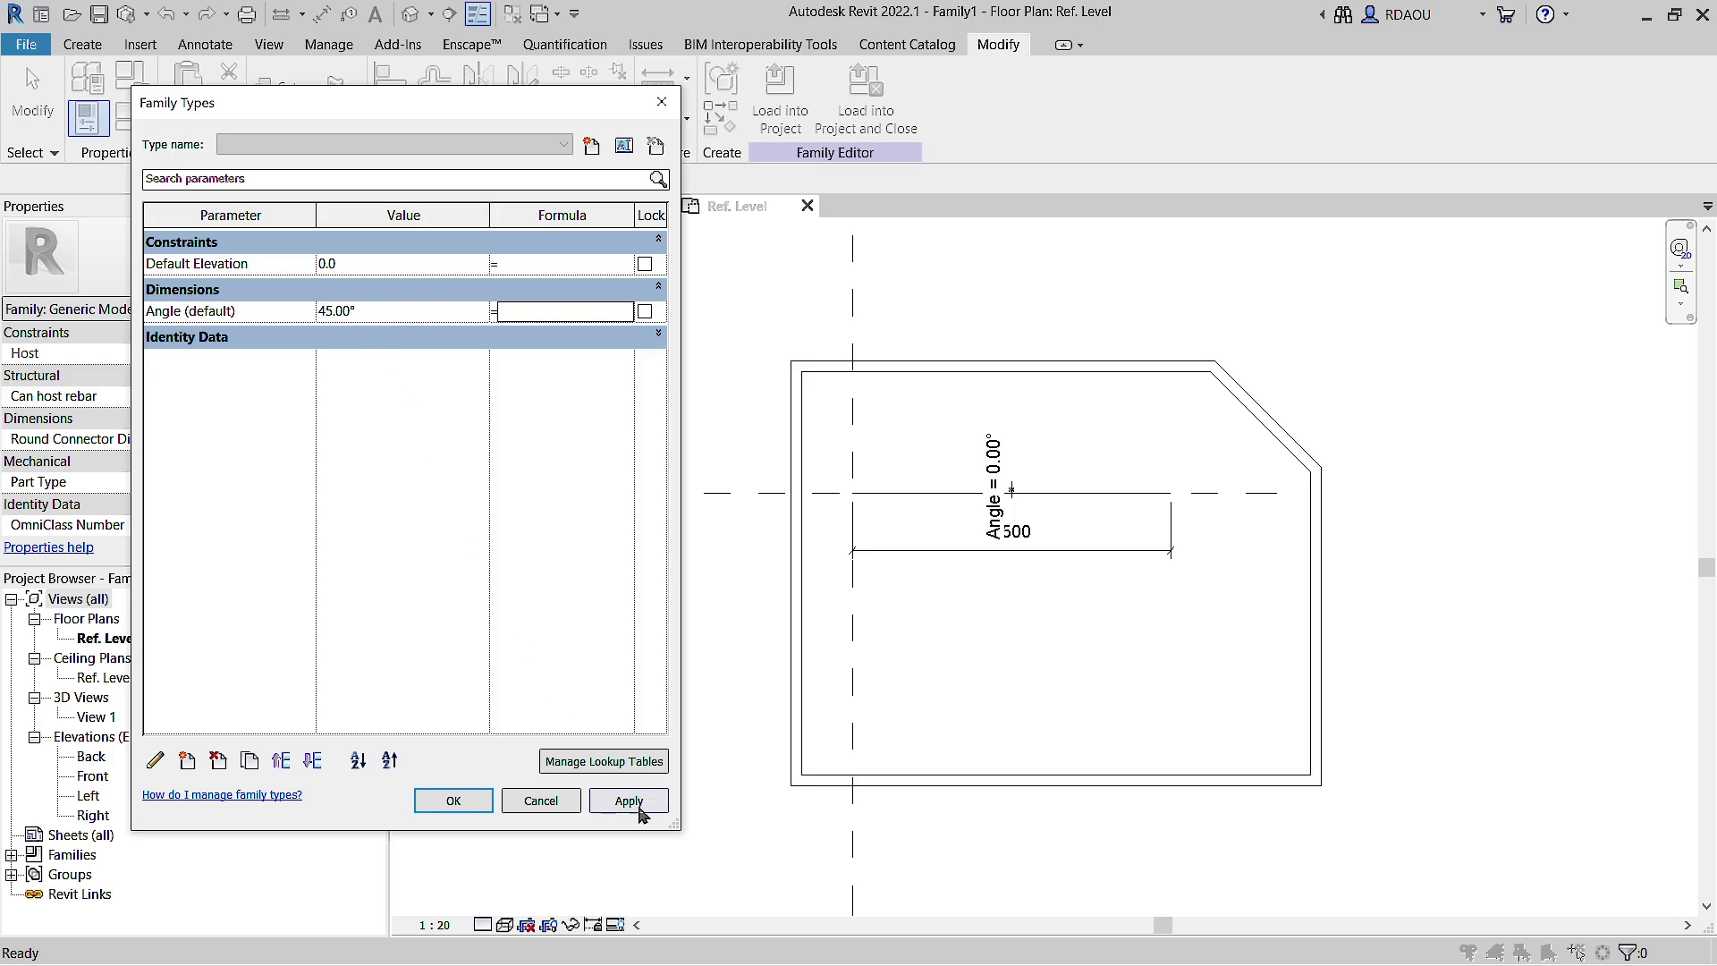
pyautogui.click(639, 810)
pyautogui.click(454, 801)
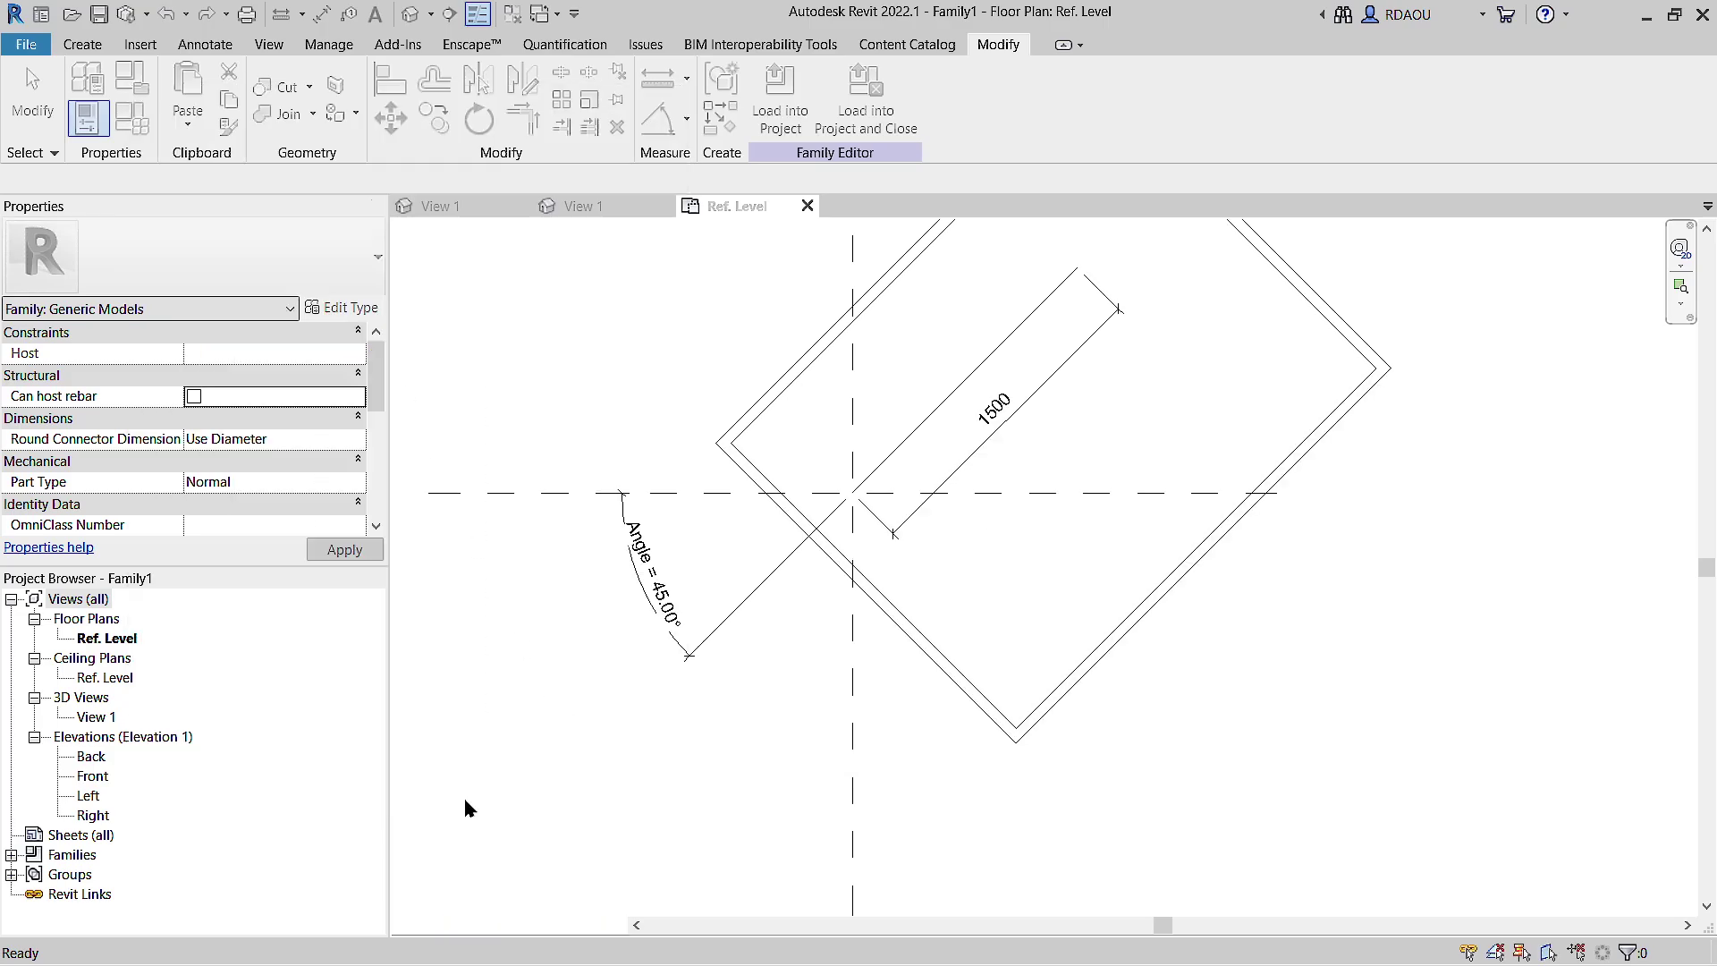
pyautogui.moveTo(983, 498); pyautogui.dragTo(983, 611, button='middle')
pyautogui.click(1054, 397)
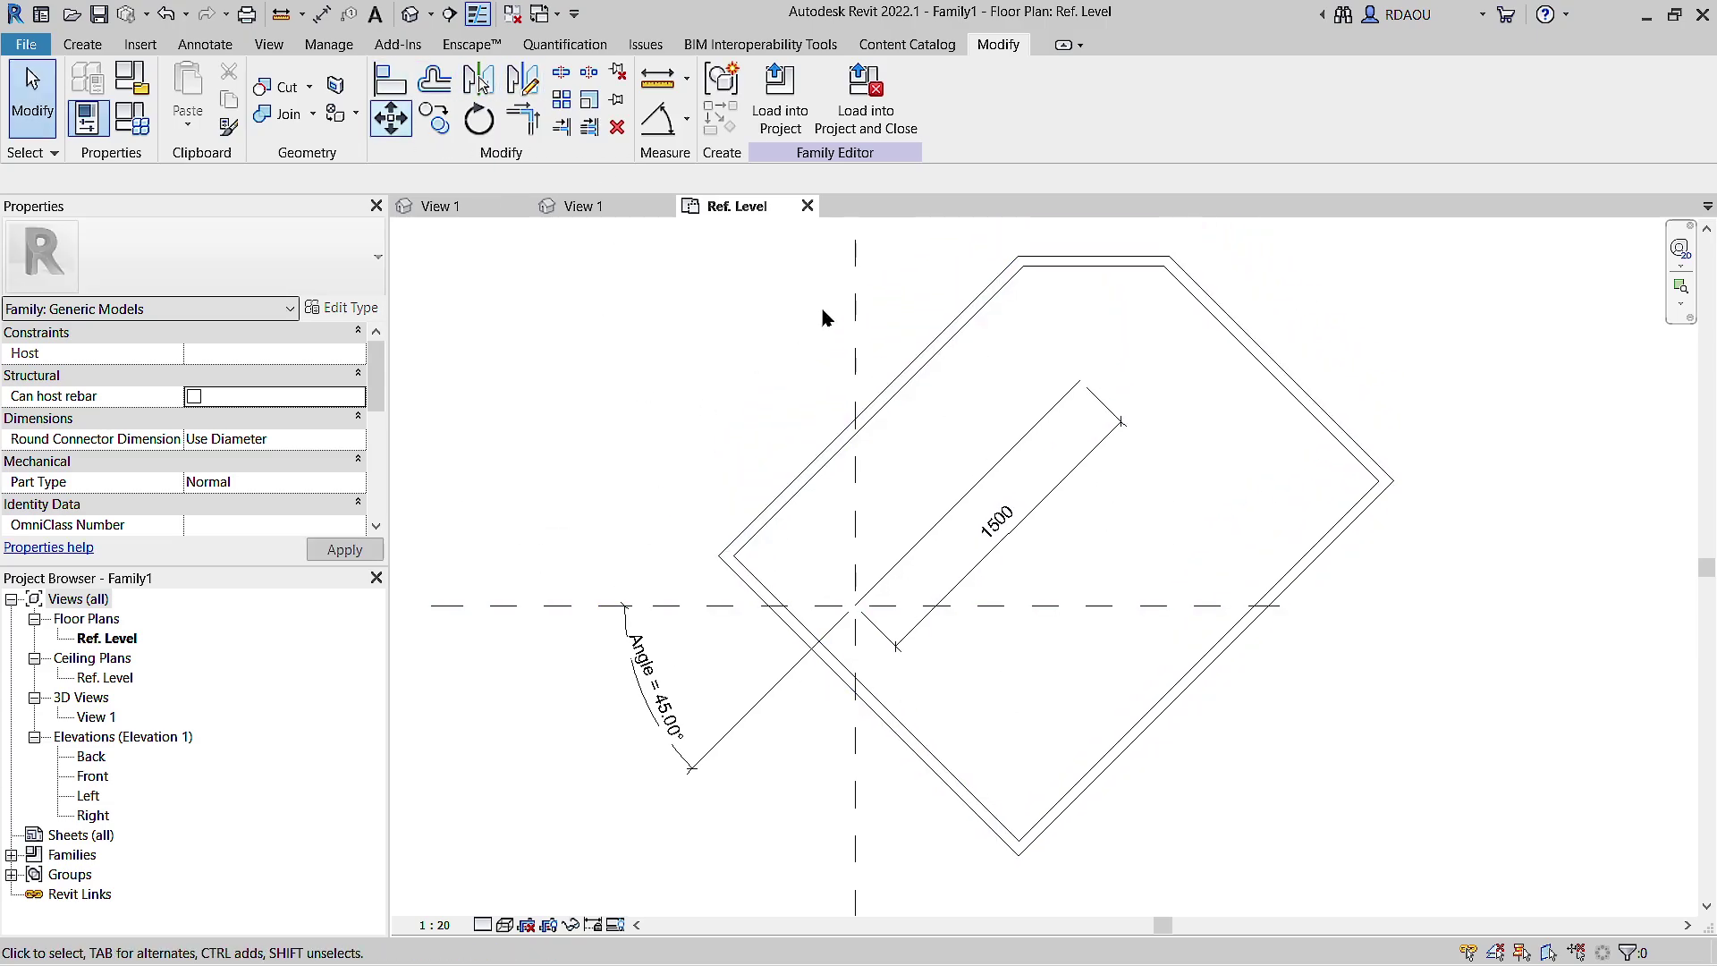
# Step: Temporarily hide the Reference Planes category using the vertical and horizontal planes
pyautogui.click(857, 298)
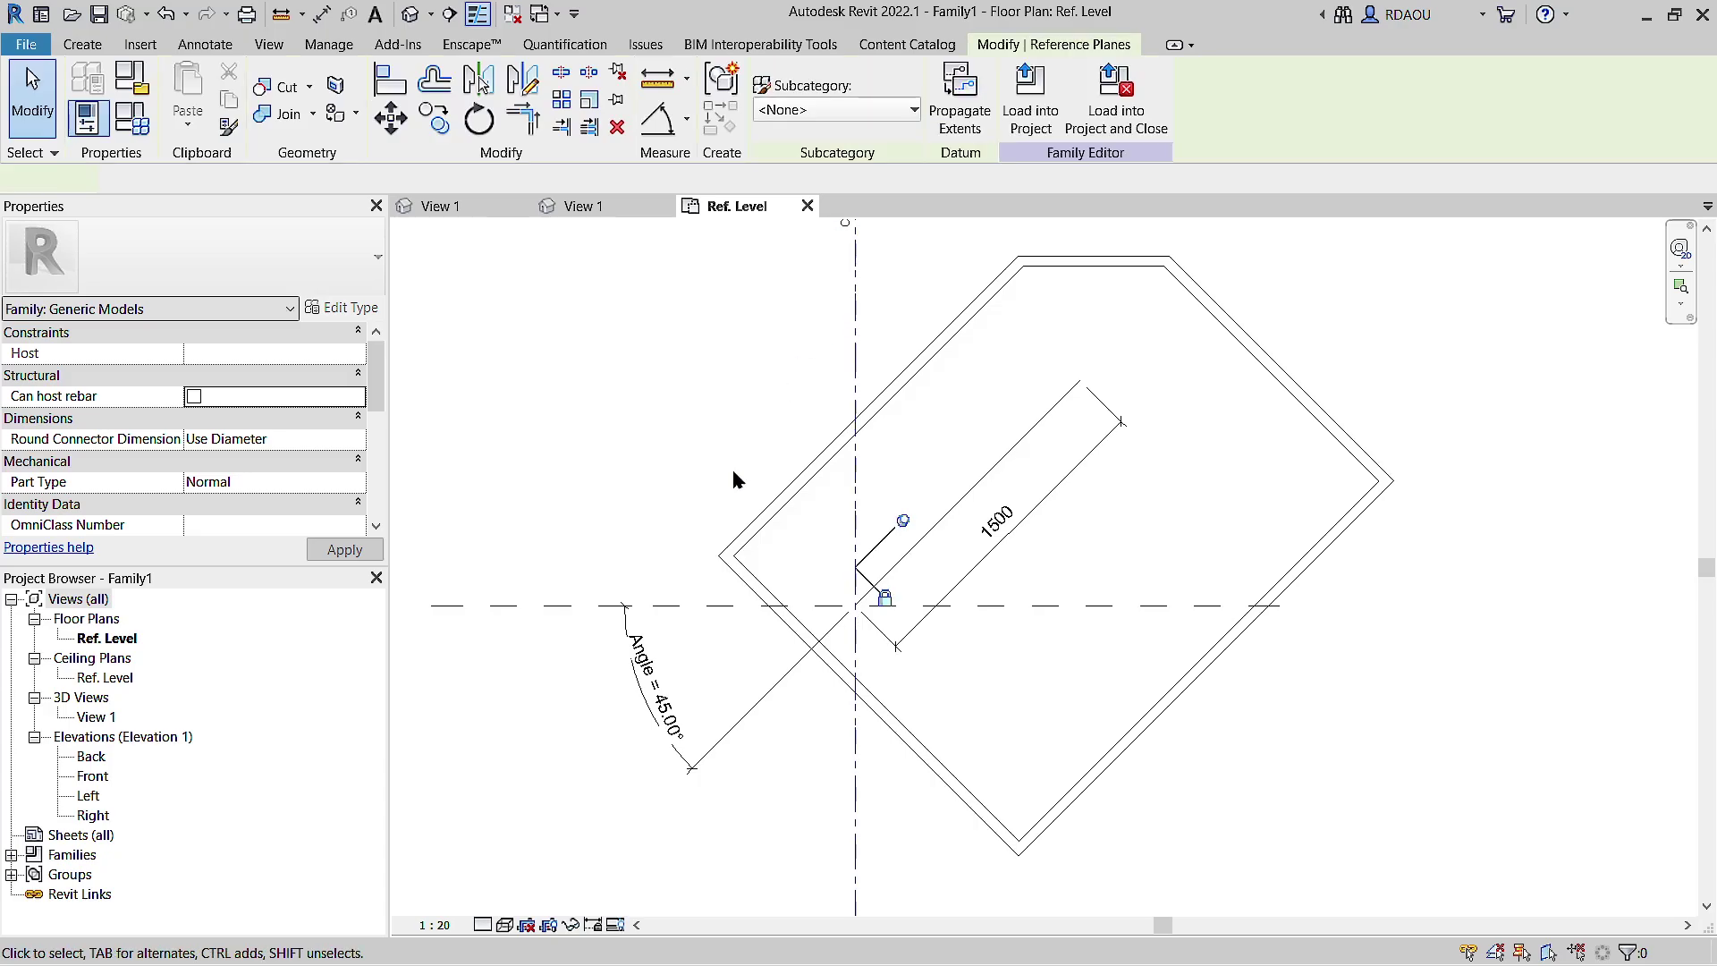
pyautogui.keyDown('ctrl'); pyautogui.click(573, 615); pyautogui.keyUp('ctrl')
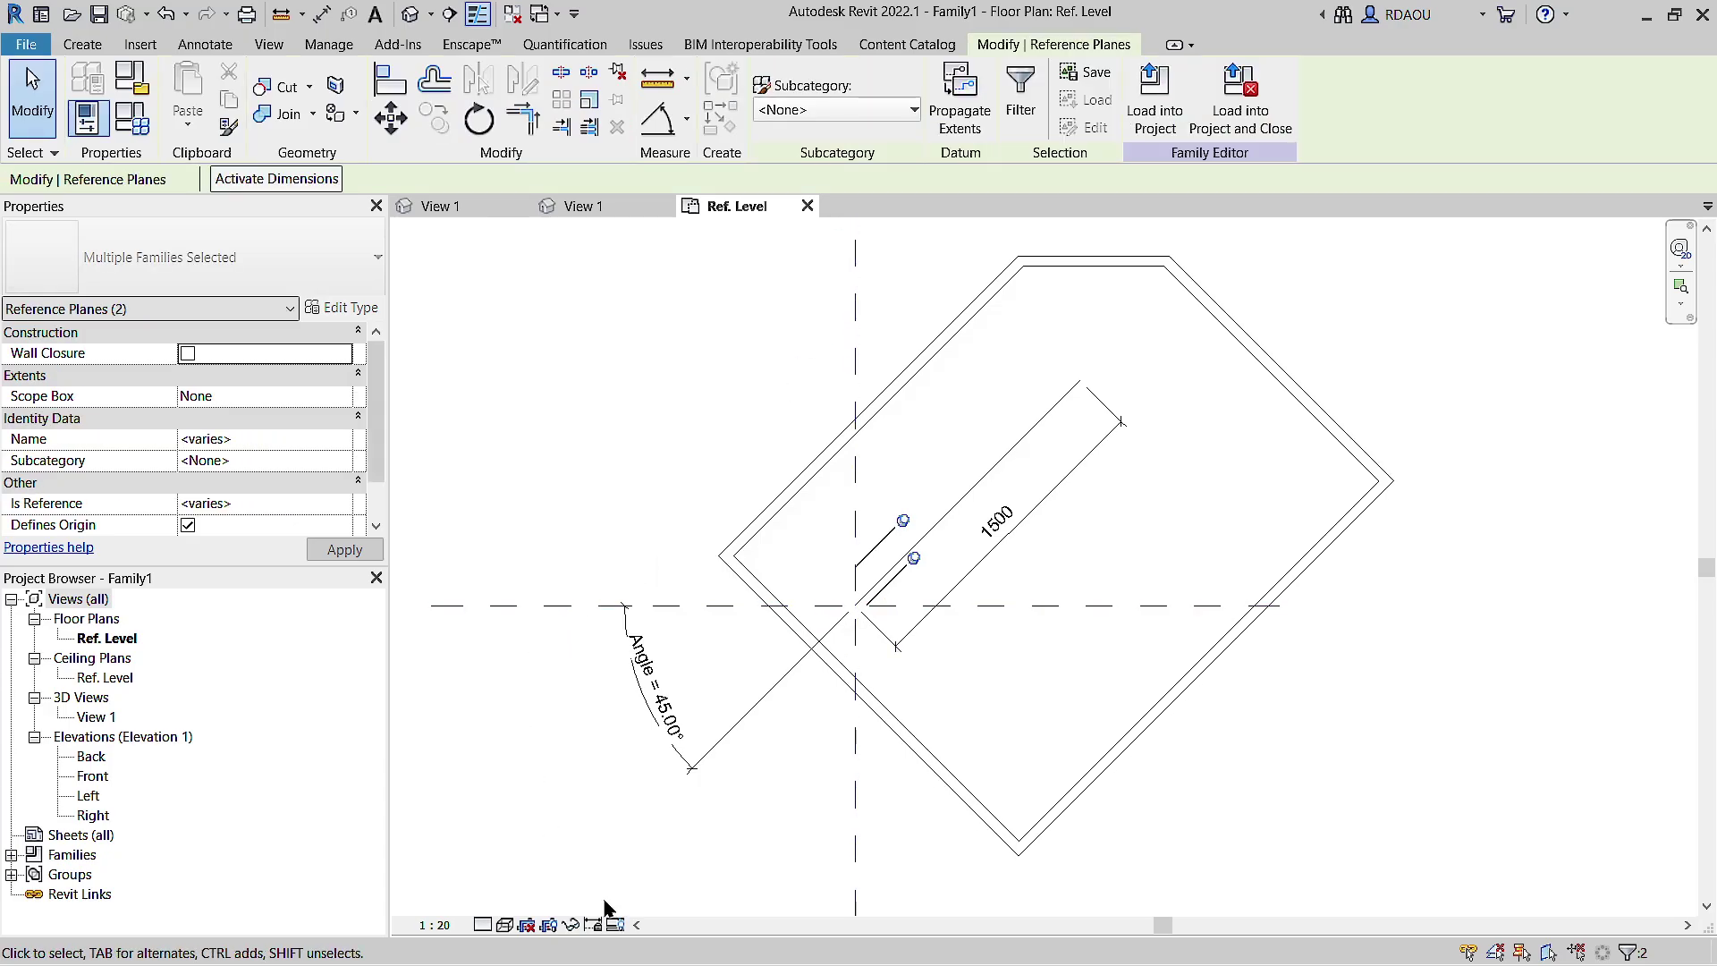
pyautogui.click(577, 926)
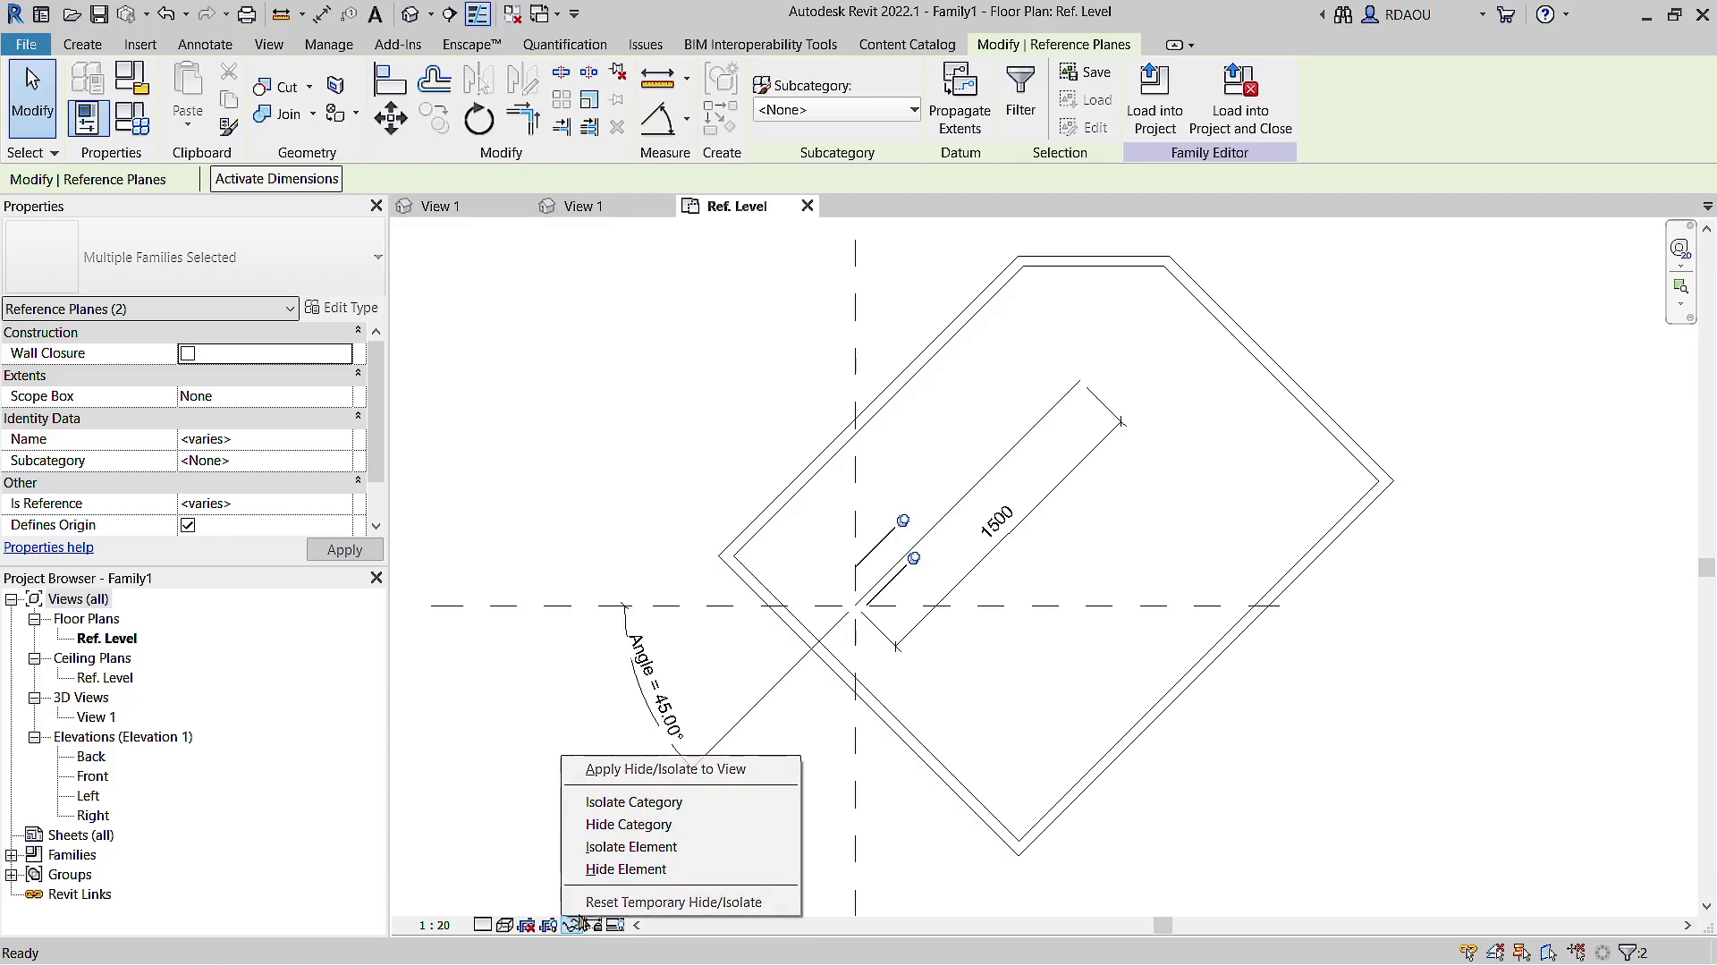
pyautogui.click(633, 825)
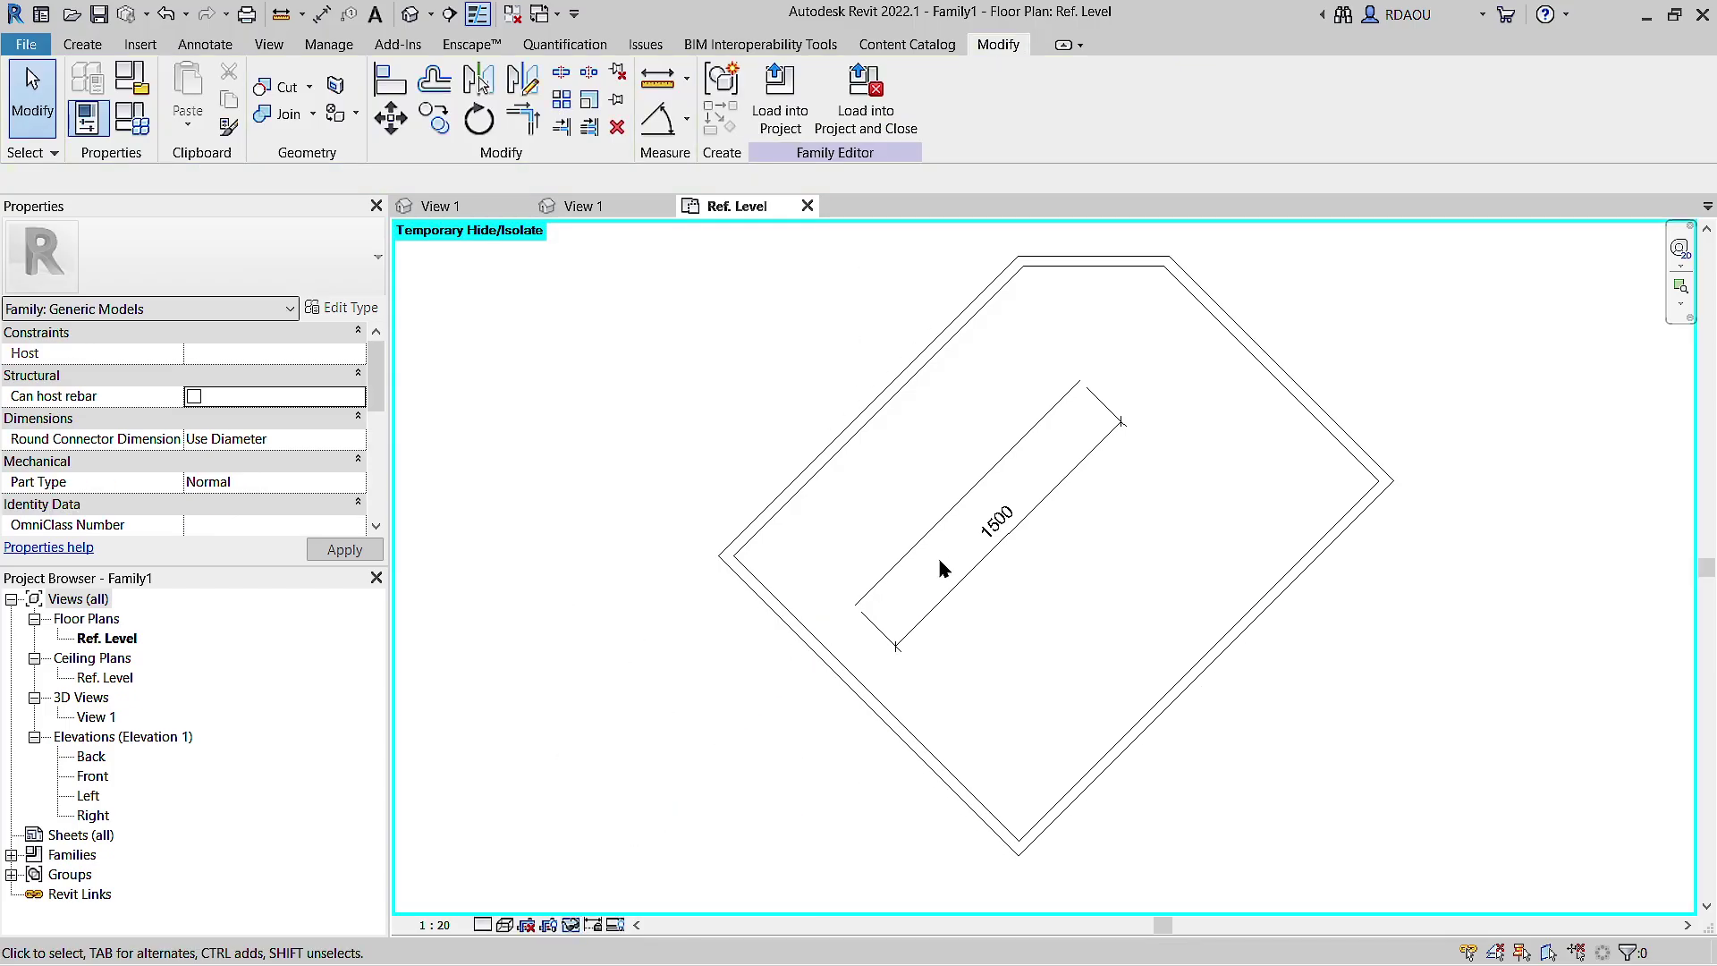
# Step: Temporarily hide the Dimensions category via the 1500 dimension
pyautogui.click(957, 593)
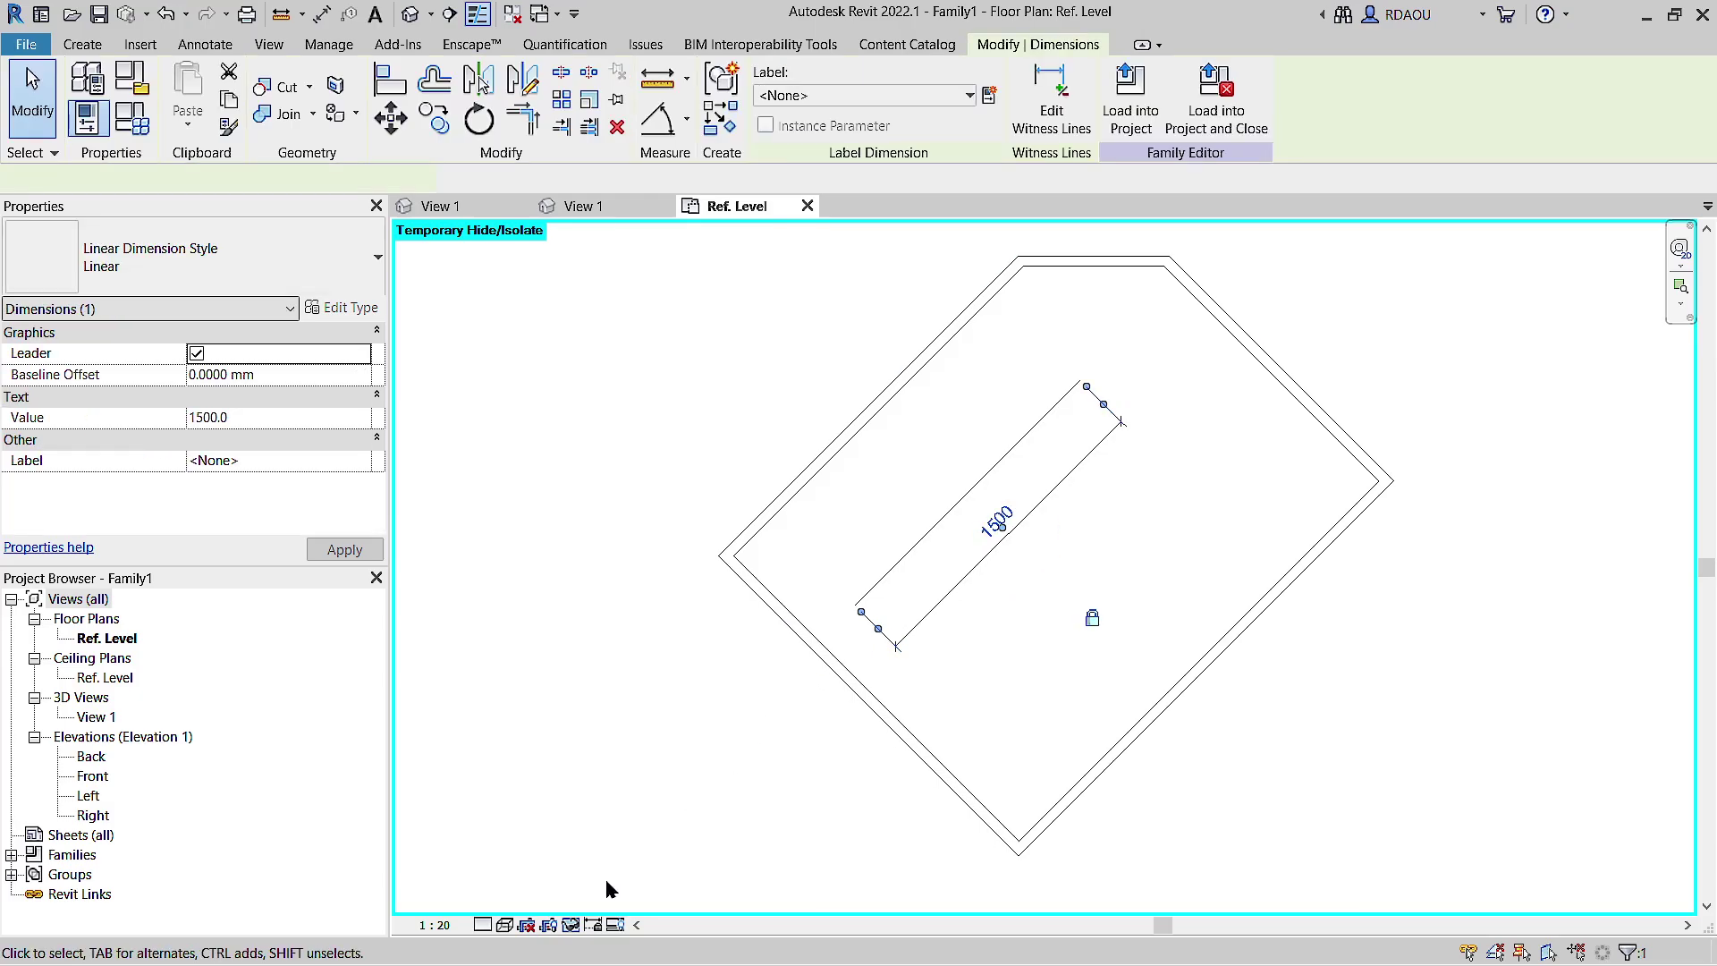
pyautogui.click(574, 926)
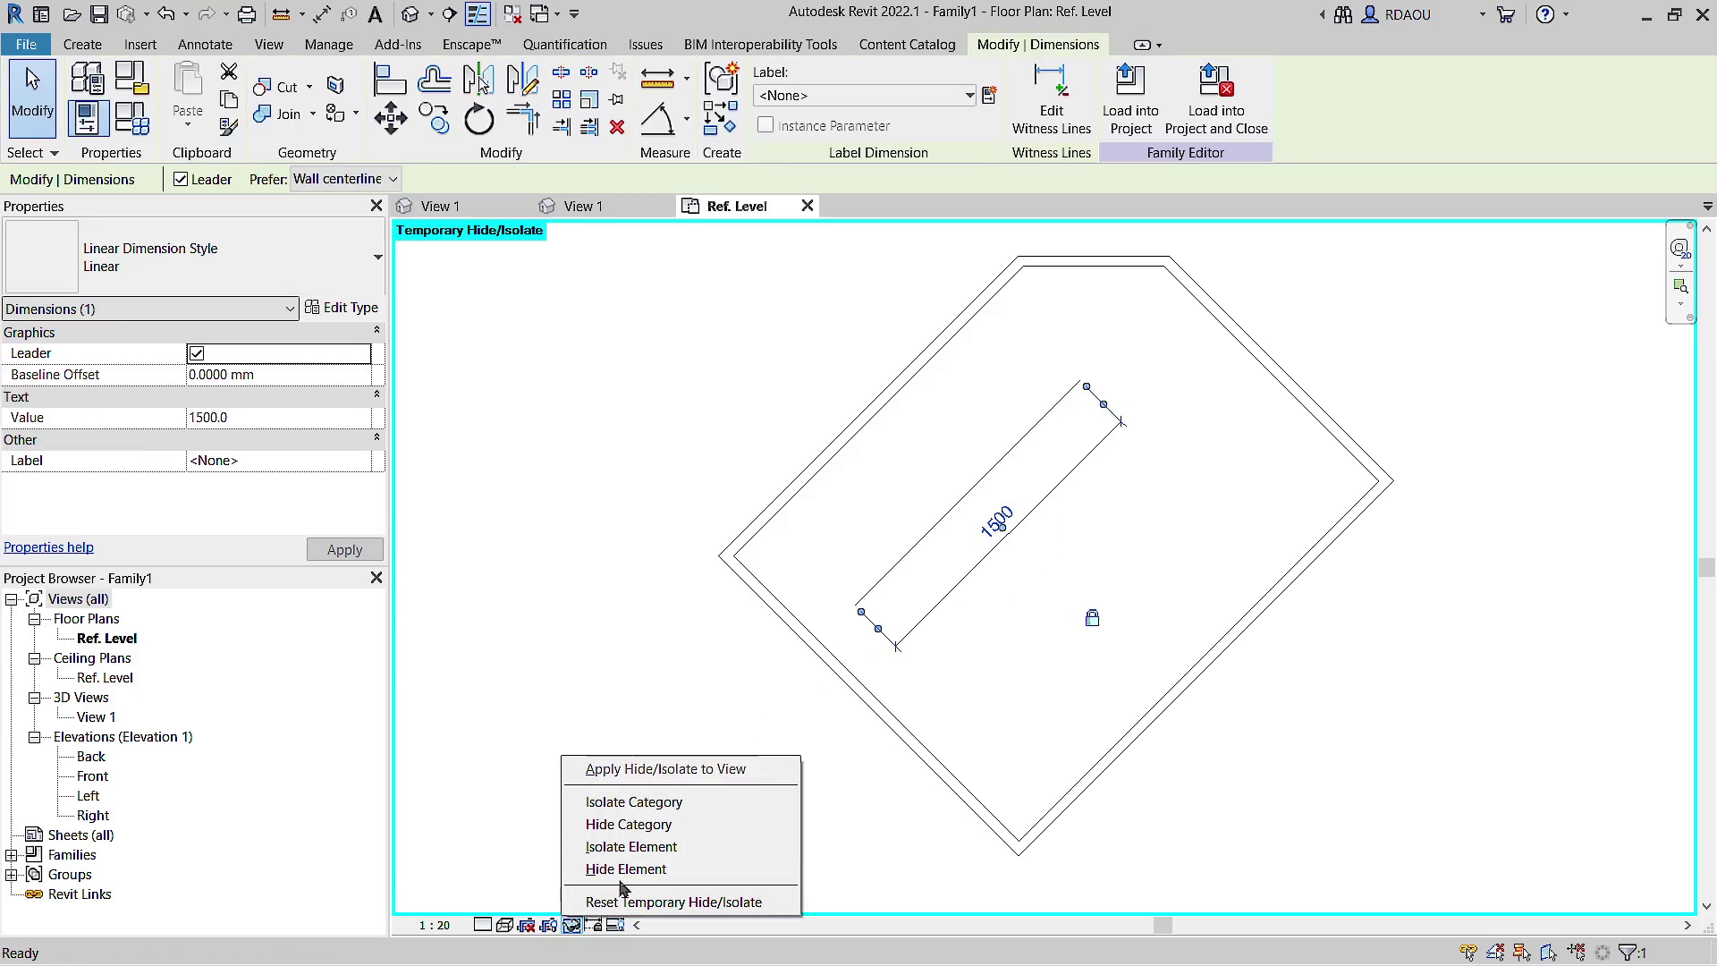
pyautogui.click(631, 825)
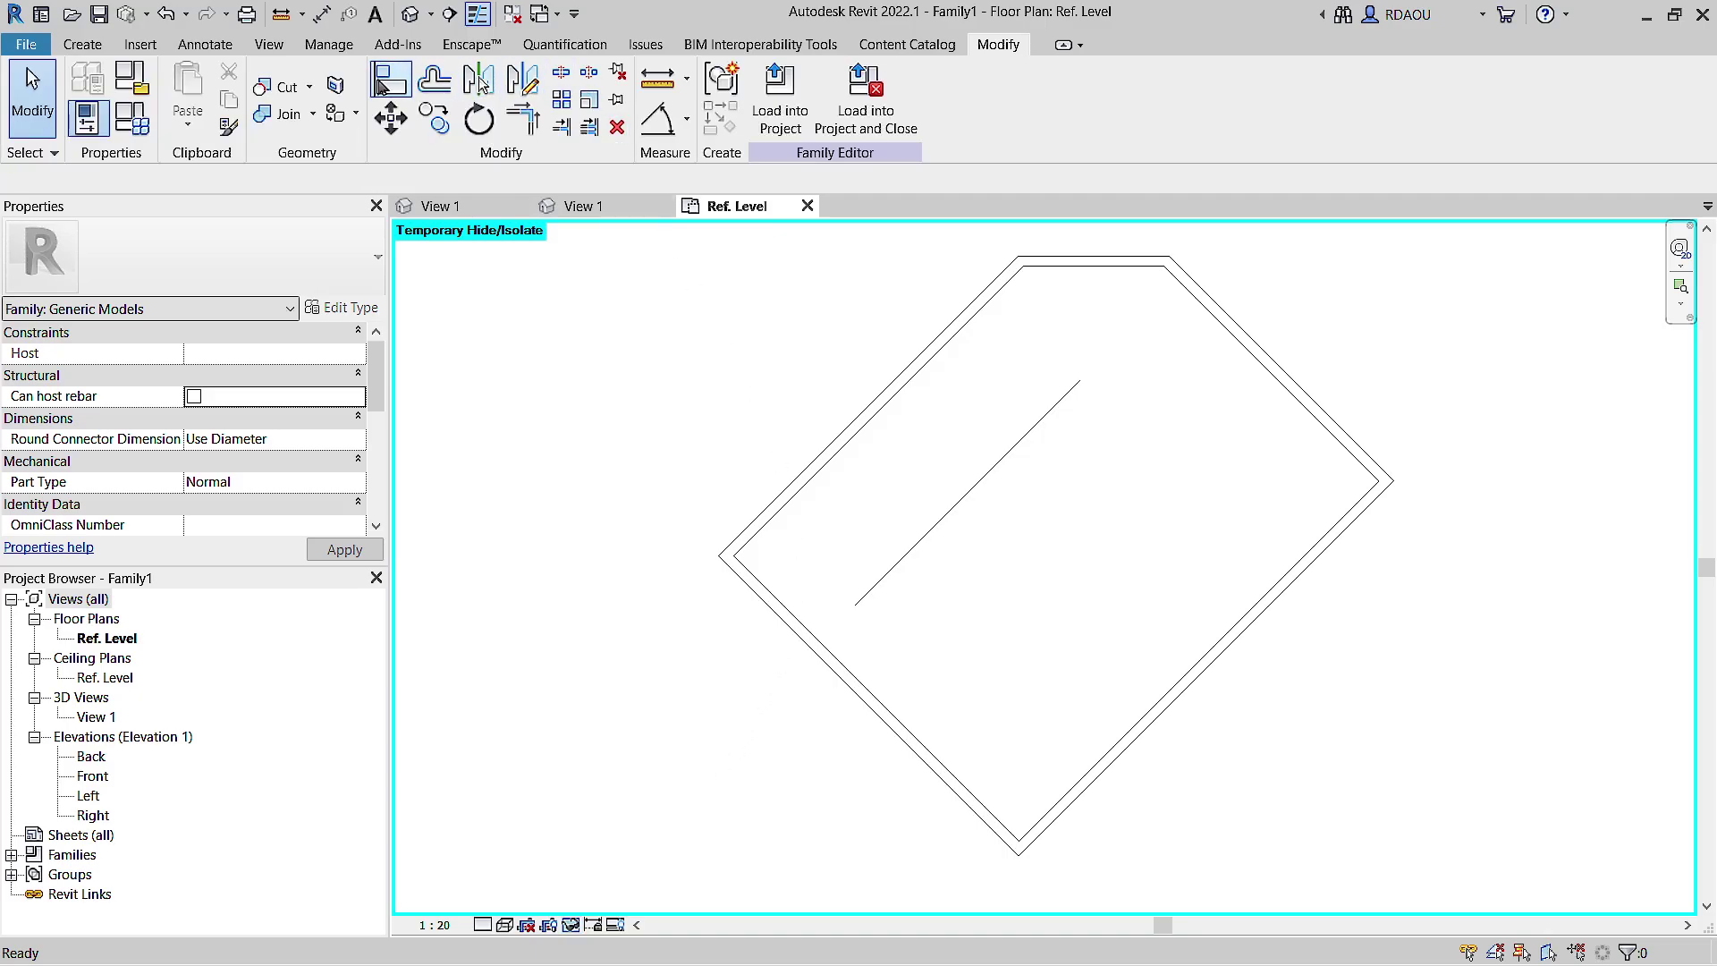
pyautogui.click(390, 80)
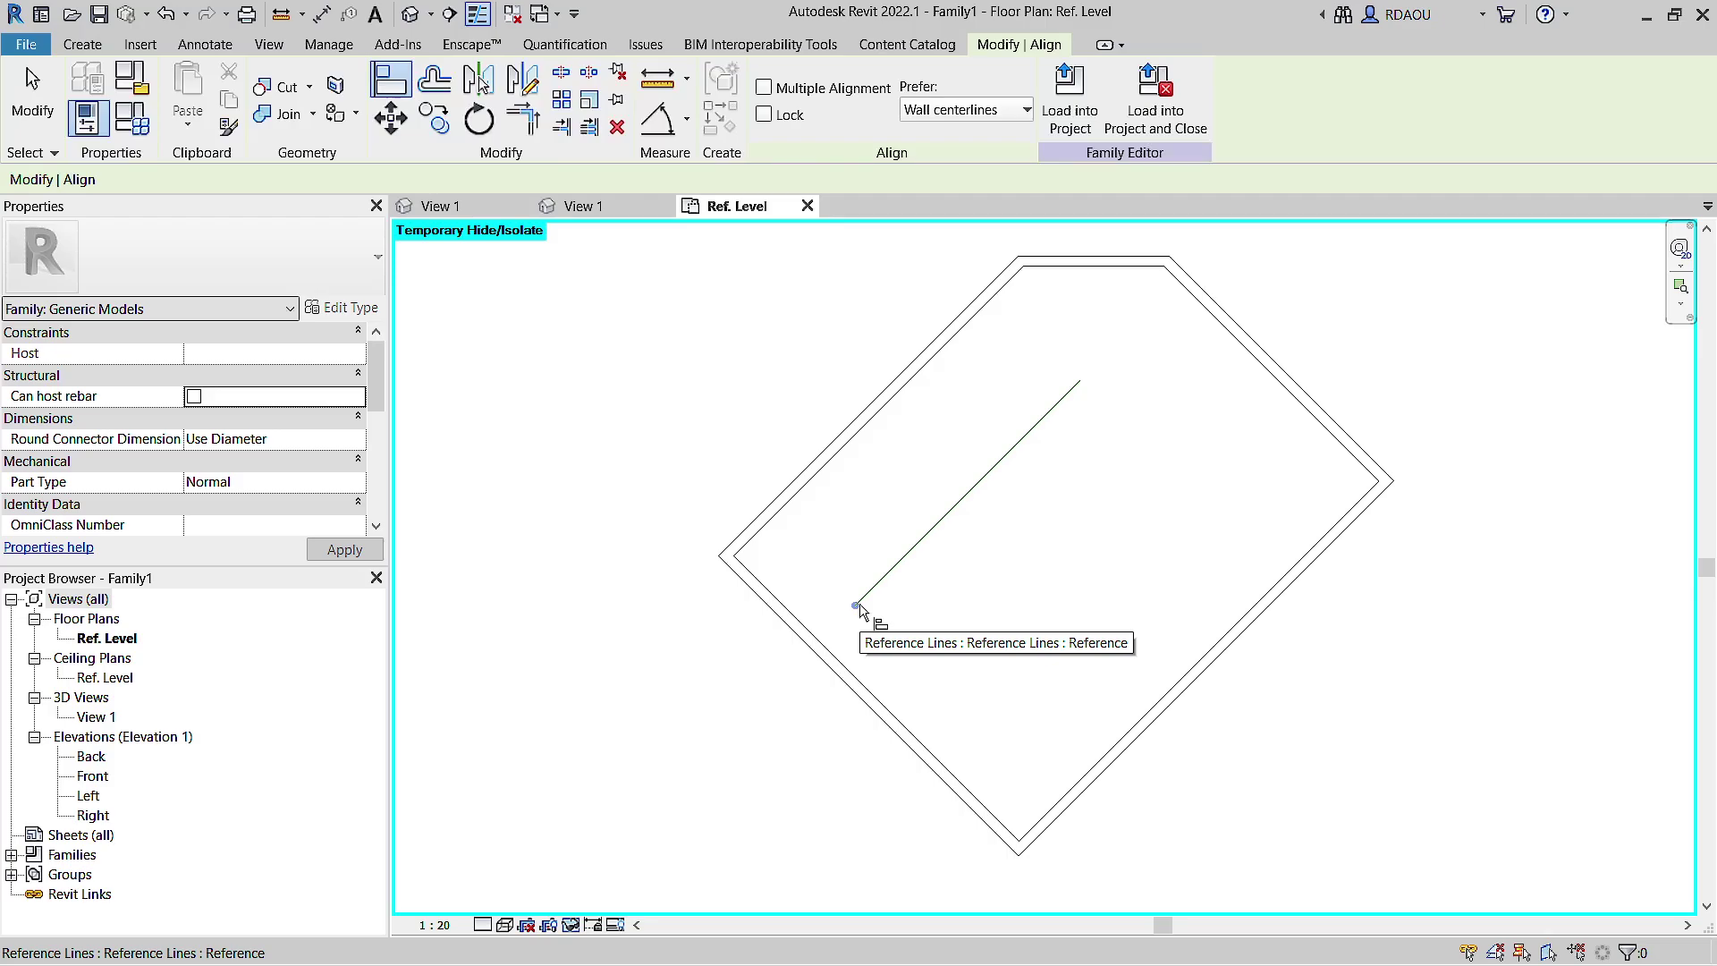
# Step: Align both Maze Box centre planes to the reference line's end, then reset temporary hide
pyautogui.click(856, 605)
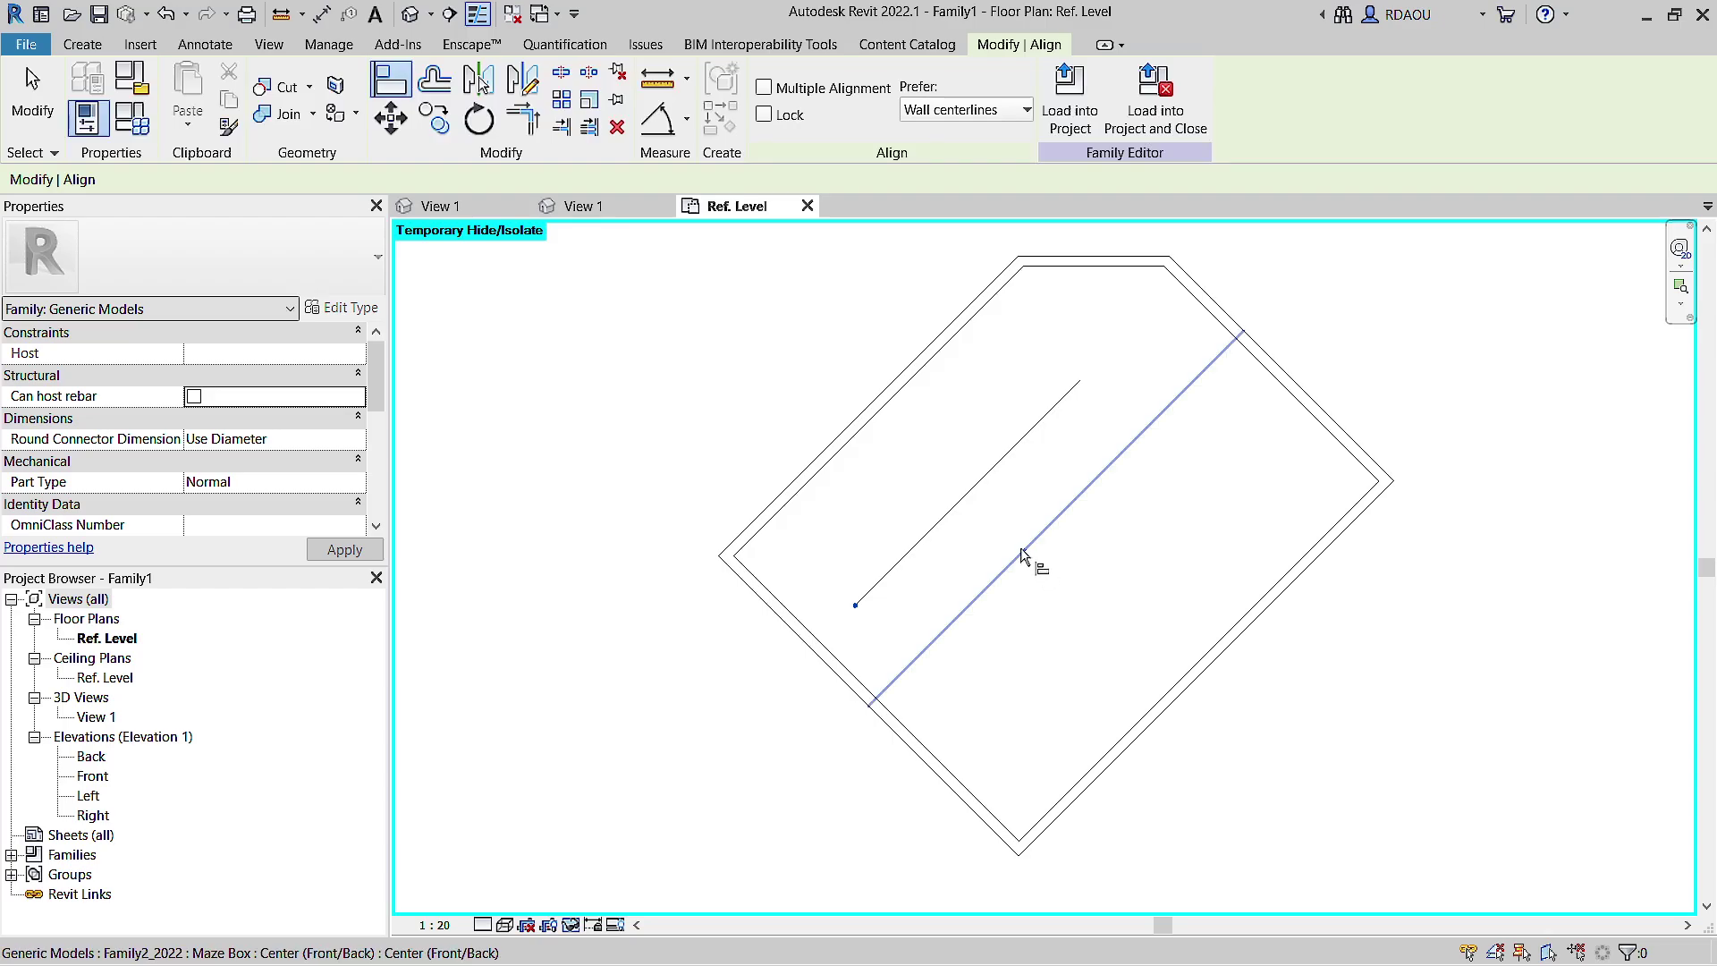
pyautogui.click(1022, 555)
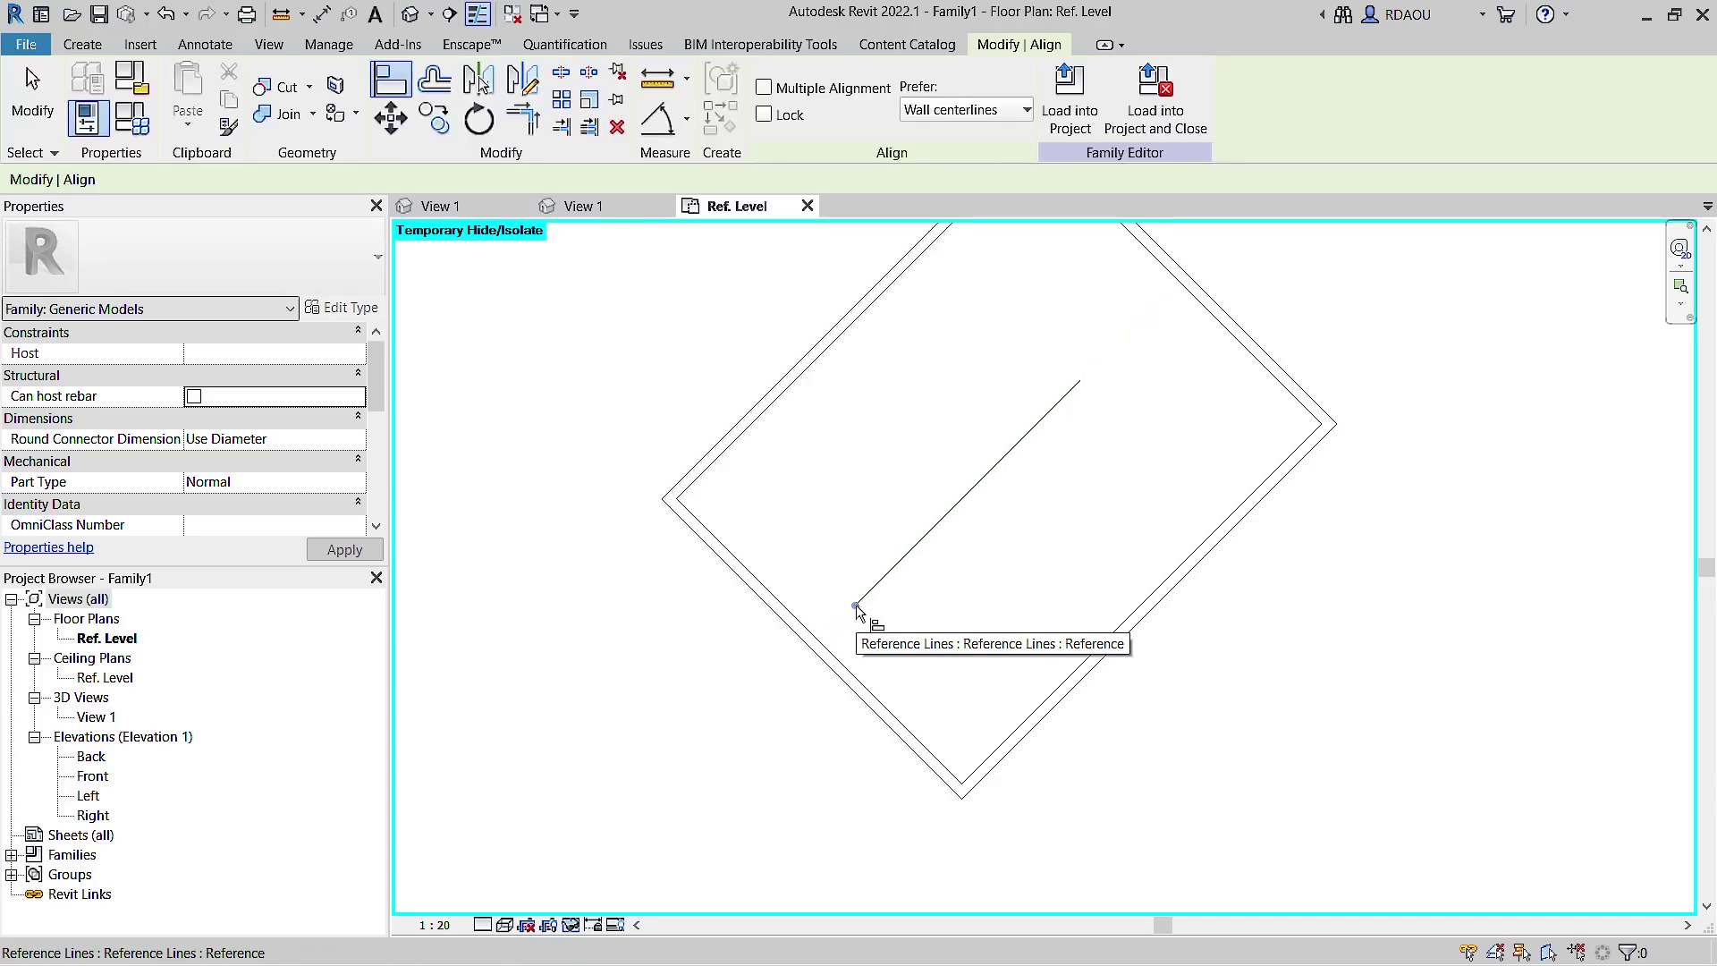
pyautogui.click(856, 605)
pyautogui.click(1054, 513)
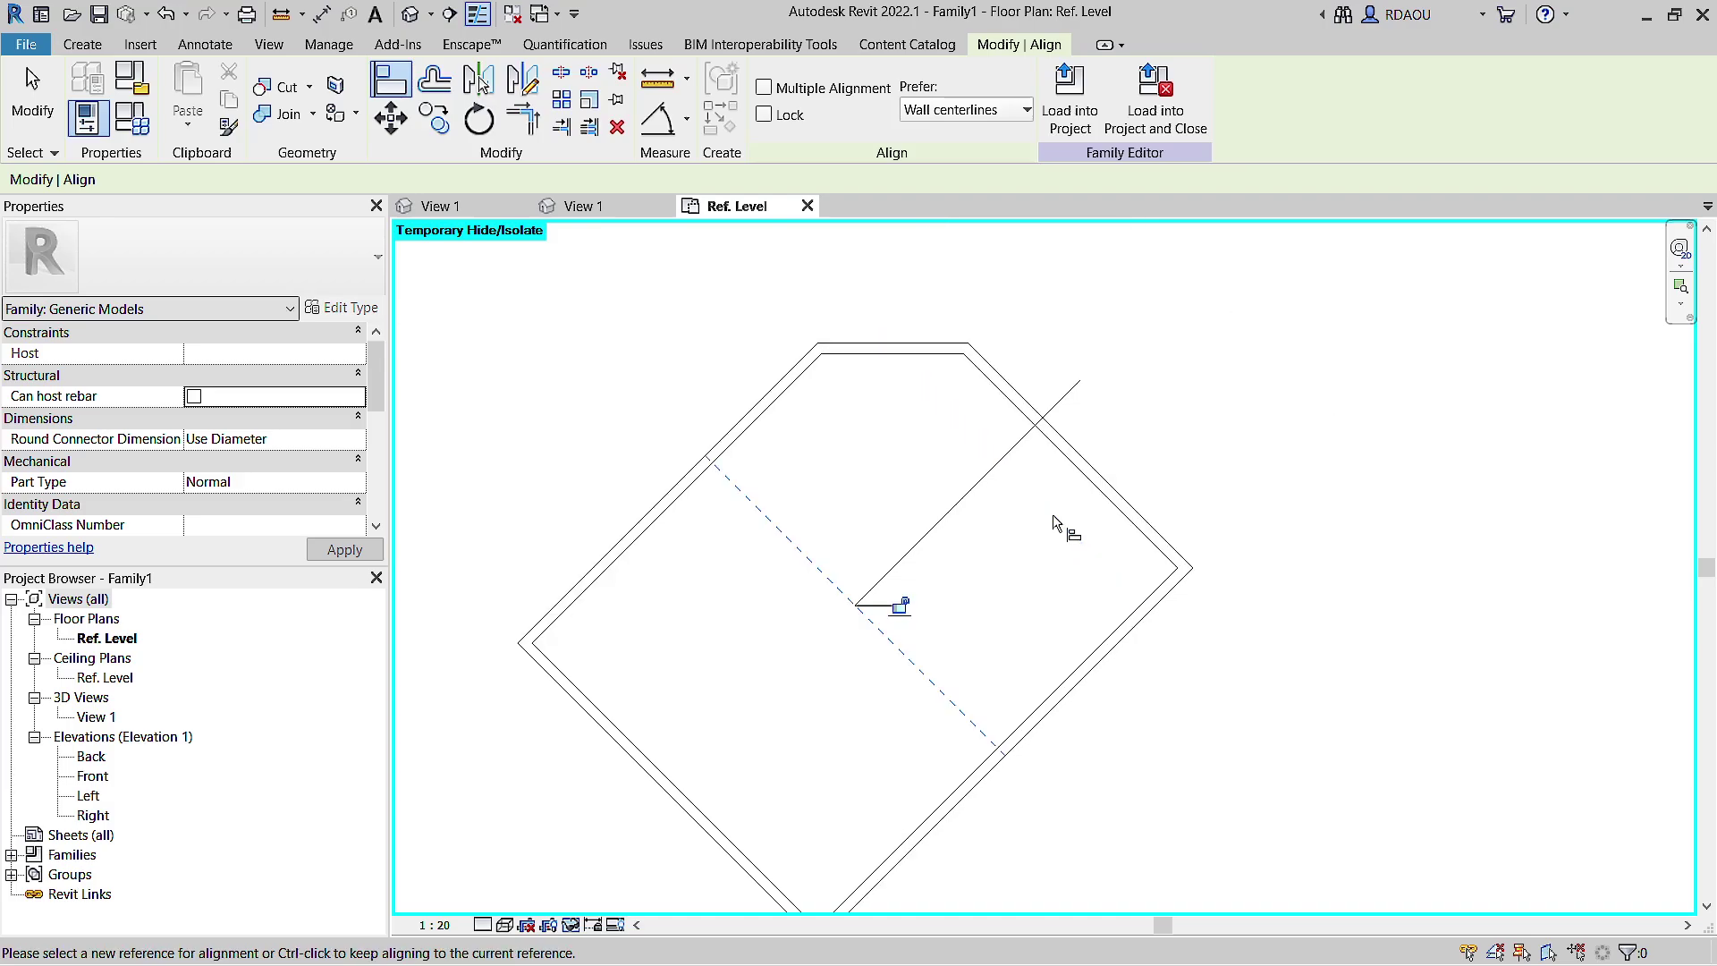
pyautogui.press('Escape')
pyautogui.press('Escape')
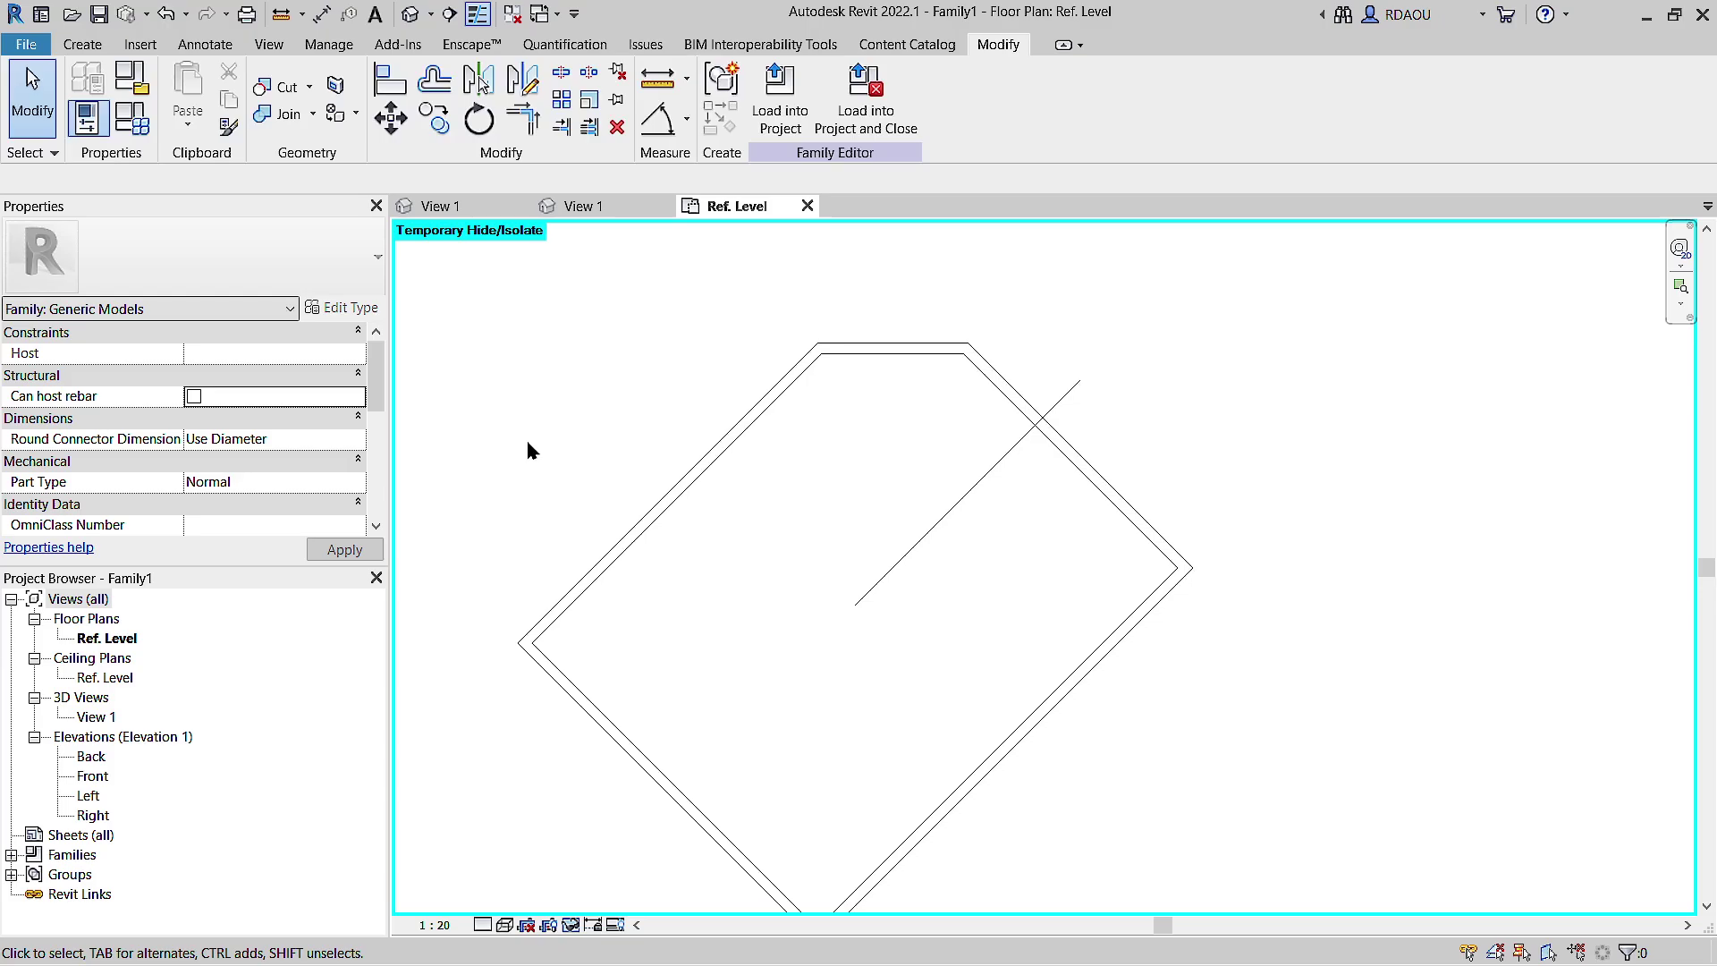
pyautogui.click(572, 924)
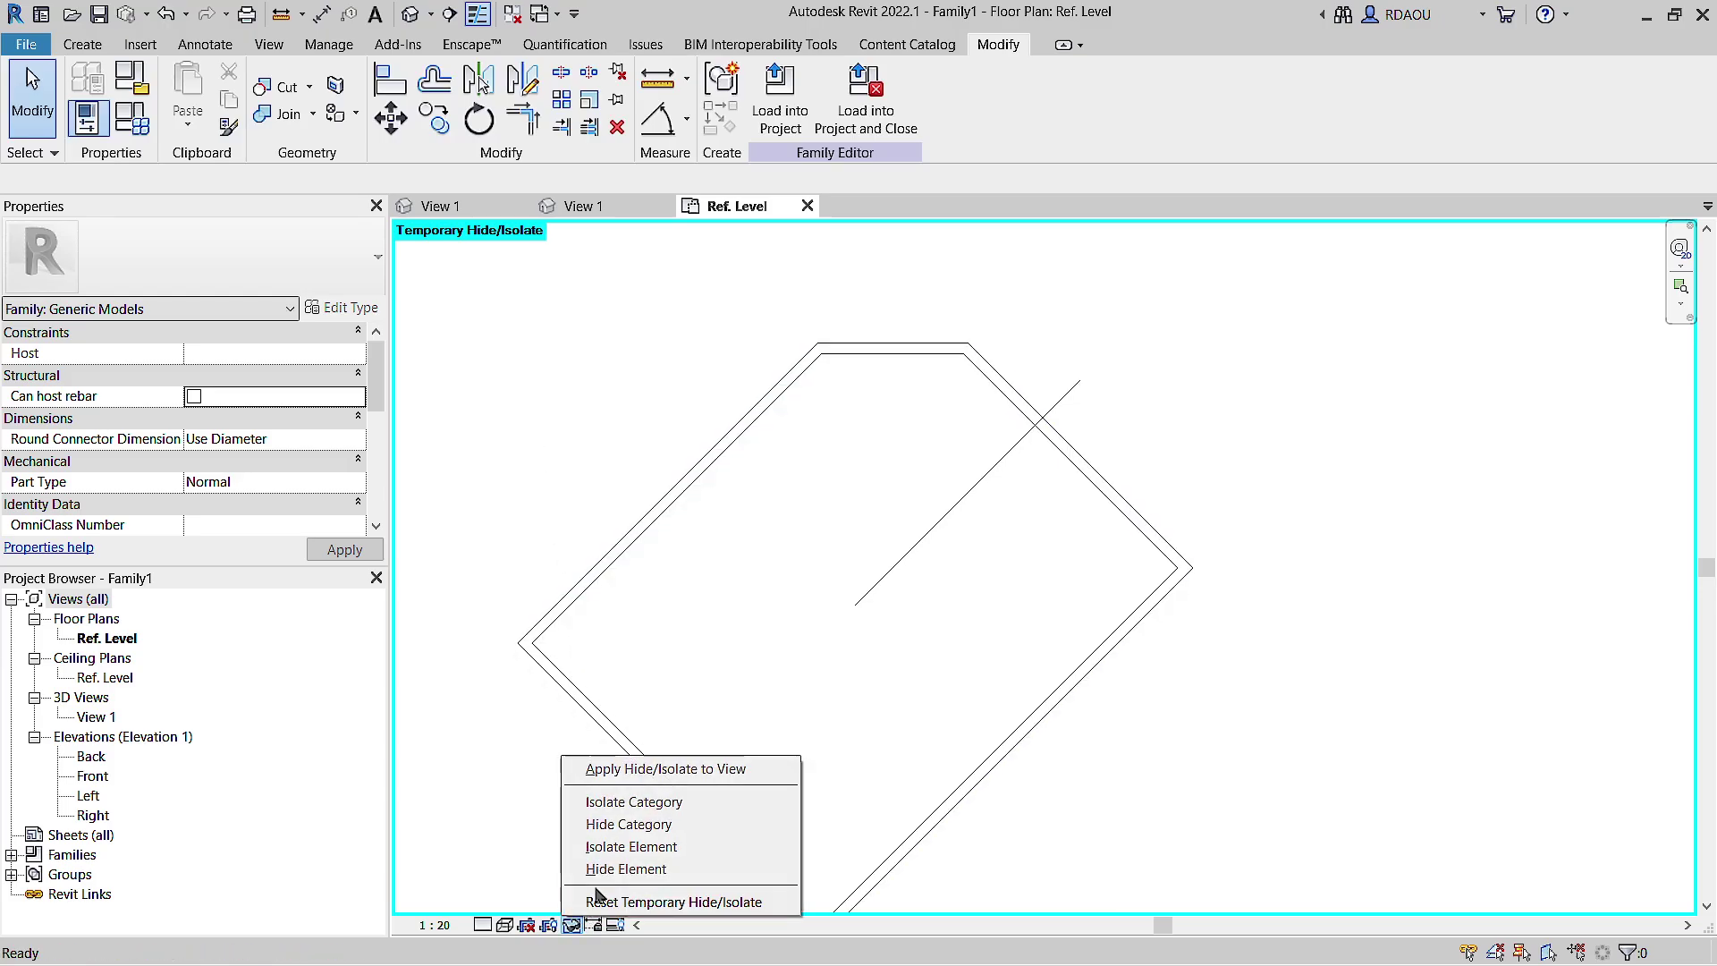
pyautogui.click(596, 899)
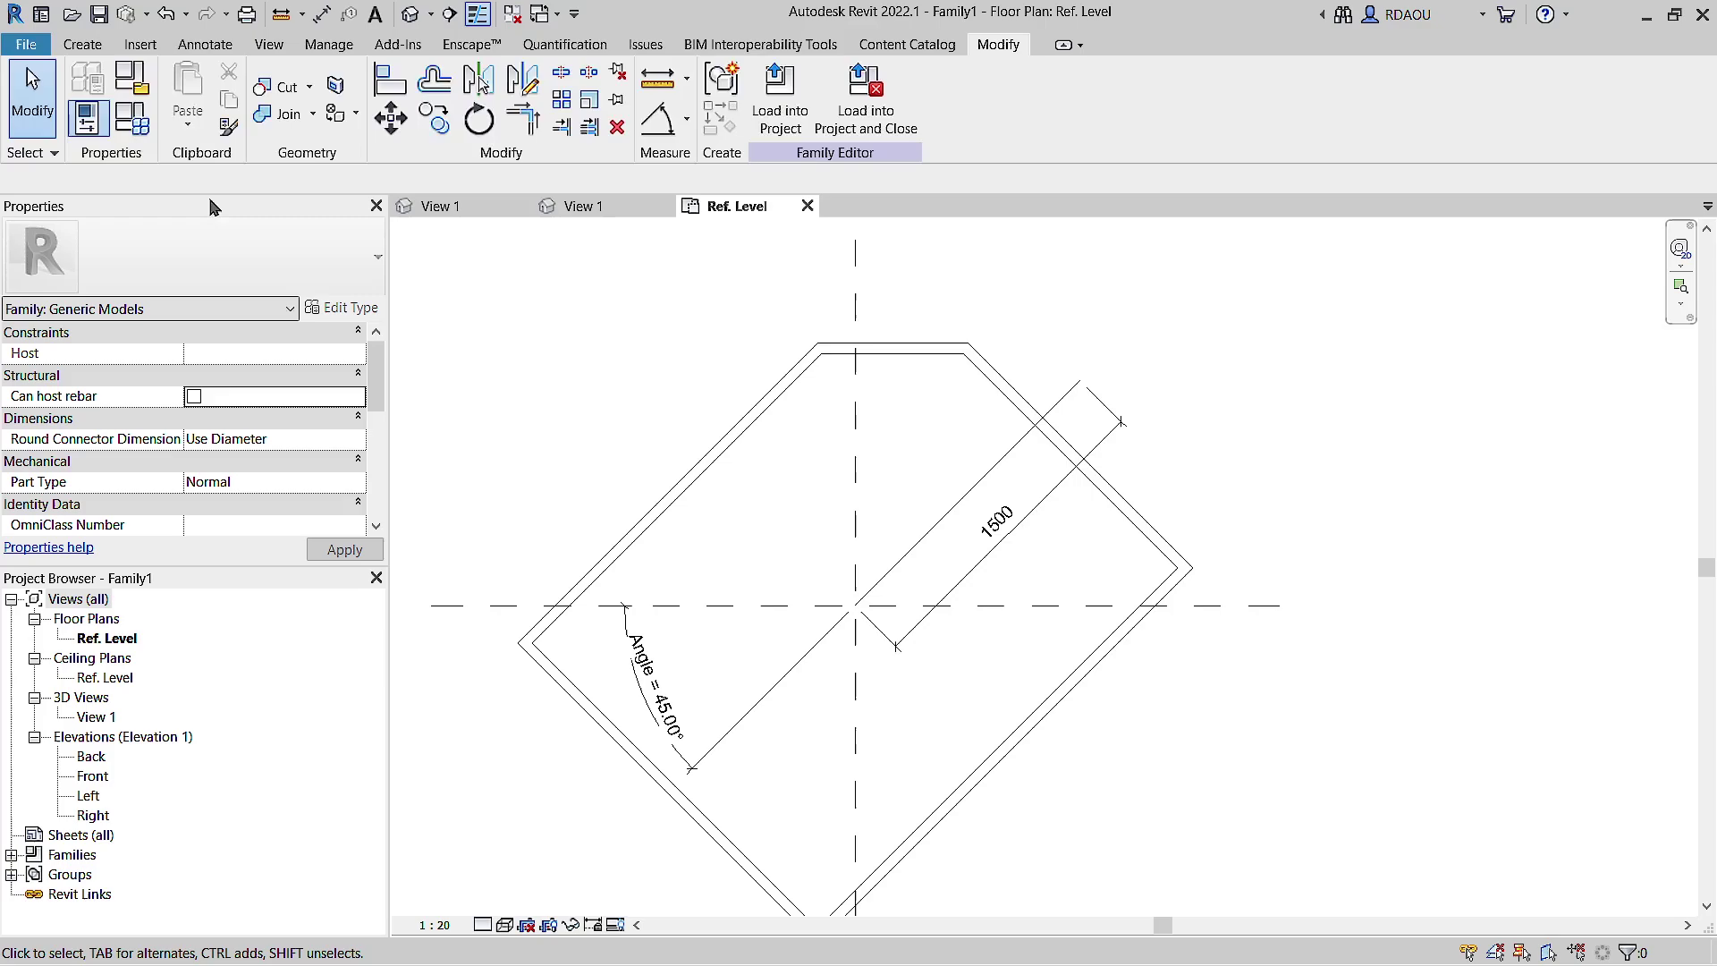
# Step: Flex the Angle (default) parameter to 90°, then 0°, applying each
pyautogui.scroll(-1, 572, 394)
pyautogui.click(131, 117)
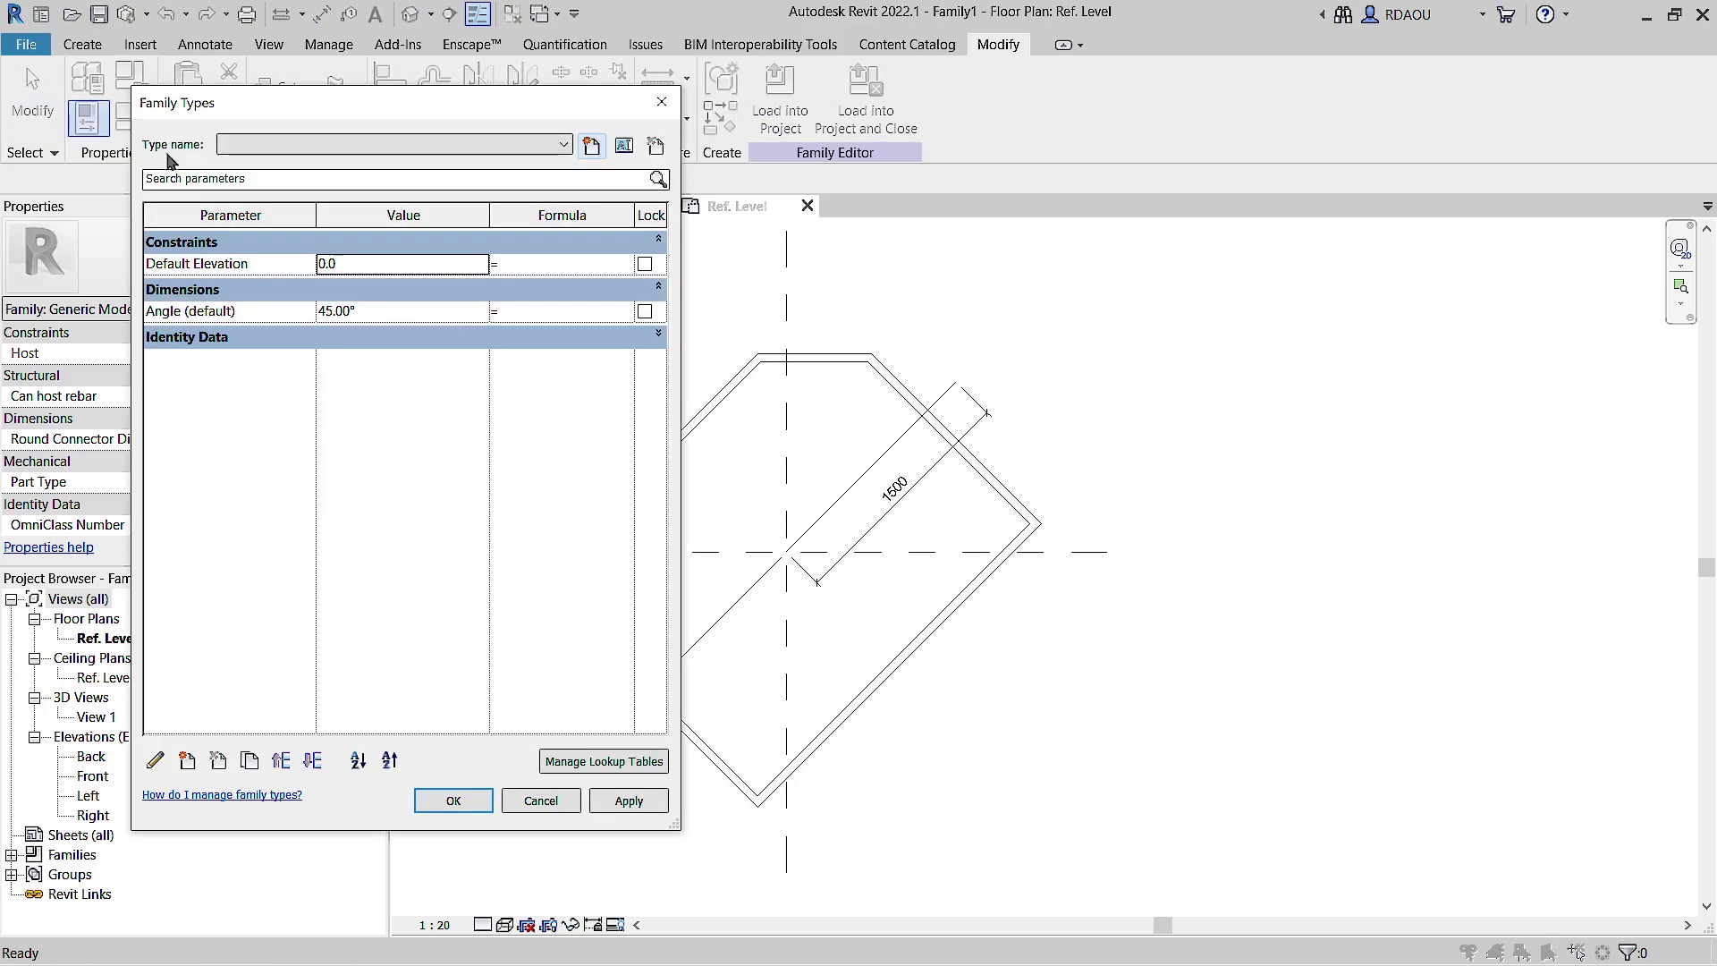
pyautogui.click(390, 313)
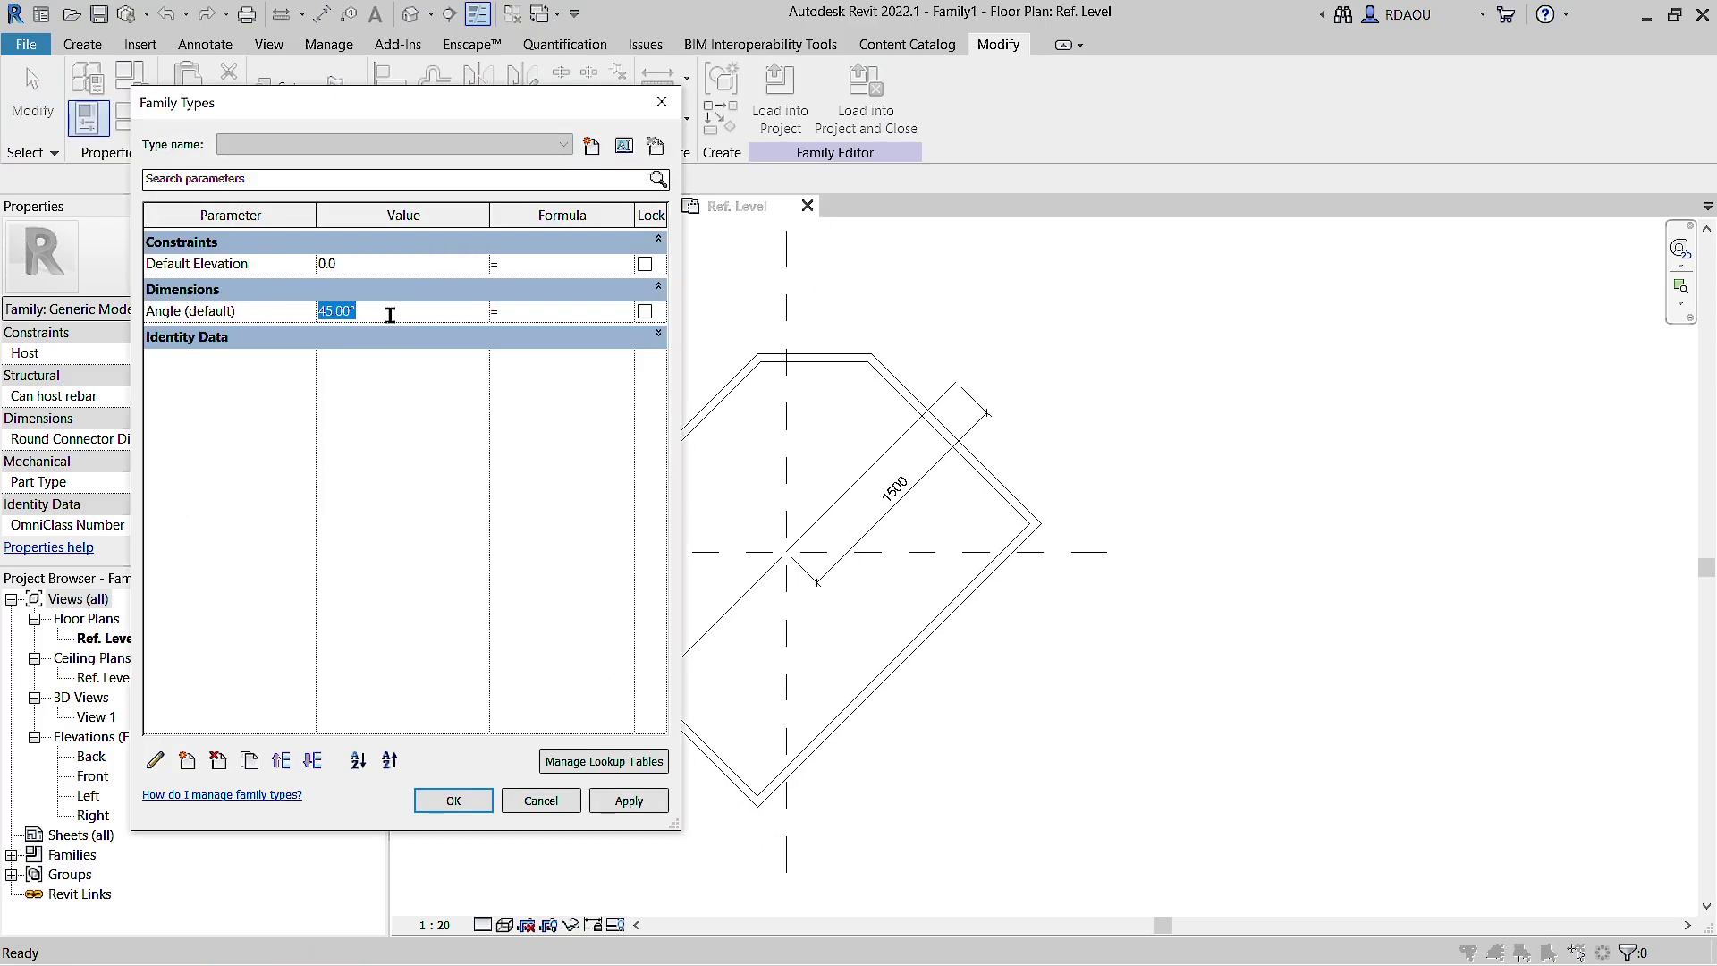
pyautogui.write('90')
pyautogui.click(627, 800)
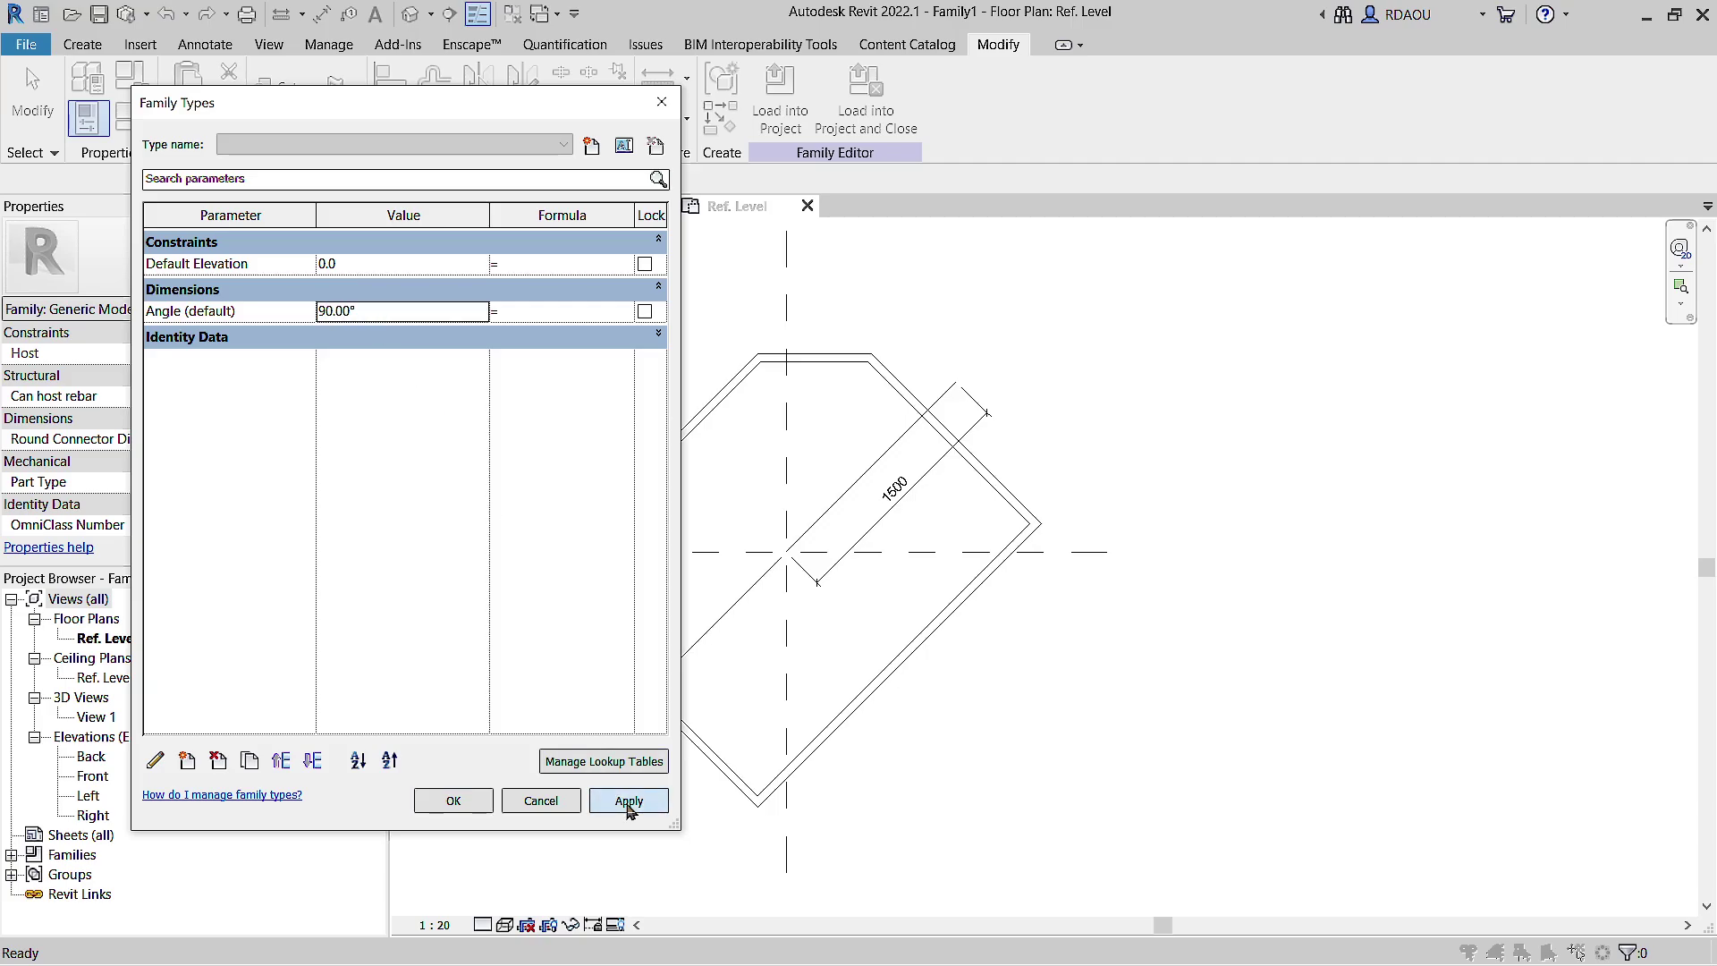
pyautogui.click(369, 310)
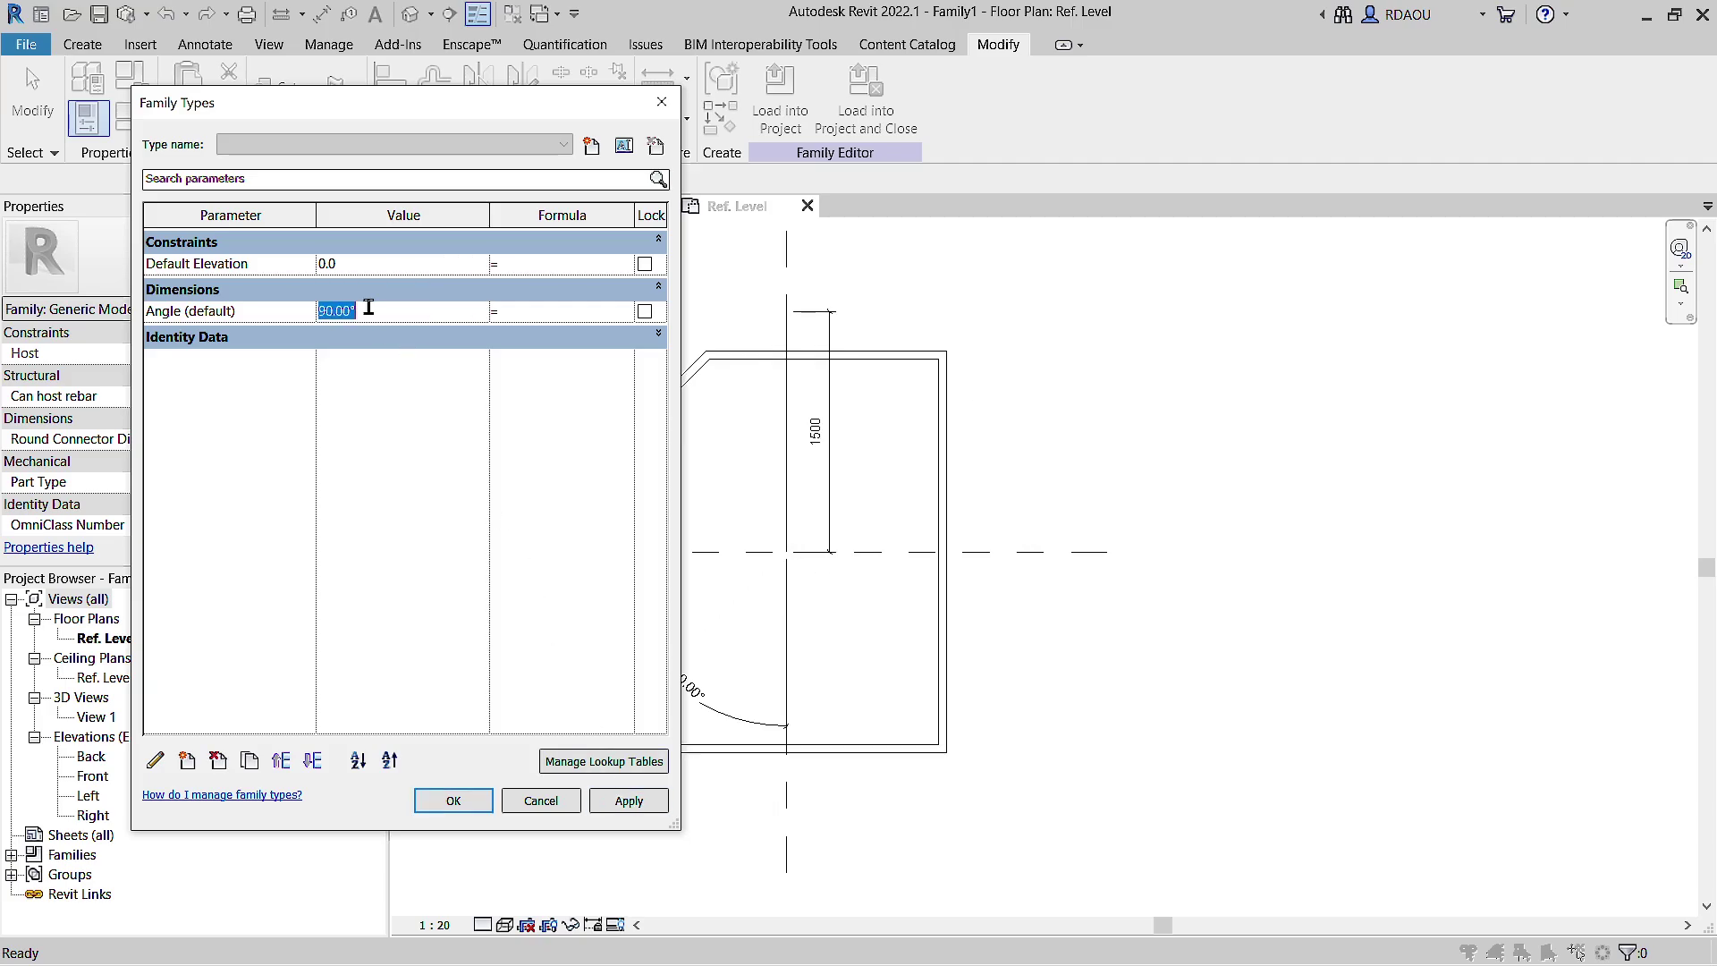
pyautogui.write('0')
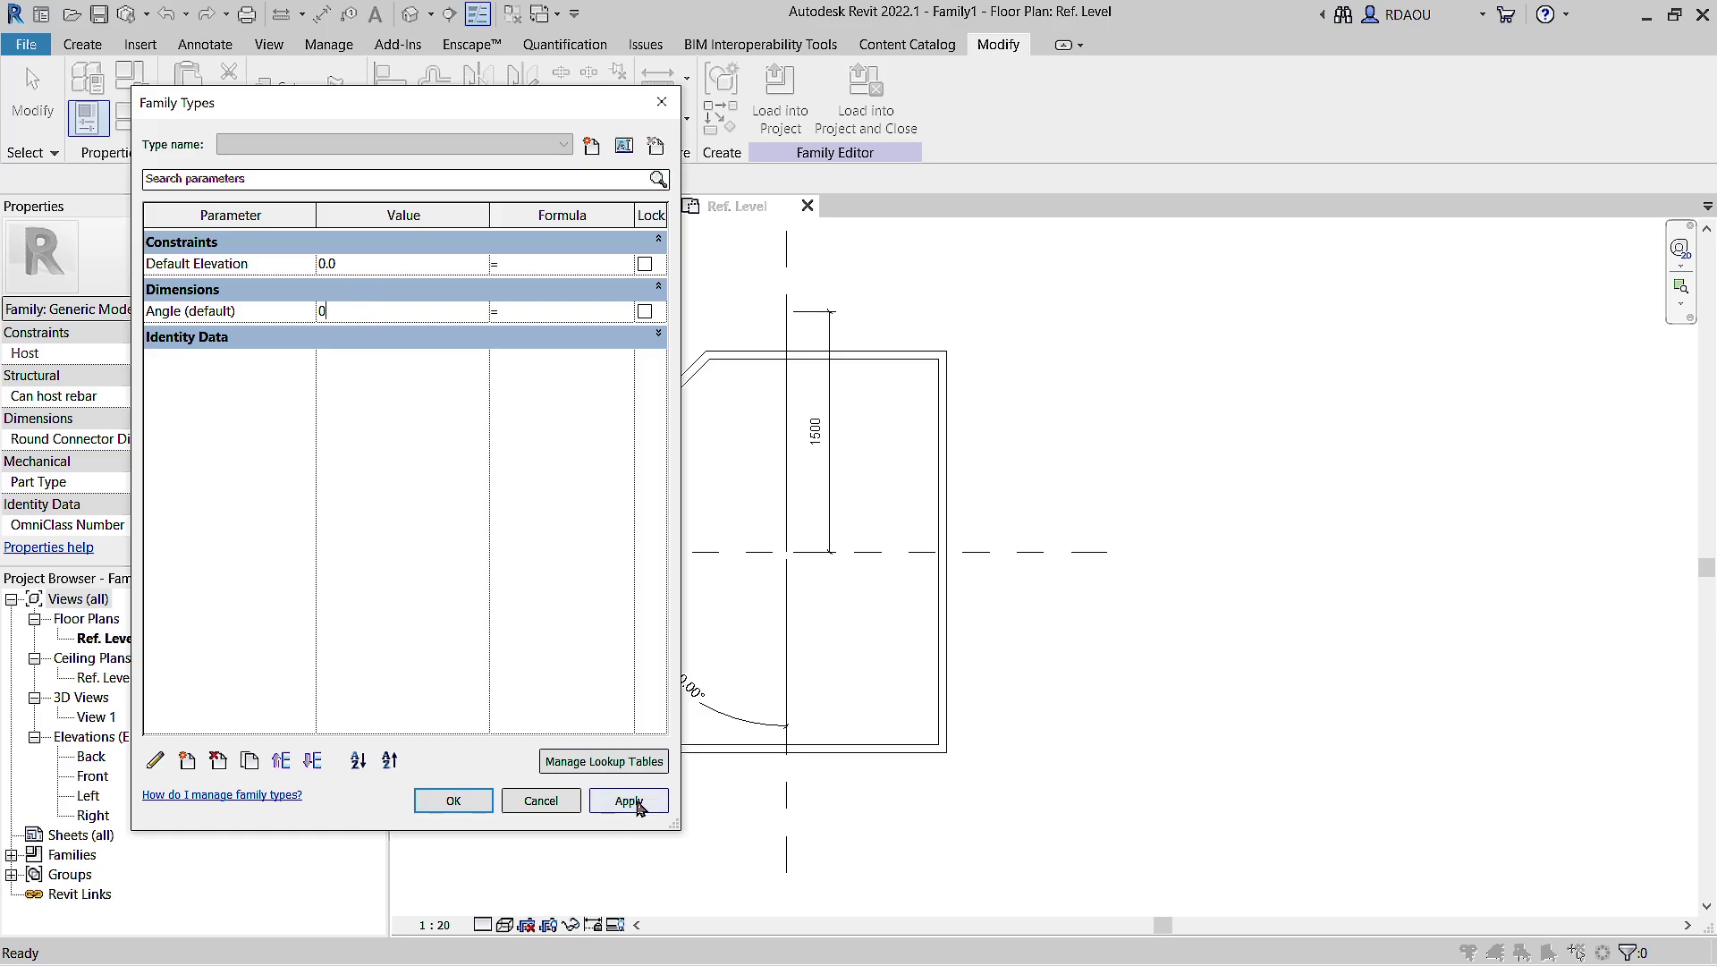
pyautogui.click(635, 802)
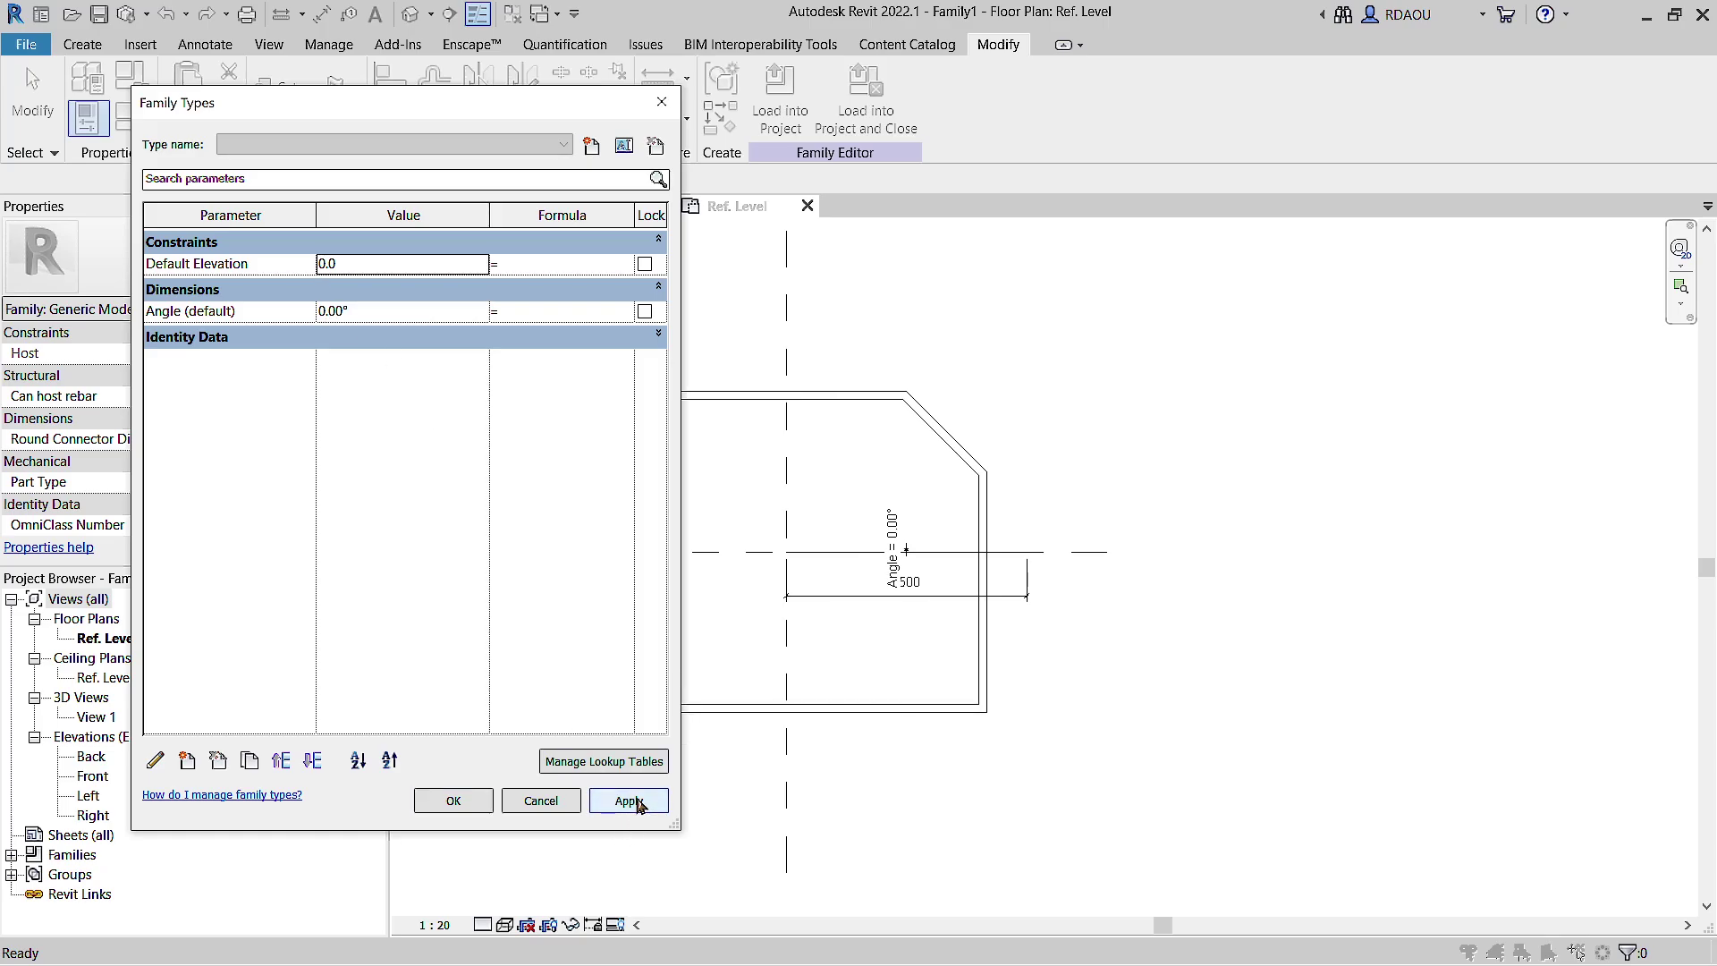
# Step: Return Angle (default) to 45°, apply it, and close Family Types
pyautogui.click(370, 312)
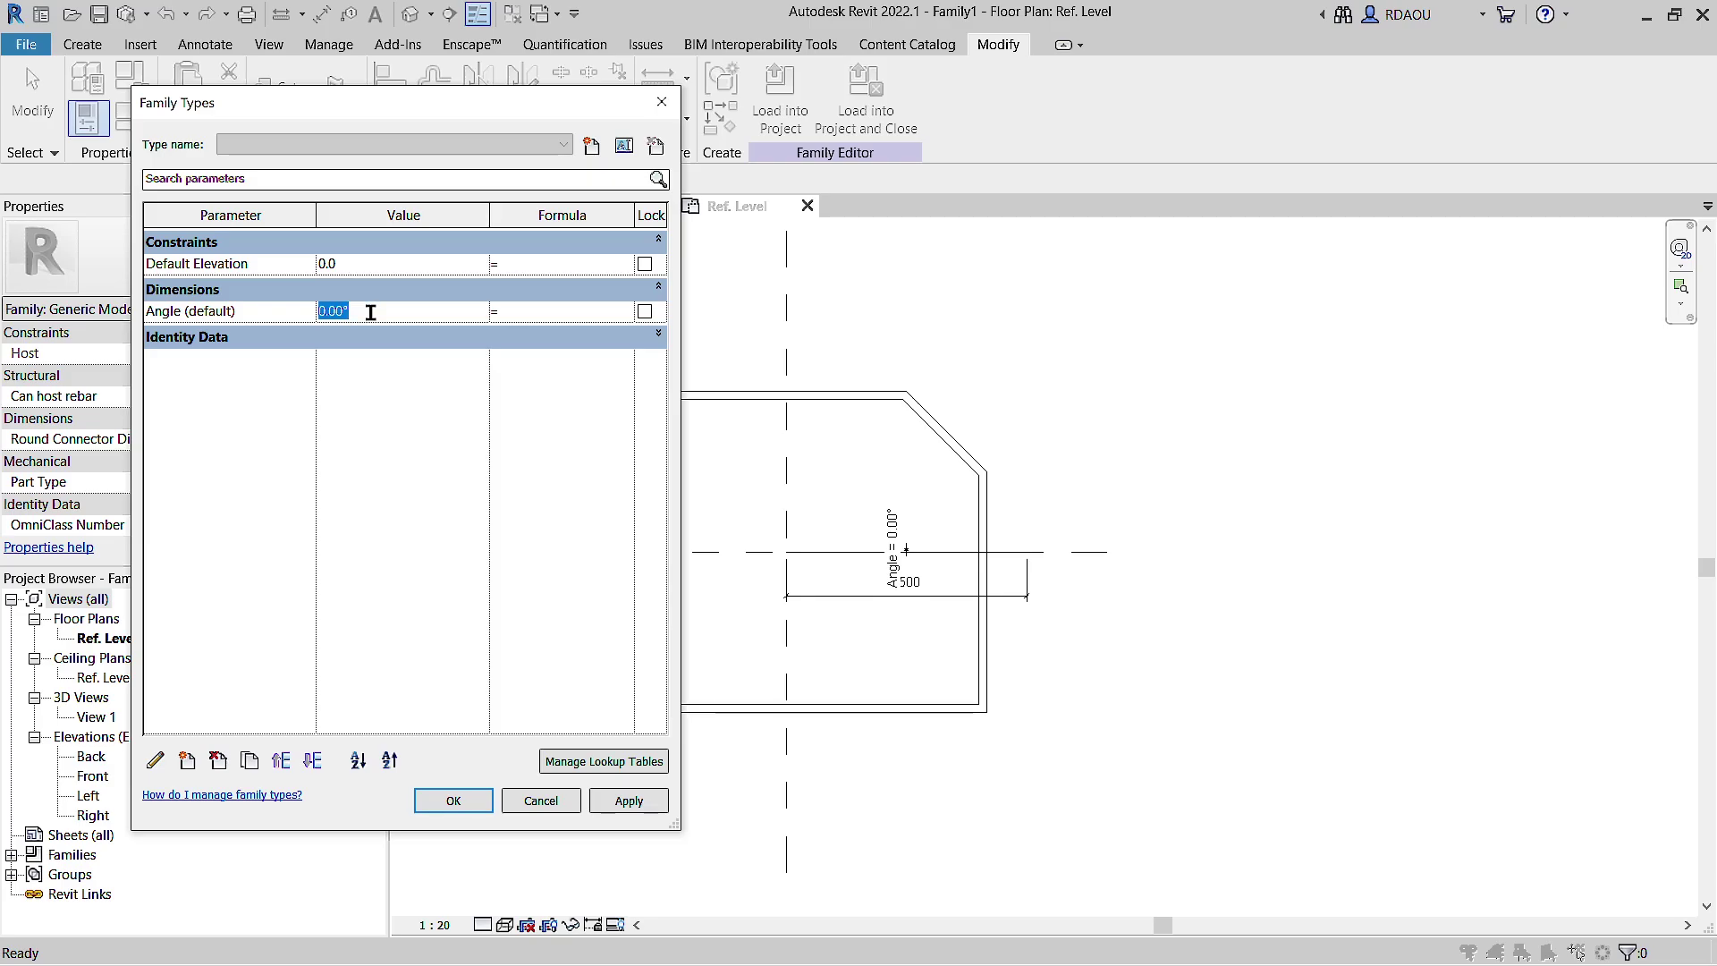
pyautogui.write('45')
pyautogui.click(629, 800)
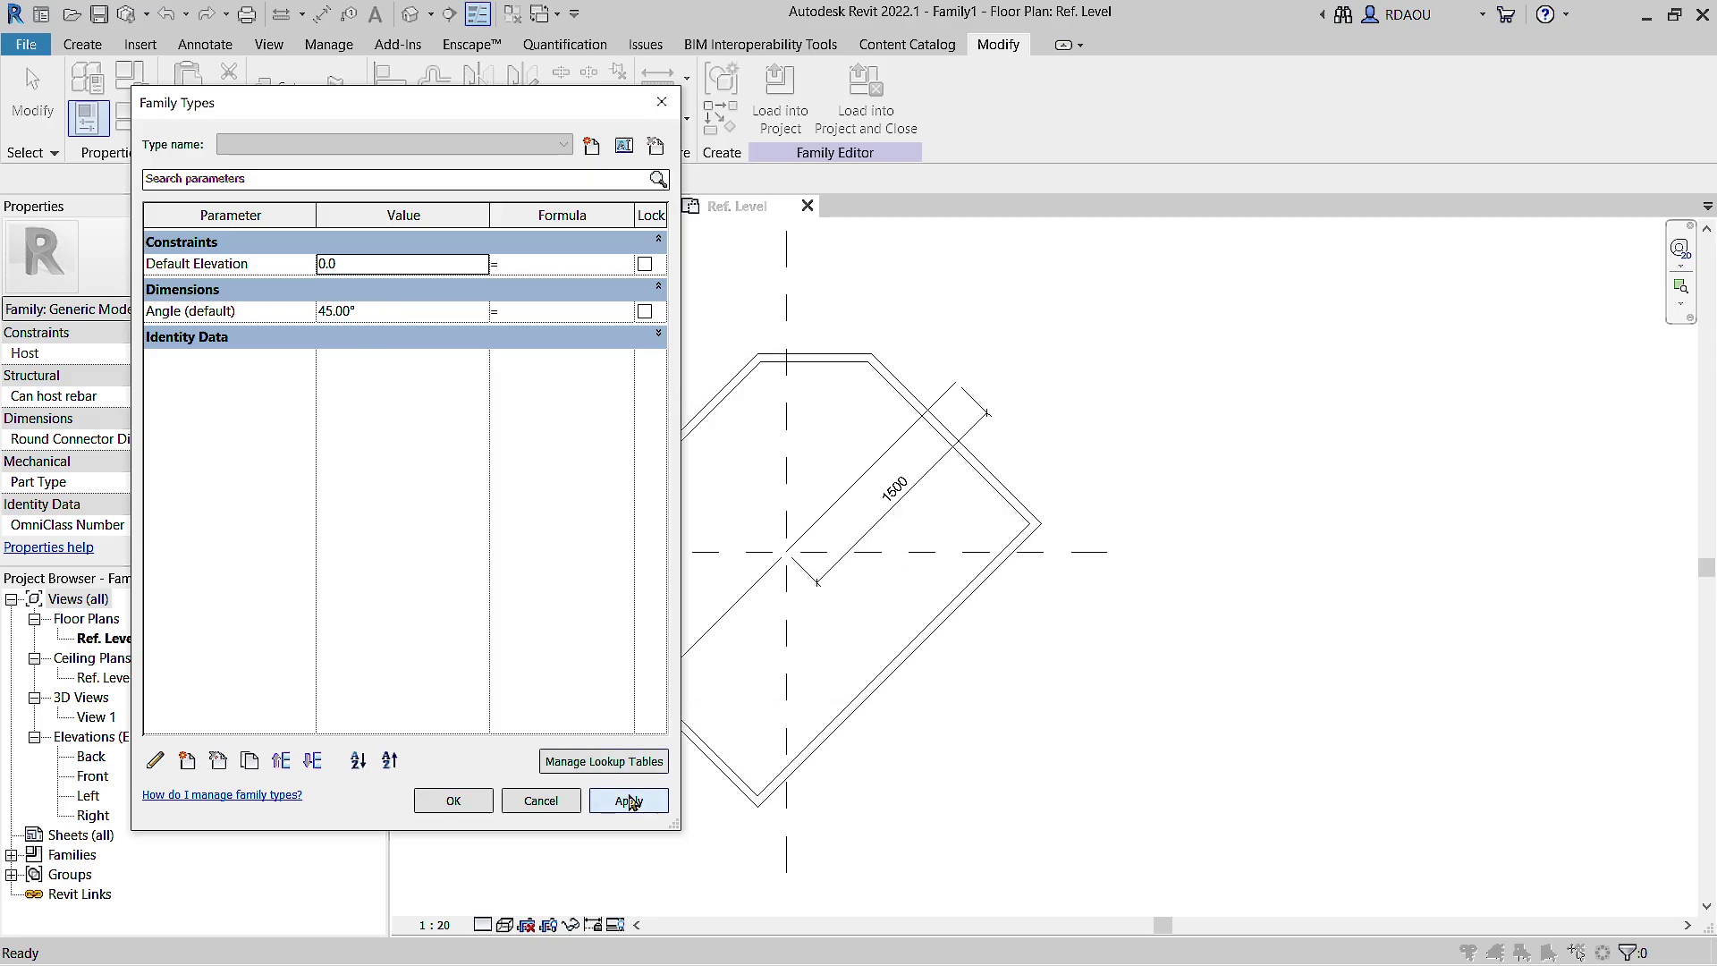
pyautogui.press('Escape')
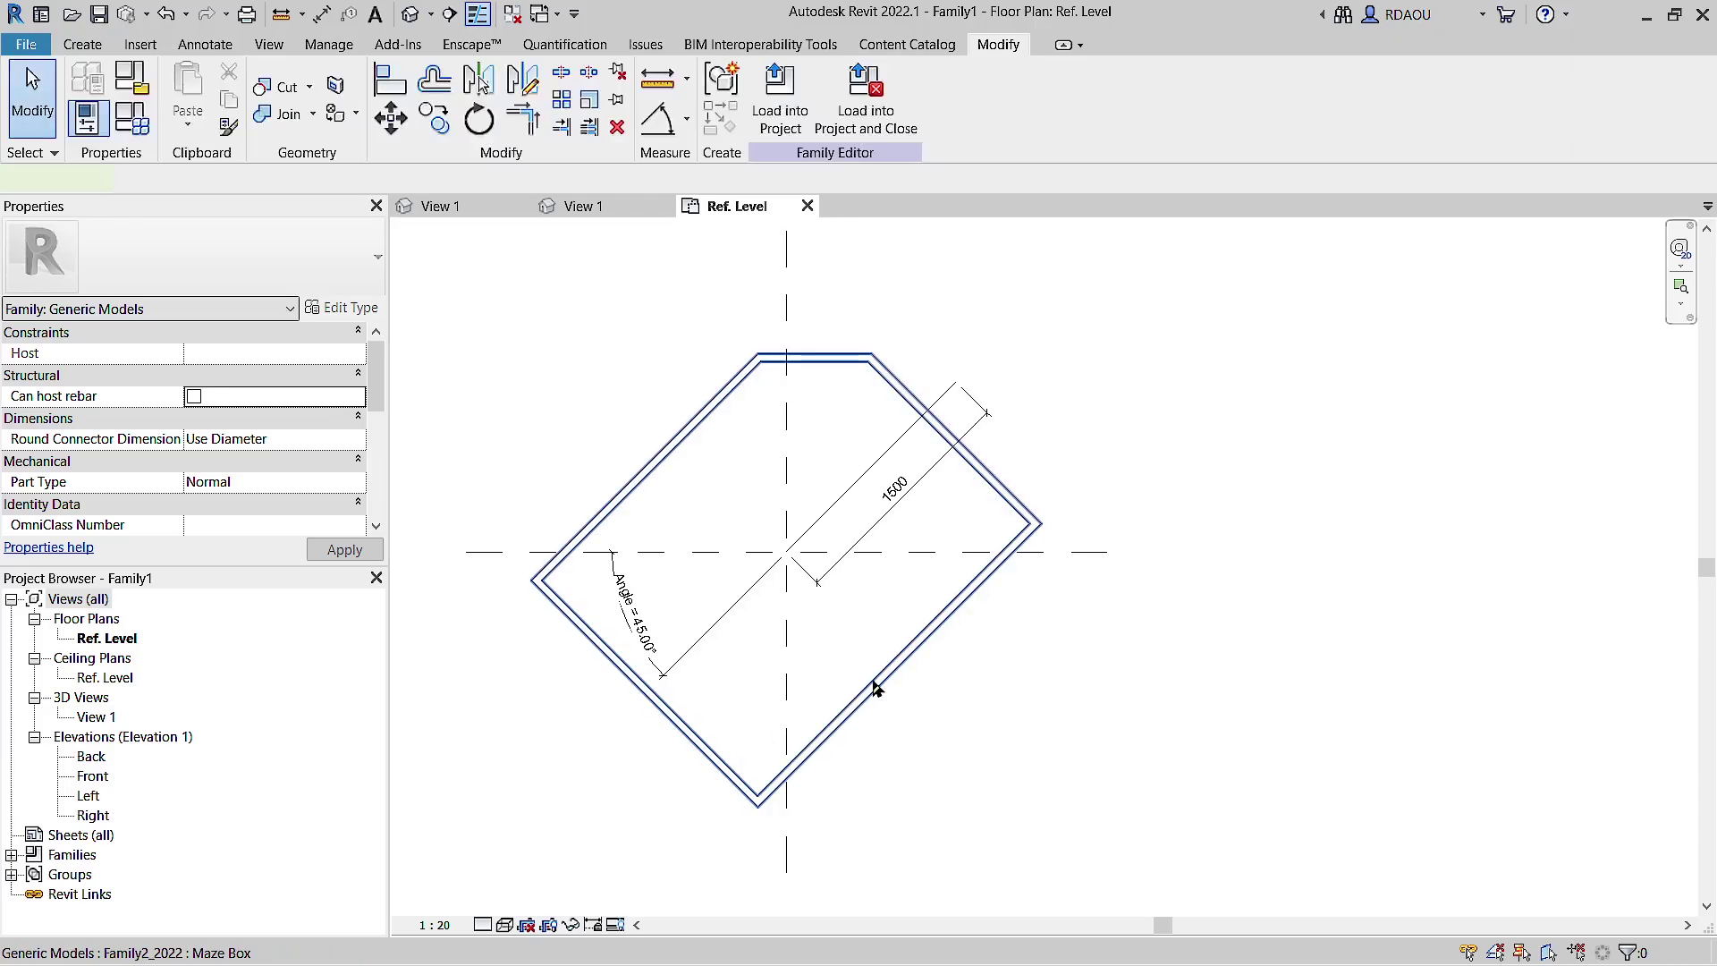
pyautogui.click(874, 687)
# Step: Associate the nested Maze Box's Chamfer with a new type parameter named Chamfer Distance
pyautogui.scroll(-2, 329, 492)
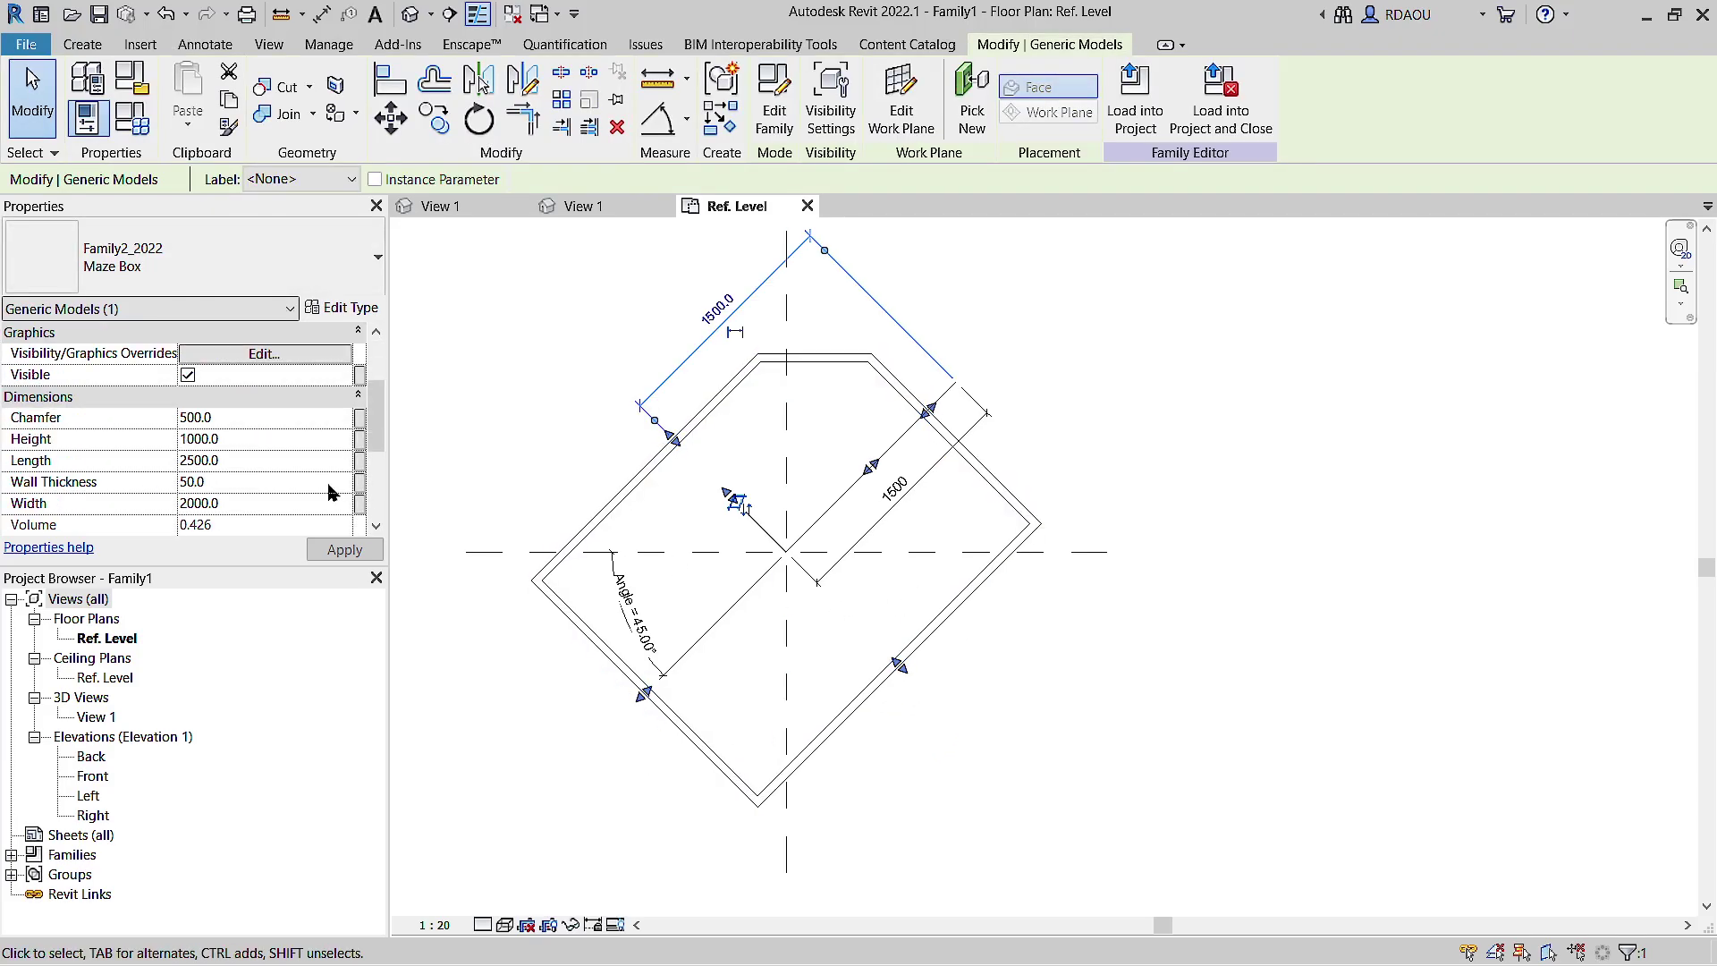
pyautogui.scroll(2, 322, 471)
pyautogui.scroll(-2, 321, 470)
pyautogui.click(360, 421)
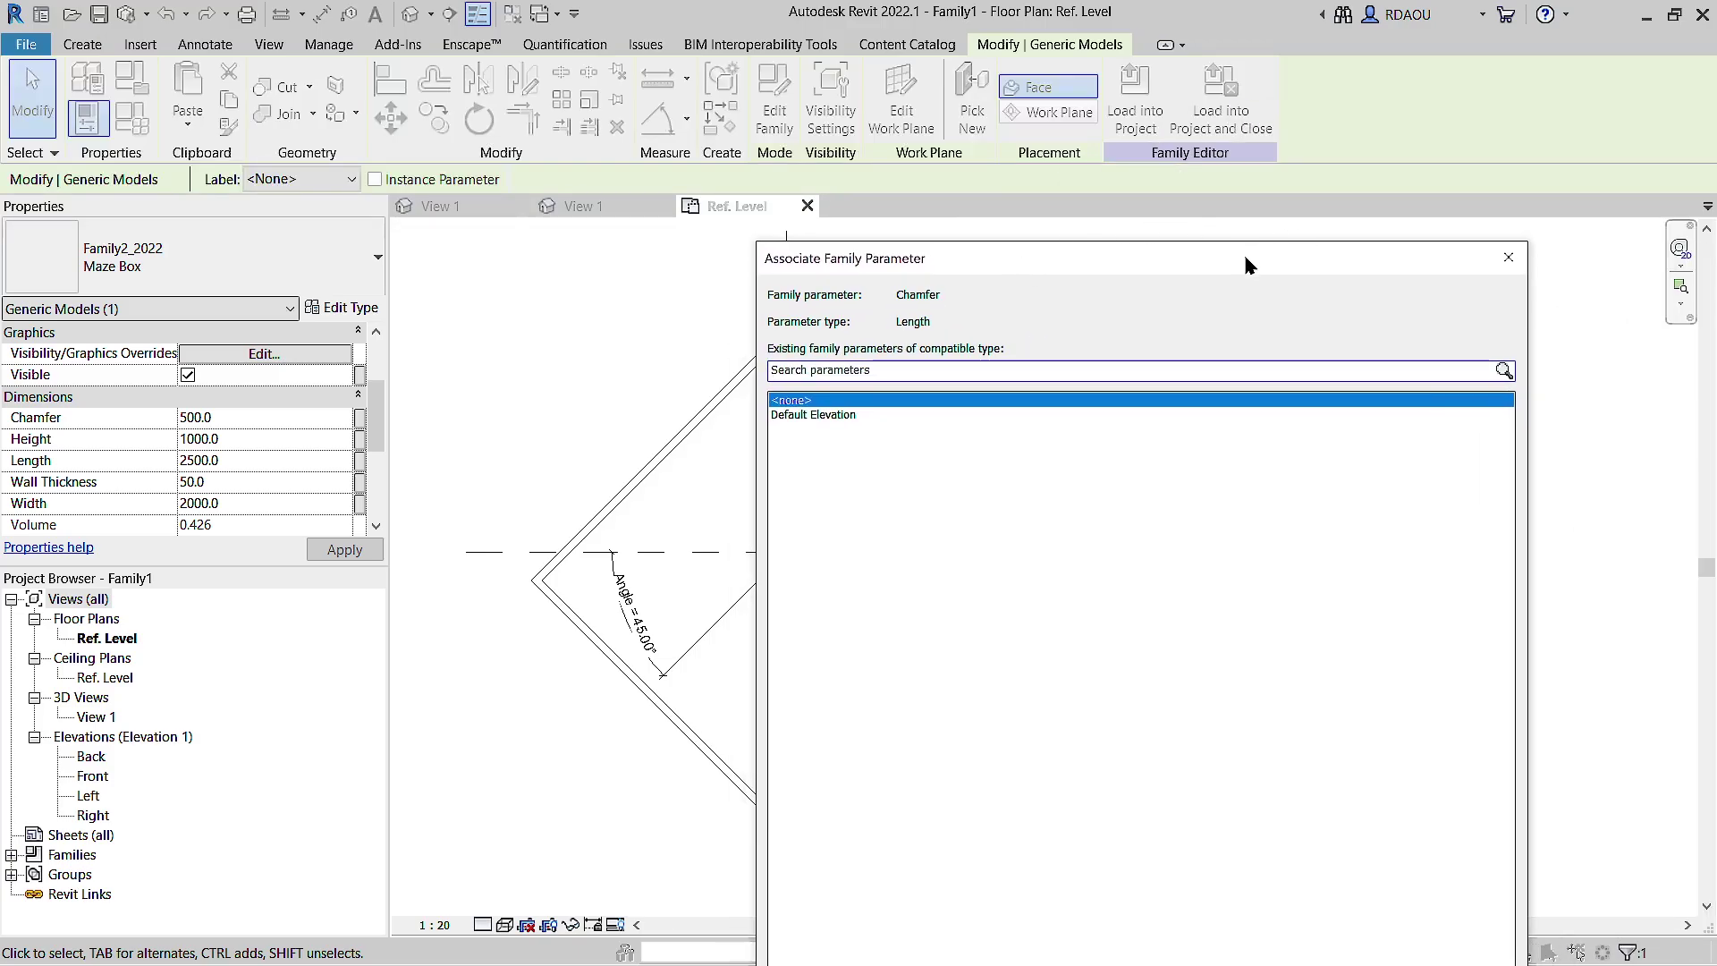
pyautogui.moveTo(1249, 265)
pyautogui.mouseDown()
pyautogui.moveTo(1316, 7)
pyautogui.moveTo(1350, 273)
pyautogui.moveTo(1360, 211)
pyautogui.mouseUp()
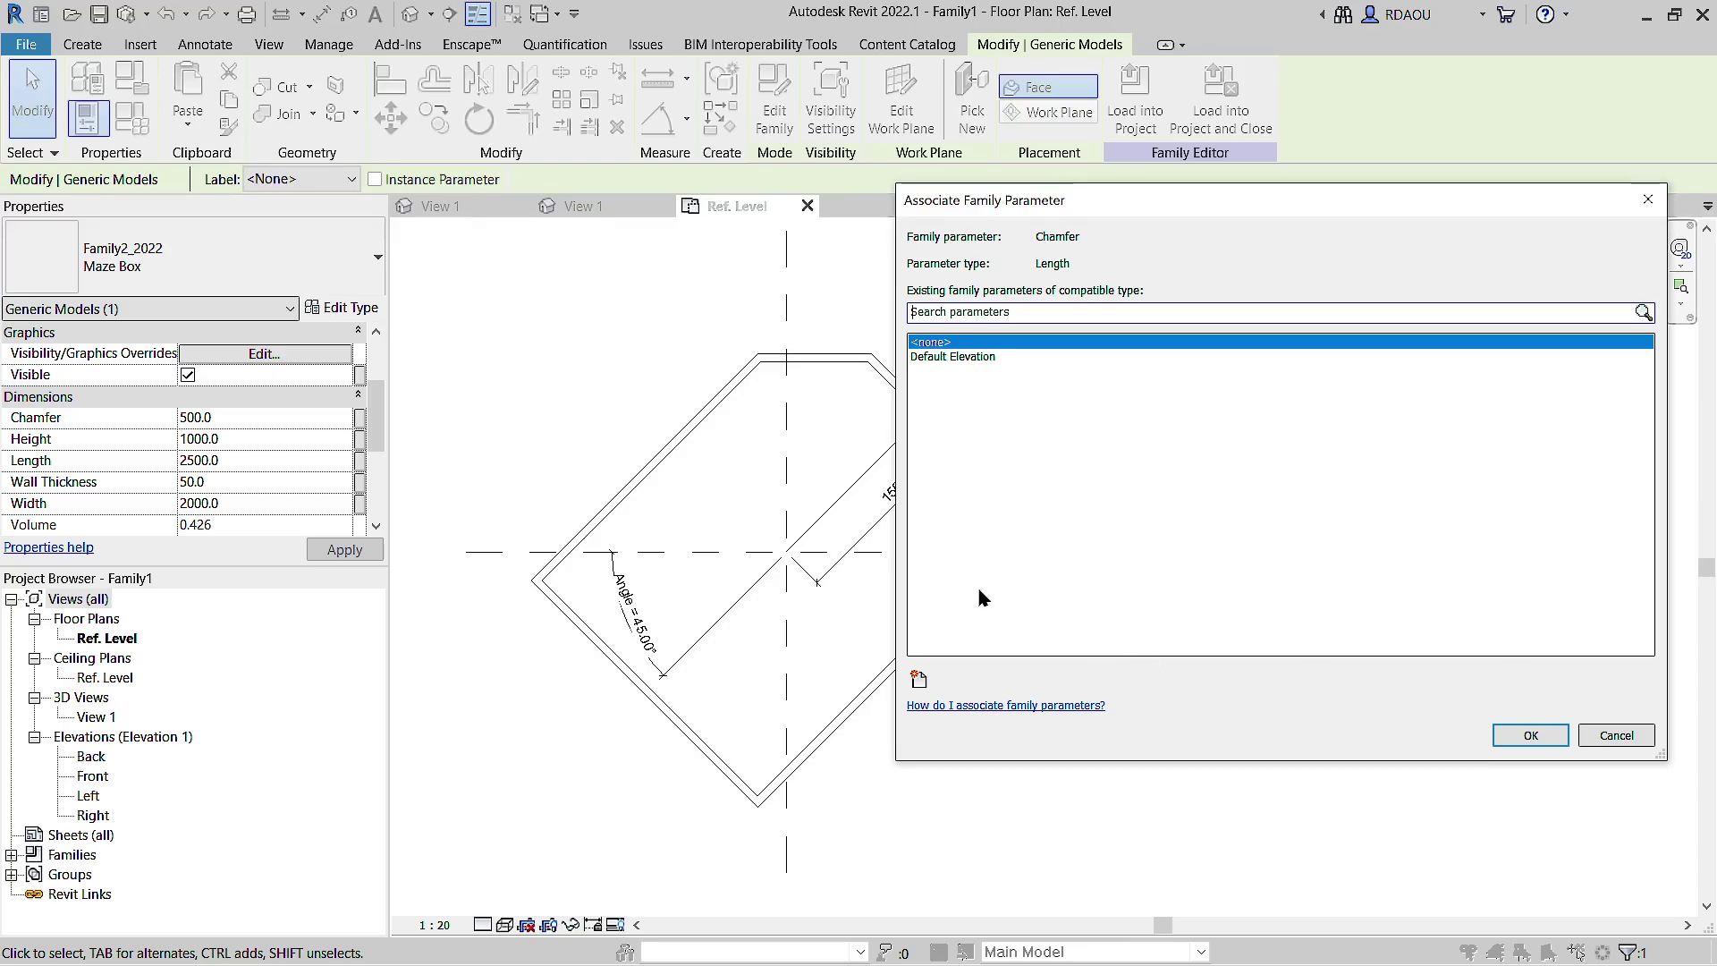
pyautogui.click(916, 681)
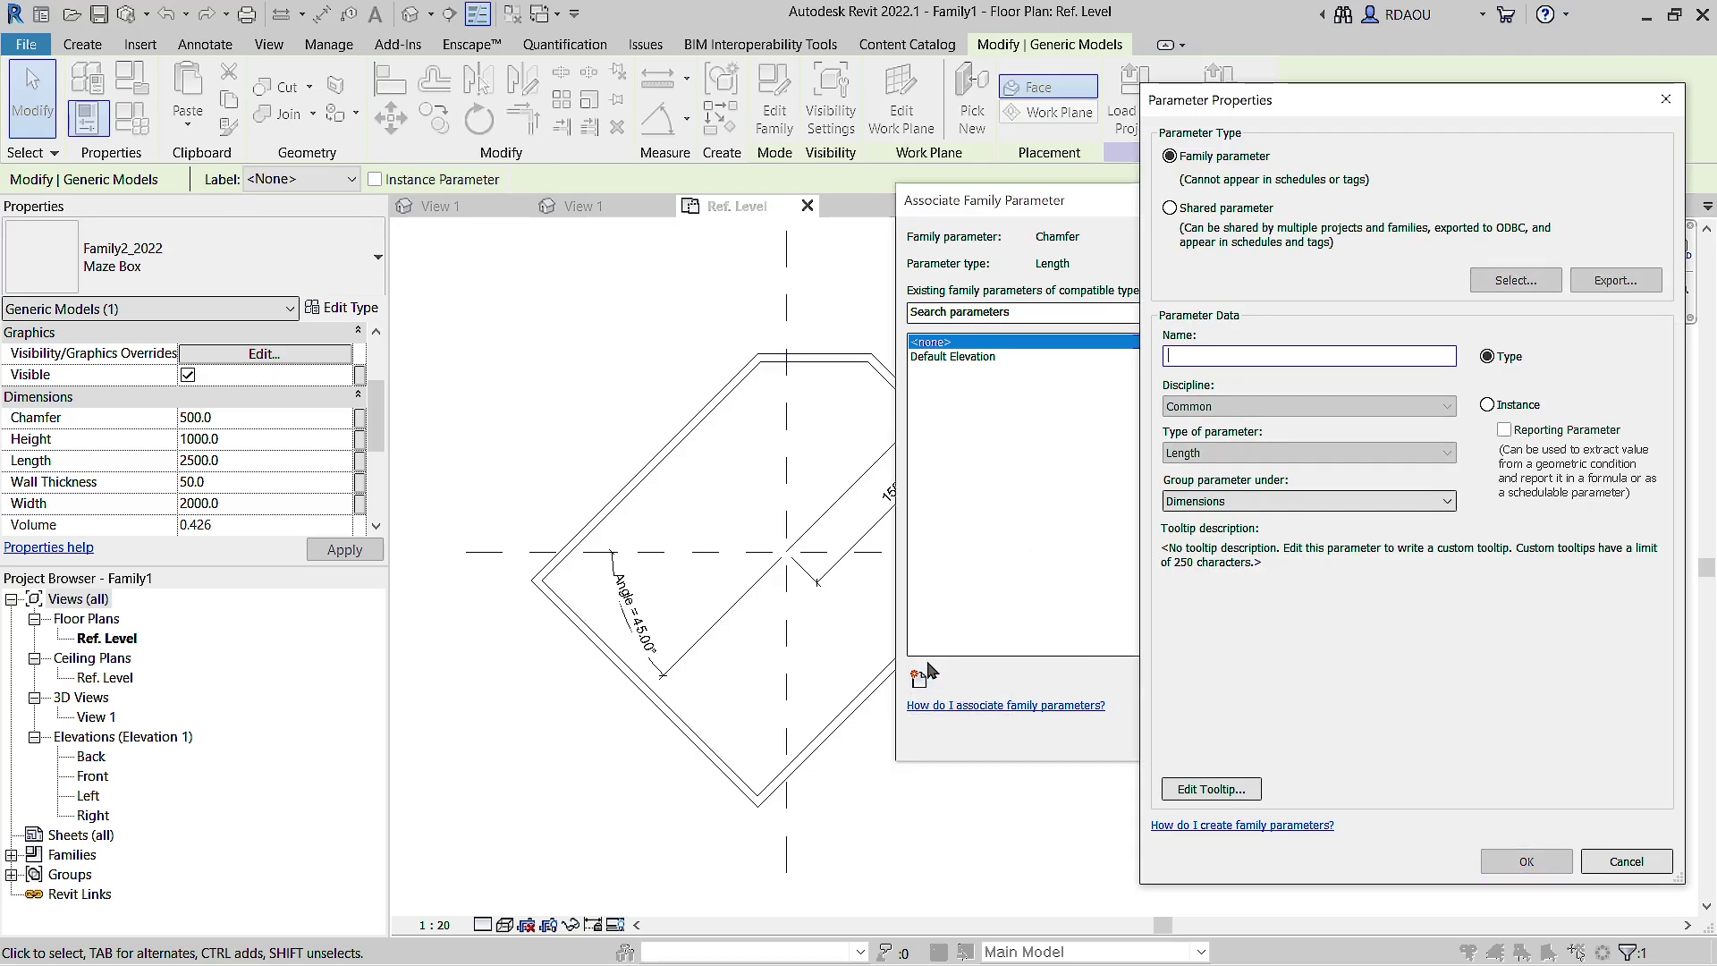
pyautogui.write('C')
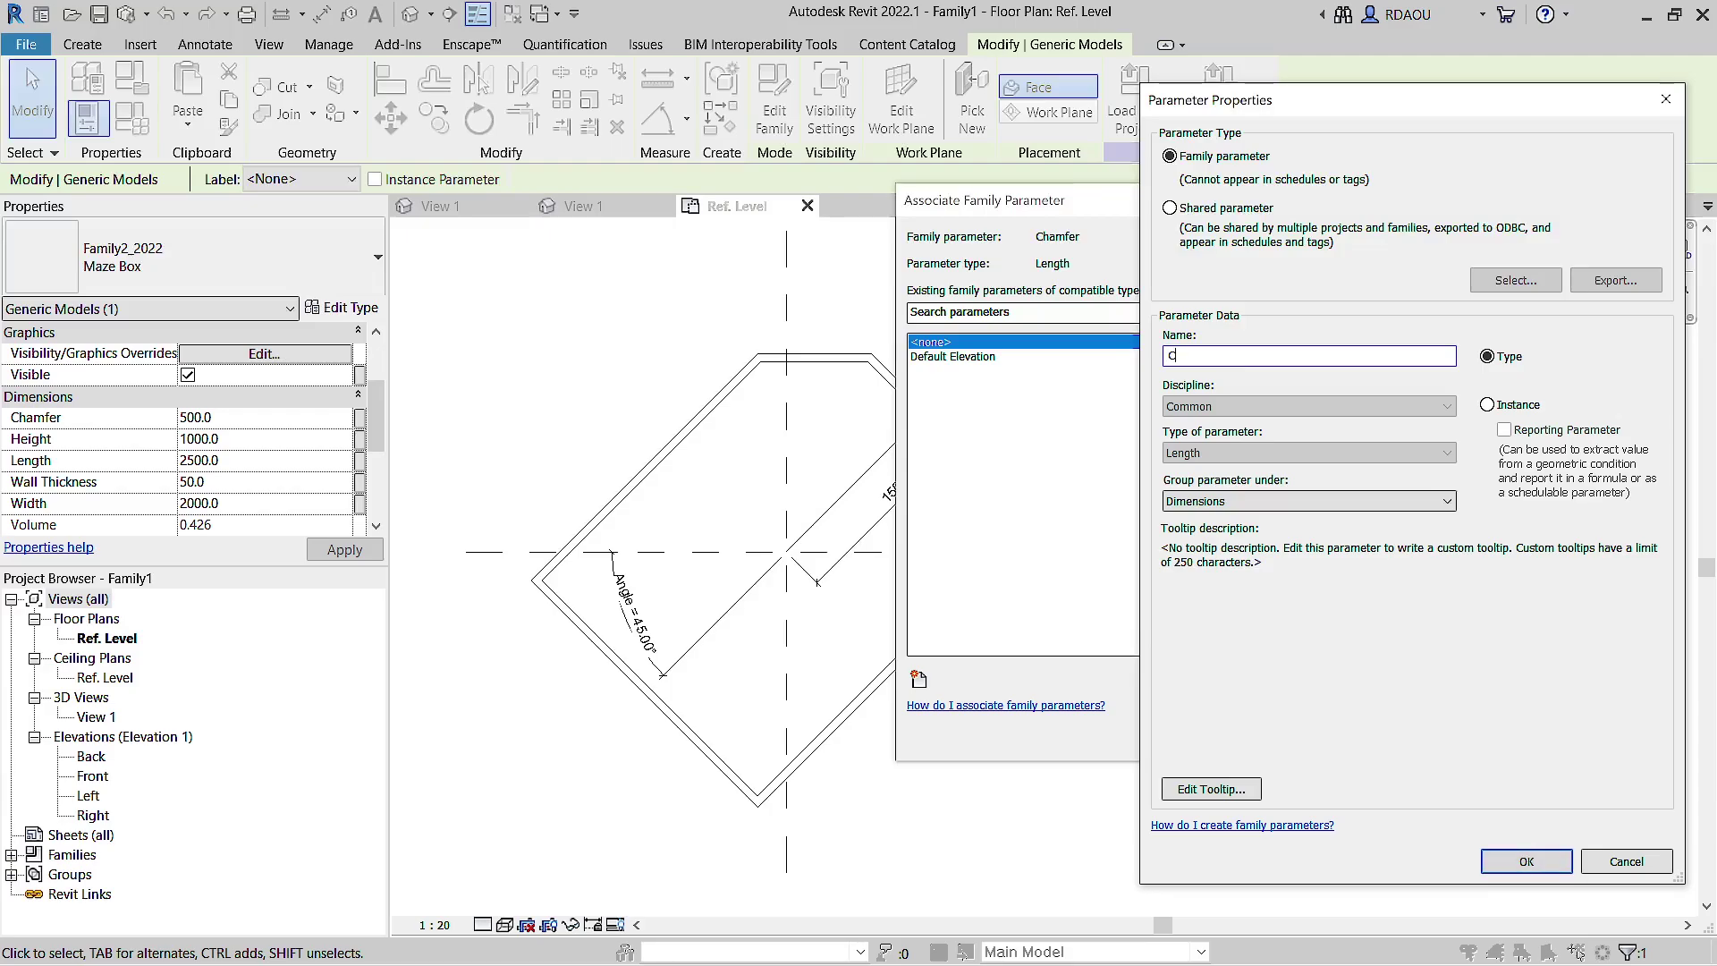
pyautogui.write('hamfer Distance')
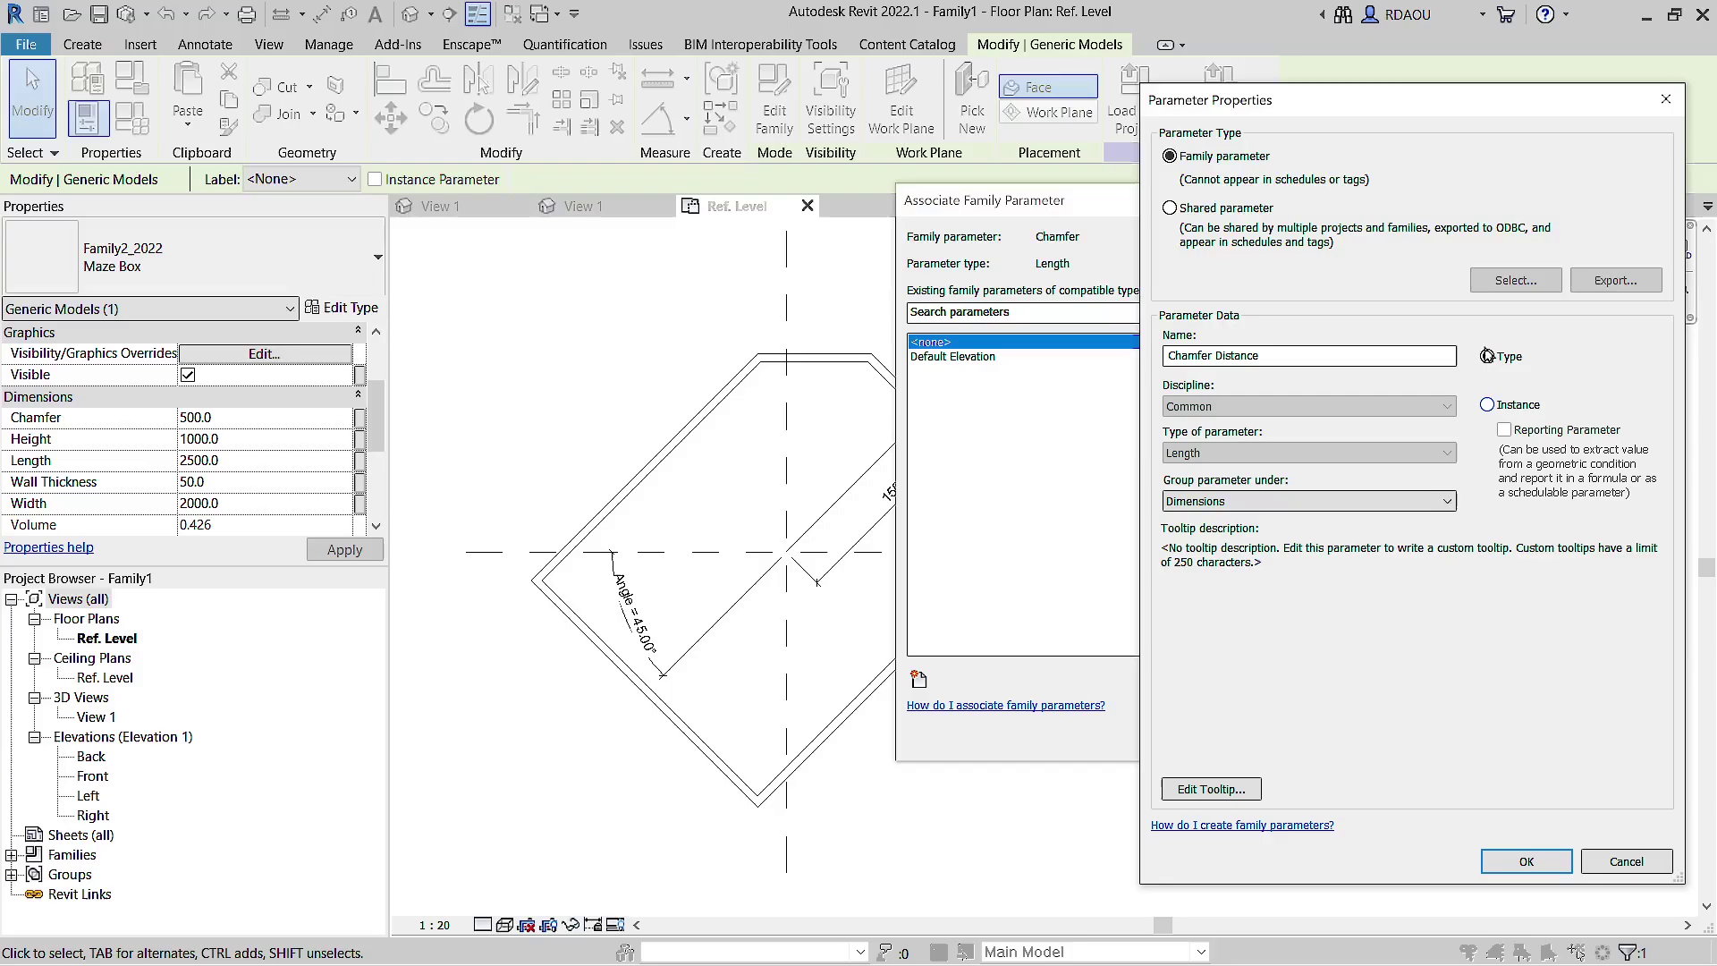
pyautogui.click(1544, 862)
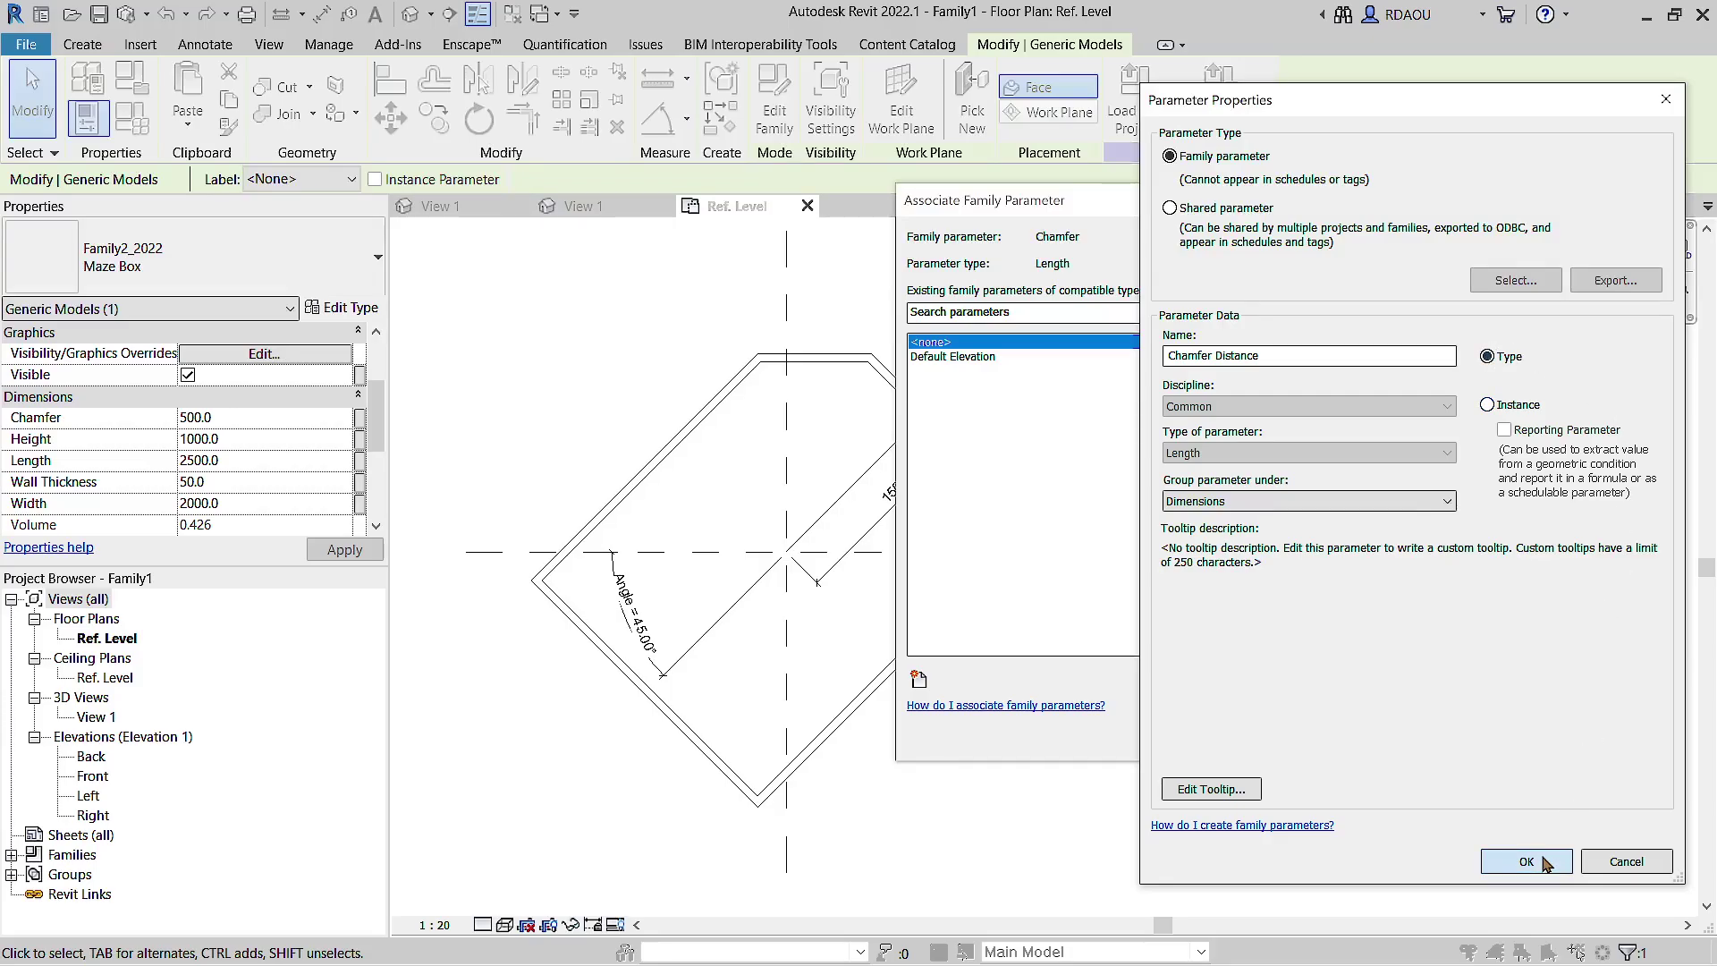
pyautogui.click(1521, 735)
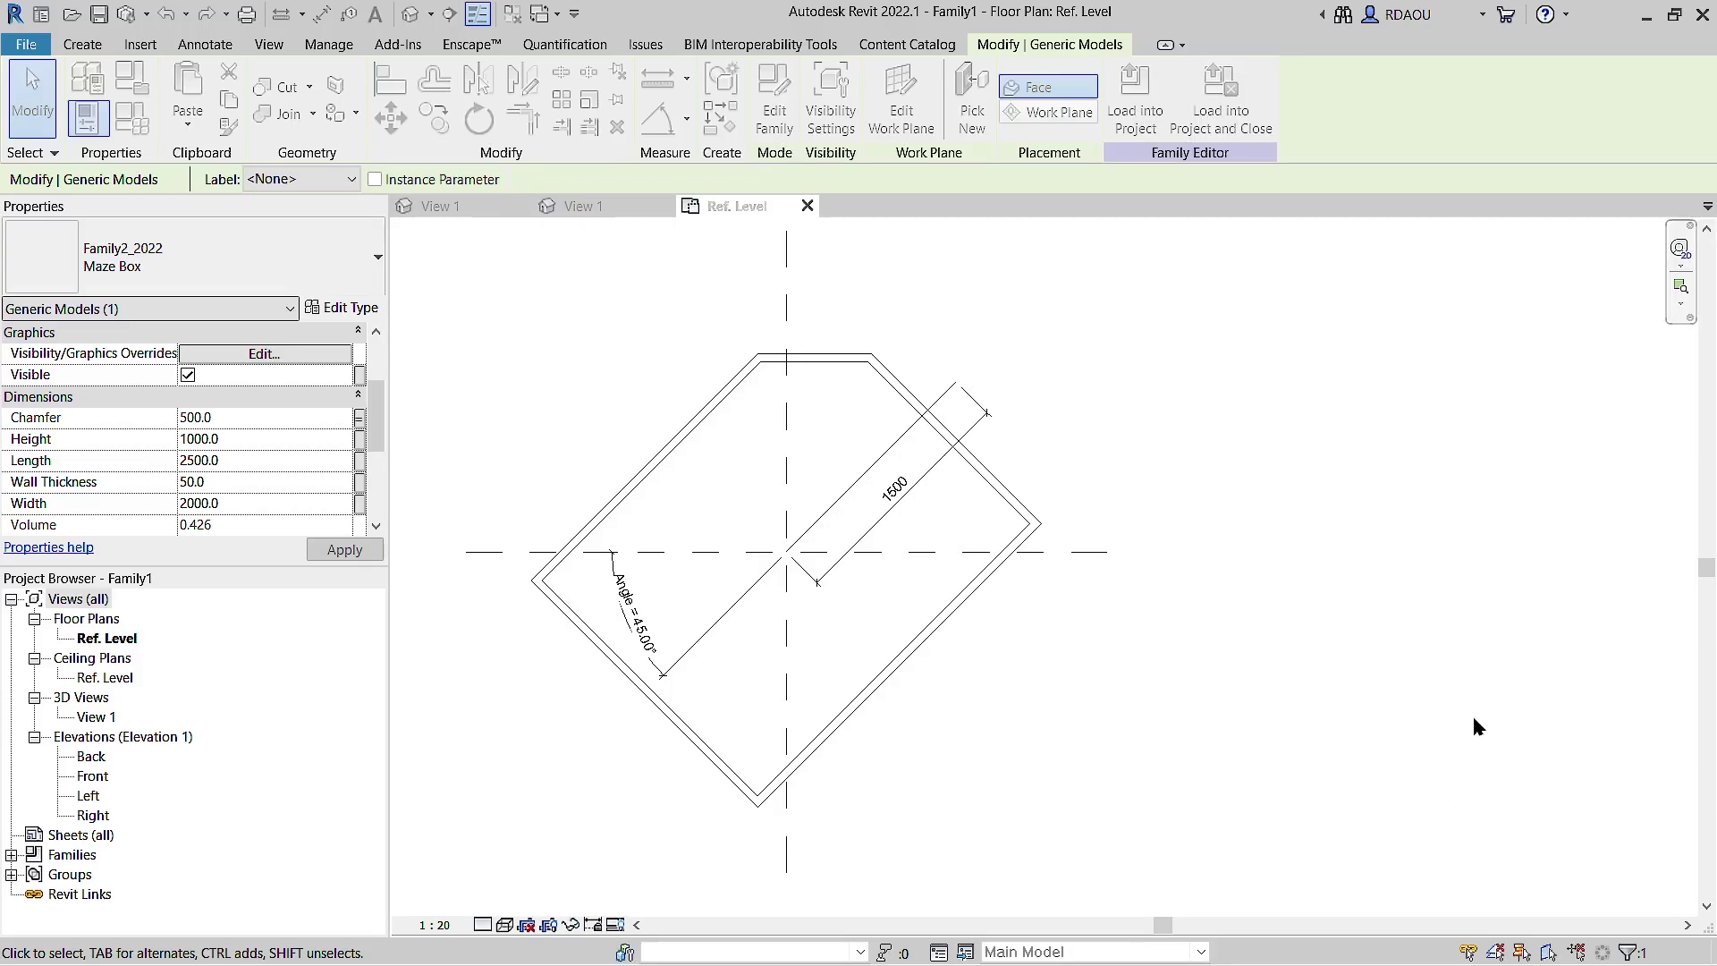
# Step: Link the Maze Box's Height and Length to new family parameters named Height and Length
pyautogui.click(359, 440)
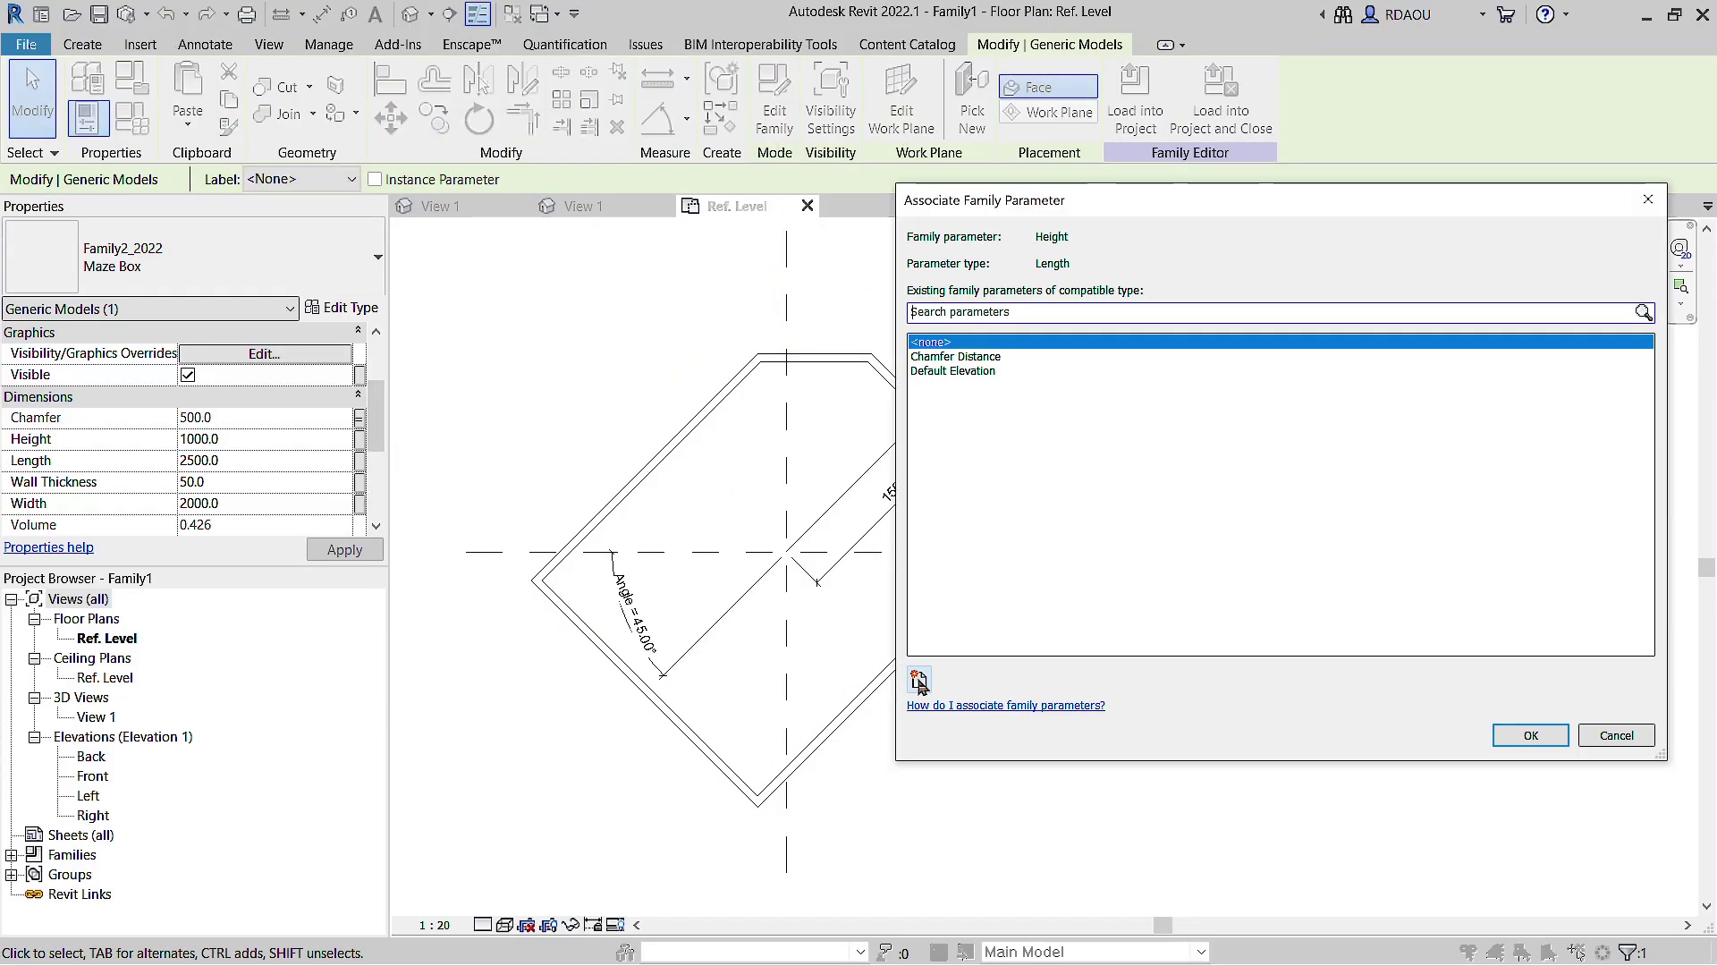
pyautogui.click(918, 679)
pyautogui.write('H')
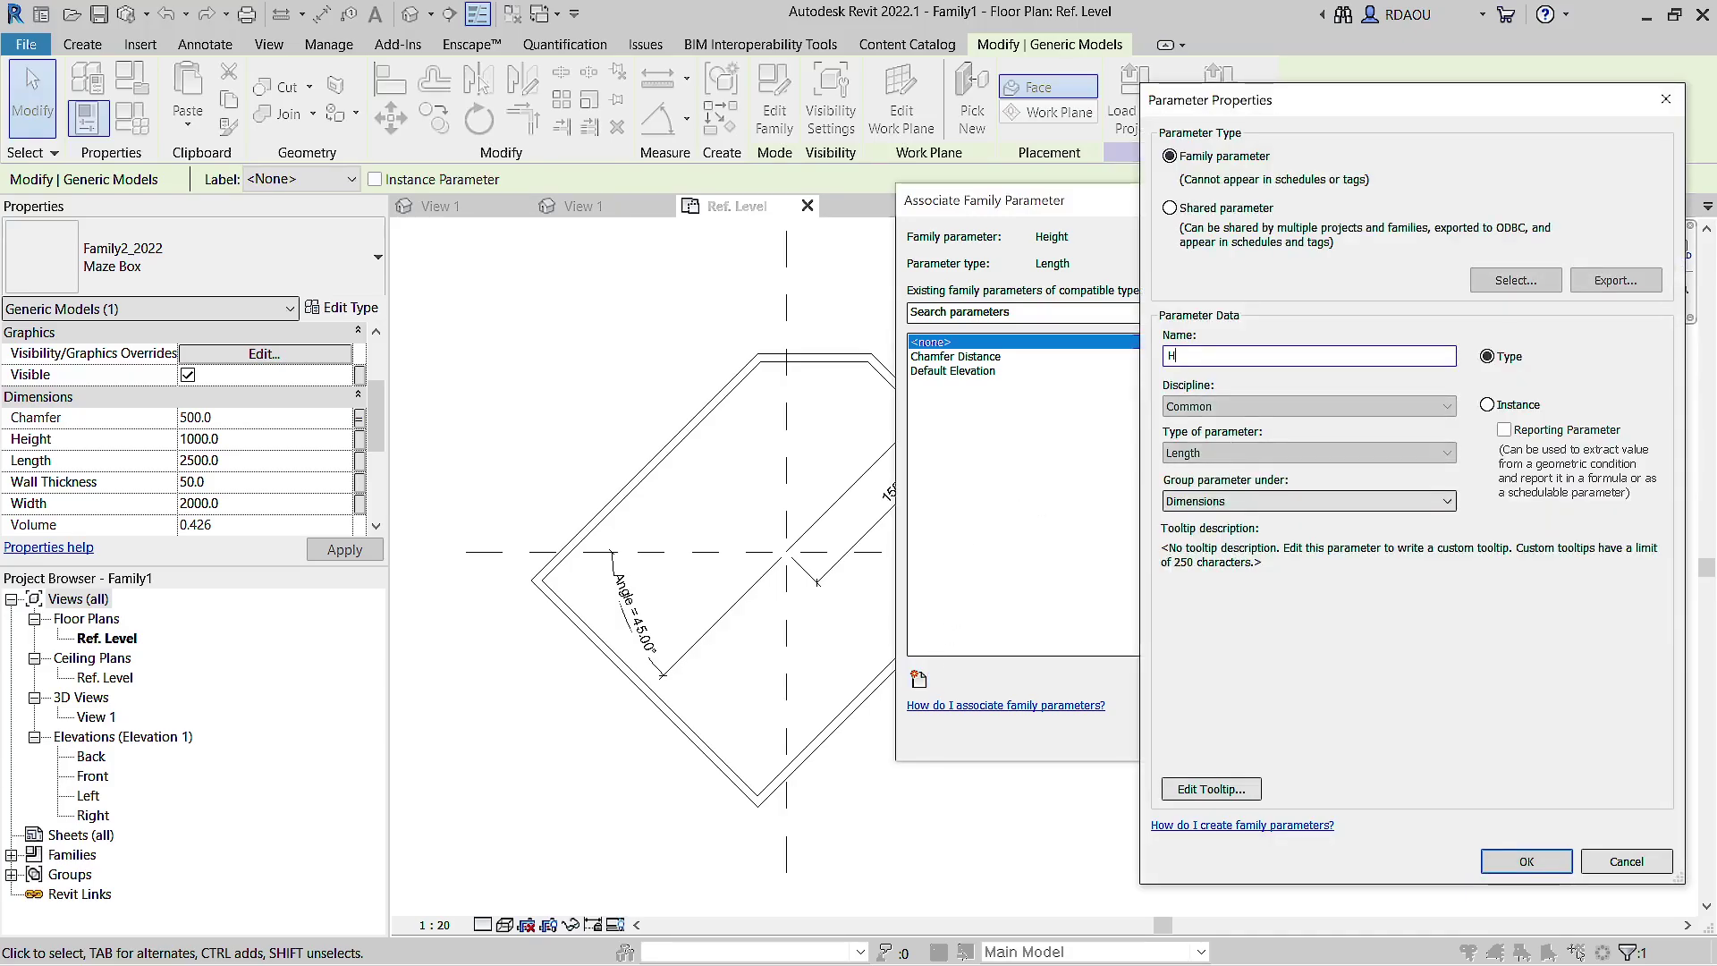
pyautogui.write('eight')
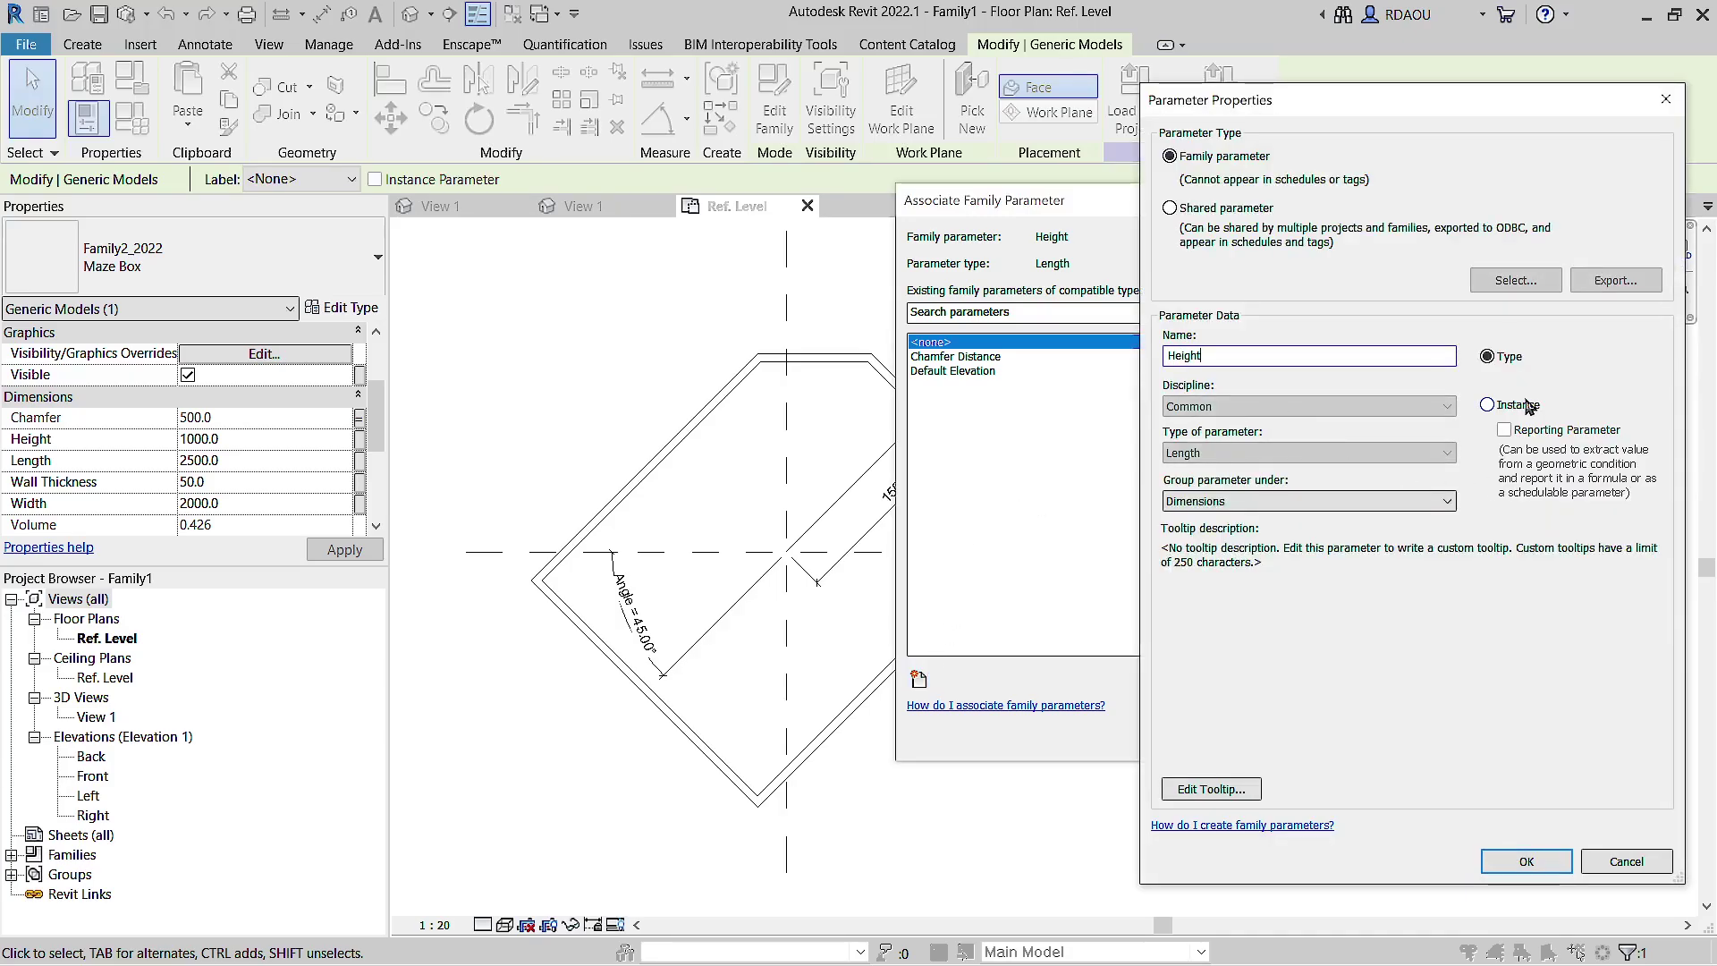
pyautogui.click(1524, 862)
pyautogui.click(1528, 736)
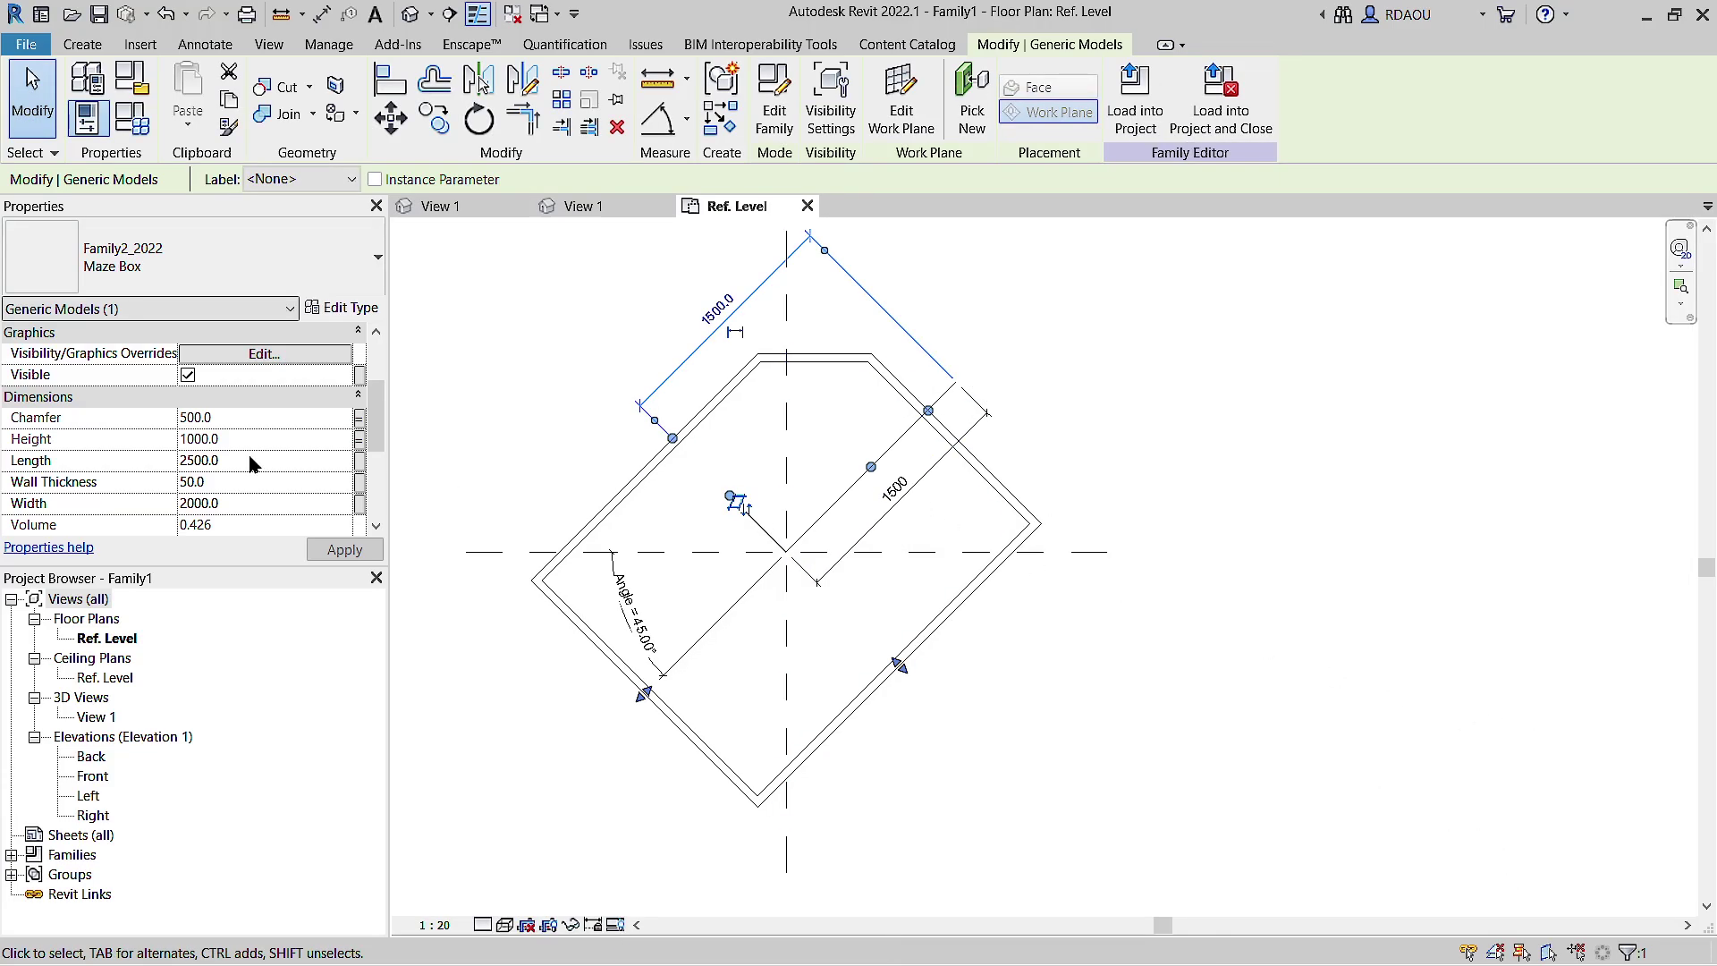
pyautogui.click(360, 462)
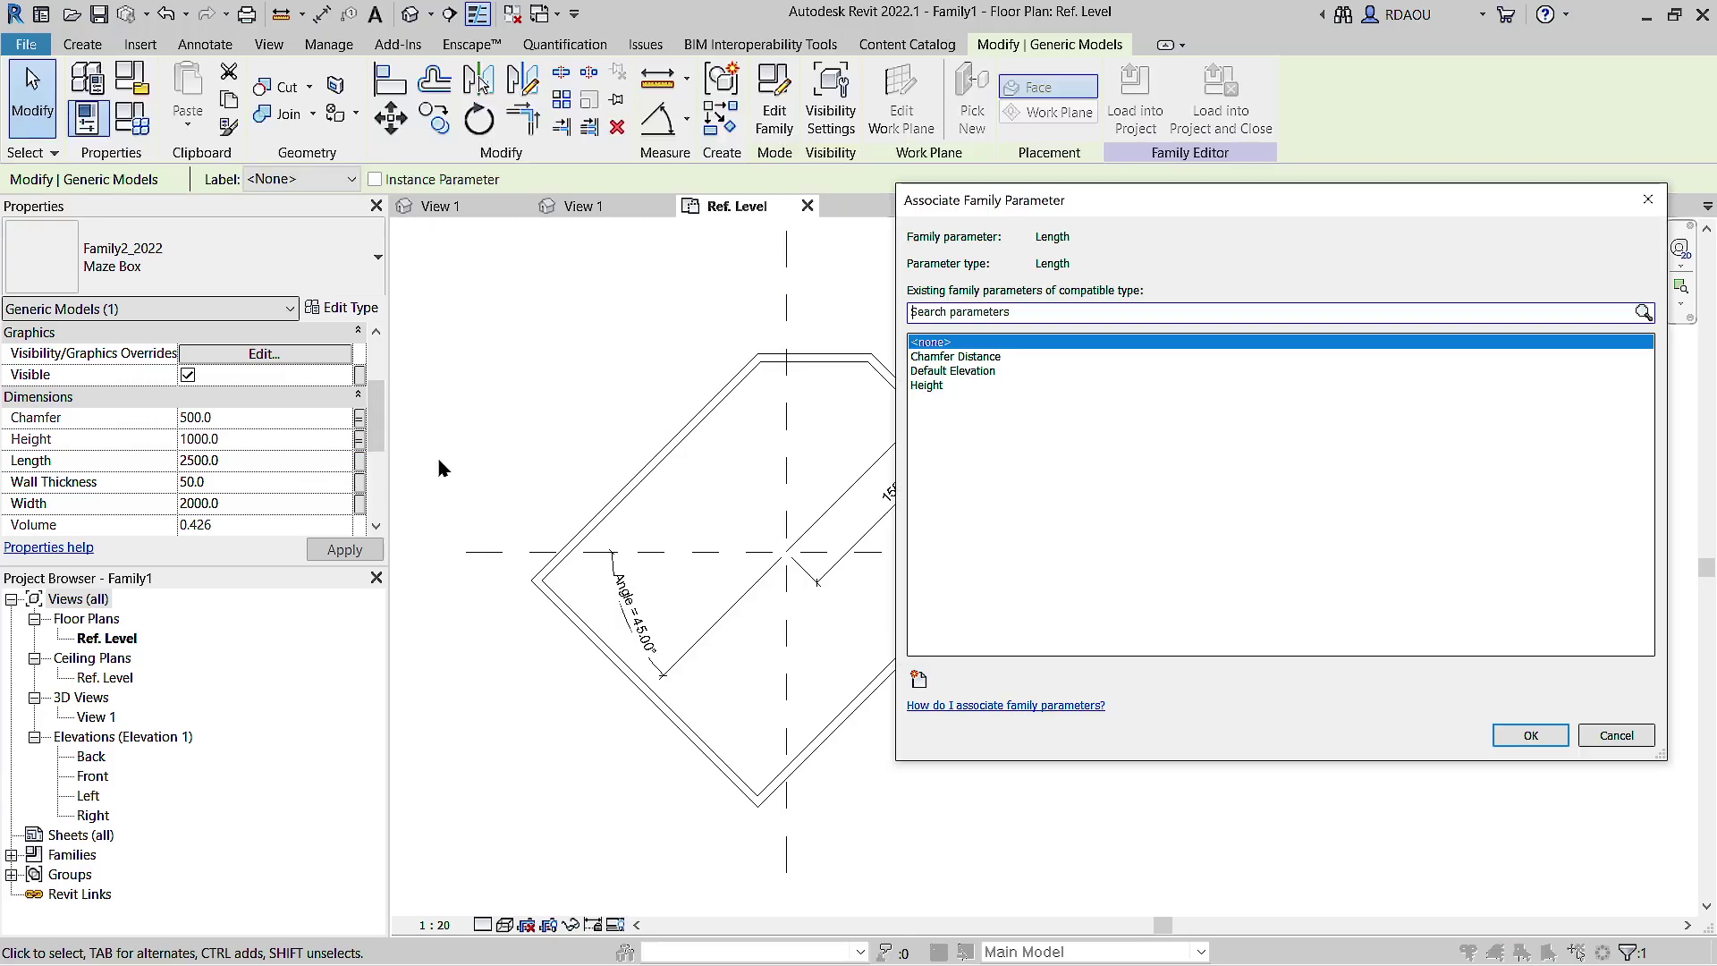
pyautogui.click(919, 680)
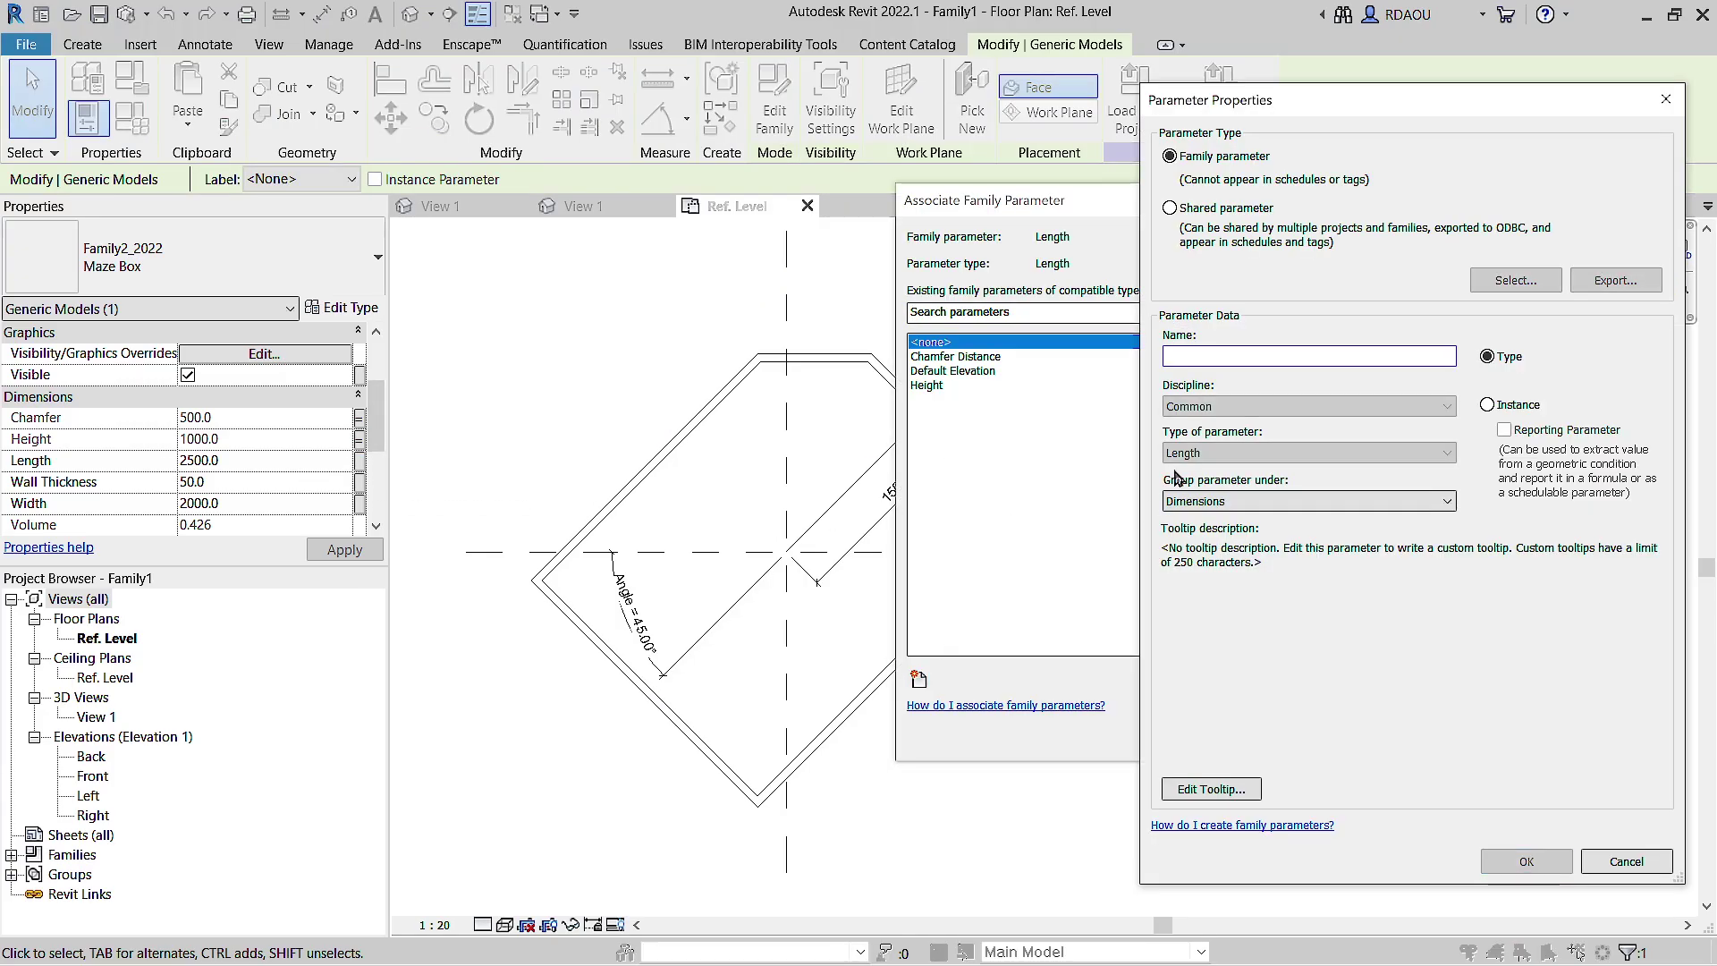
pyautogui.write('Length')
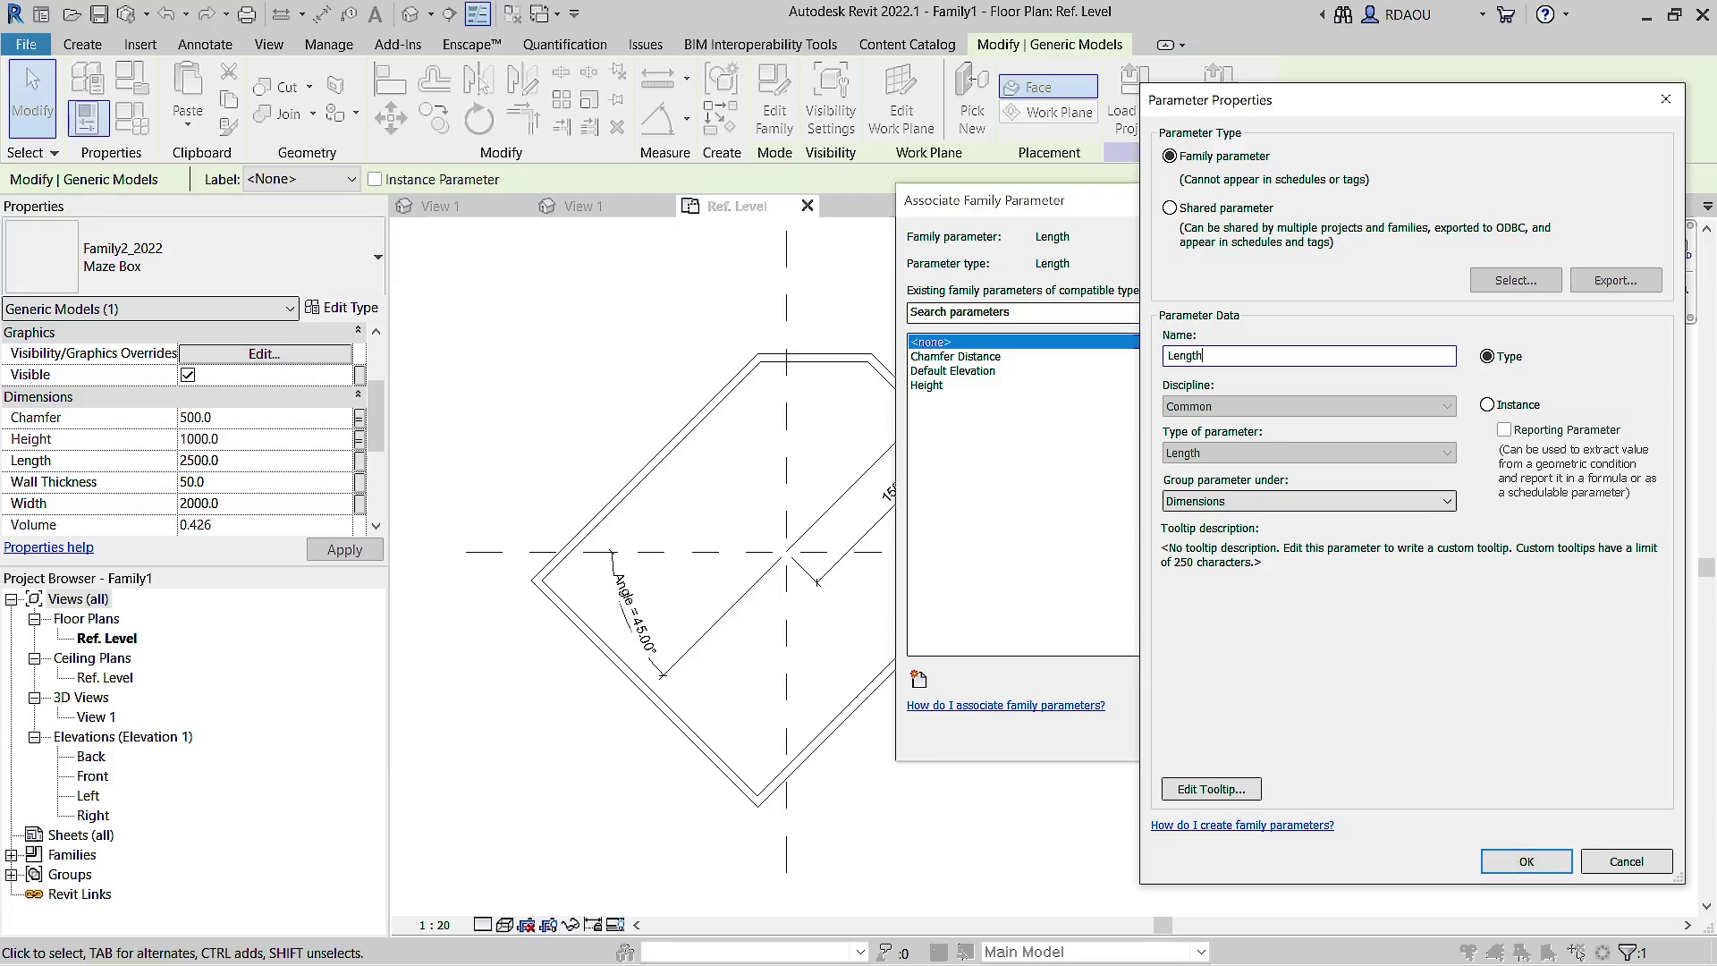
pyautogui.click(1527, 861)
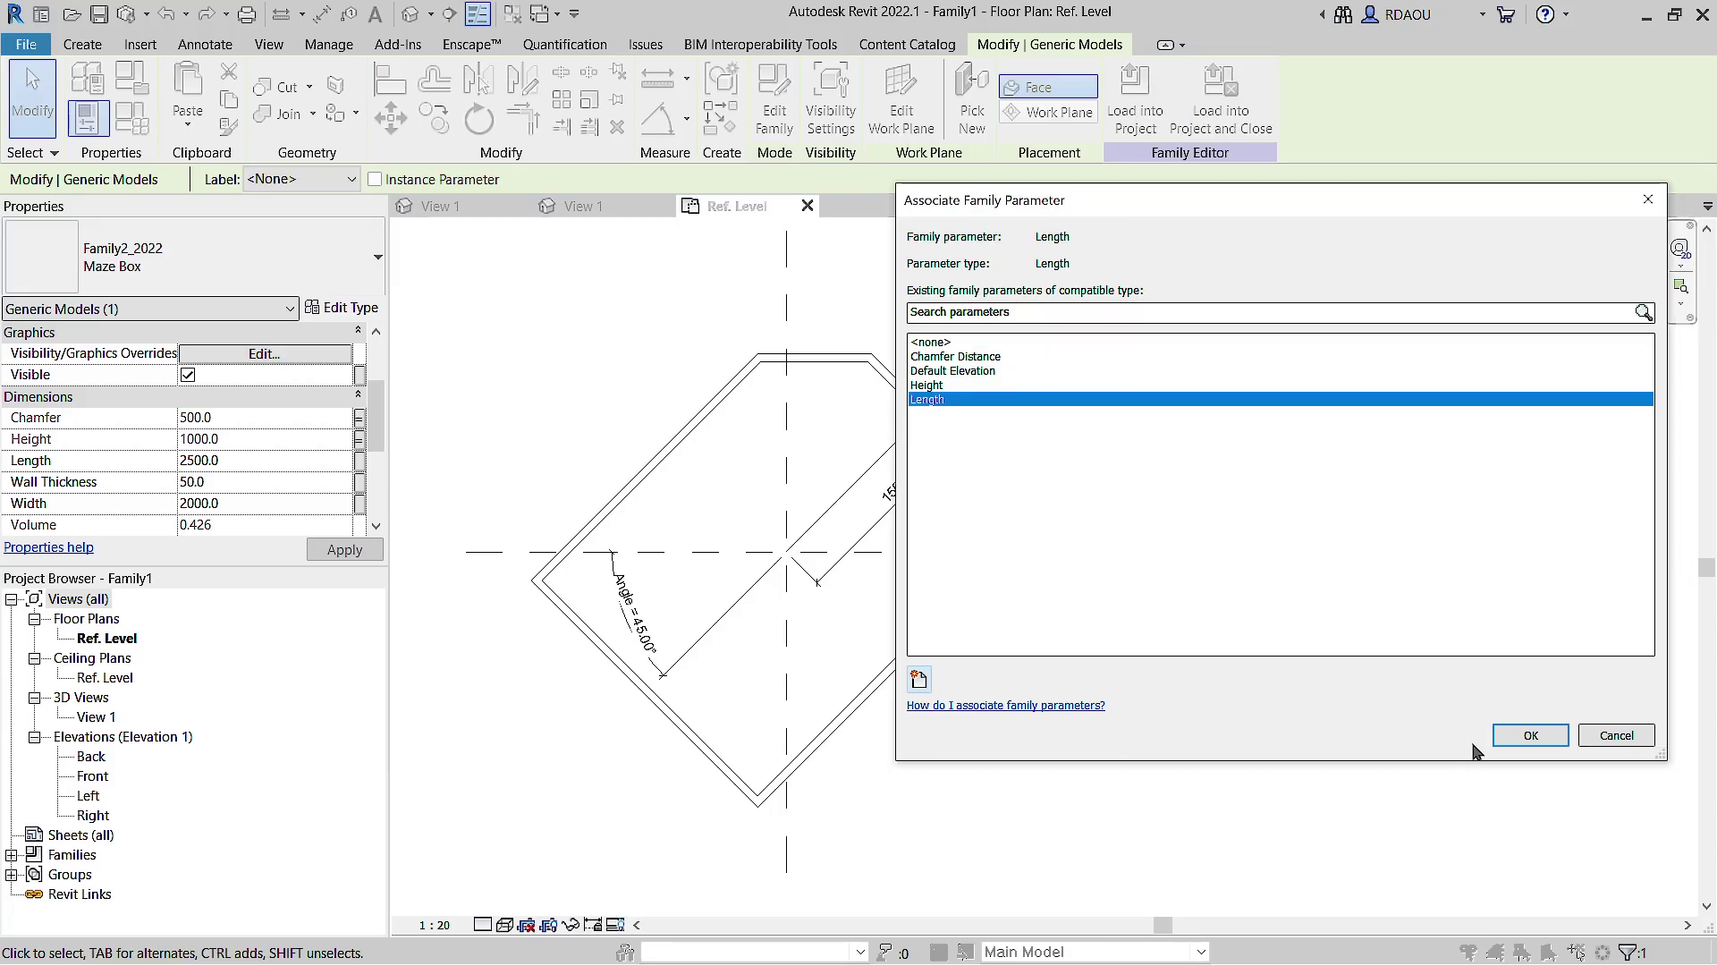
pyautogui.click(1505, 731)
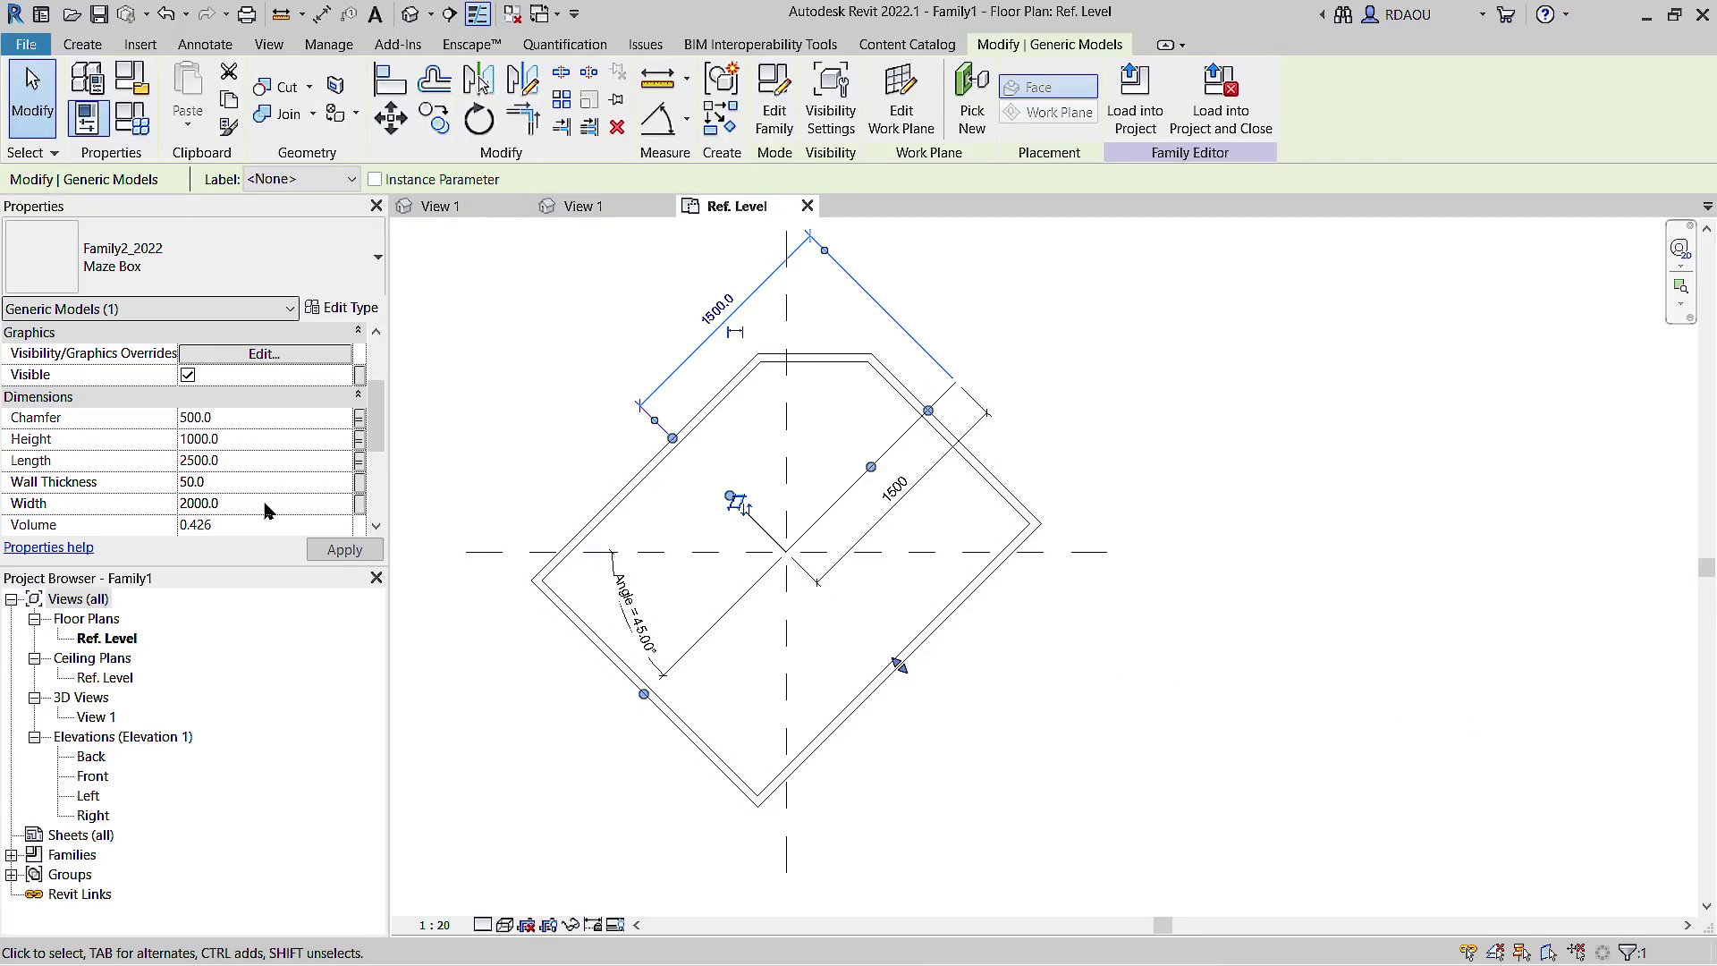
# Step: Link the Maze Box's Wall Thickness and Width to new same-named family parameters
pyautogui.click(359, 483)
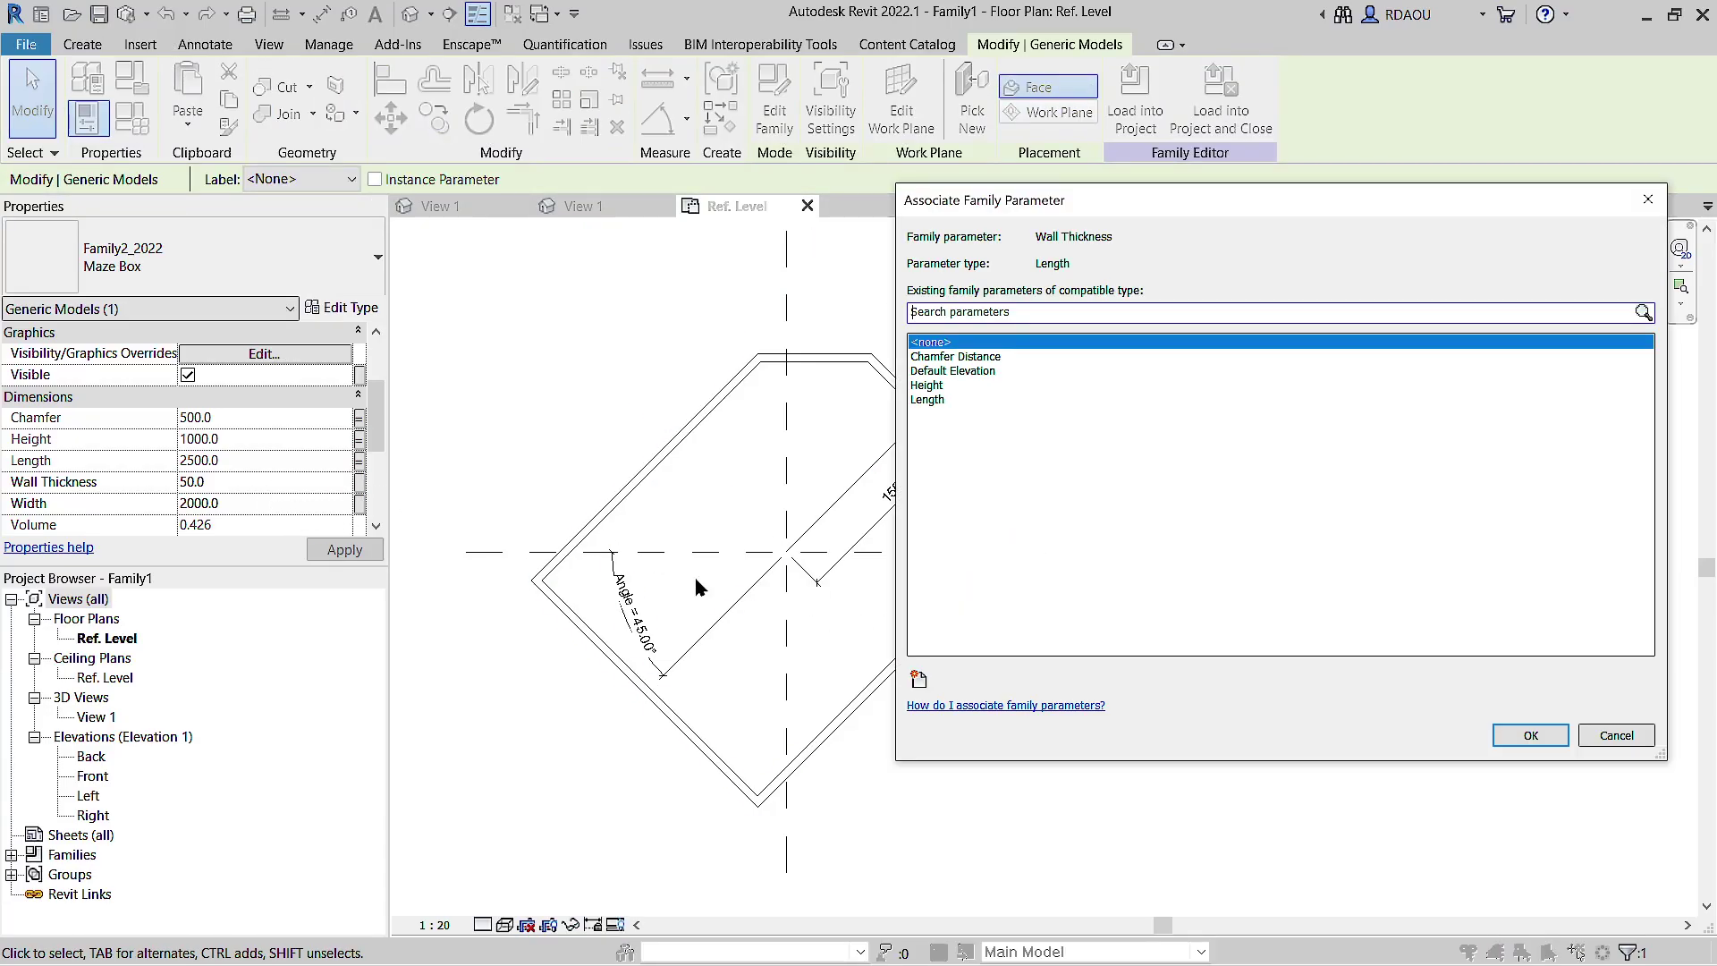
pyautogui.click(921, 680)
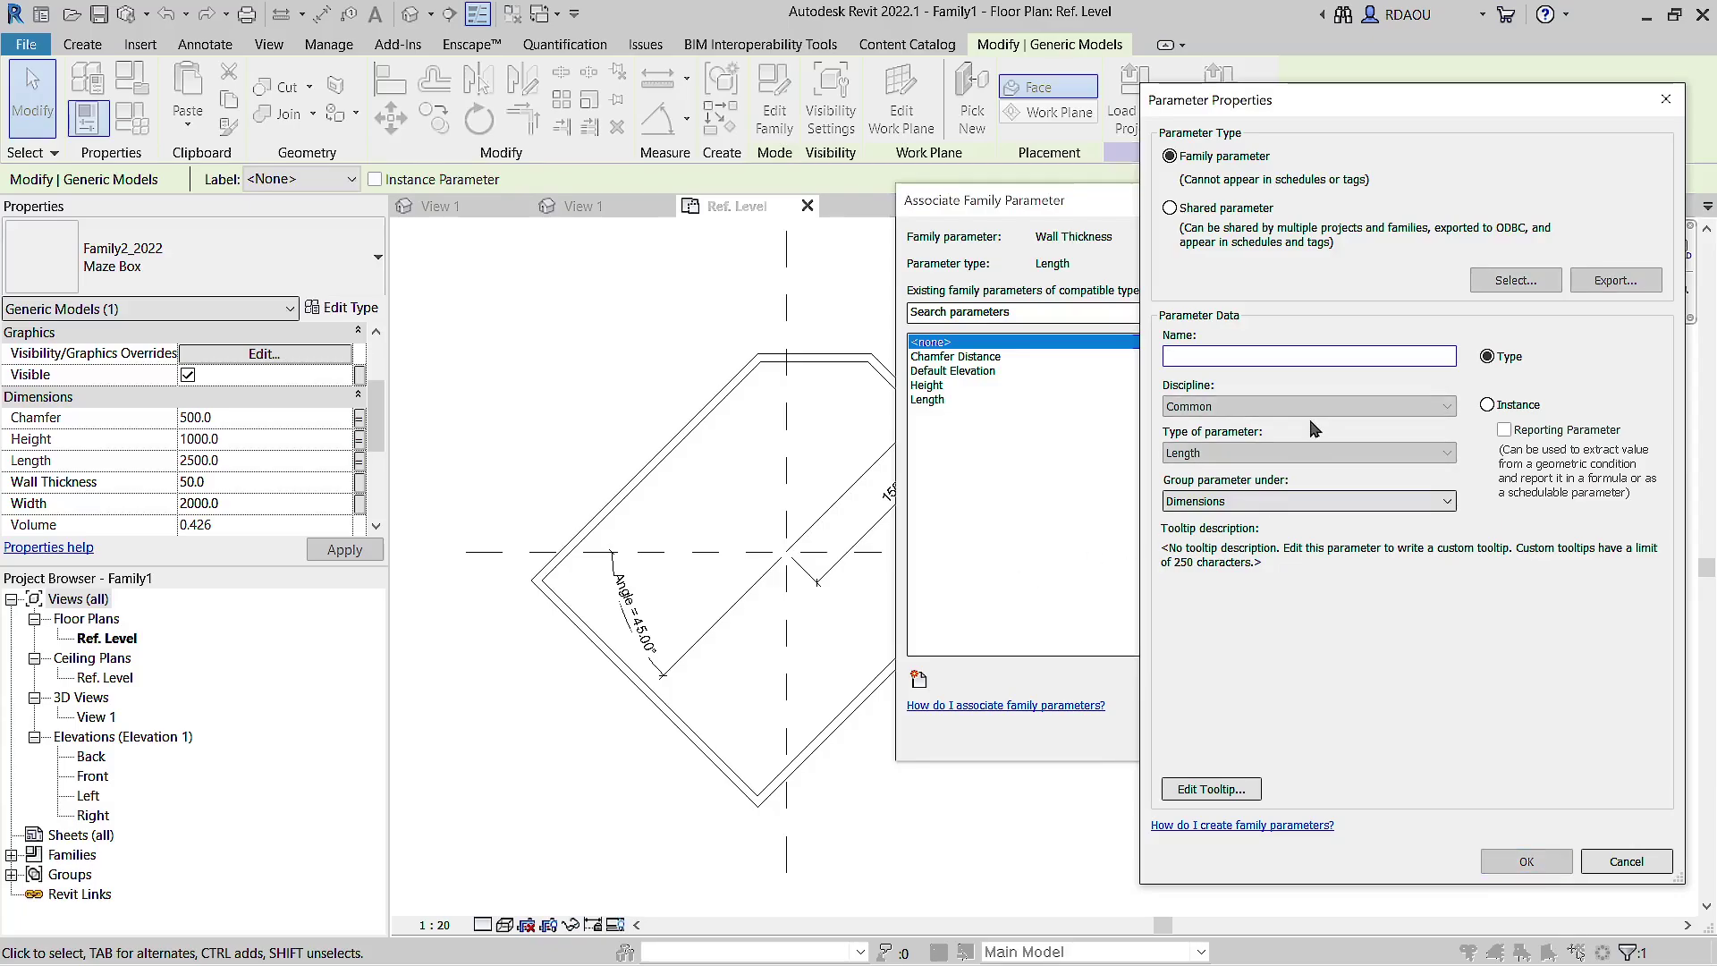
pyautogui.write('Wall Thickness')
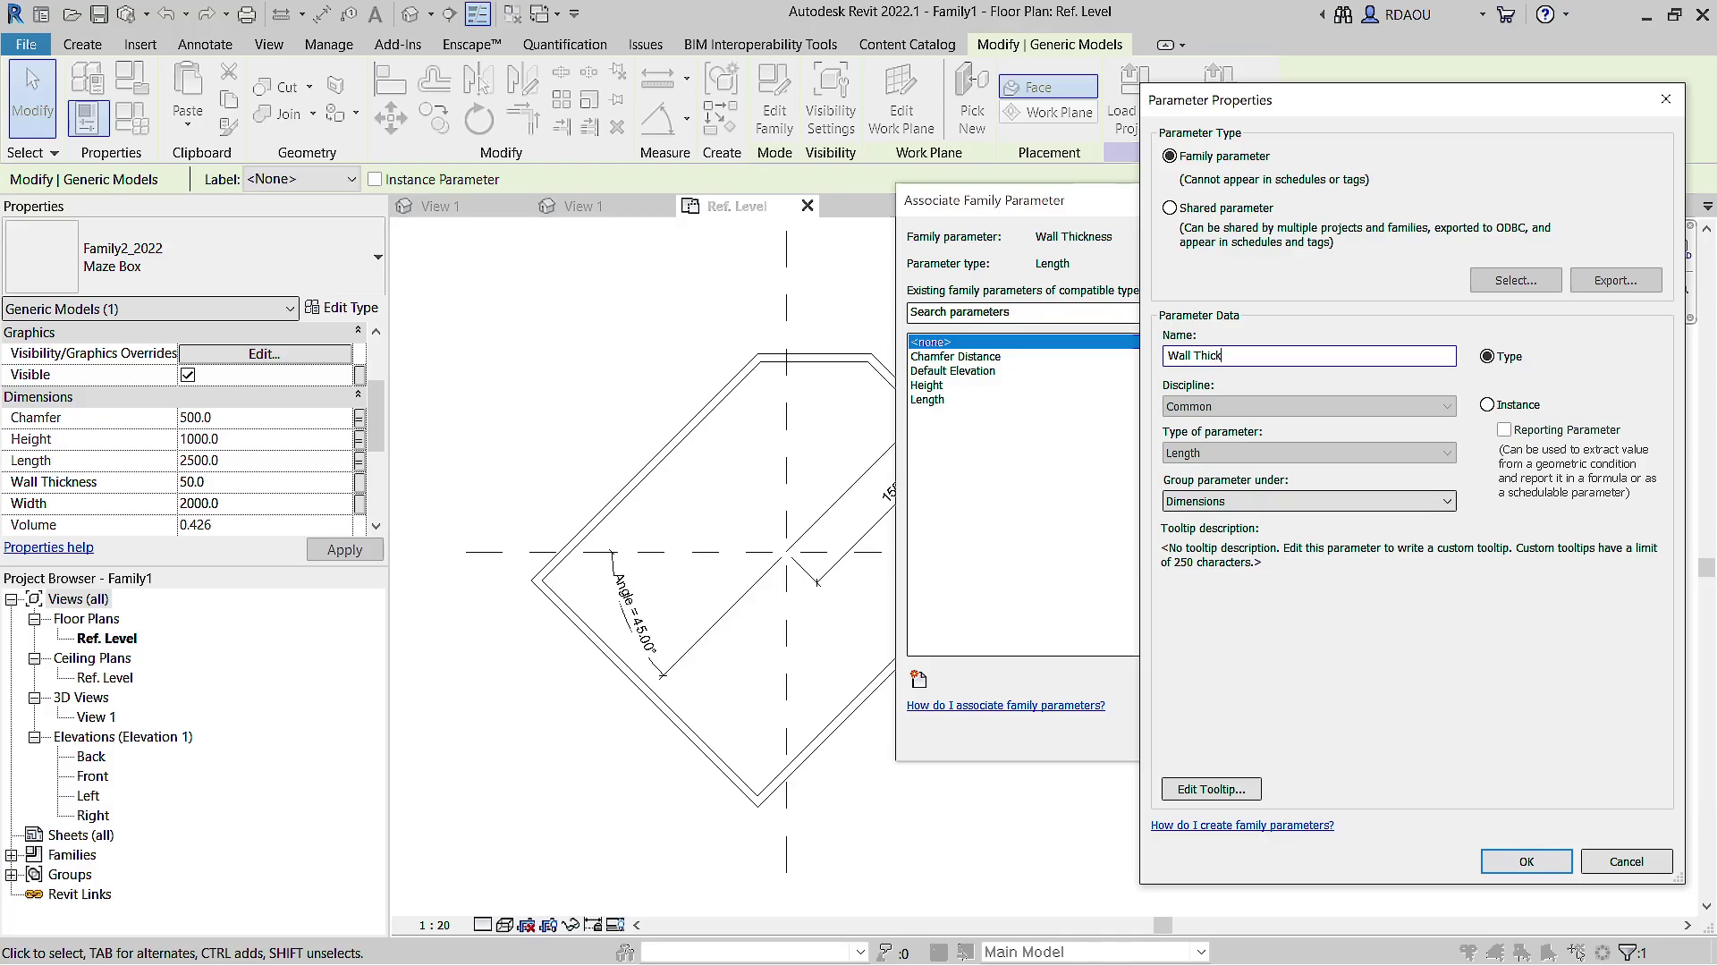
pyautogui.click(1527, 861)
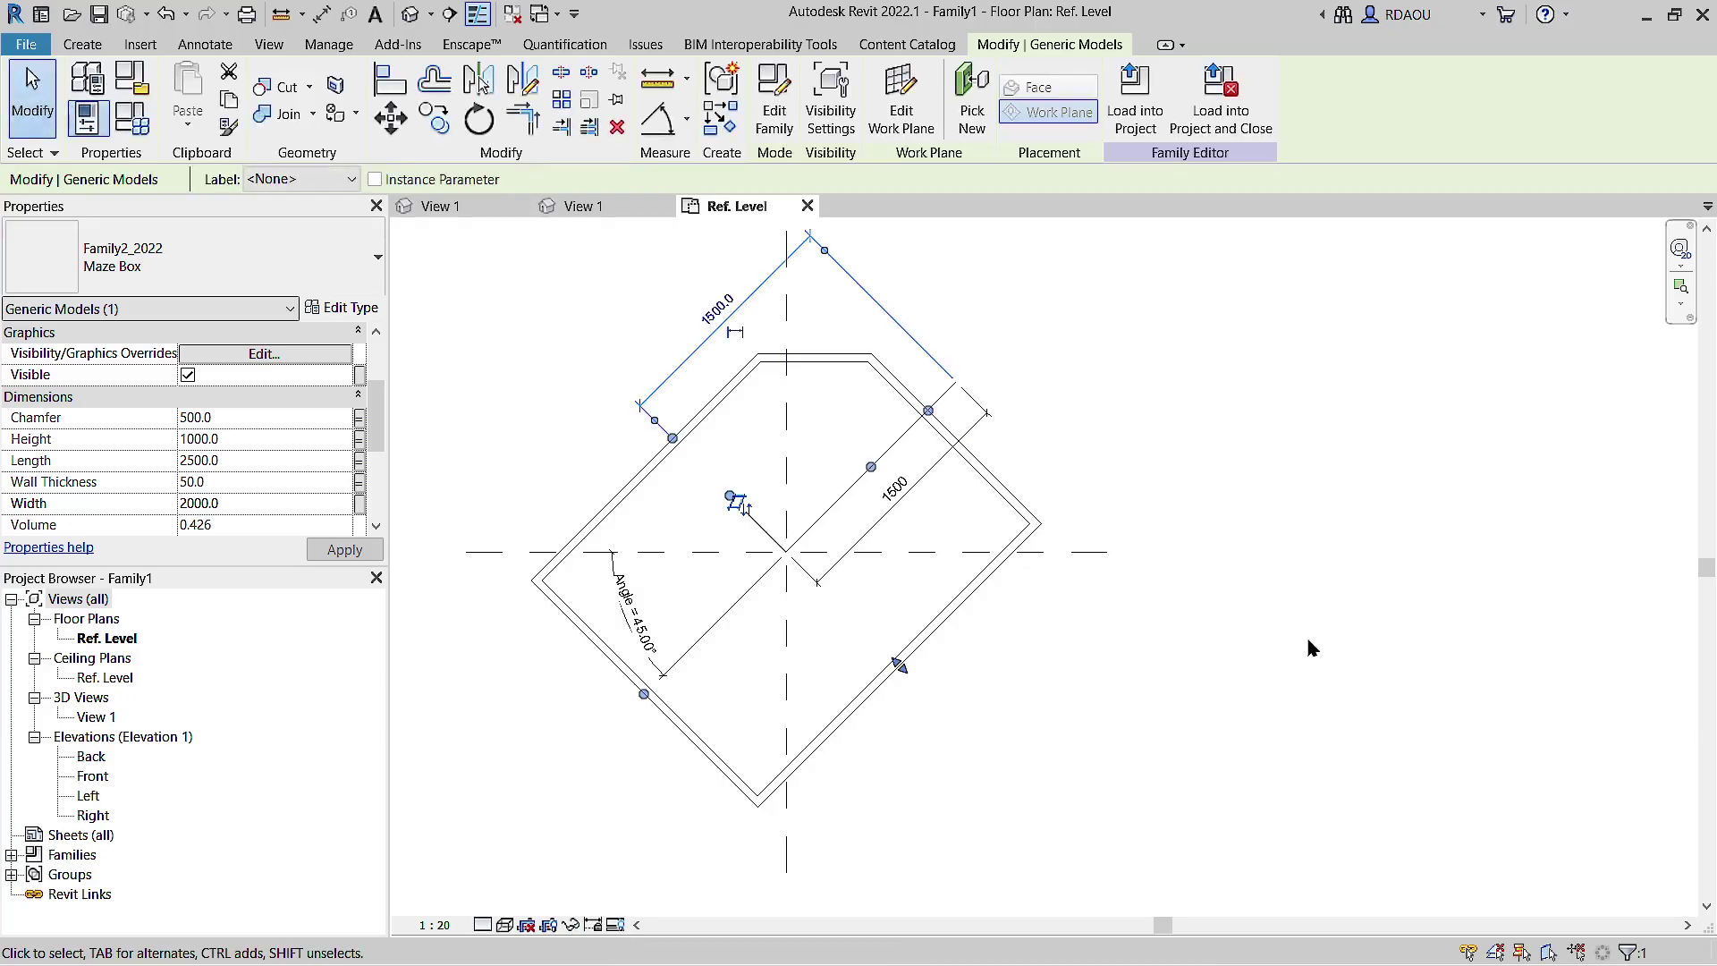
pyautogui.click(359, 506)
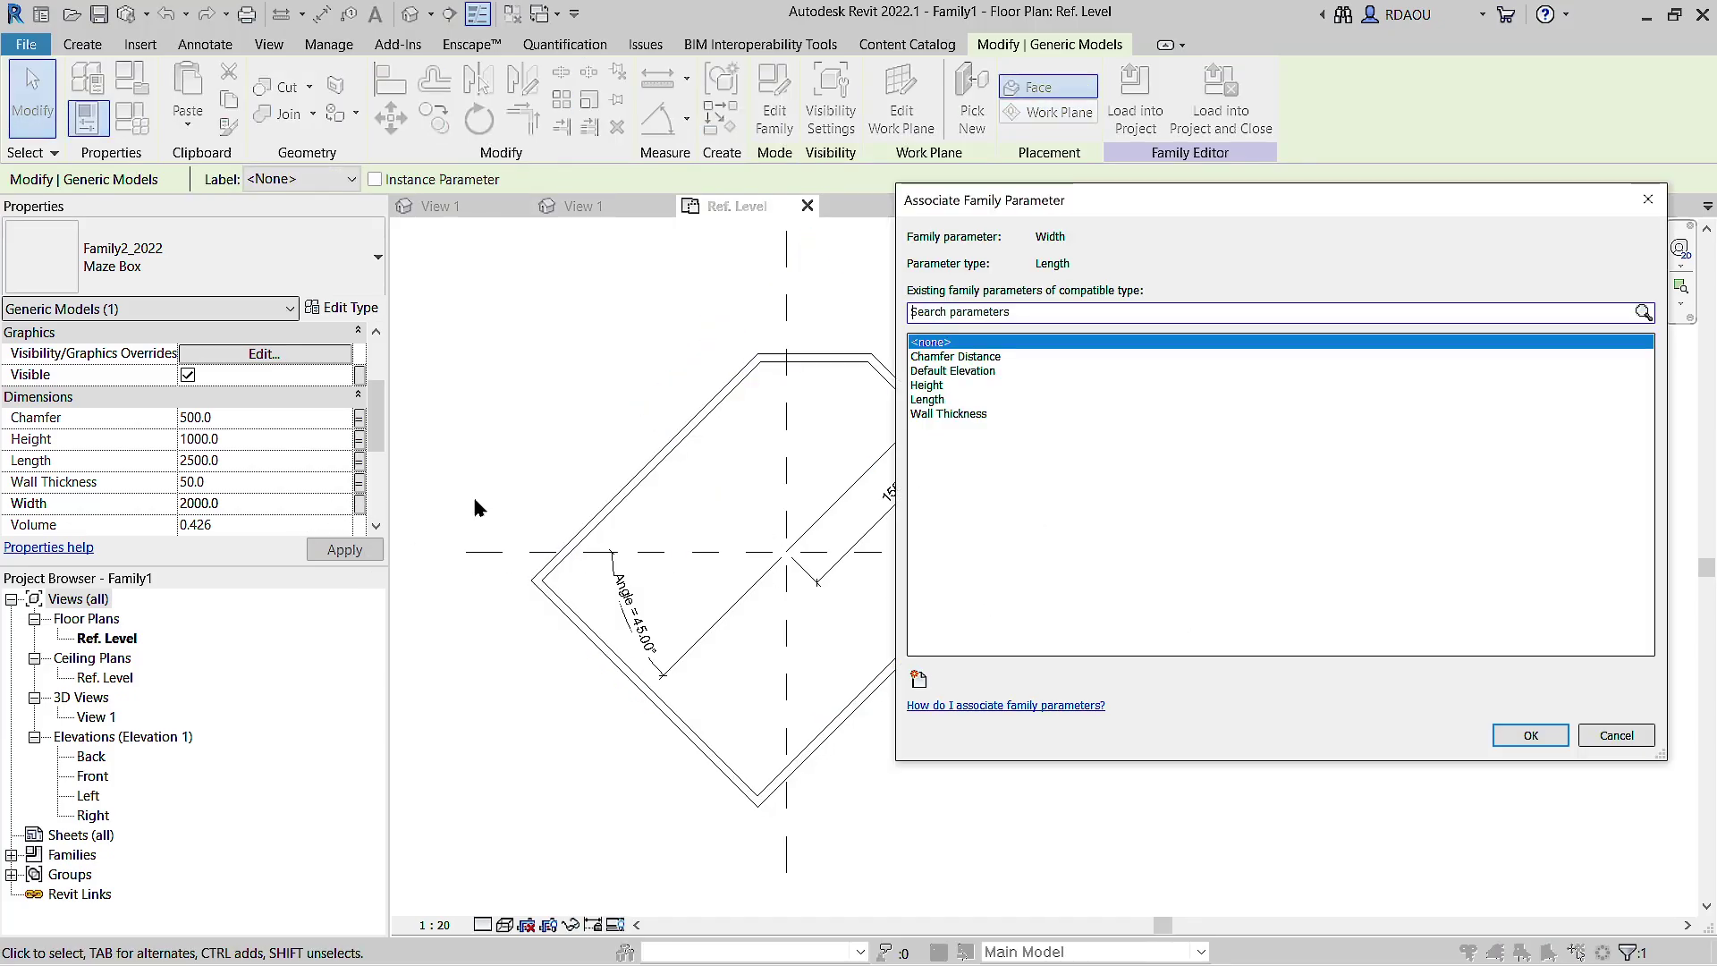
pyautogui.click(918, 680)
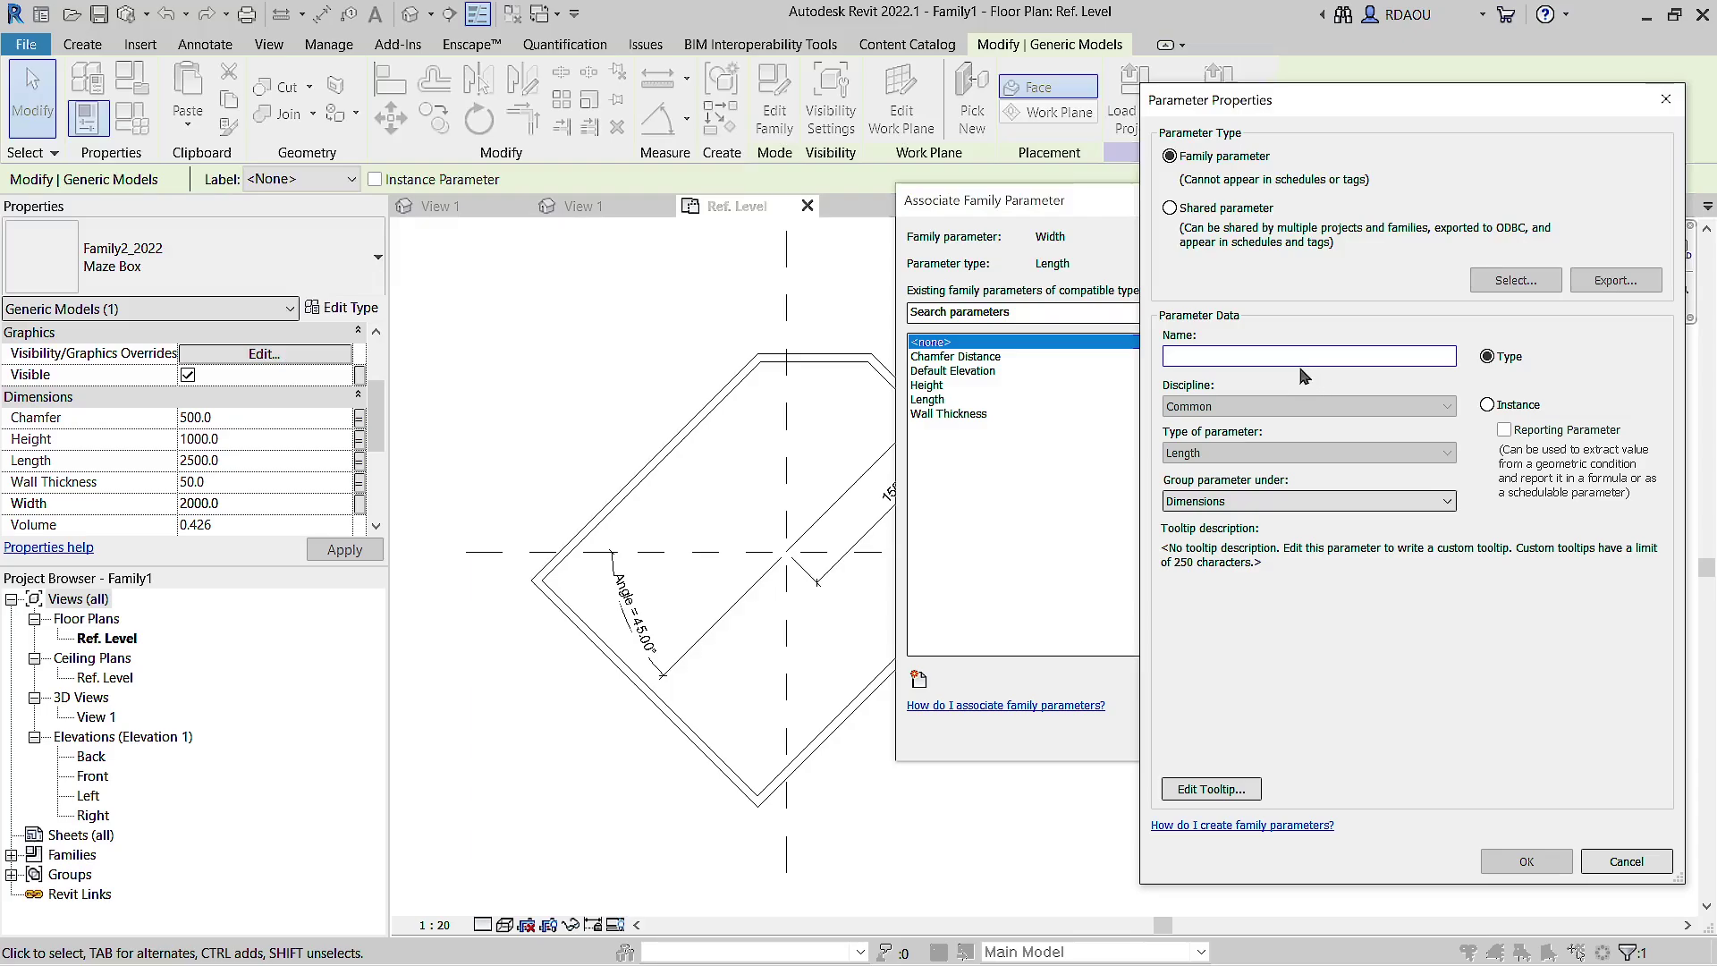
pyautogui.write('Wid')
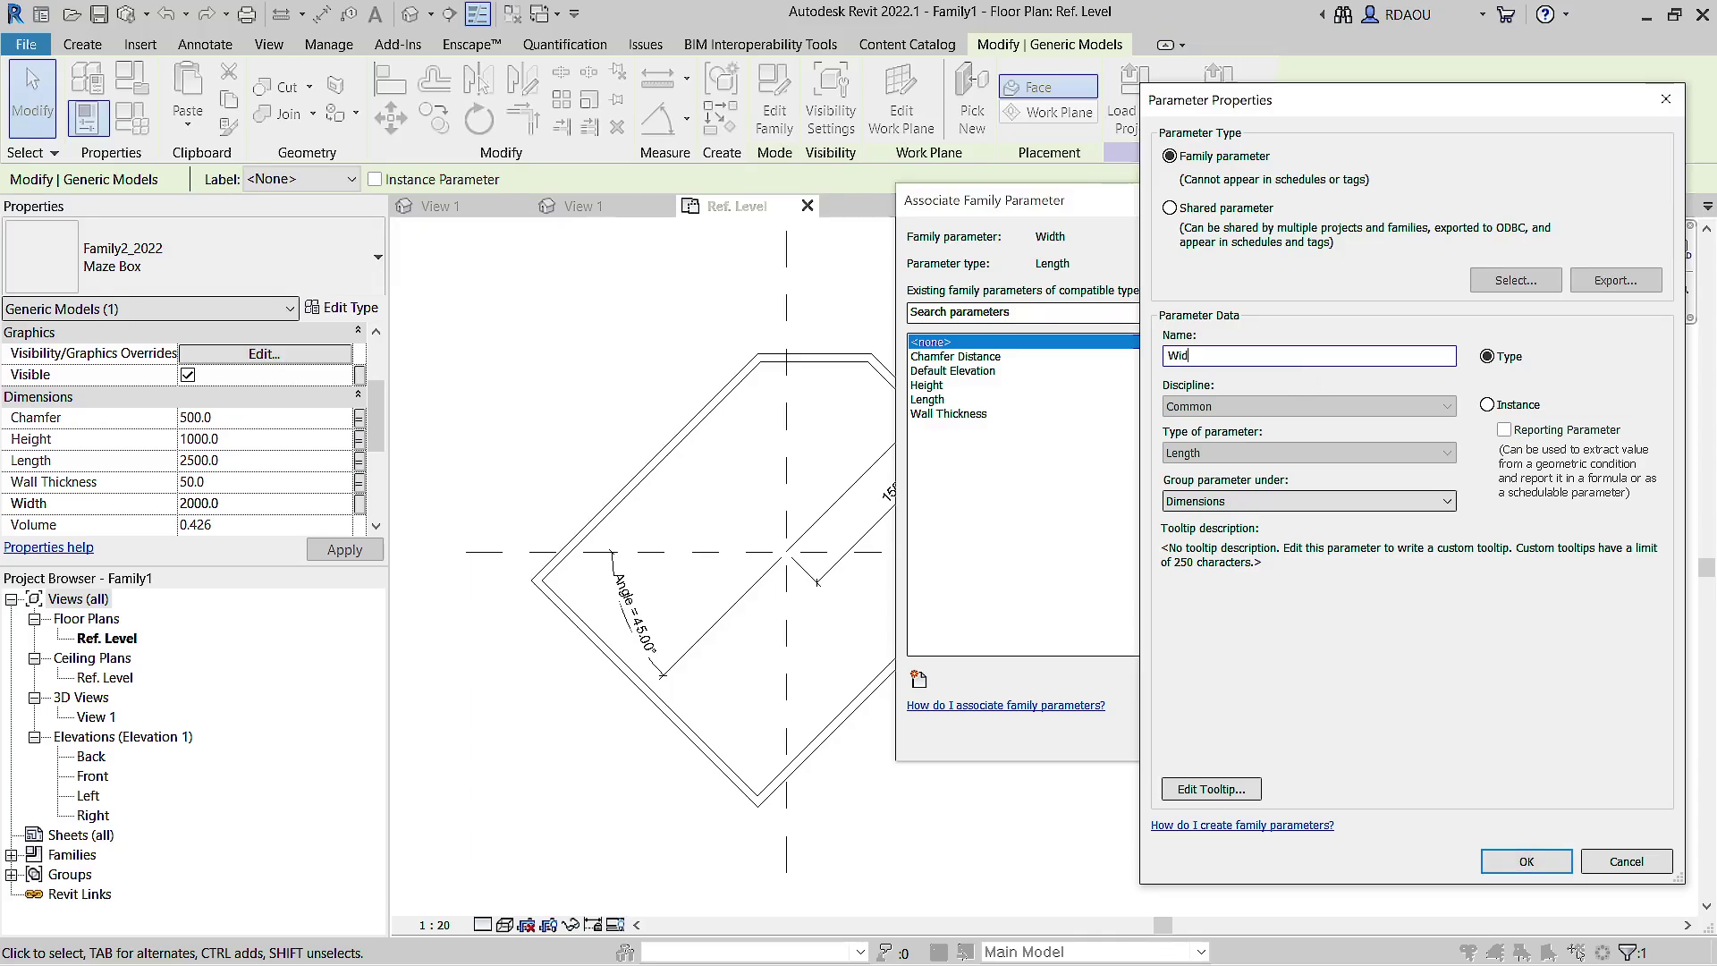
pyautogui.write('th')
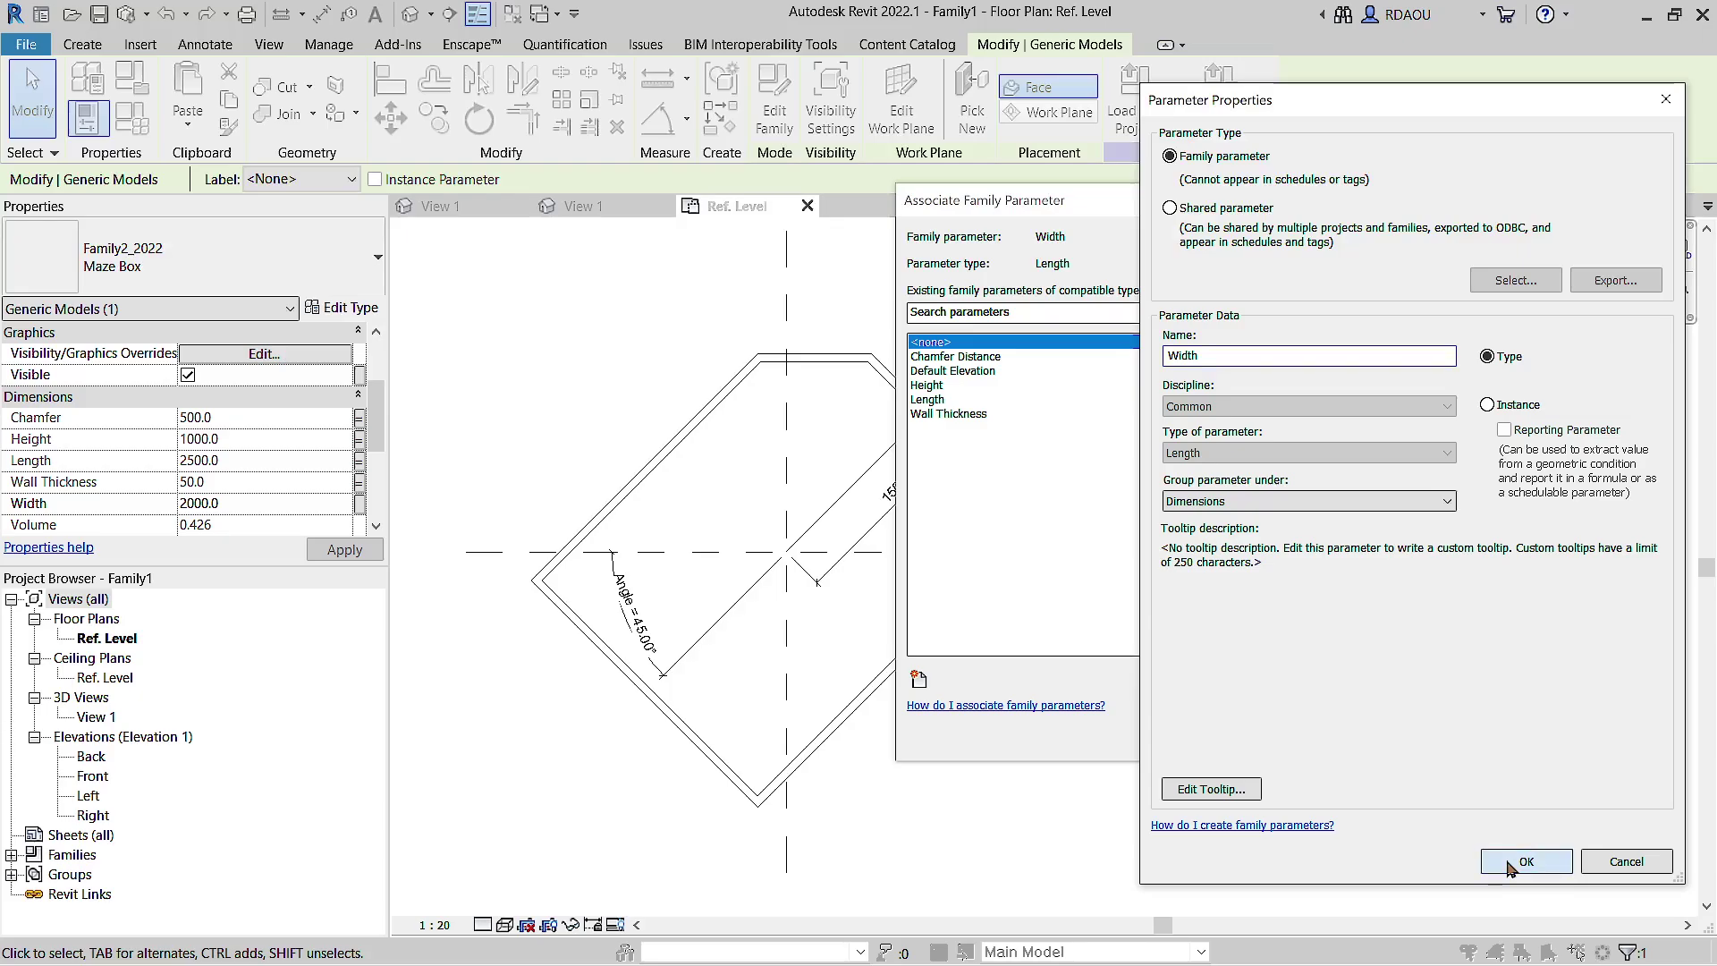
pyautogui.click(1527, 860)
pyautogui.click(1531, 735)
pyautogui.scroll(-2, 1167, 721)
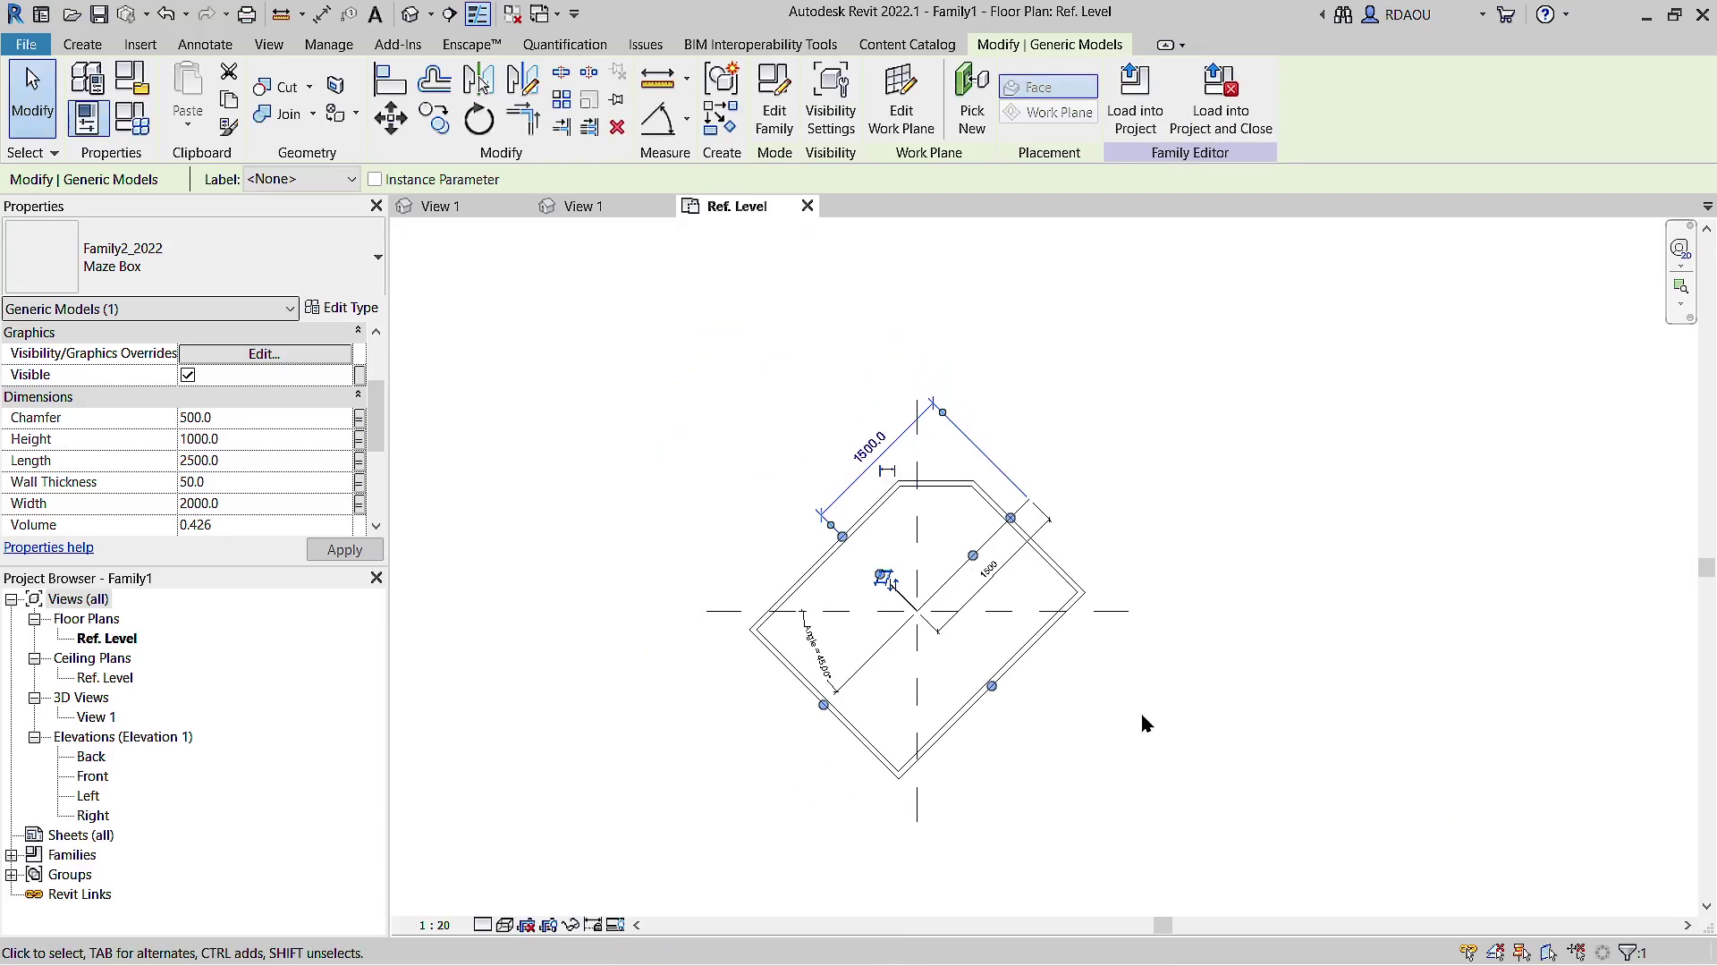
pyautogui.click(607, 696)
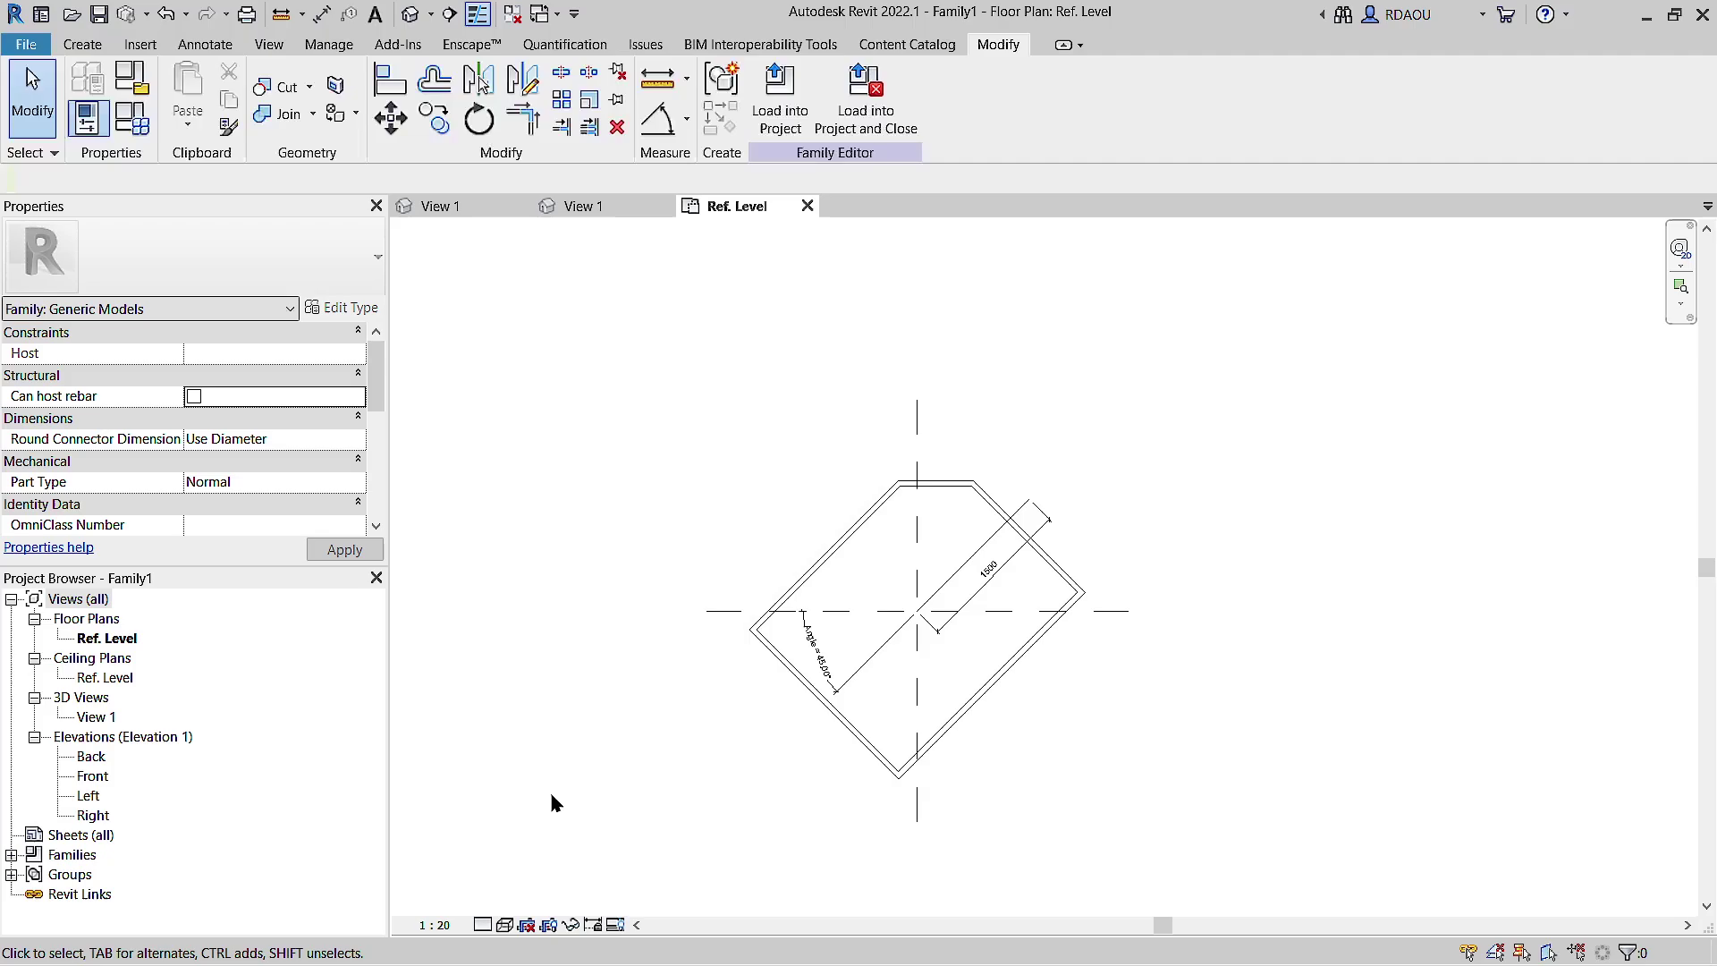
pyautogui.scroll(-1, 306, 467)
pyautogui.click(773, 651)
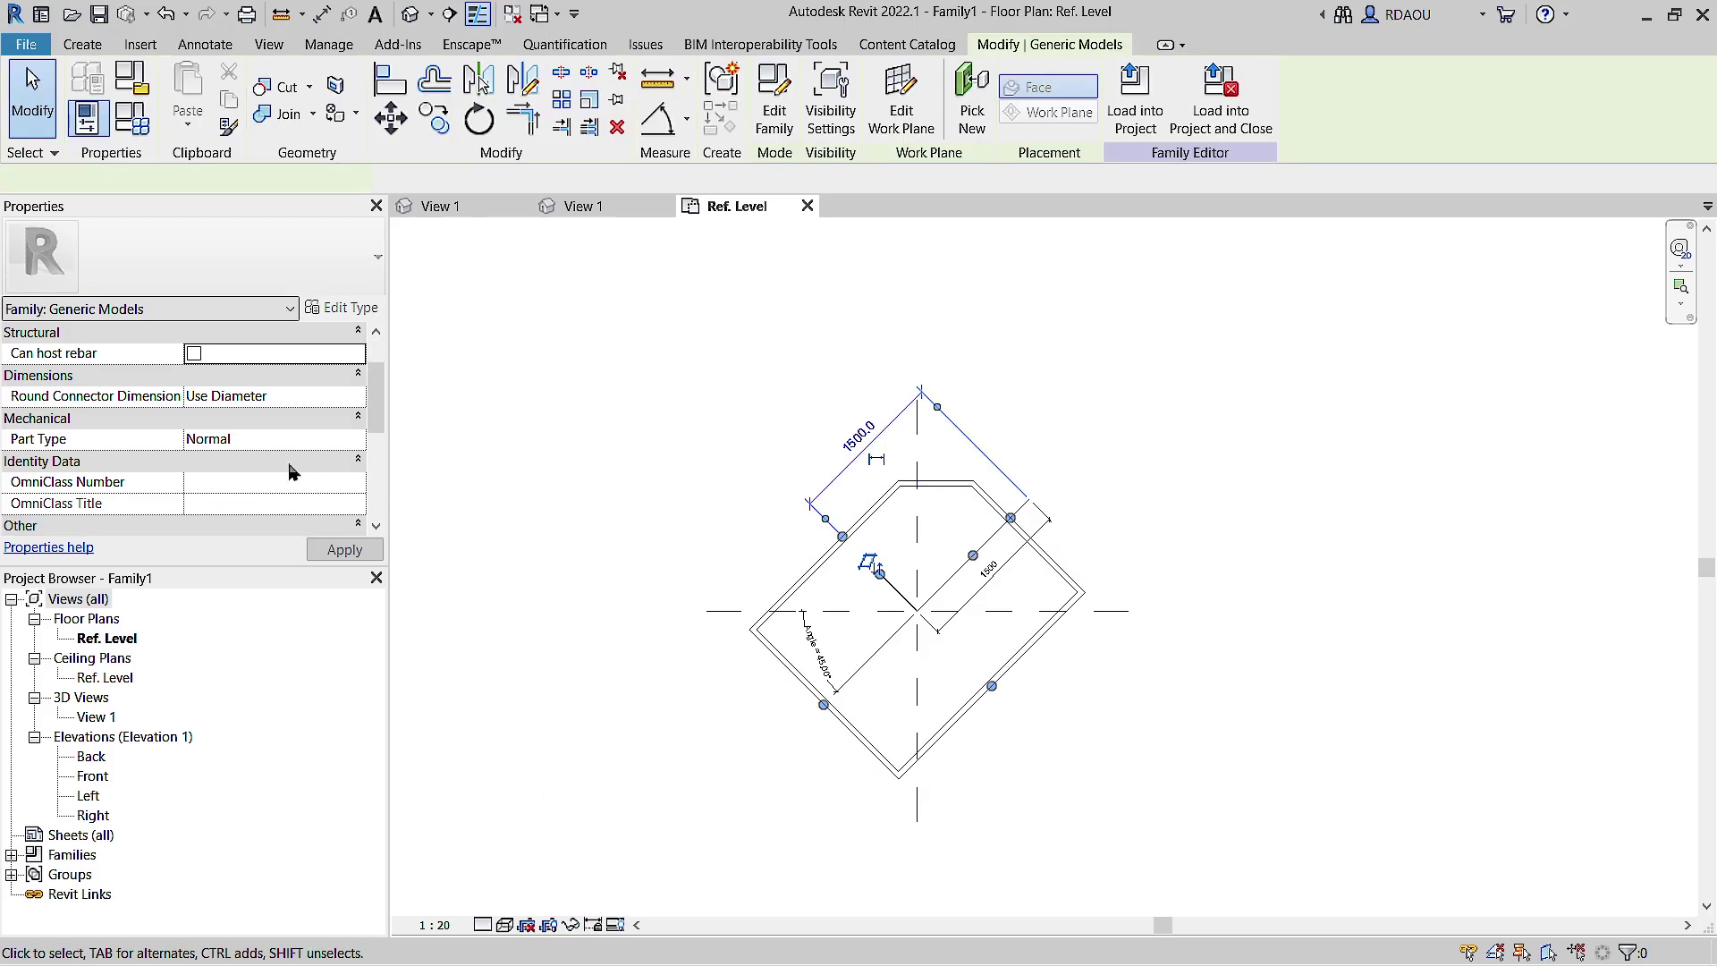
pyautogui.scroll(-2, 250, 431)
pyautogui.scroll(2, 253, 432)
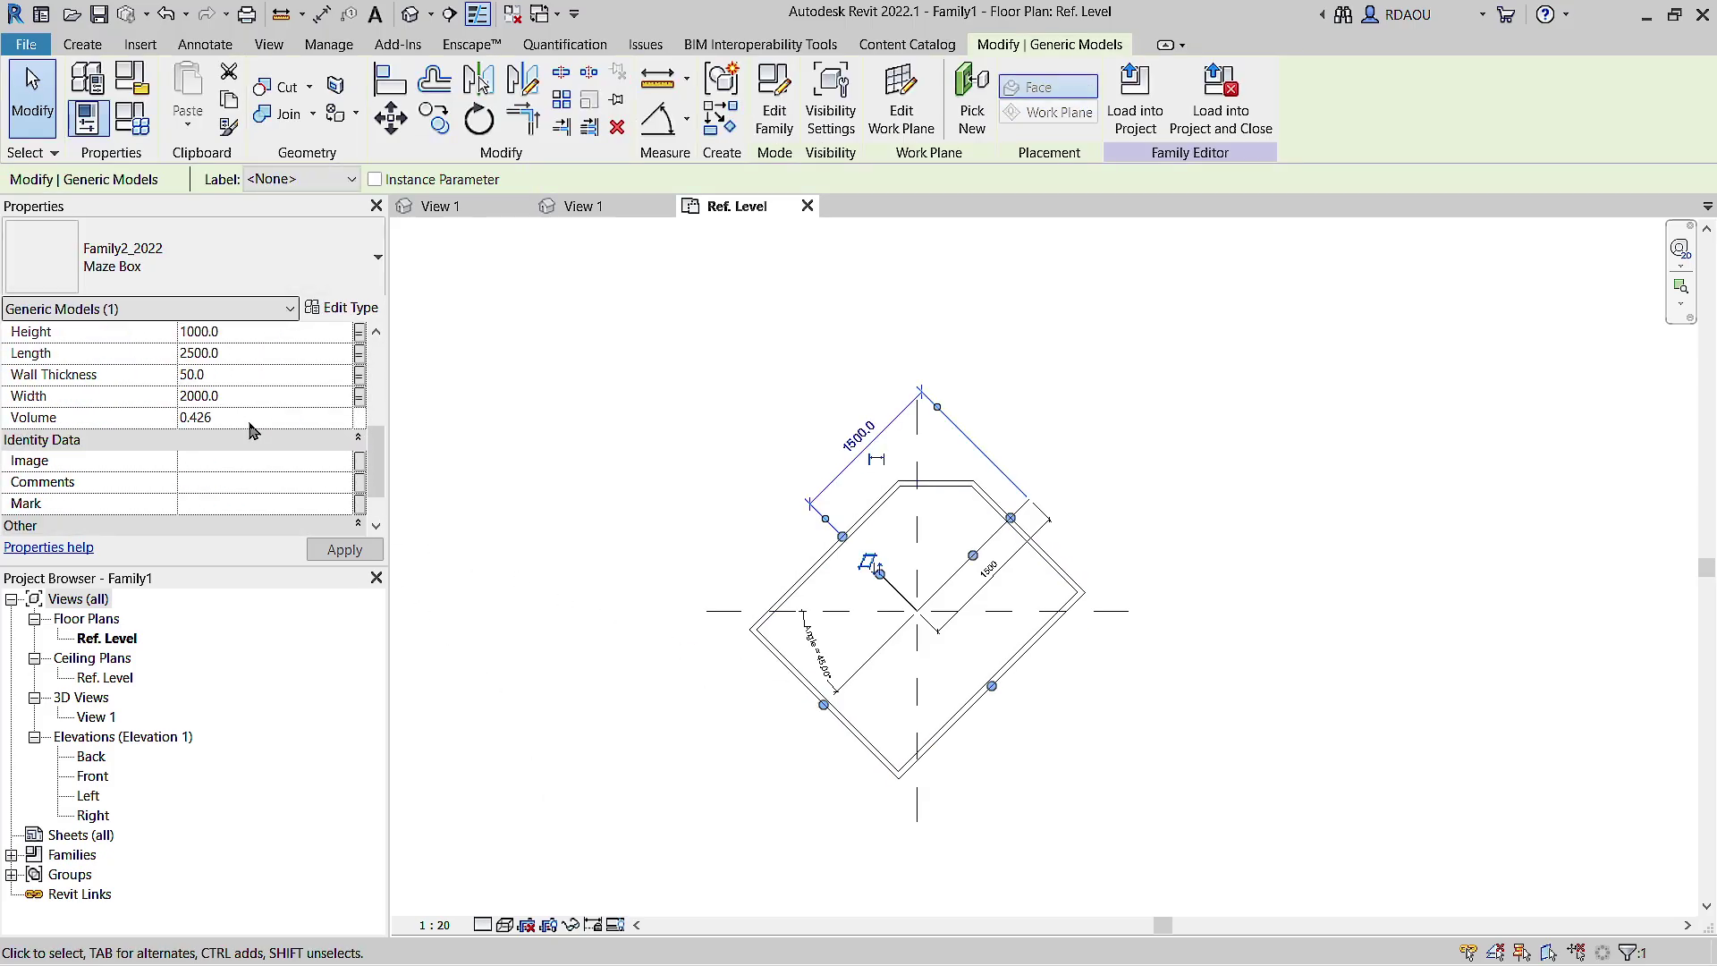
pyautogui.scroll(4, 254, 433)
pyautogui.scroll(1, 256, 434)
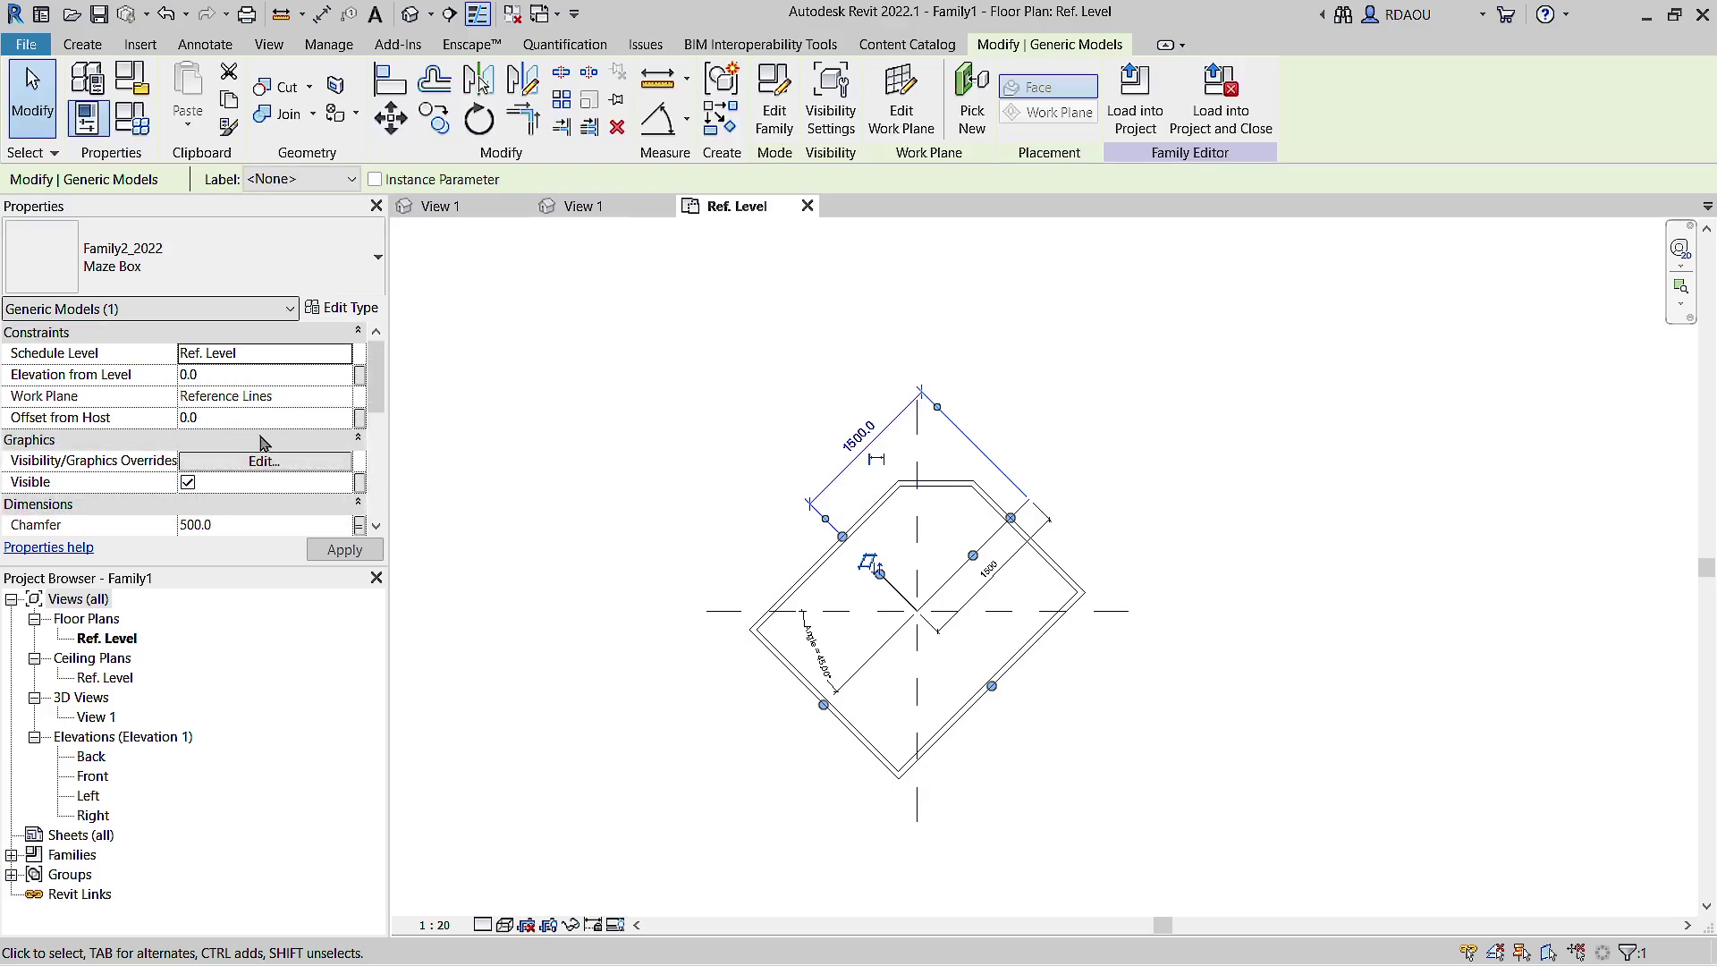
pyautogui.scroll(-4, 264, 444)
pyautogui.scroll(2, 283, 461)
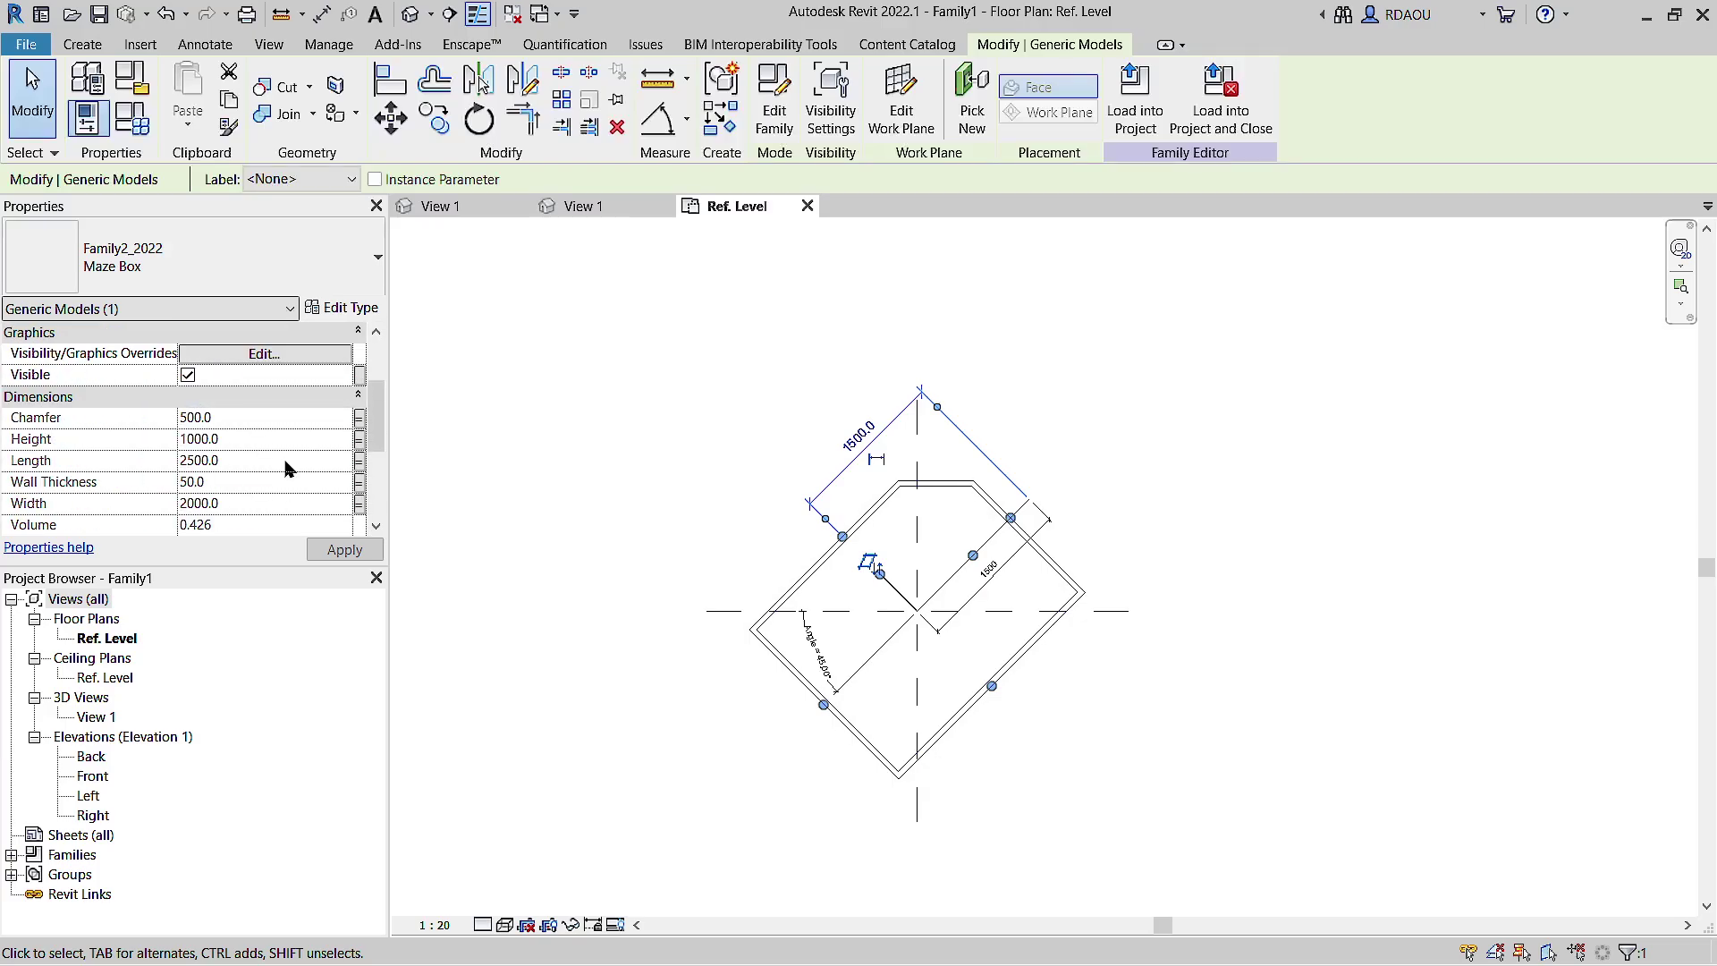
pyautogui.scroll(1, 288, 468)
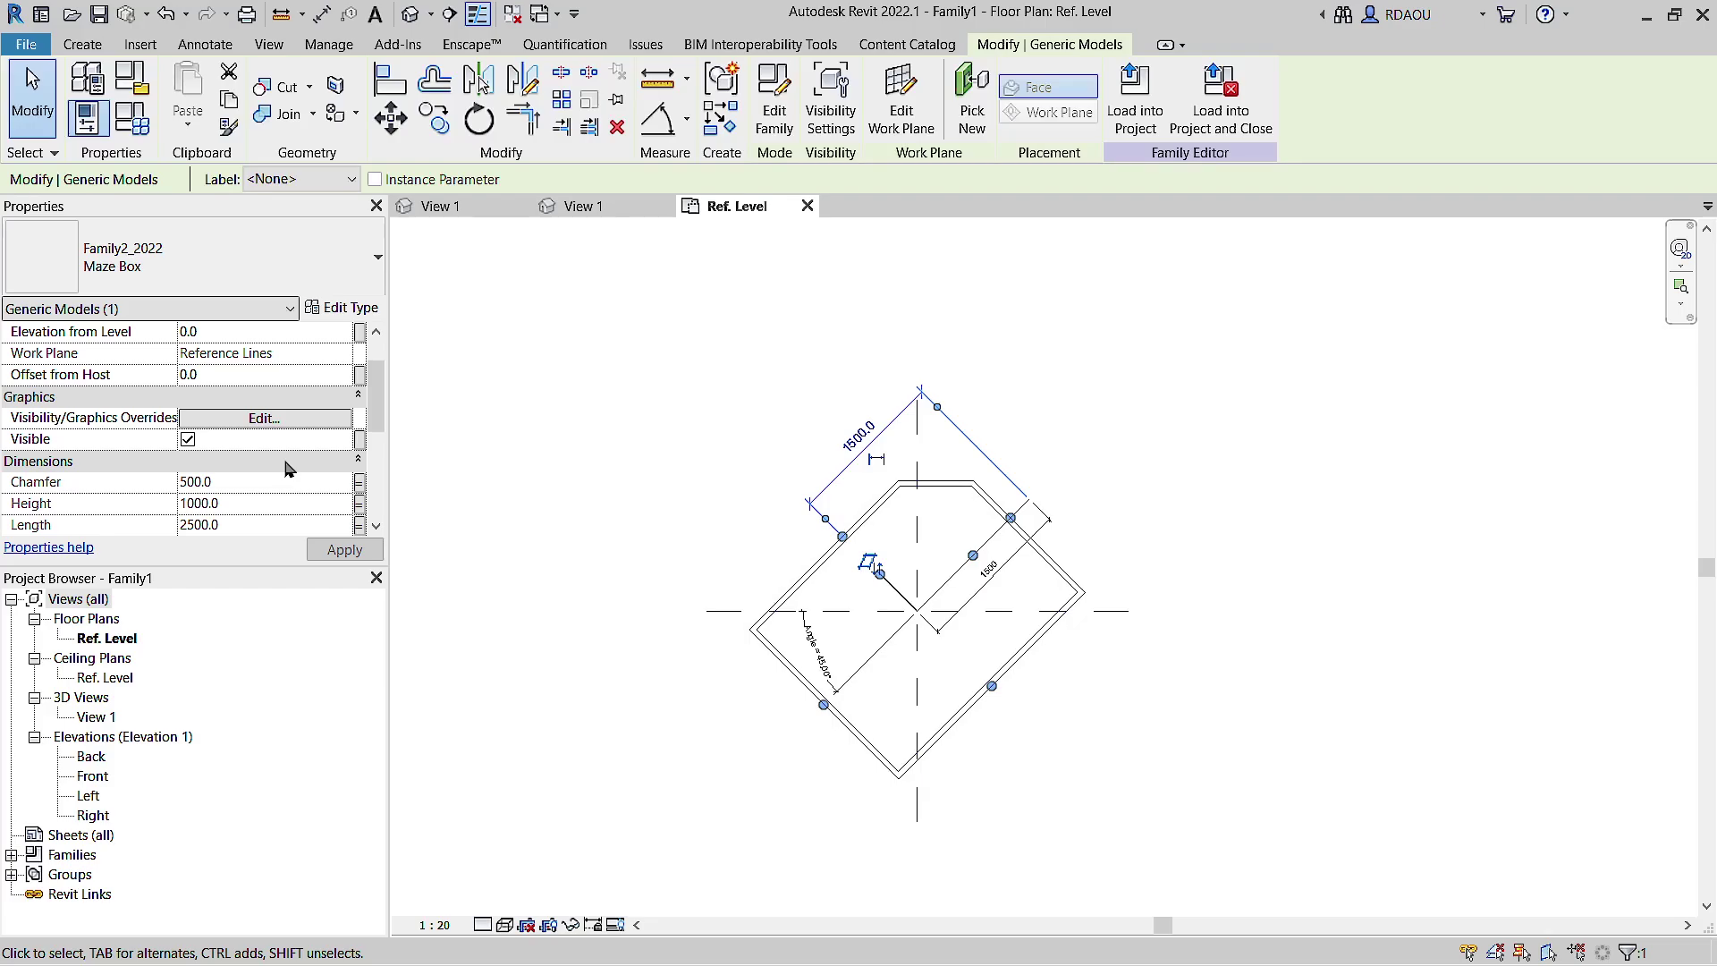
pyautogui.scroll(1, 289, 469)
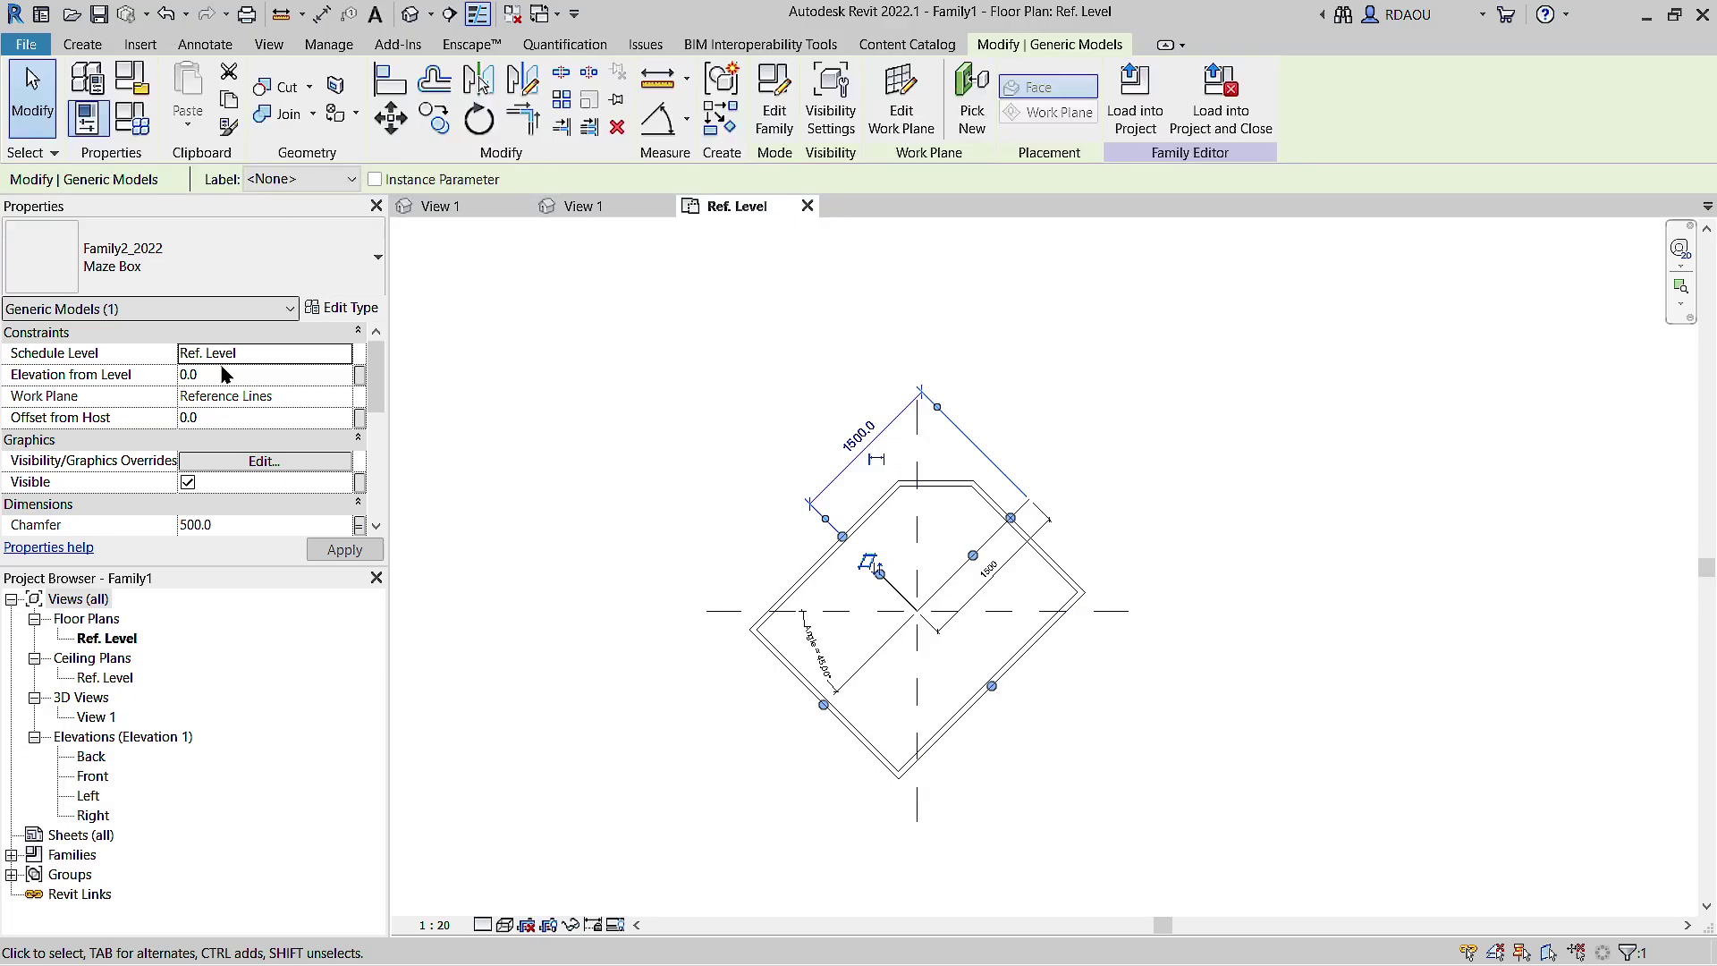
pyautogui.click(567, 423)
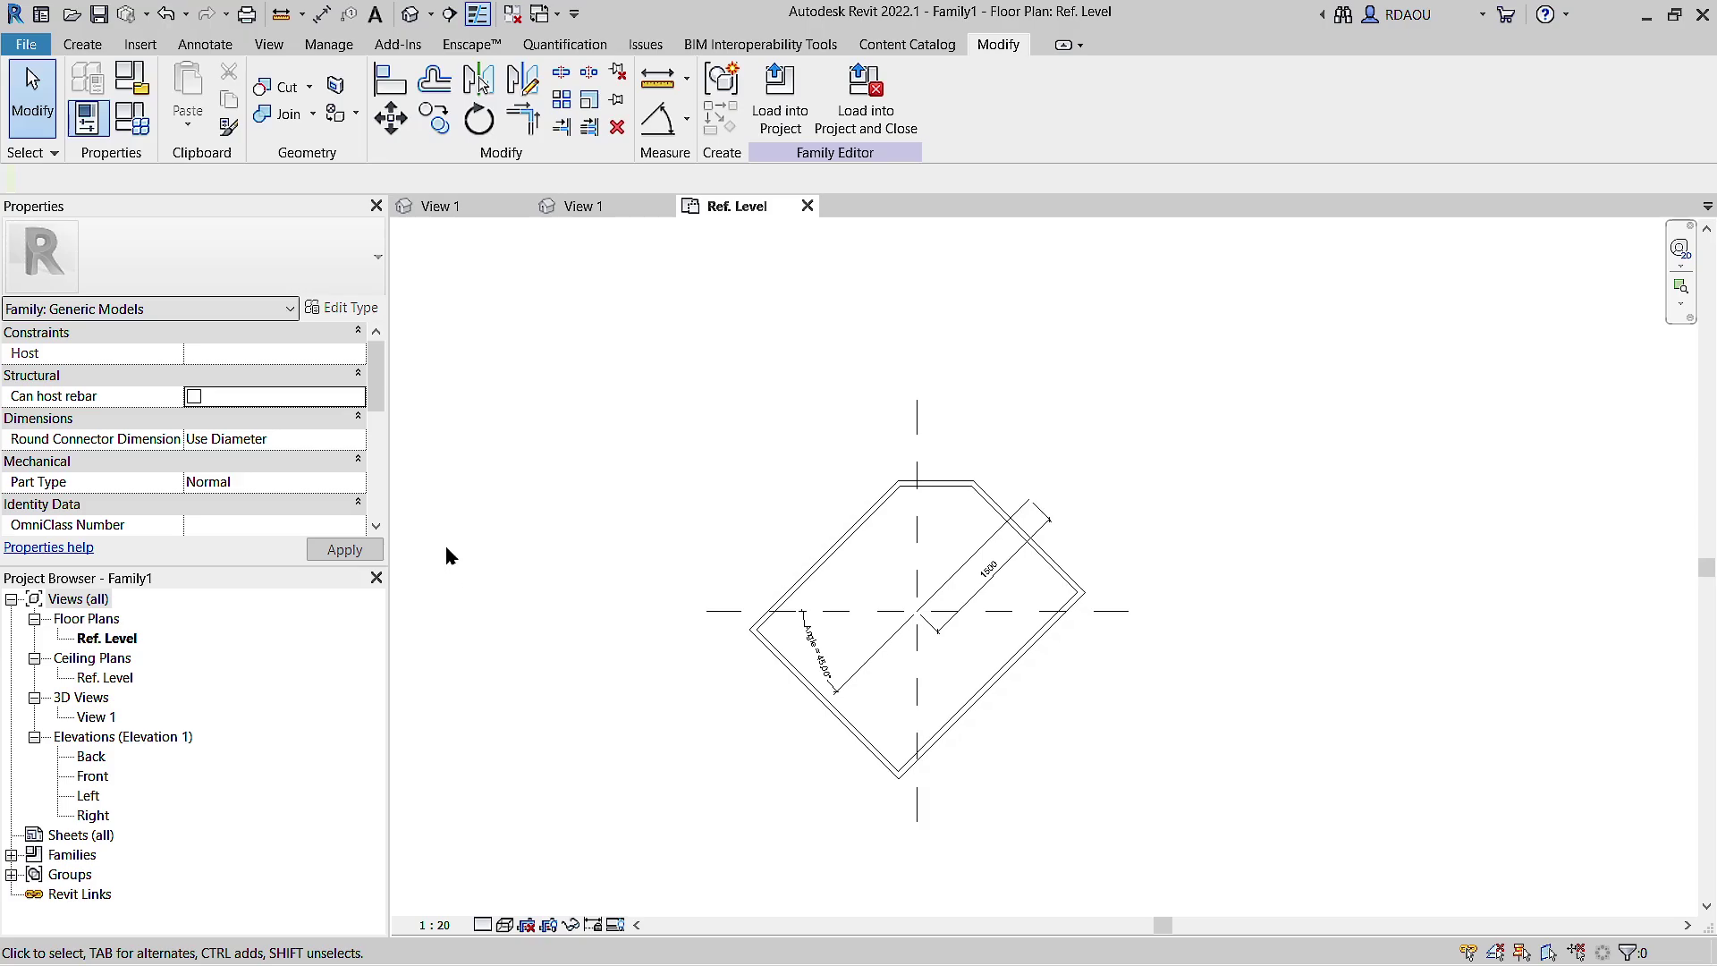
# Step: Link the box extrusion's Material to a new instance parameter Material, then load into Family1
pyautogui.click(438, 206)
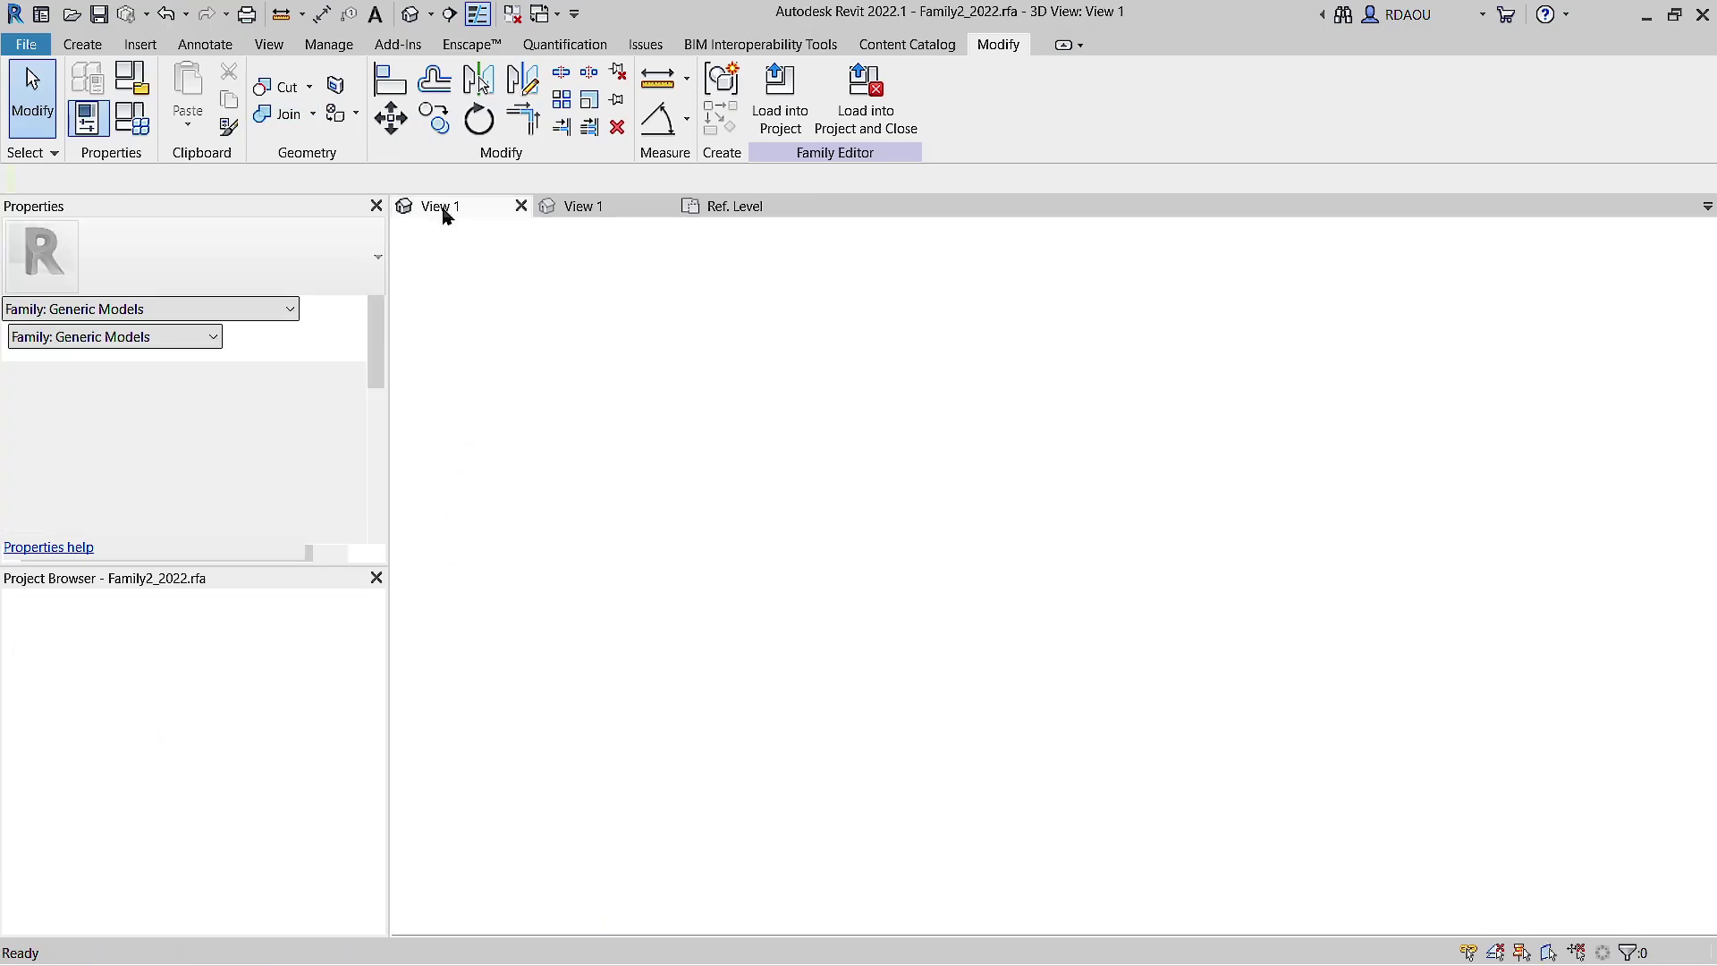
pyautogui.click(705, 594)
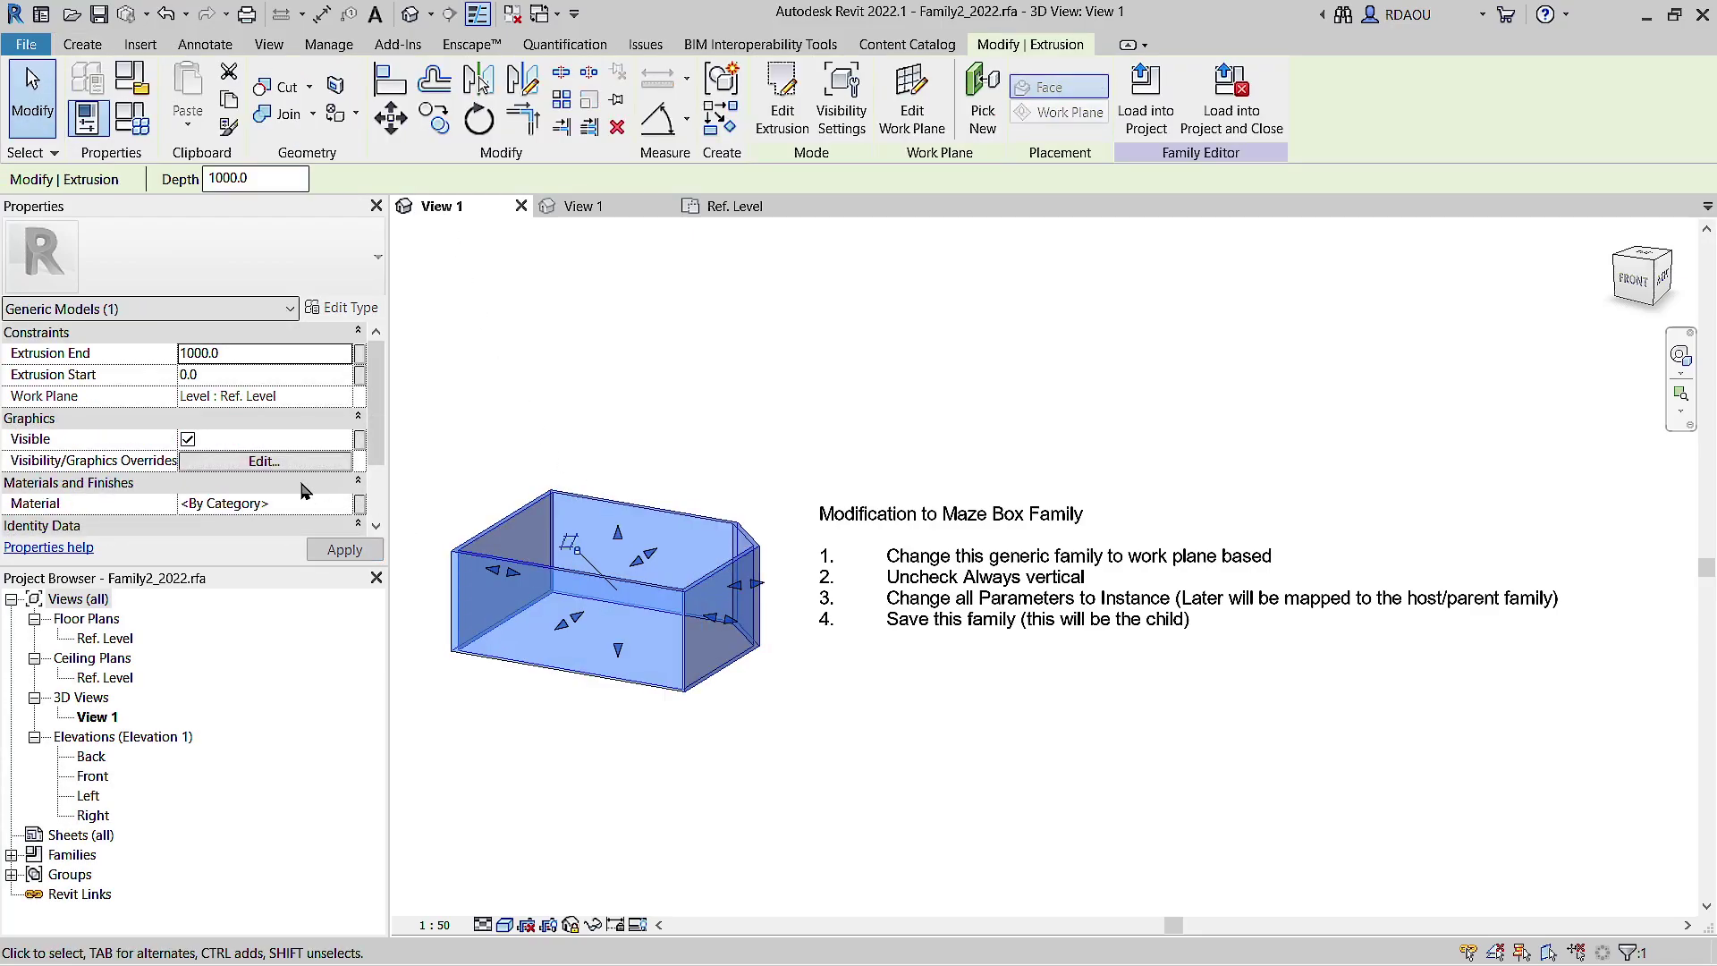
pyautogui.scroll(-1, 282, 491)
pyautogui.click(359, 462)
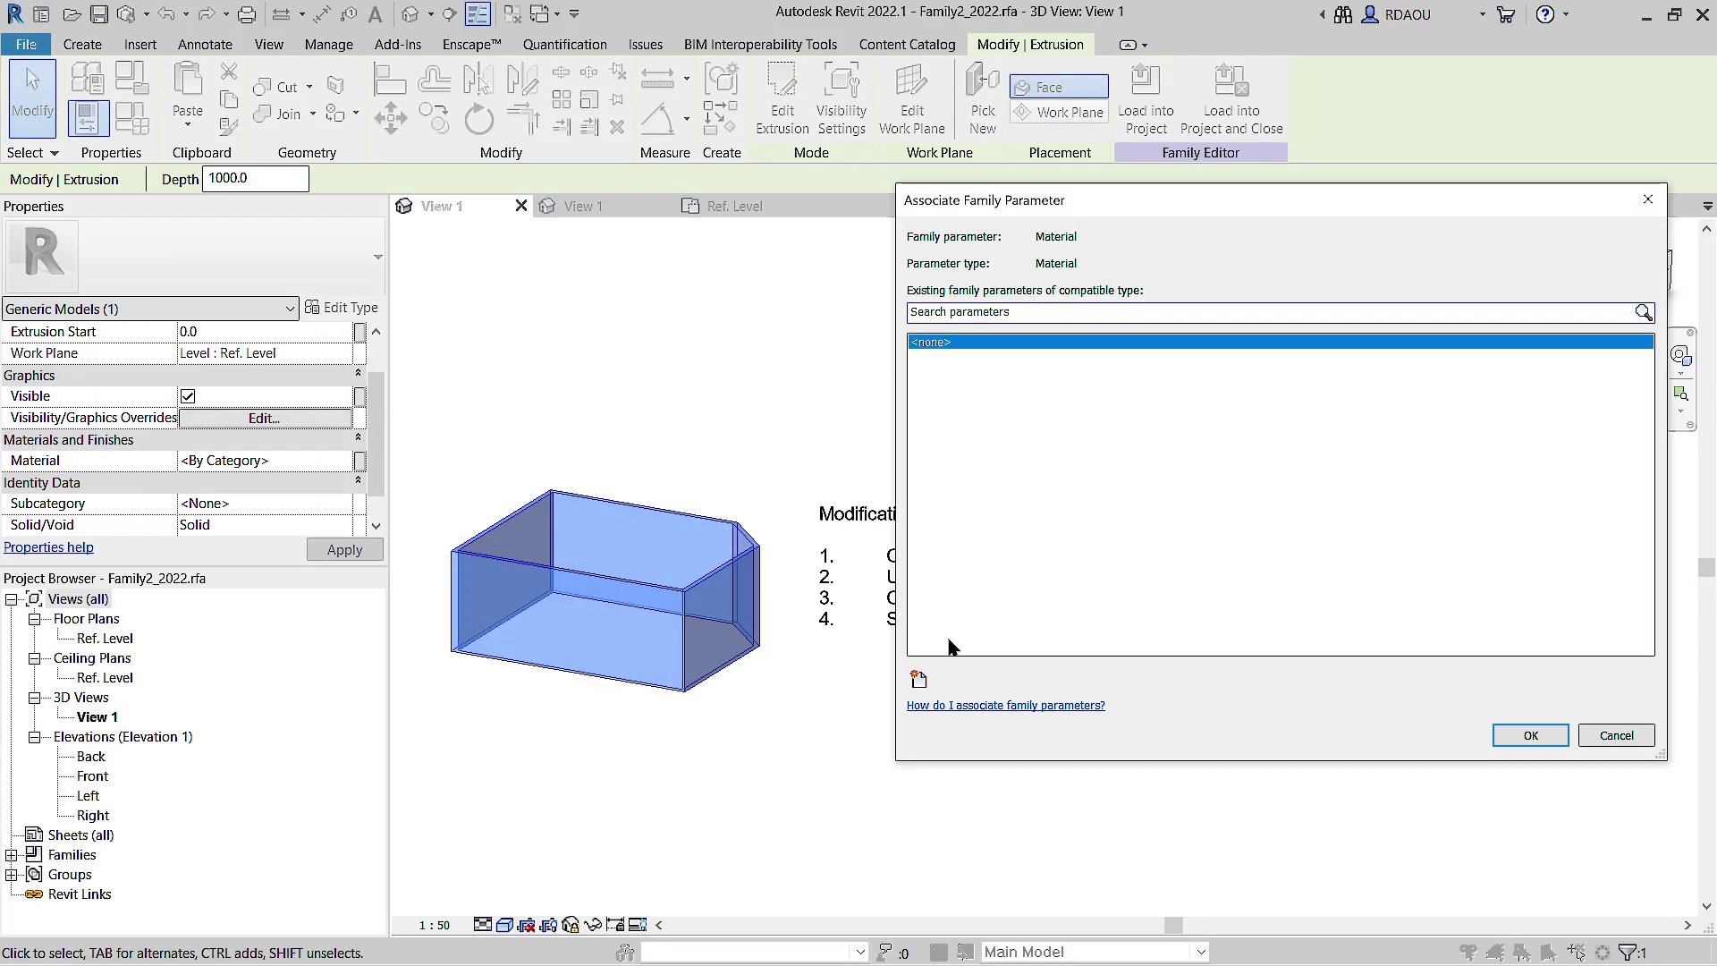
pyautogui.click(920, 678)
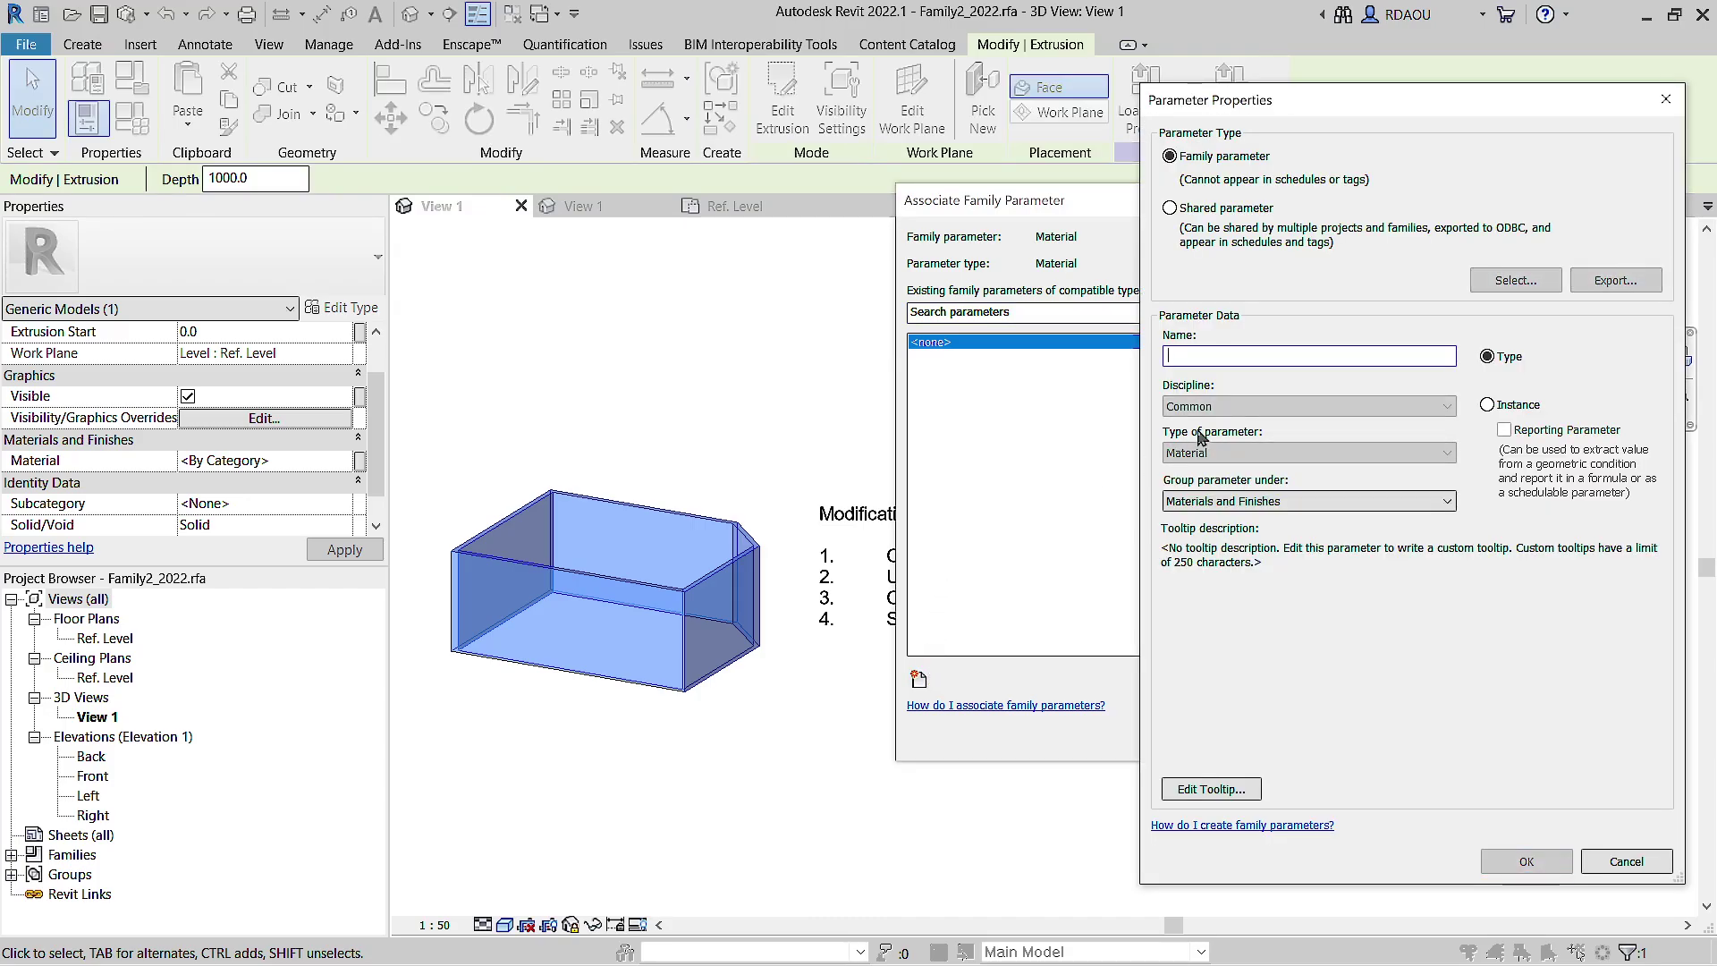
pyautogui.write('Material')
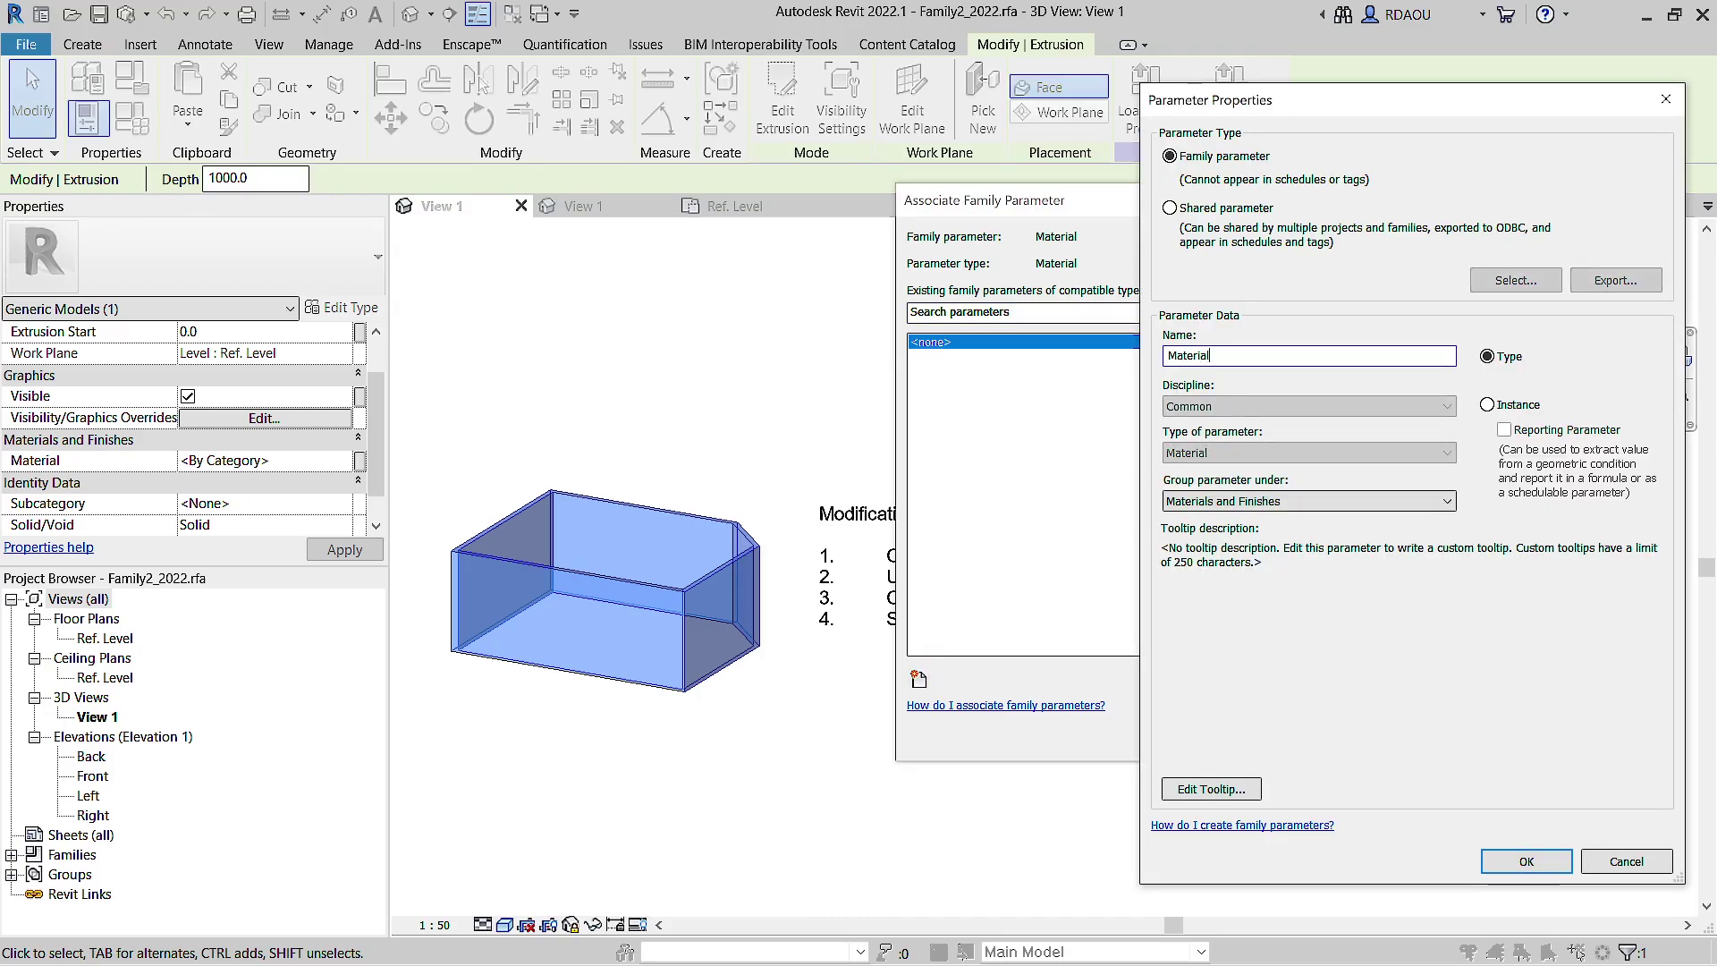
pyautogui.click(1488, 404)
pyautogui.click(1523, 859)
pyautogui.click(1528, 735)
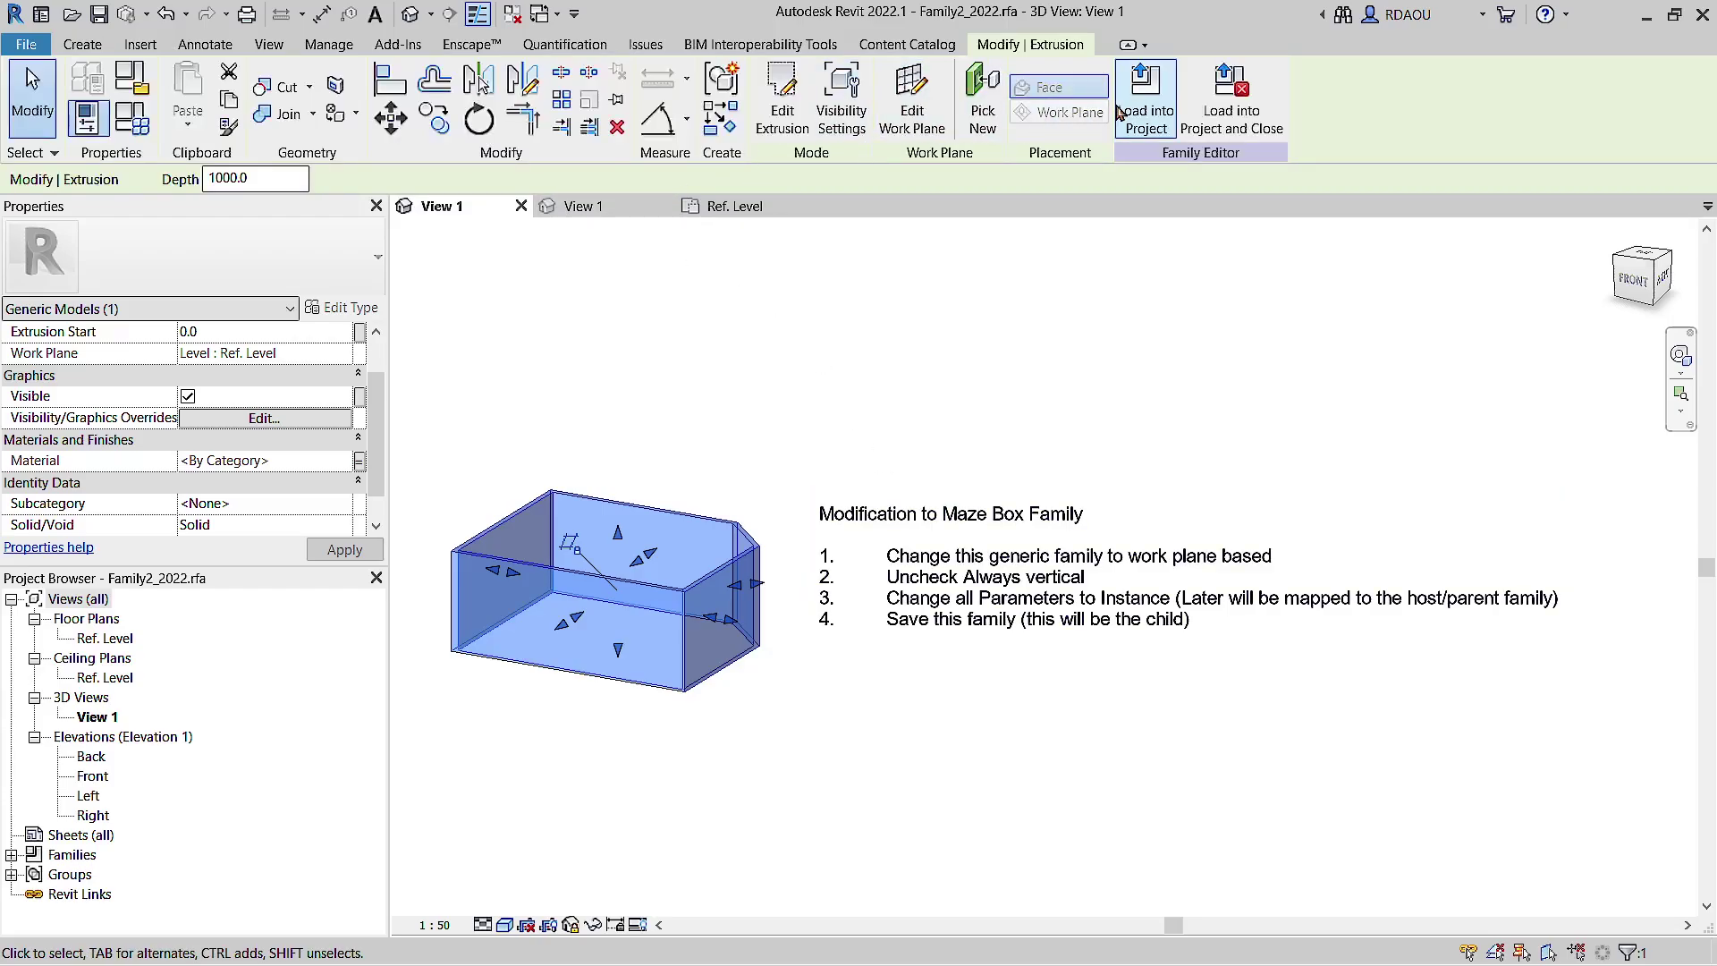
pyautogui.click(1145, 94)
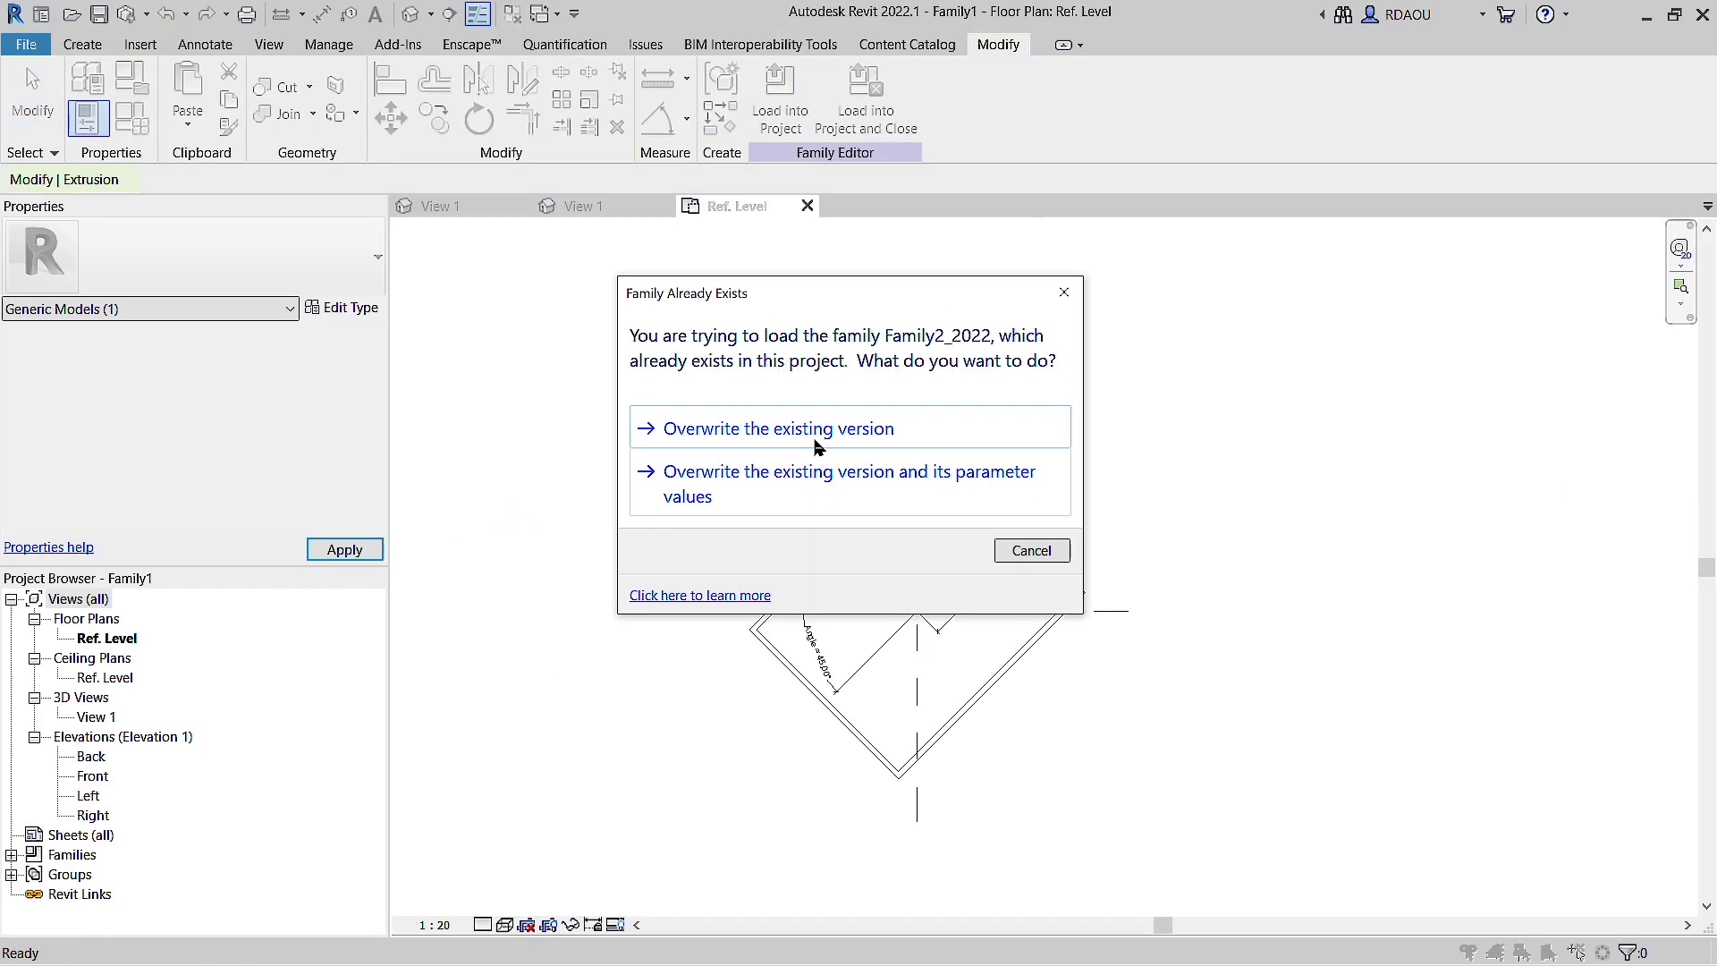
# Step: Overwrite the existing Maze Box version in Family1 and select the nested instance
pyautogui.click(812, 433)
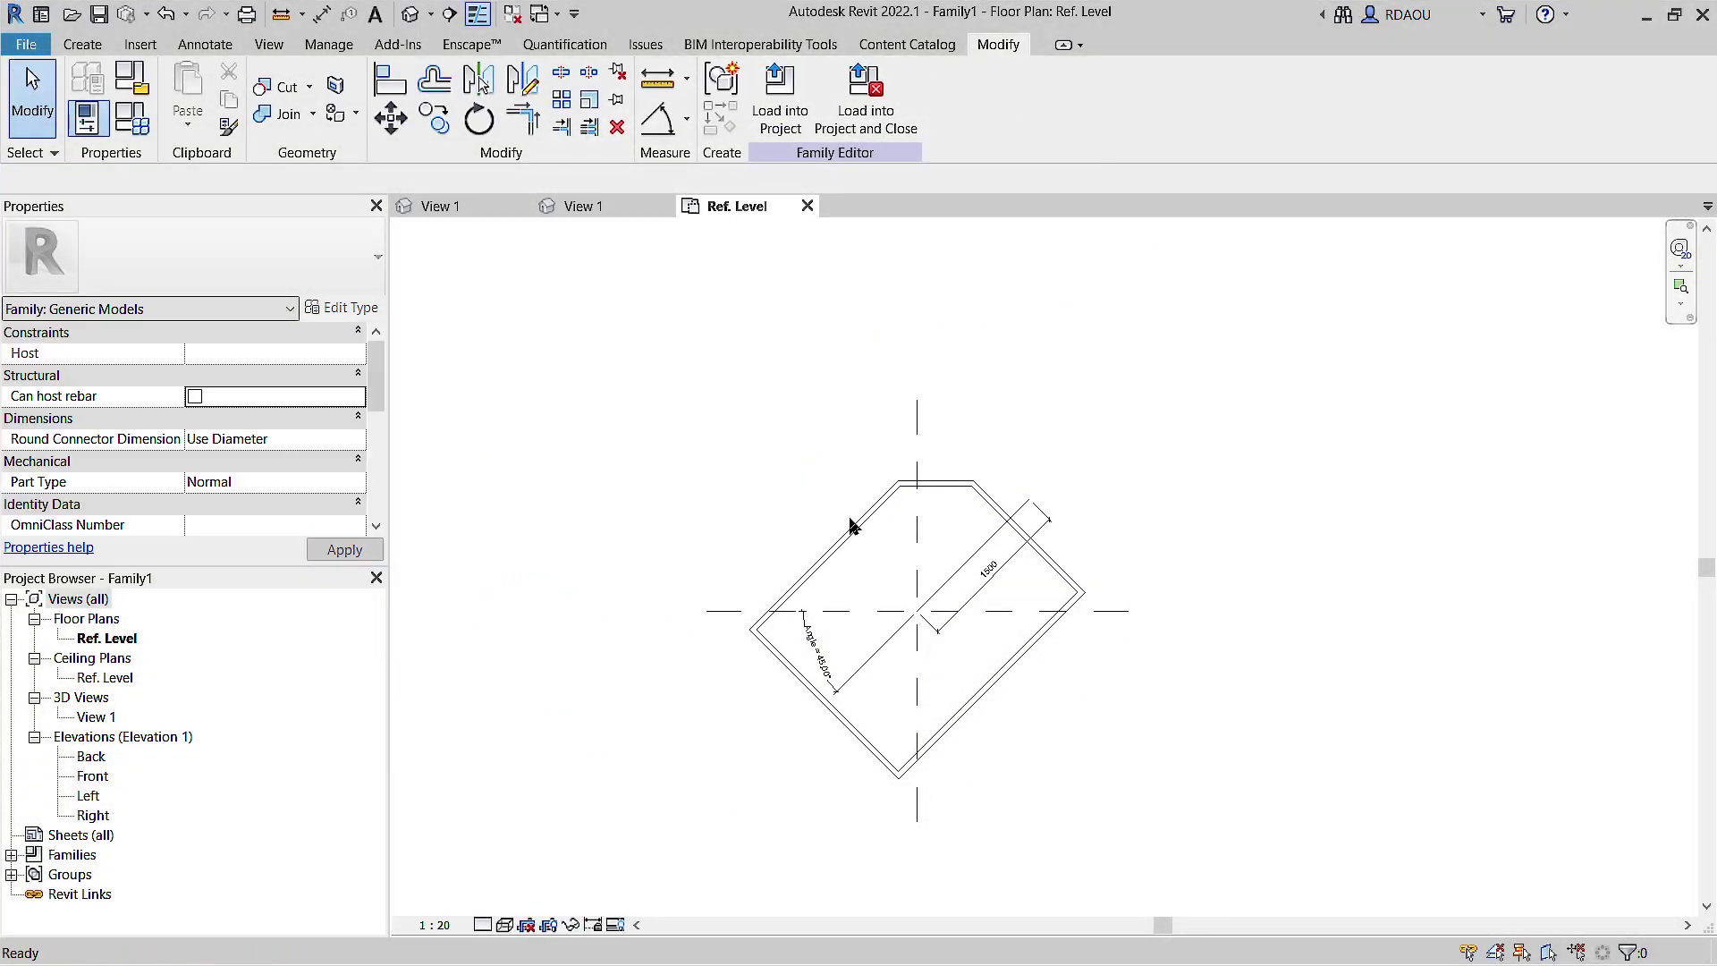
pyautogui.click(851, 524)
pyautogui.scroll(-1, 310, 462)
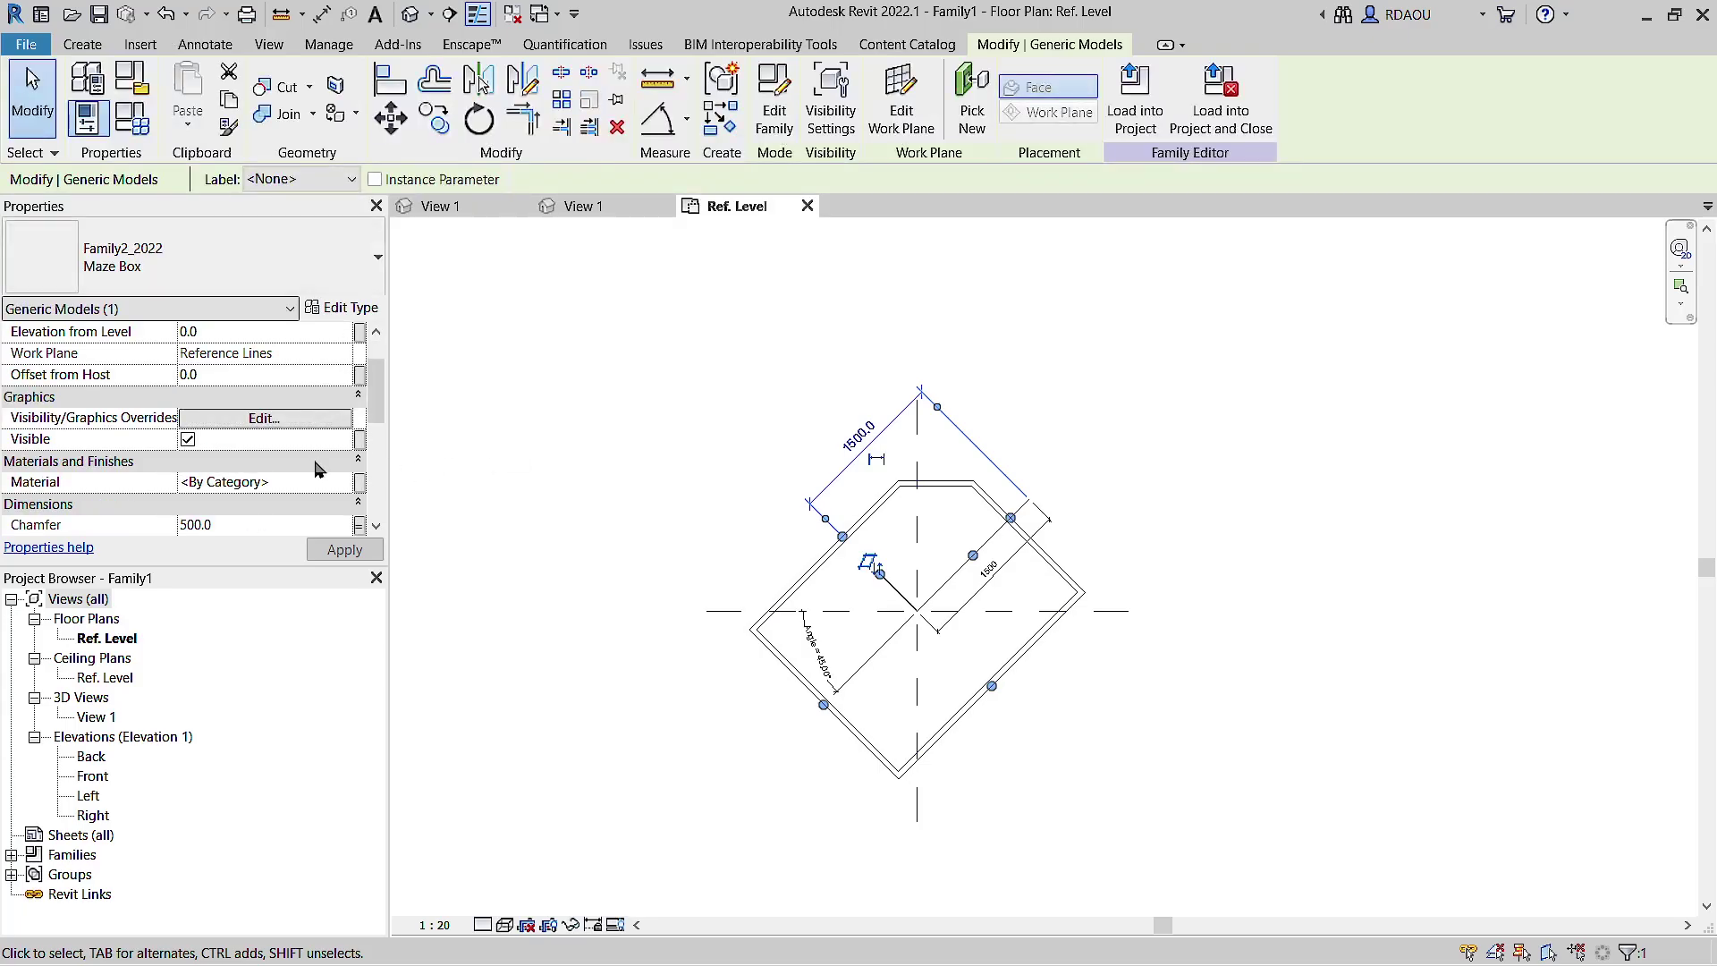
# Step: Associate the nested Maze Box's Material with a new family parameter named Material
pyautogui.click(359, 482)
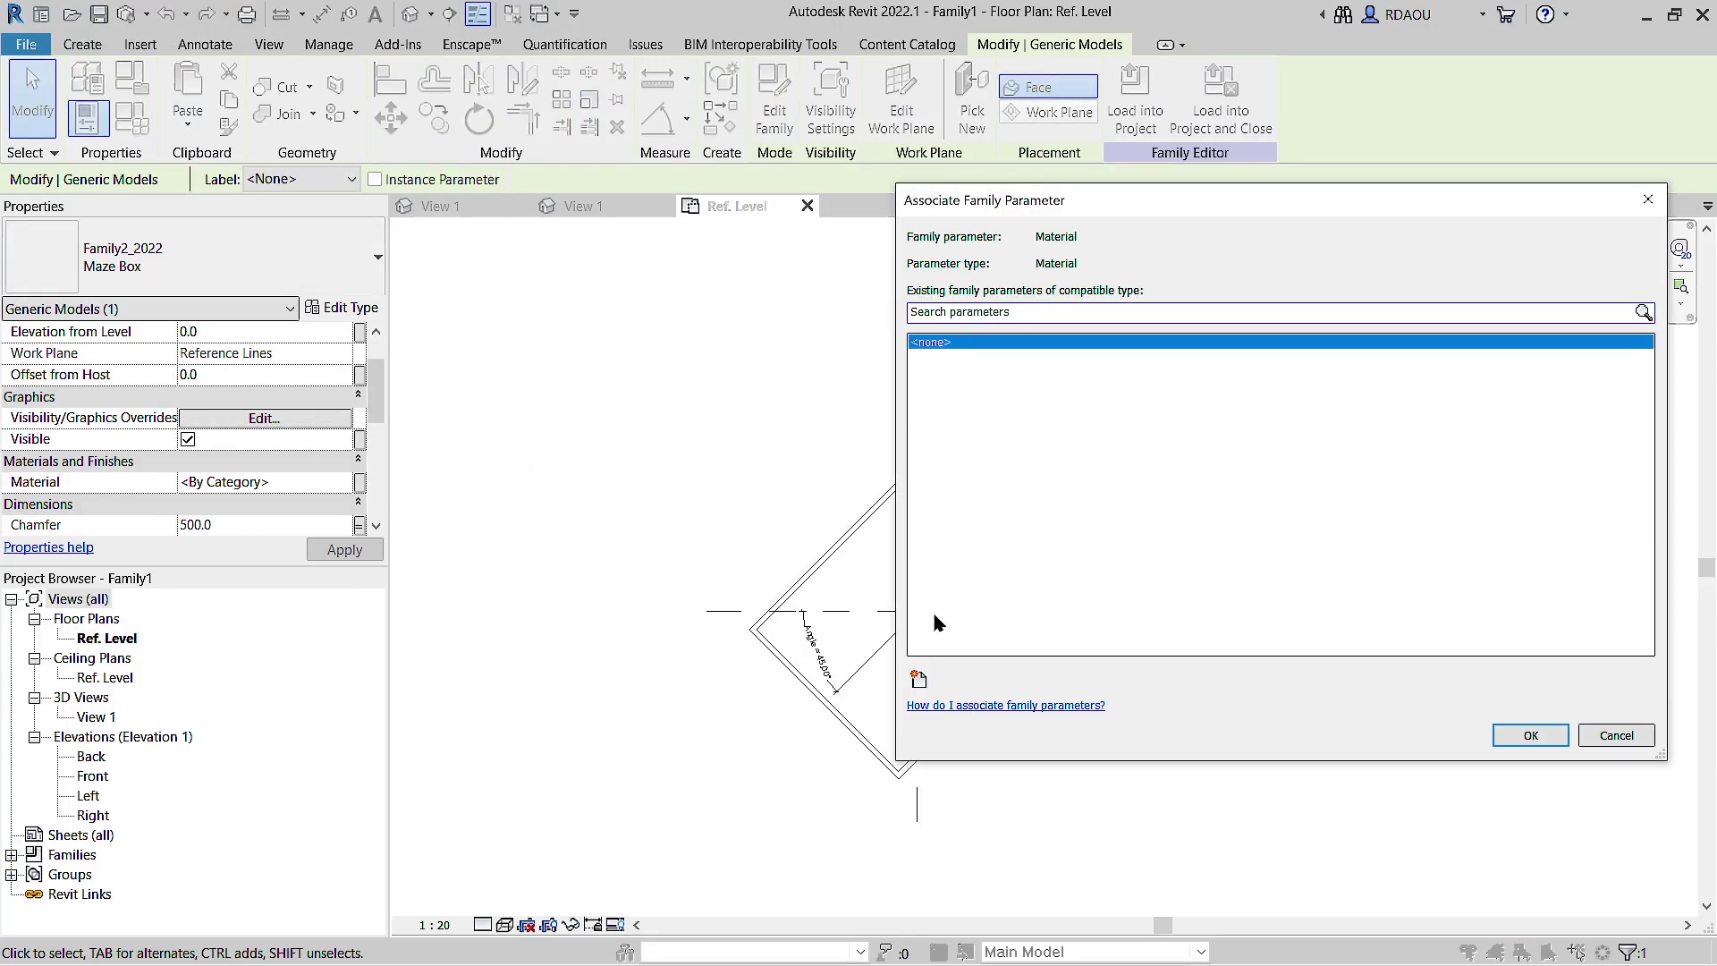
pyautogui.click(919, 679)
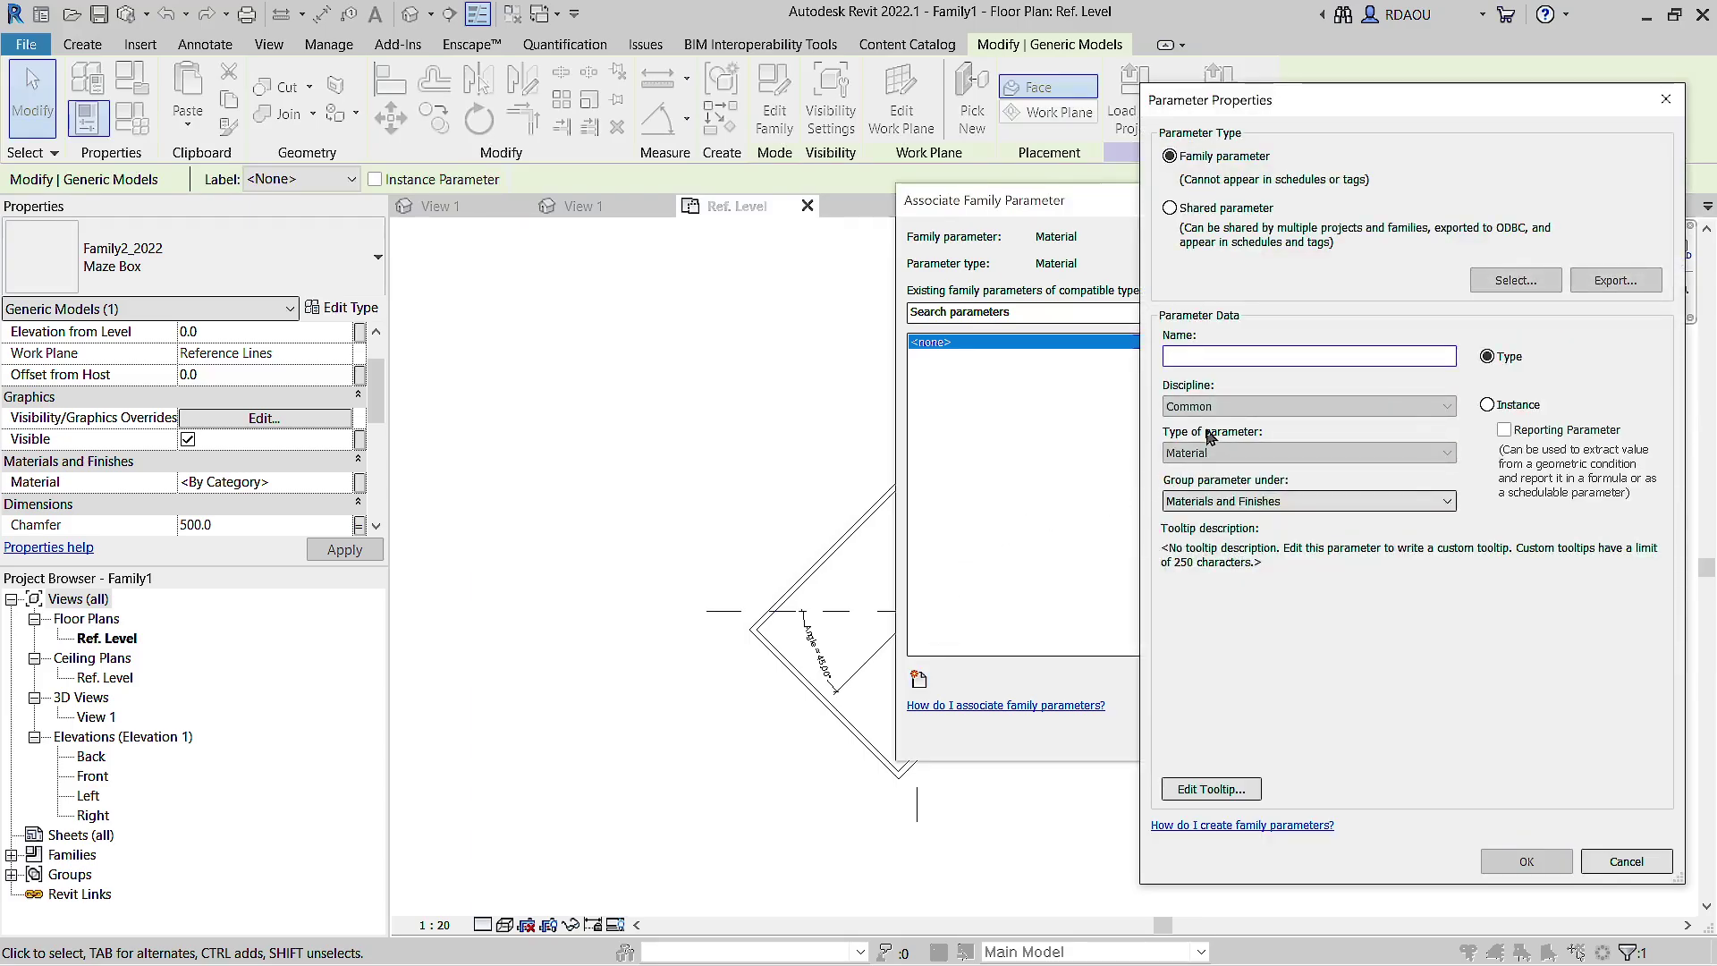
pyautogui.write('Material')
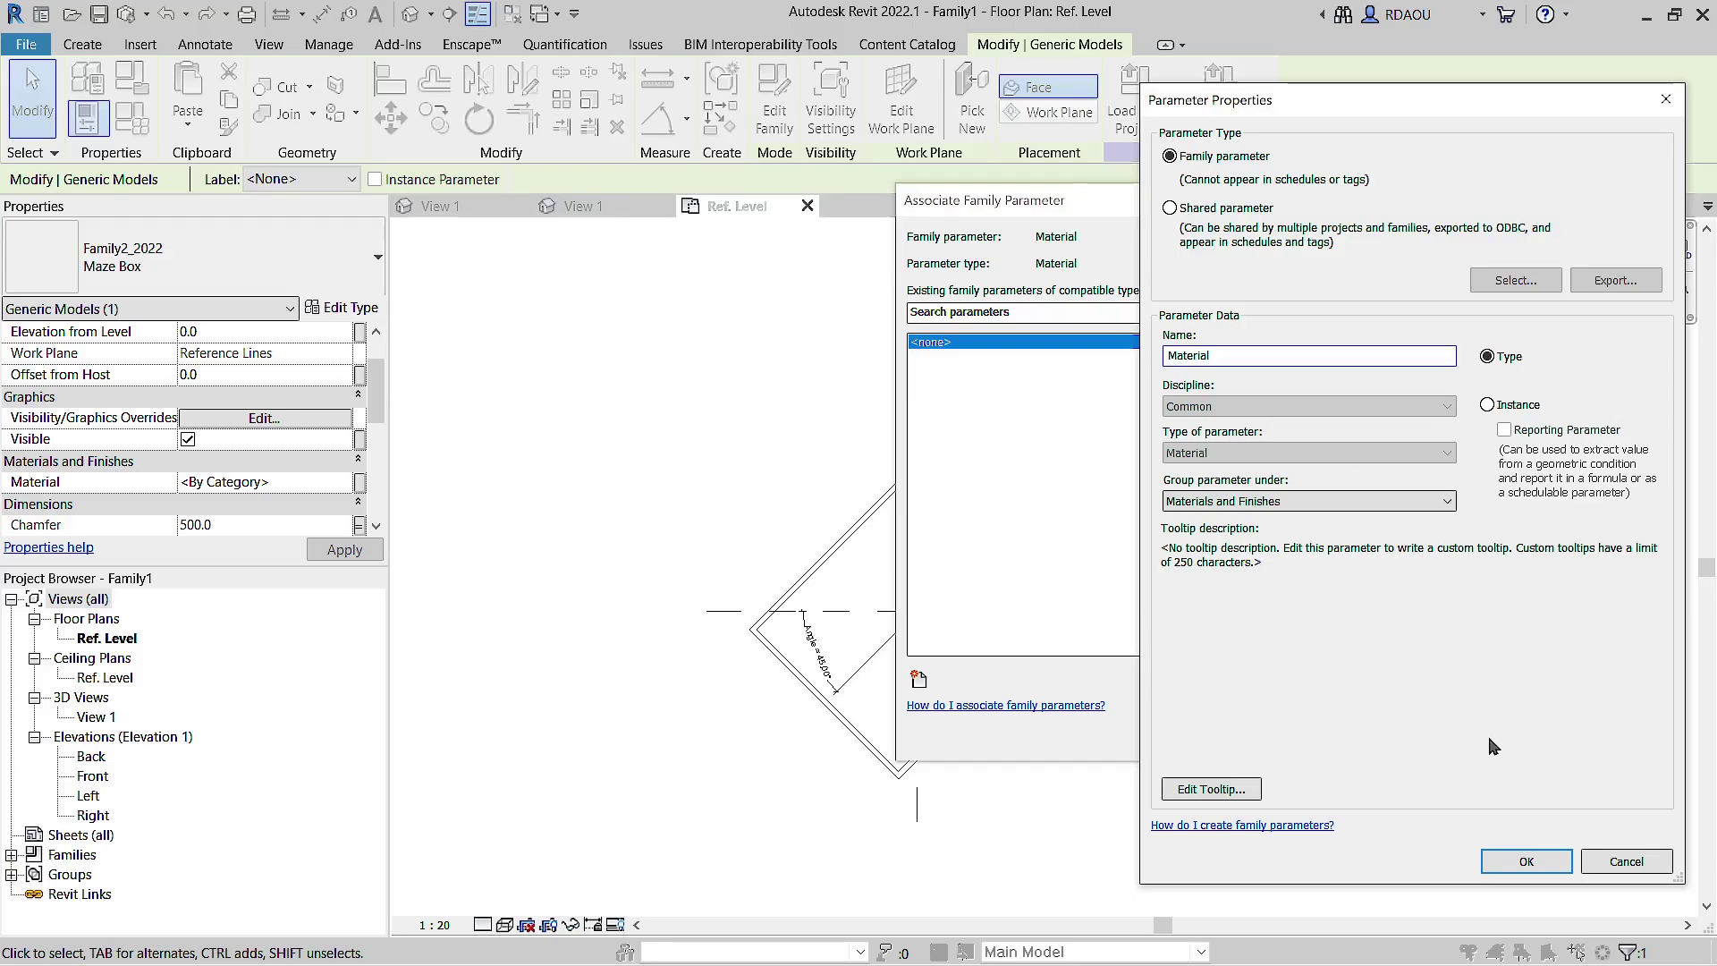
pyautogui.click(1518, 863)
pyautogui.click(1531, 735)
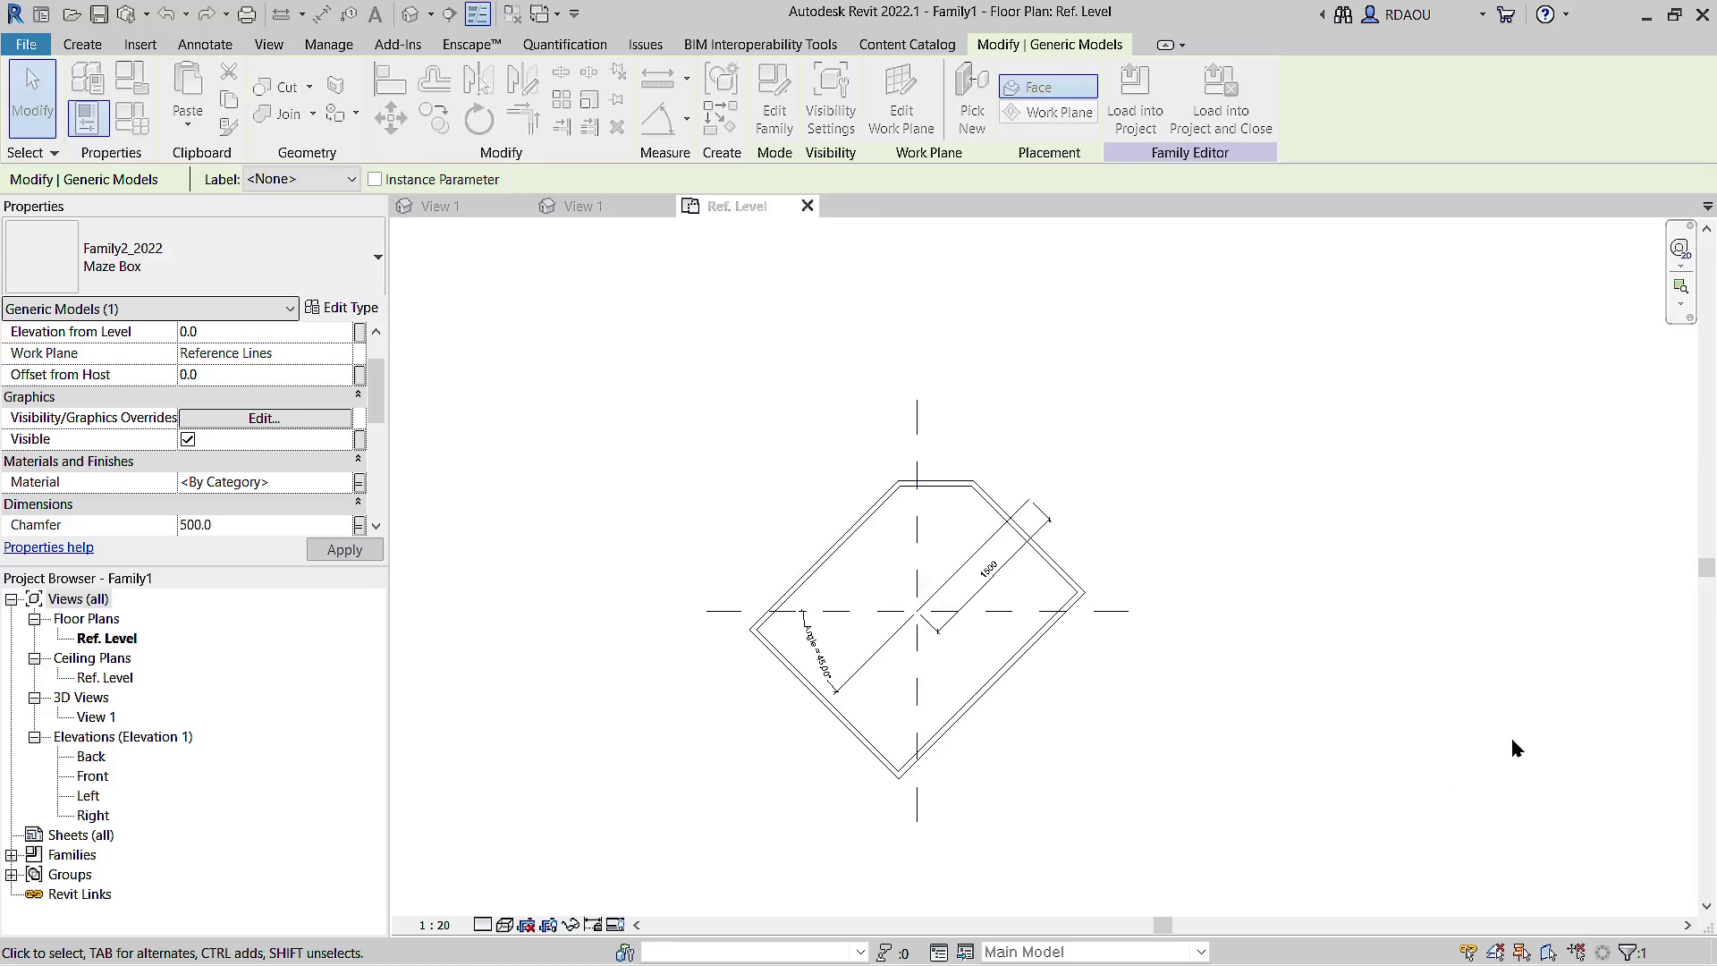
pyautogui.scroll(-2, 313, 496)
pyautogui.scroll(-2, 312, 496)
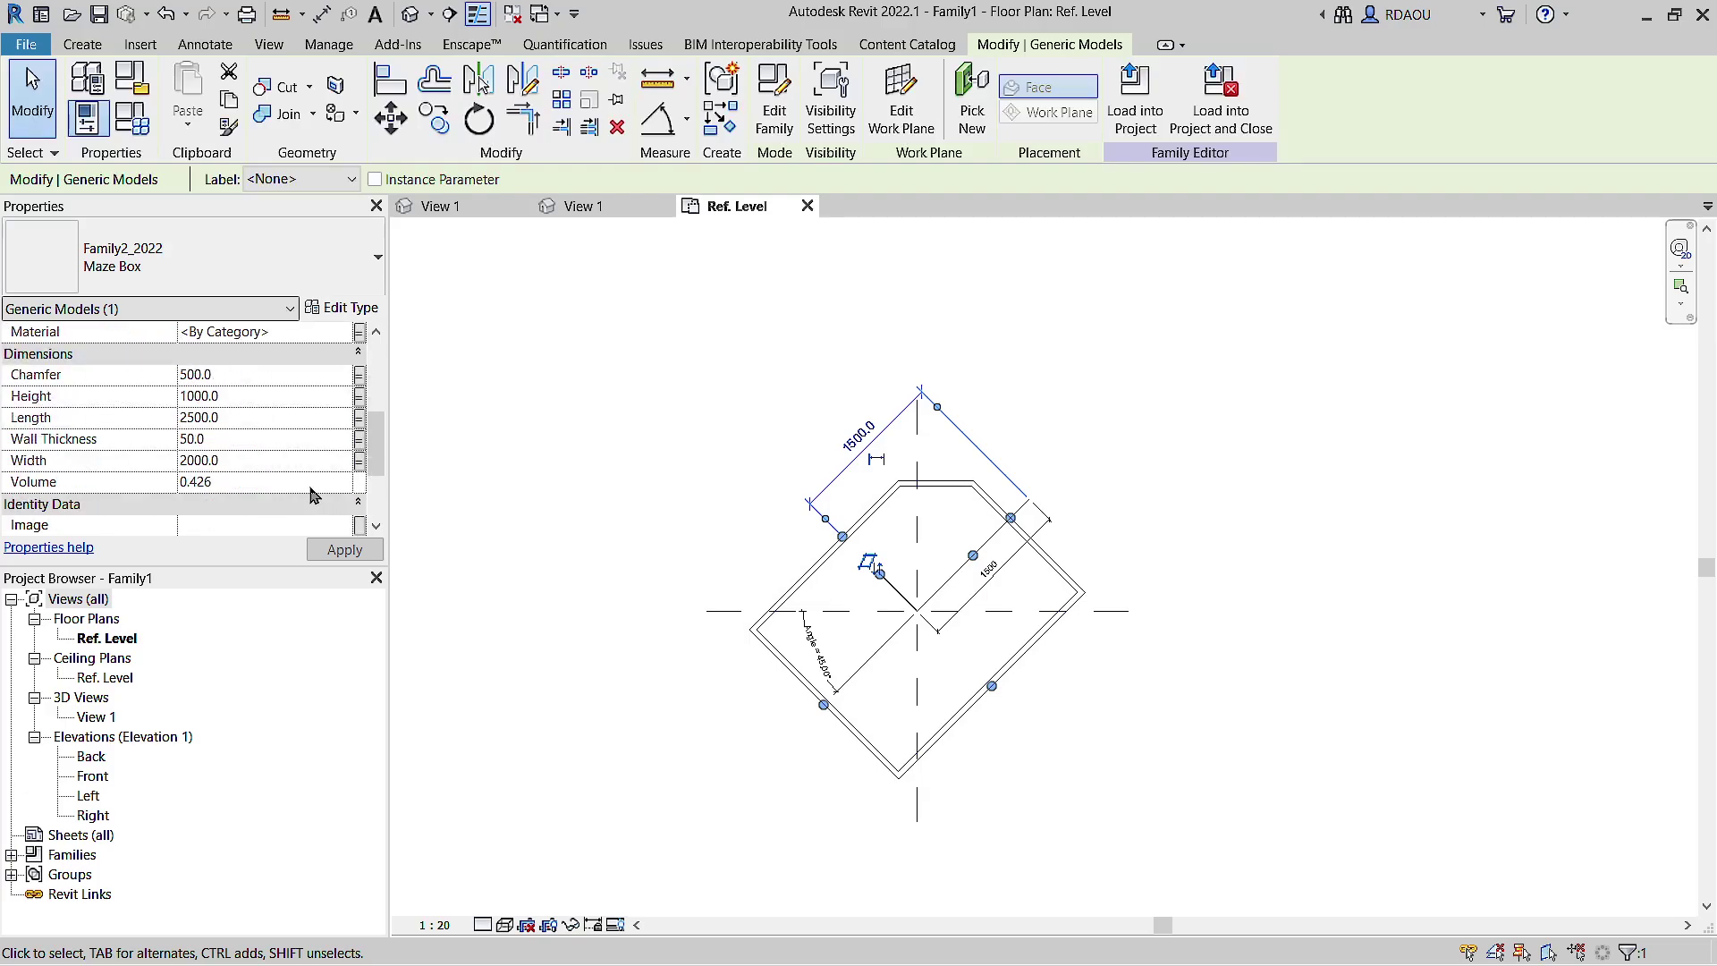
pyautogui.scroll(2, 313, 498)
pyautogui.scroll(-2, 319, 495)
# Step: Create a new project, Project2, from the Architectural Template
pyautogui.click(545, 599)
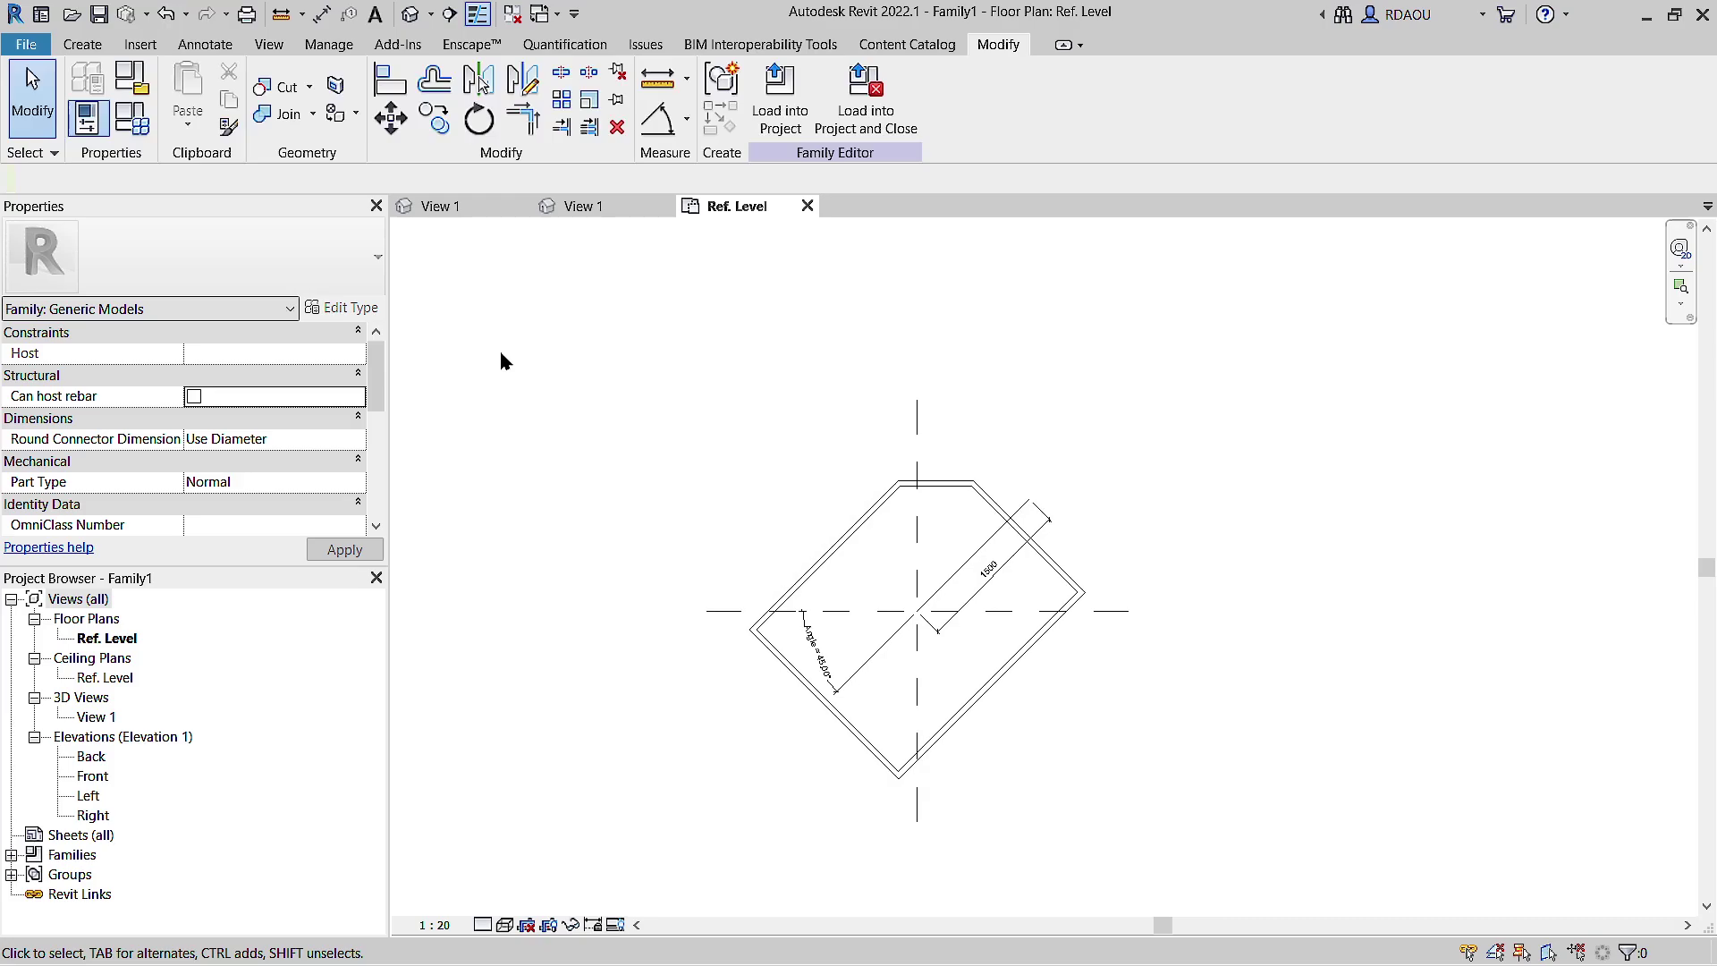
pyautogui.click(35, 46)
pyautogui.click(89, 134)
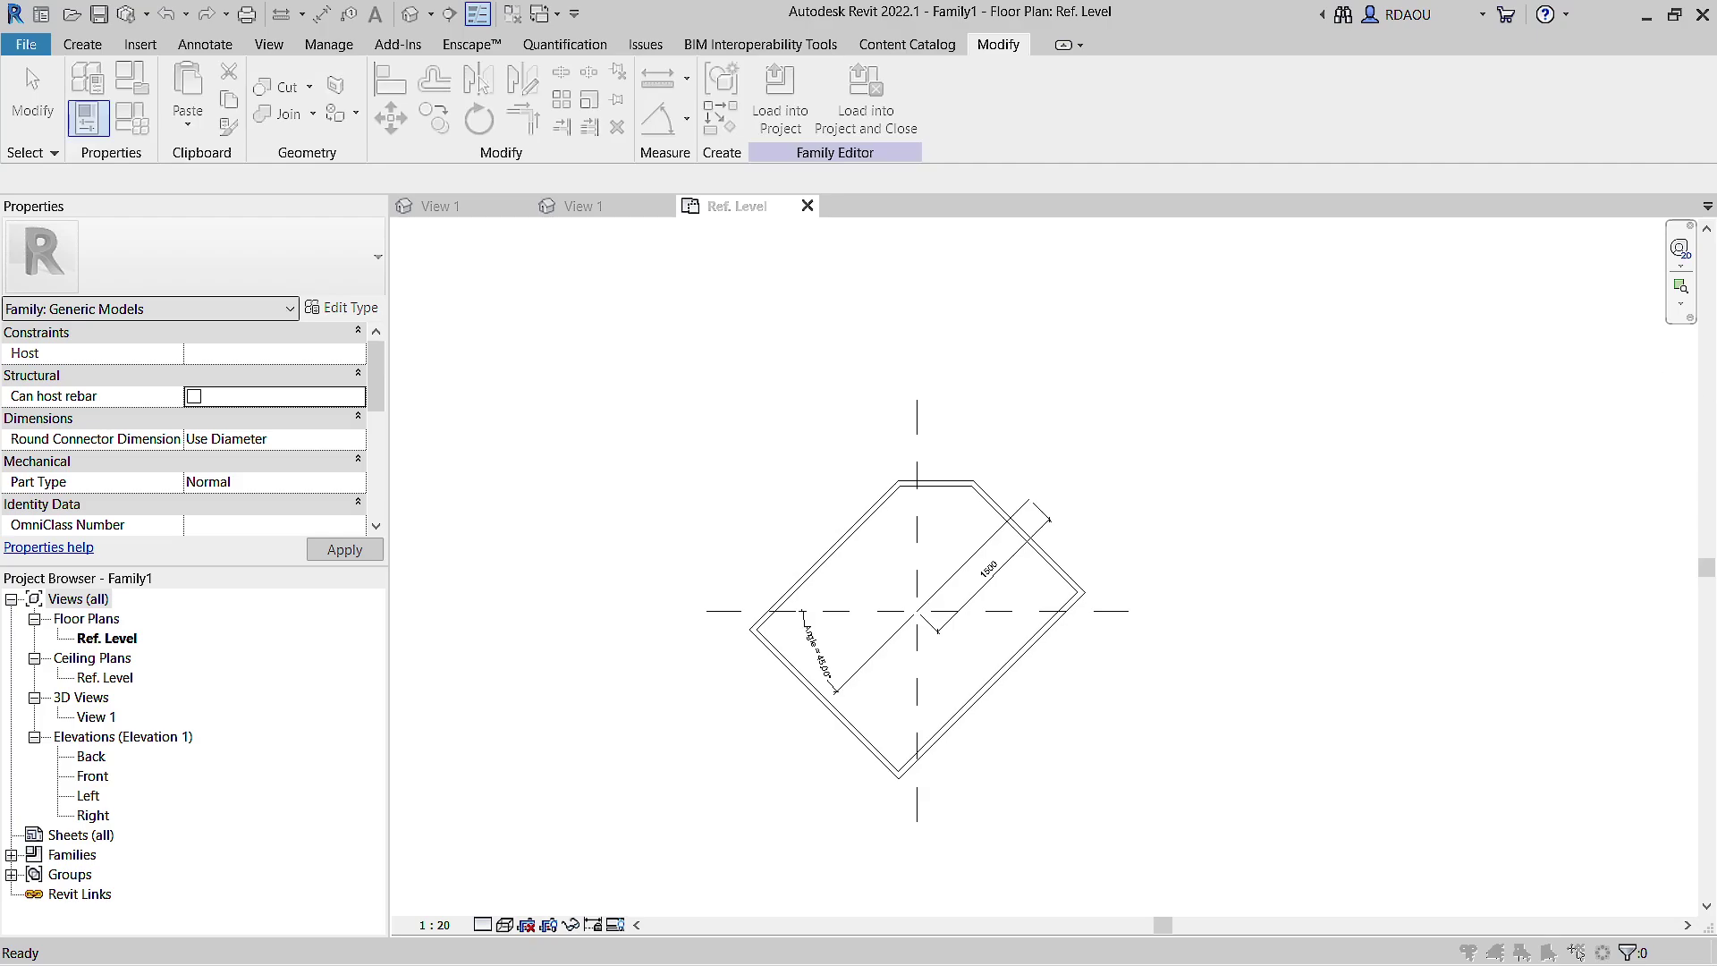
pyautogui.moveTo(356, 516); pyautogui.dragTo(835, 287)
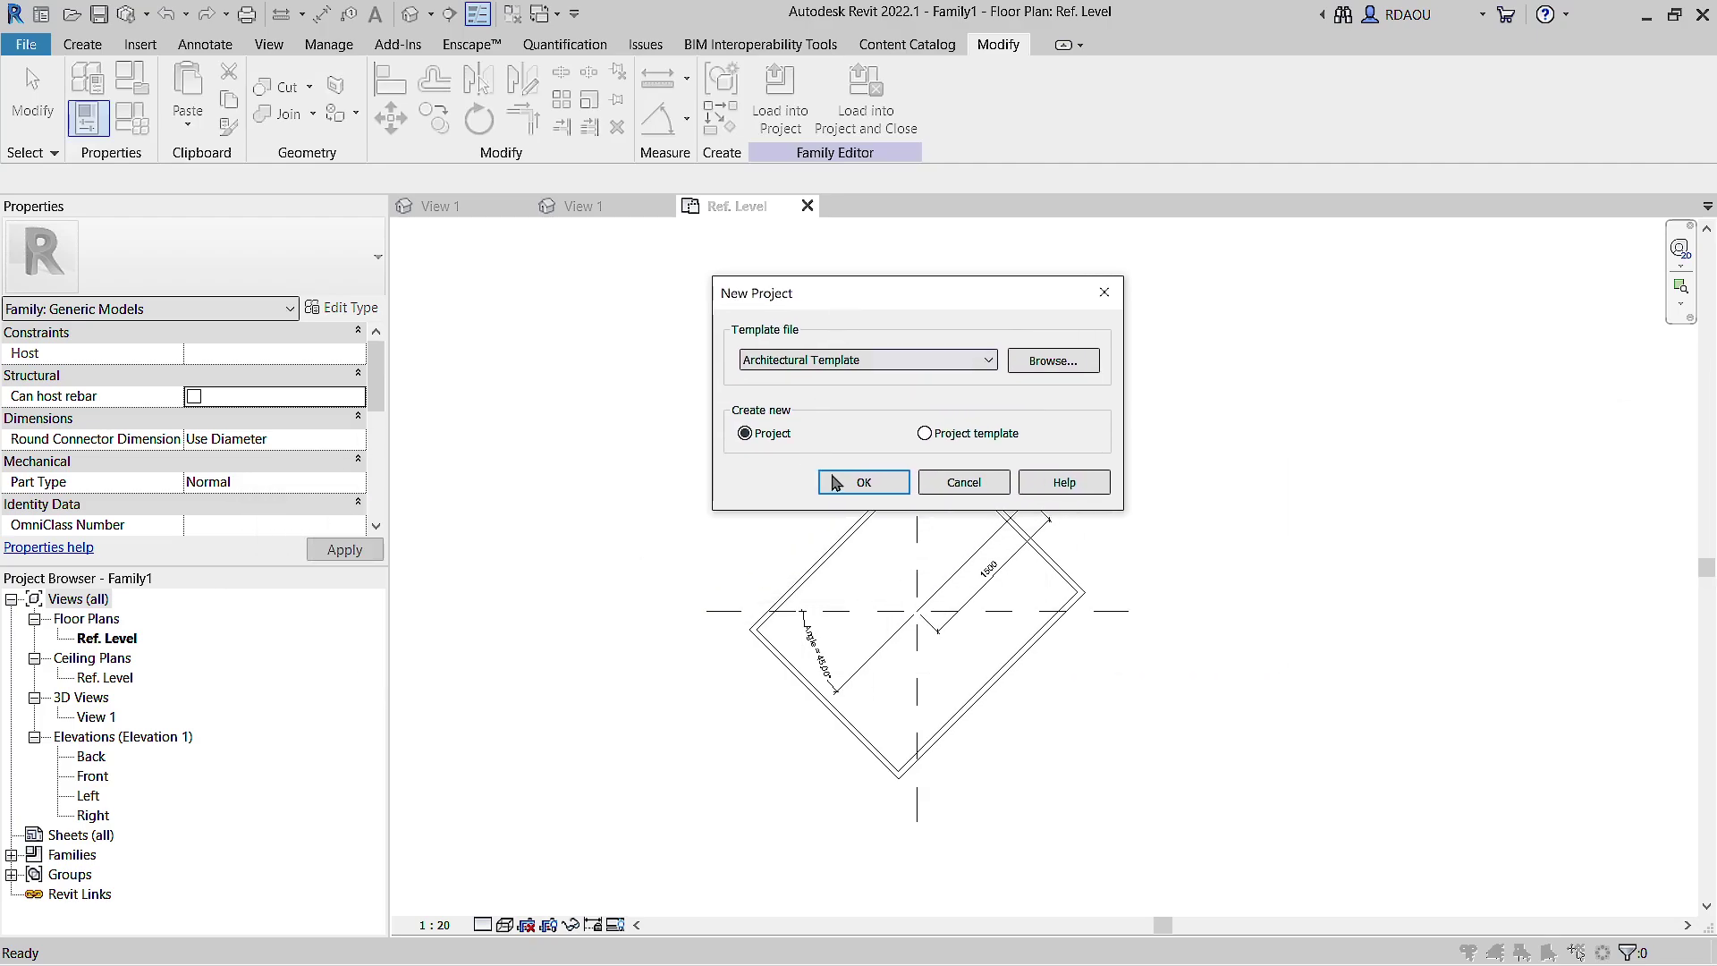
pyautogui.click(851, 483)
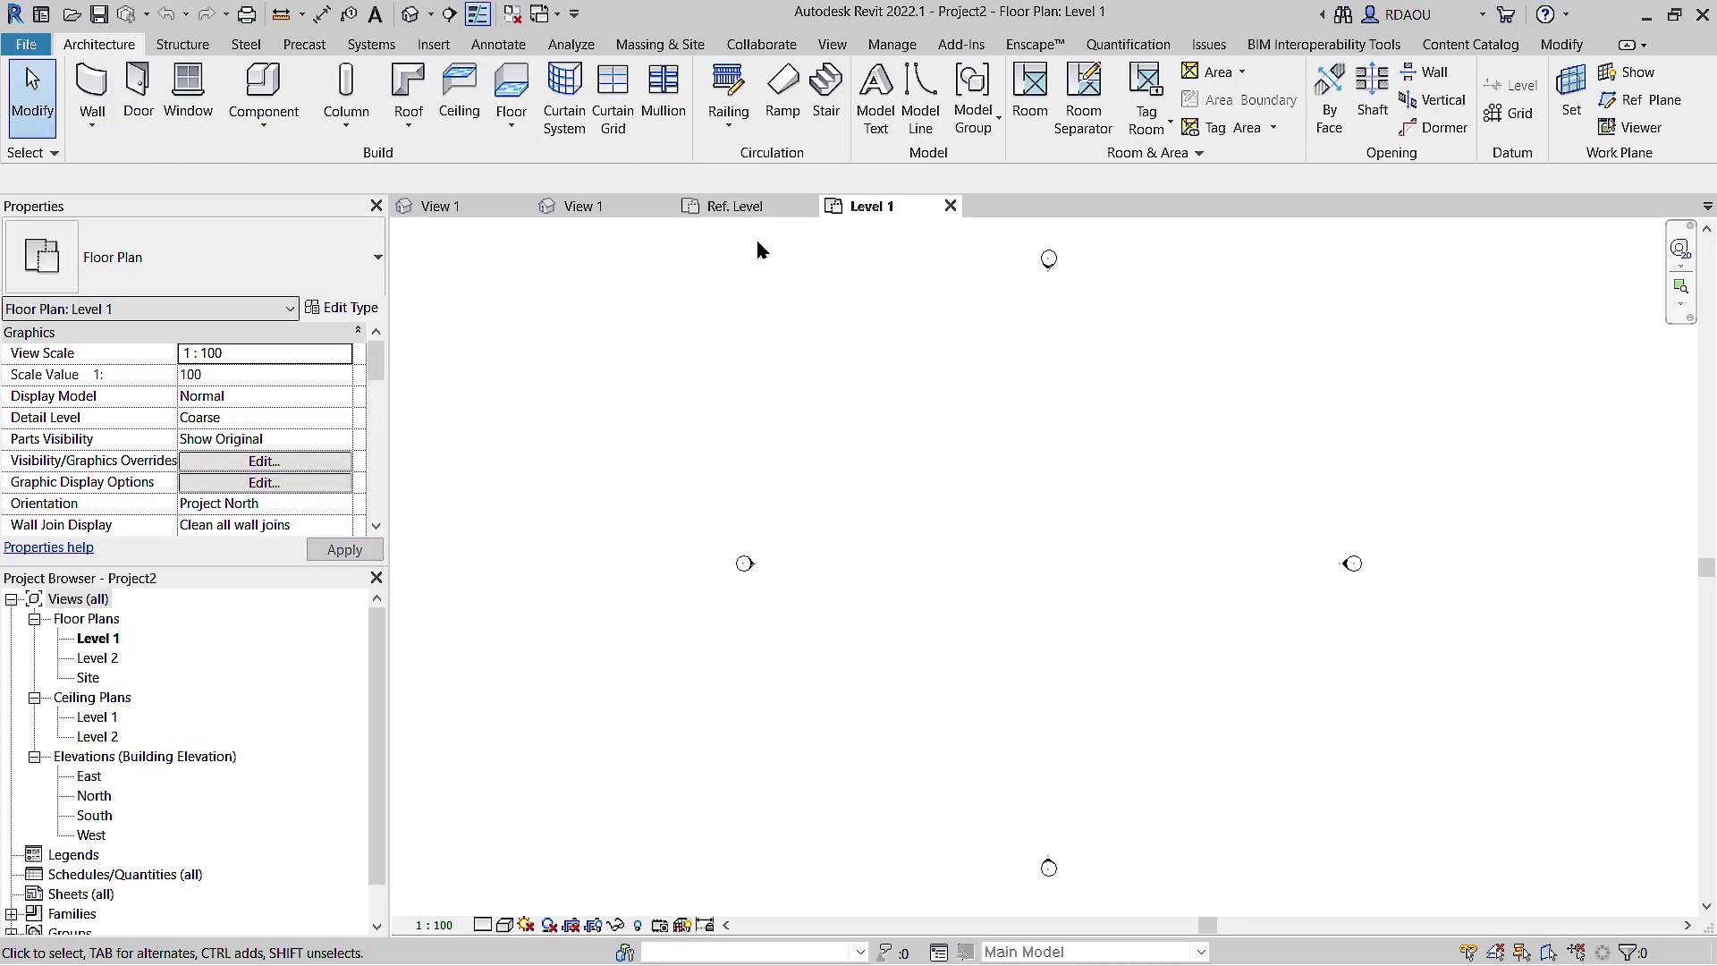
# Step: Load Family1 from its Ref. Level view into Project2
pyautogui.click(739, 210)
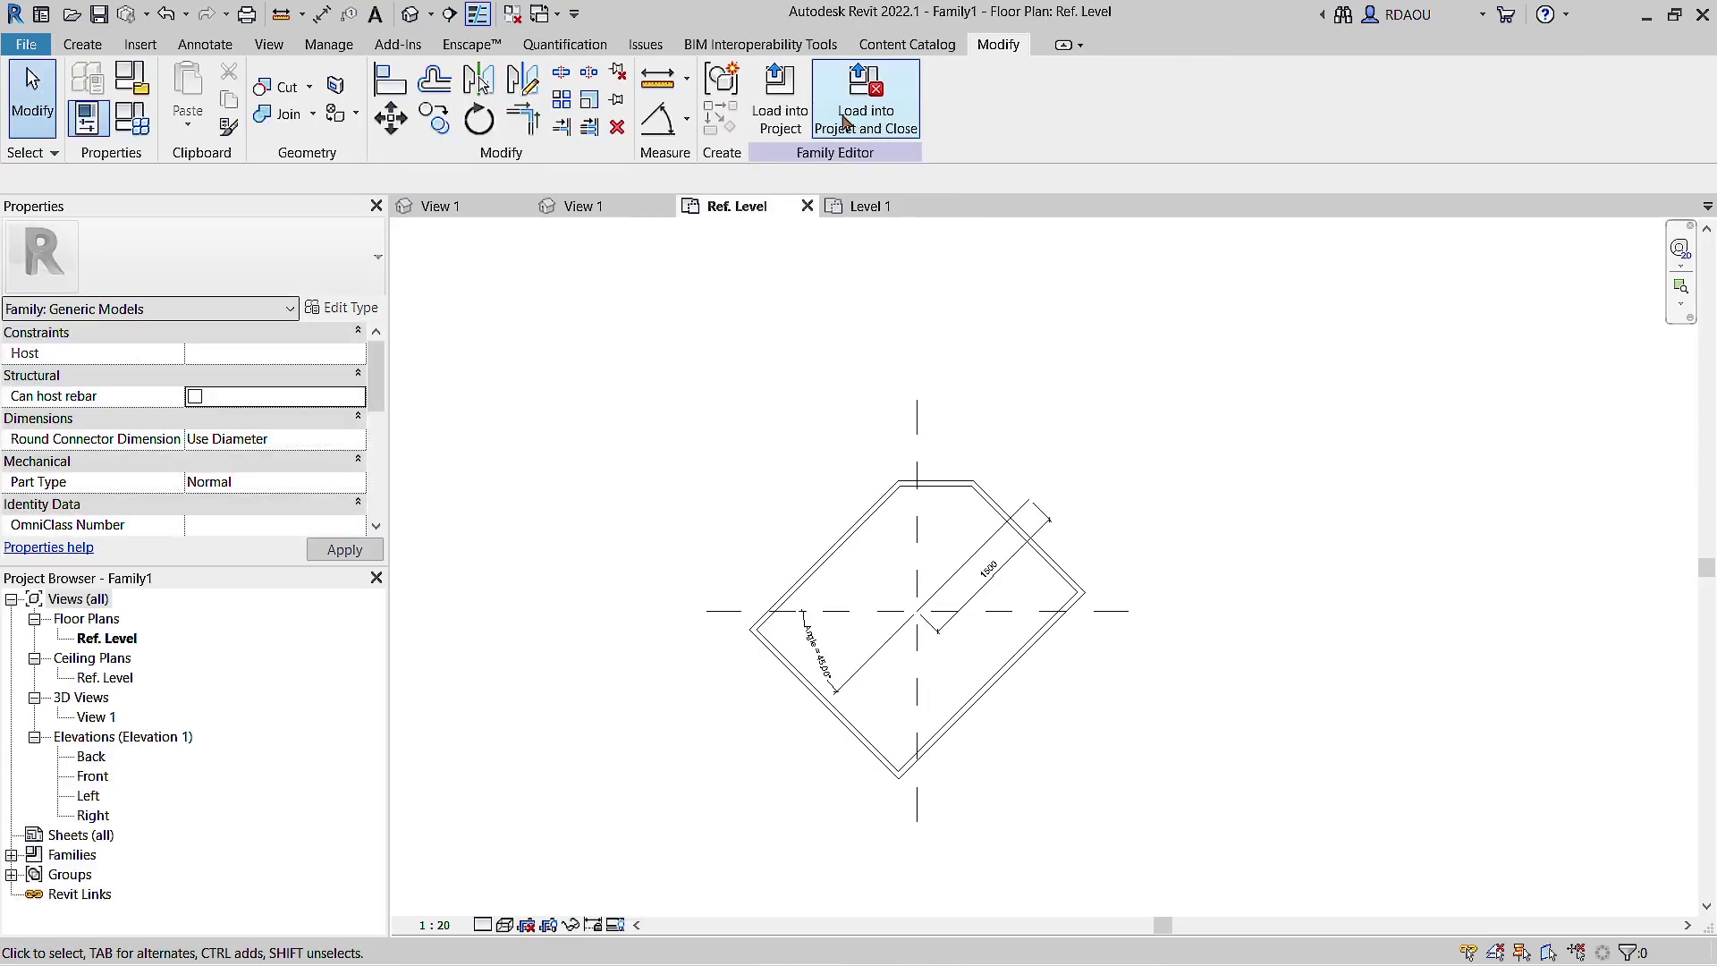
pyautogui.click(799, 94)
pyautogui.click(747, 396)
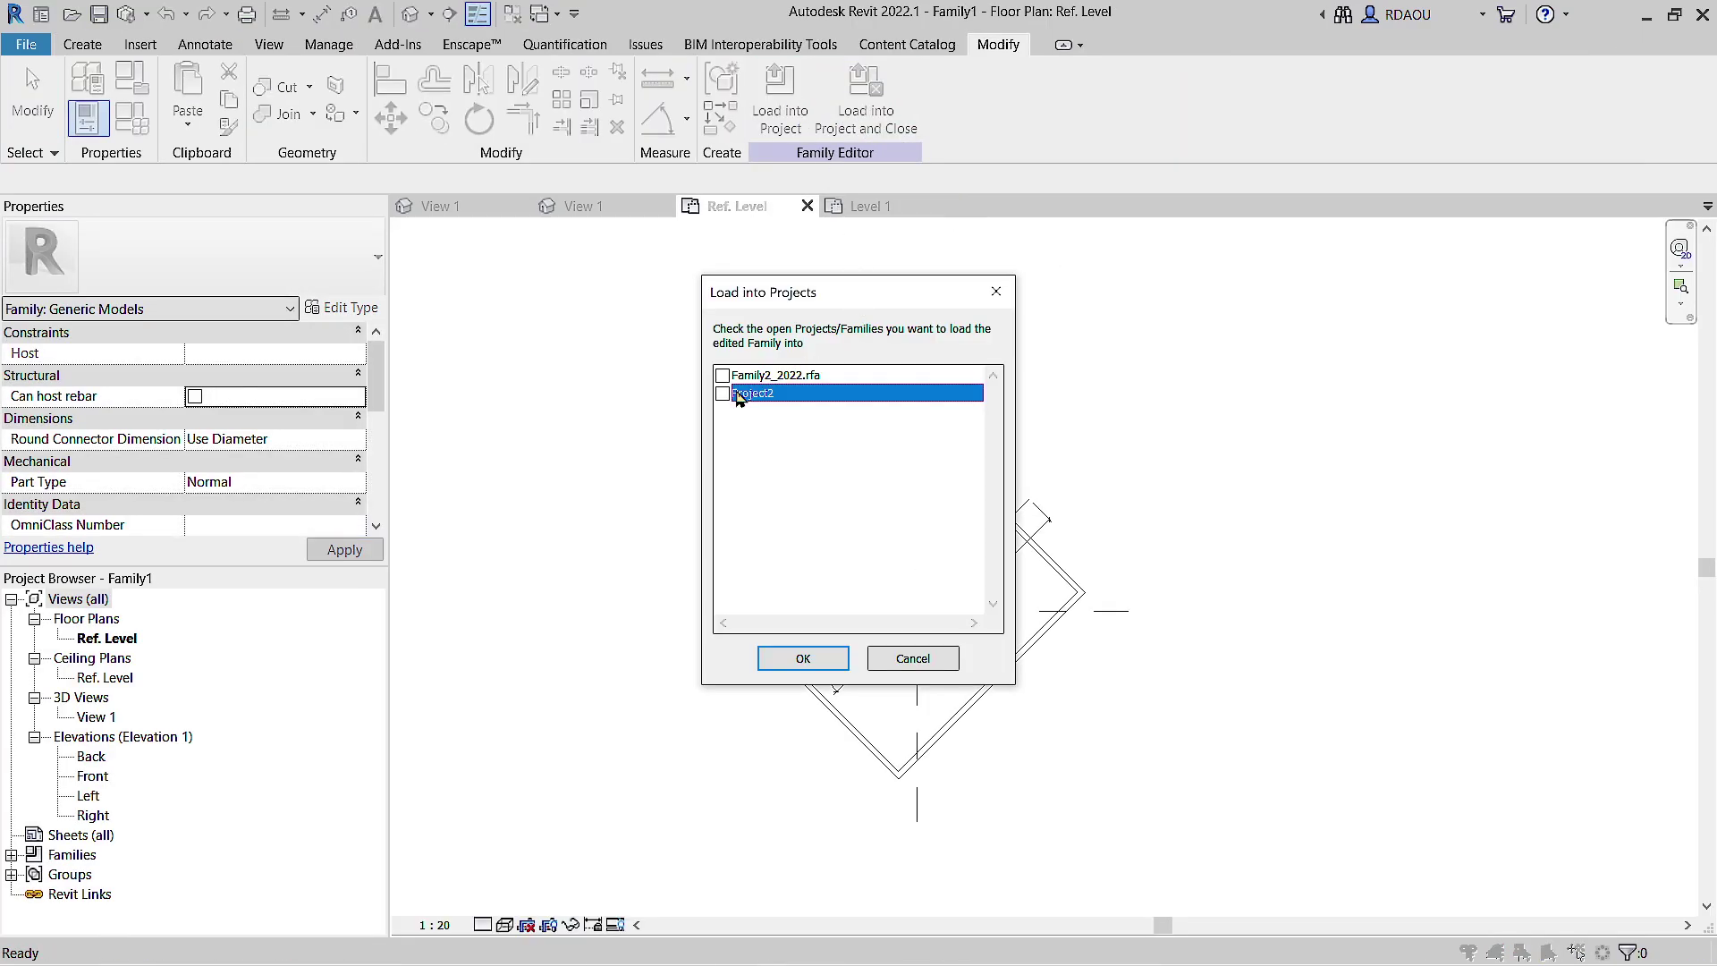
pyautogui.click(803, 658)
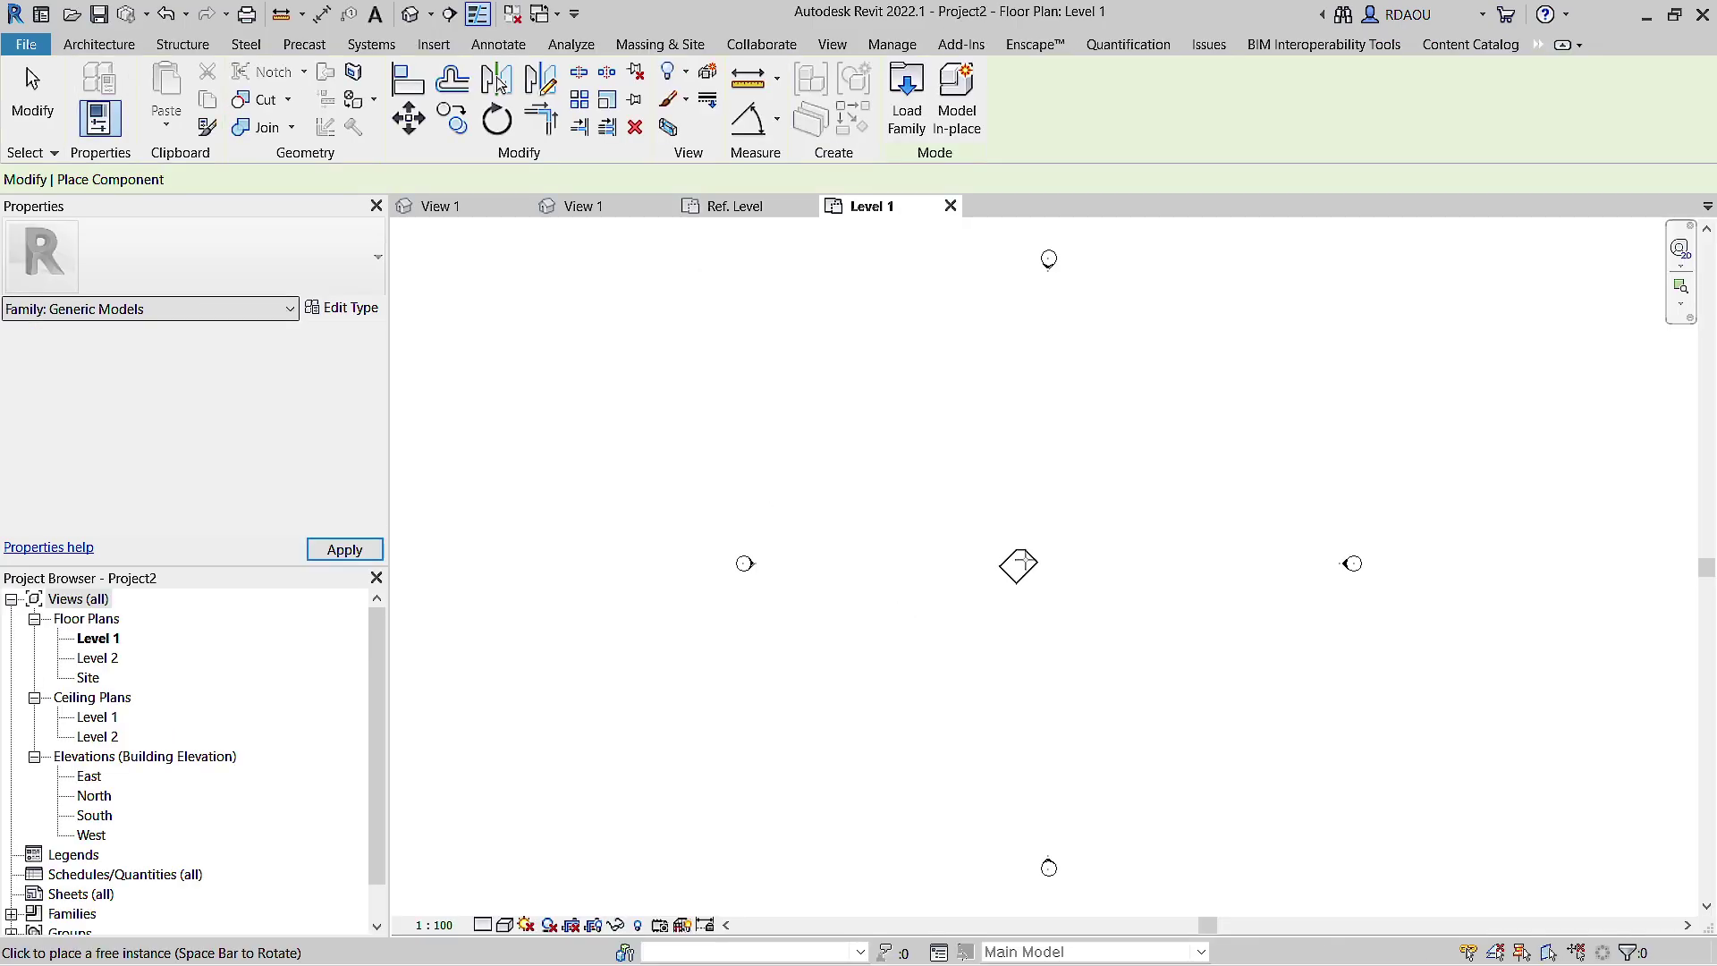
# Step: Place one Family1 instance on Level 1, inspect it in the default 3D view, and return to Level 1
pyautogui.click(1019, 549)
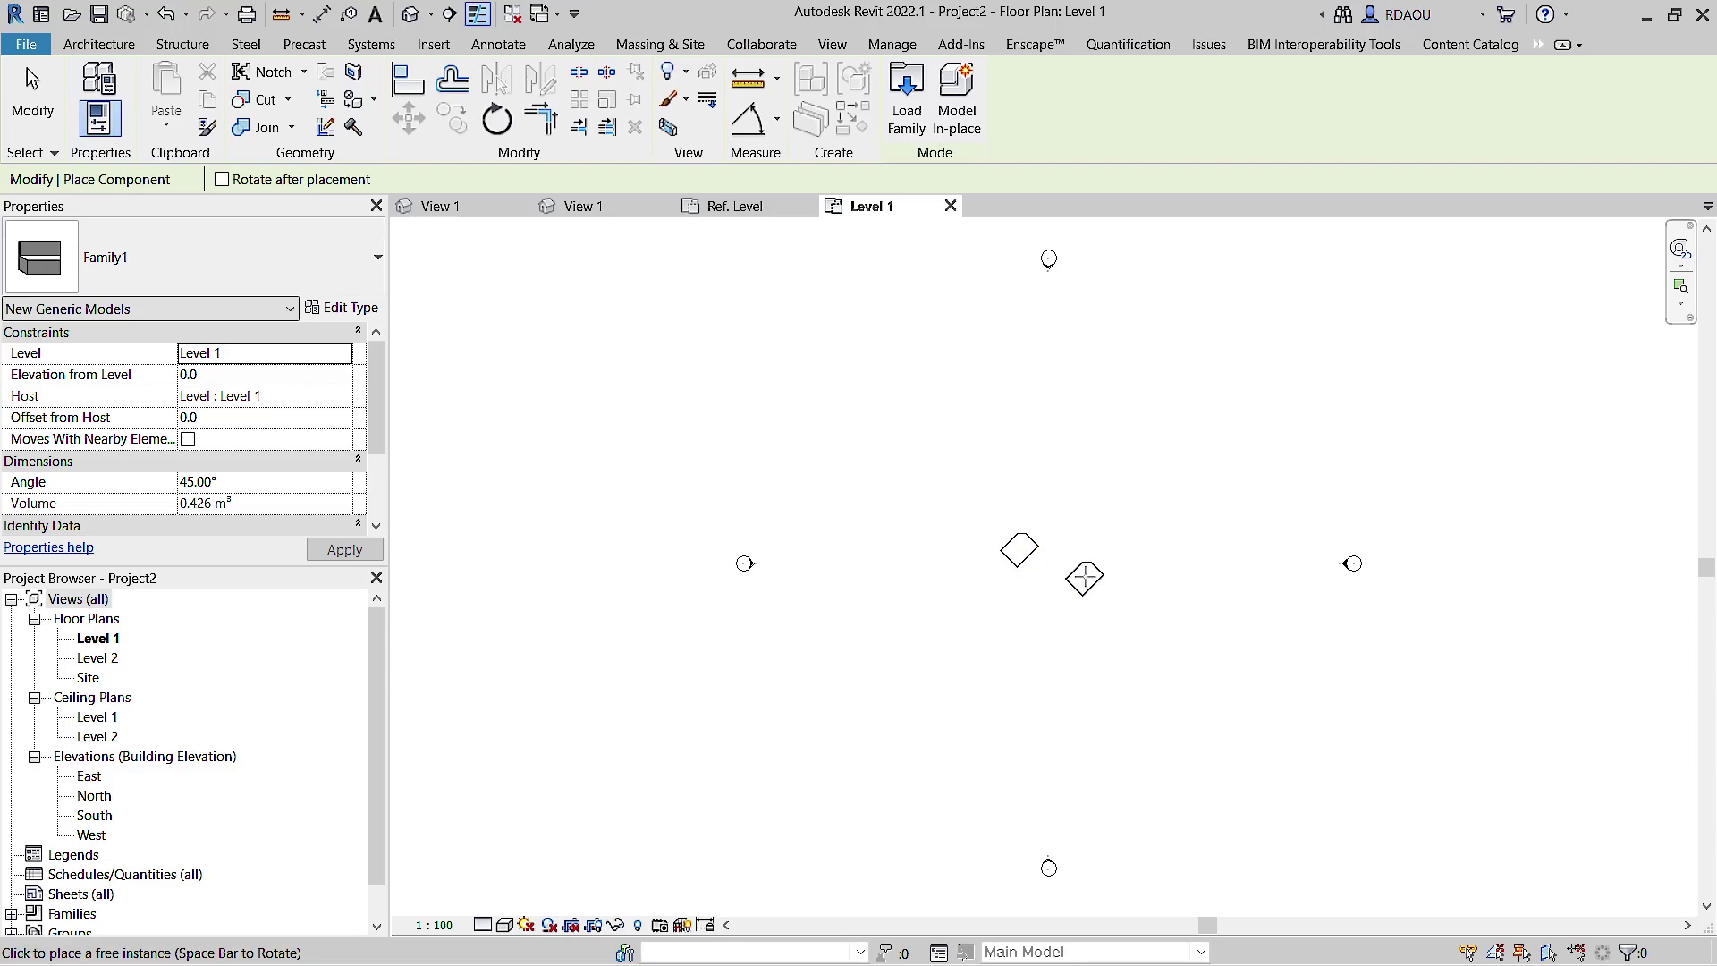
pyautogui.press('Escape')
pyautogui.press('Escape')
pyautogui.scroll(2, 1062, 556)
pyautogui.scroll(2, 1036, 553)
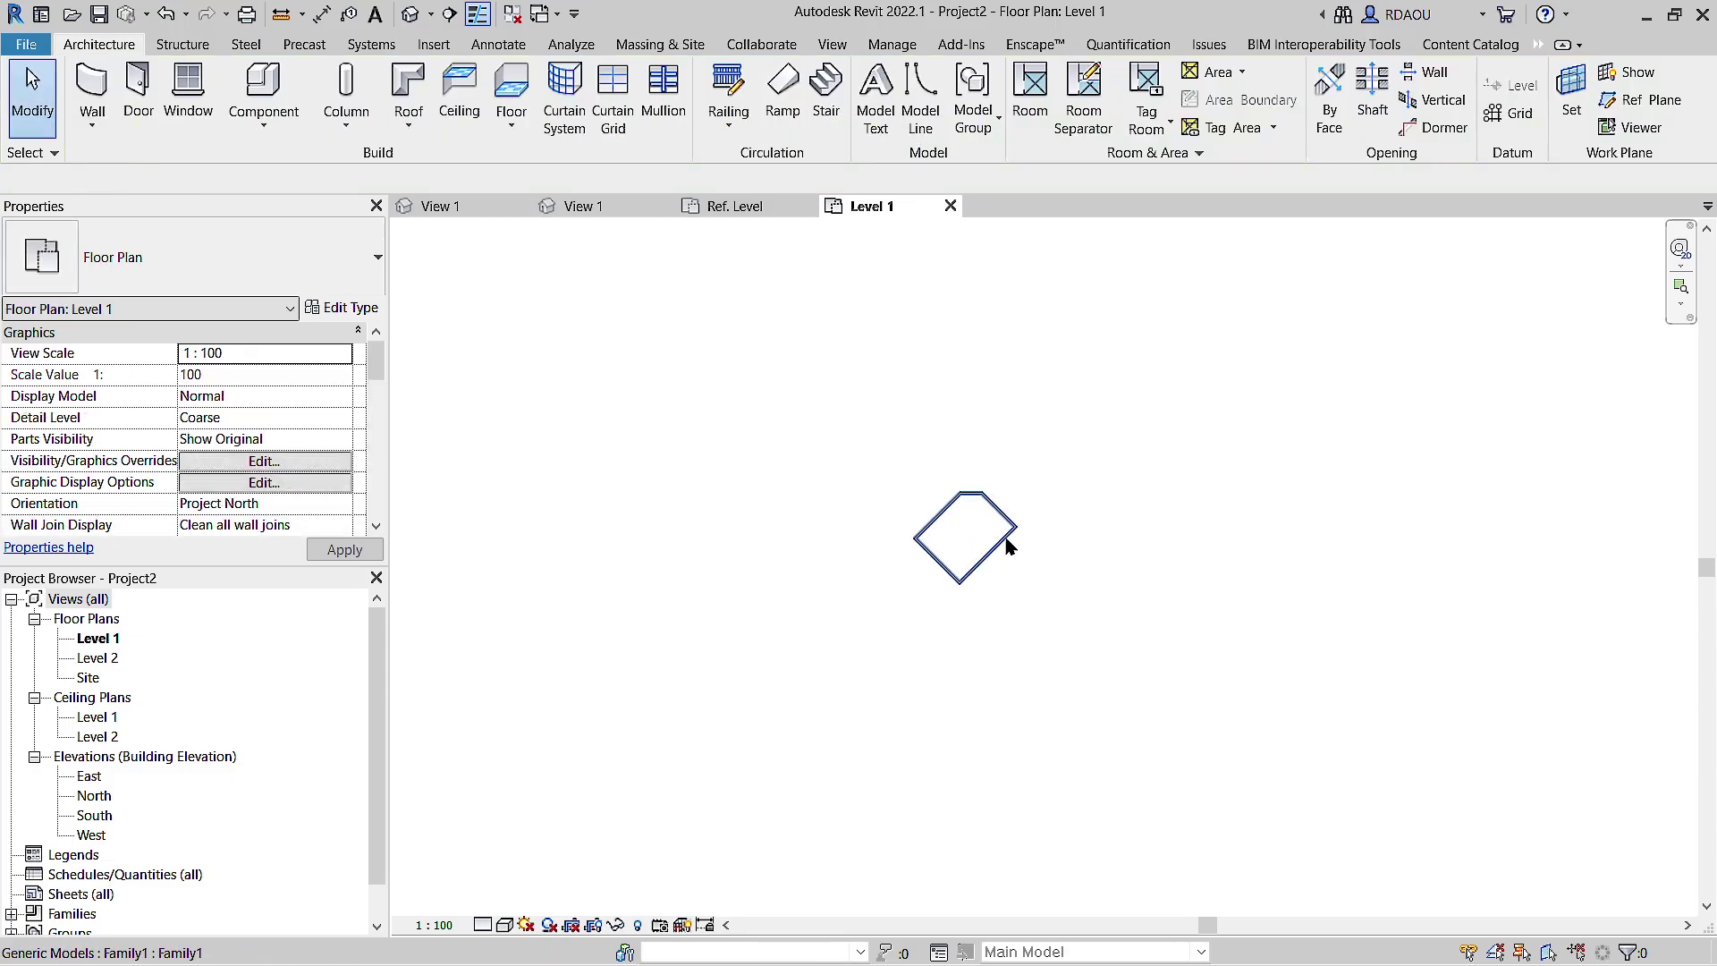
pyautogui.click(411, 13)
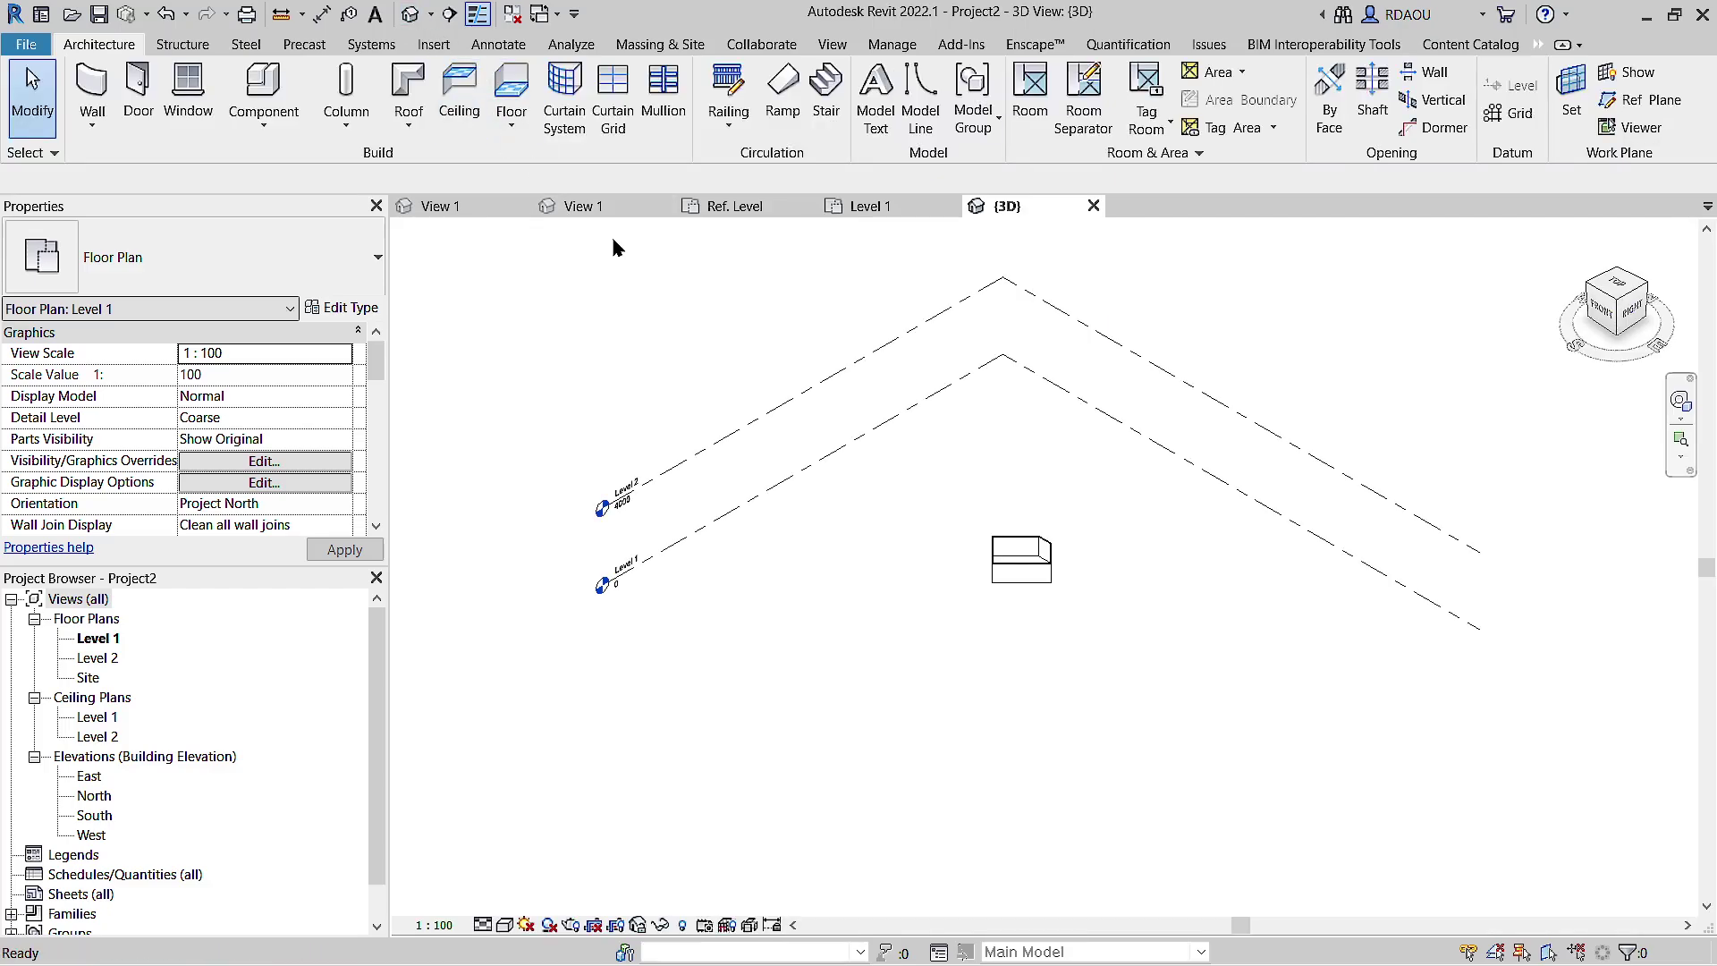
pyautogui.moveTo(874, 487)
pyautogui.keyDown('shift'); pyautogui.mouseDown(button='middle')
pyautogui.moveTo(918, 628)
pyautogui.moveTo(808, 413)
pyautogui.mouseUp(button='middle'); pyautogui.keyUp('shift')
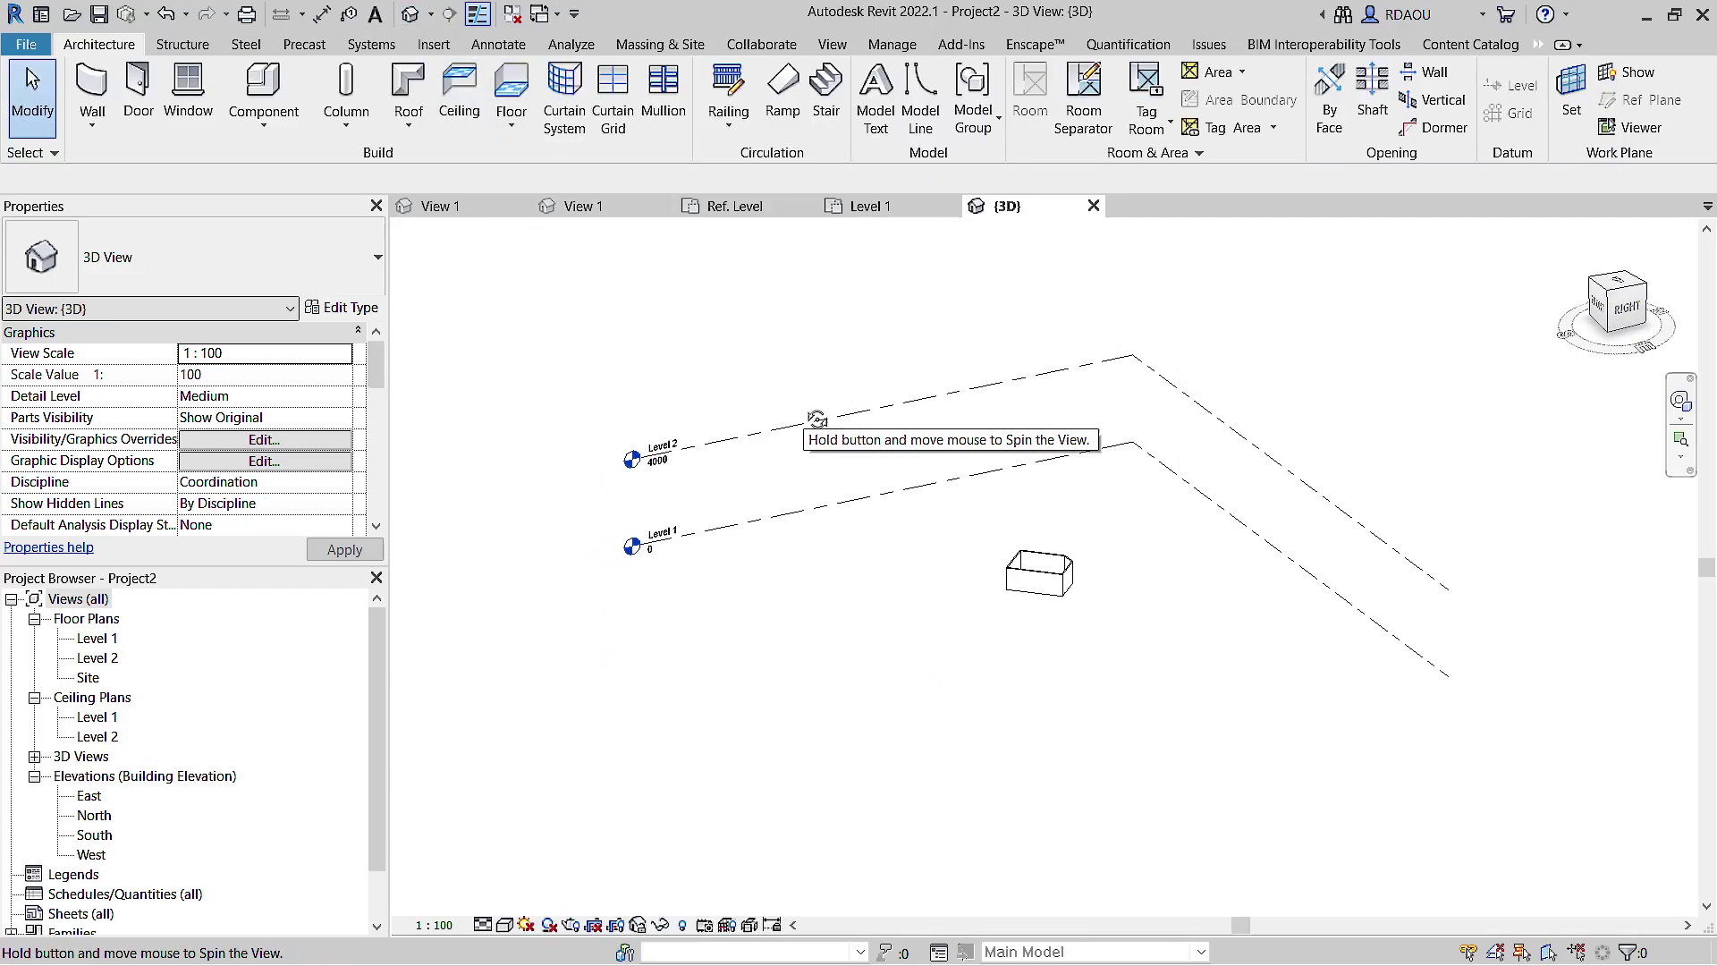
pyautogui.click(882, 206)
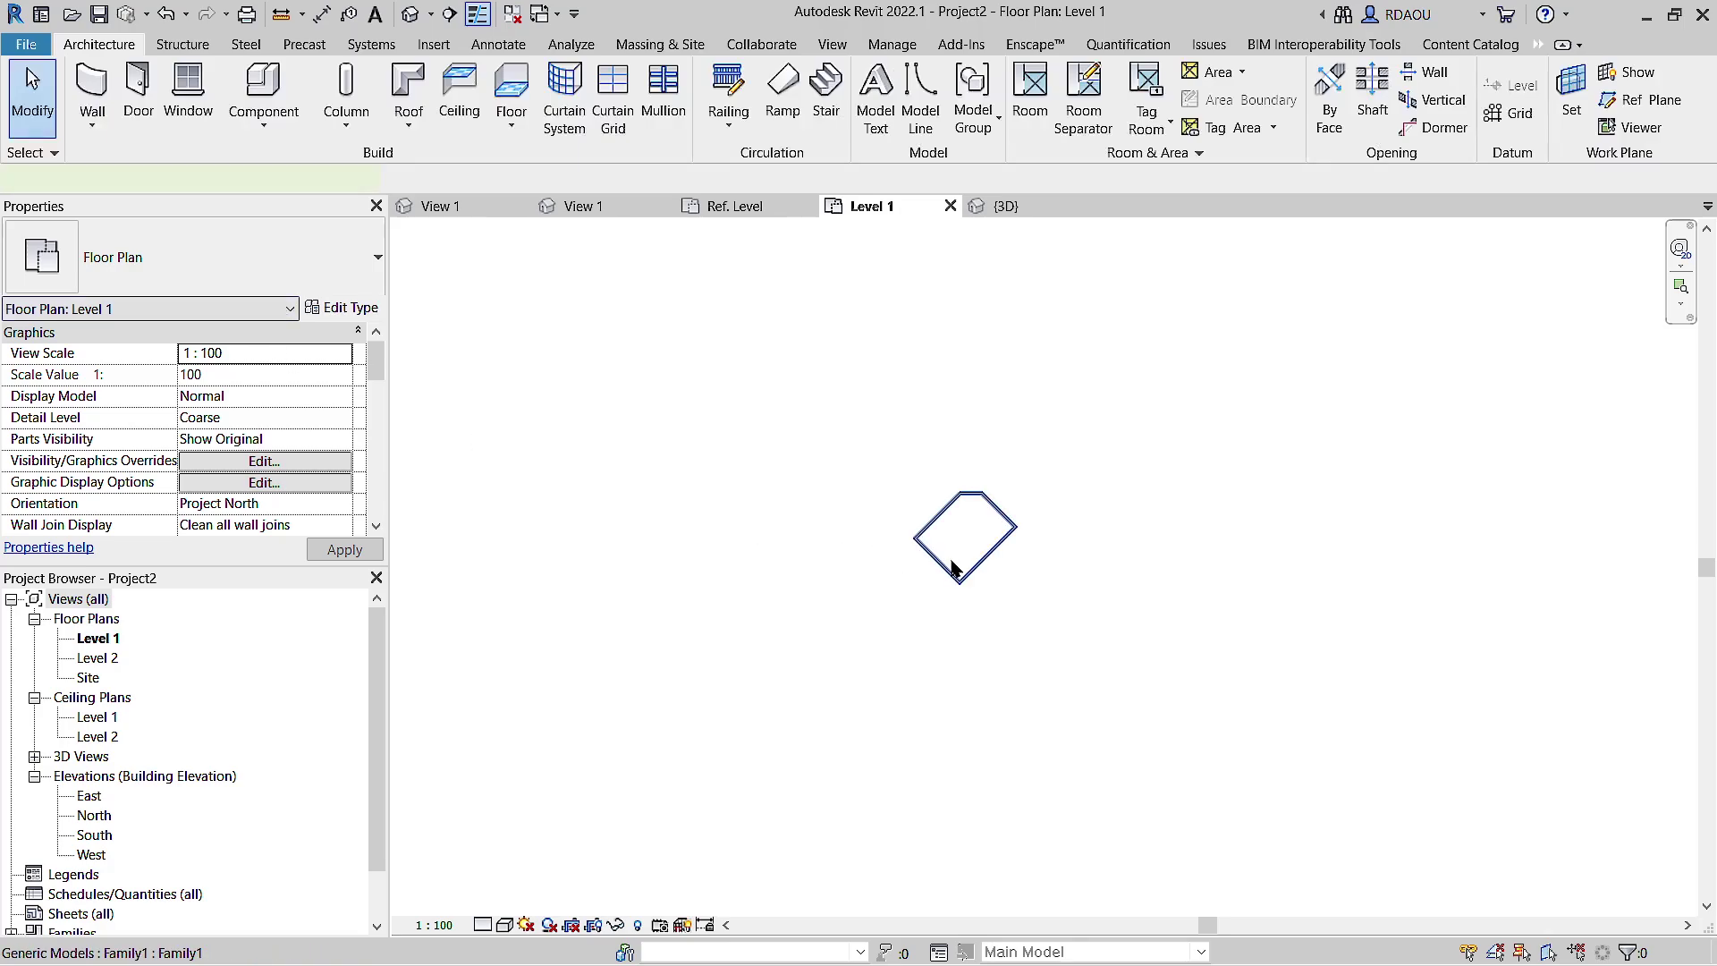
# Step: Select the placed box and try instance Angle values 60°, 15°, then 0°
pyautogui.click(936, 516)
pyautogui.click(302, 483)
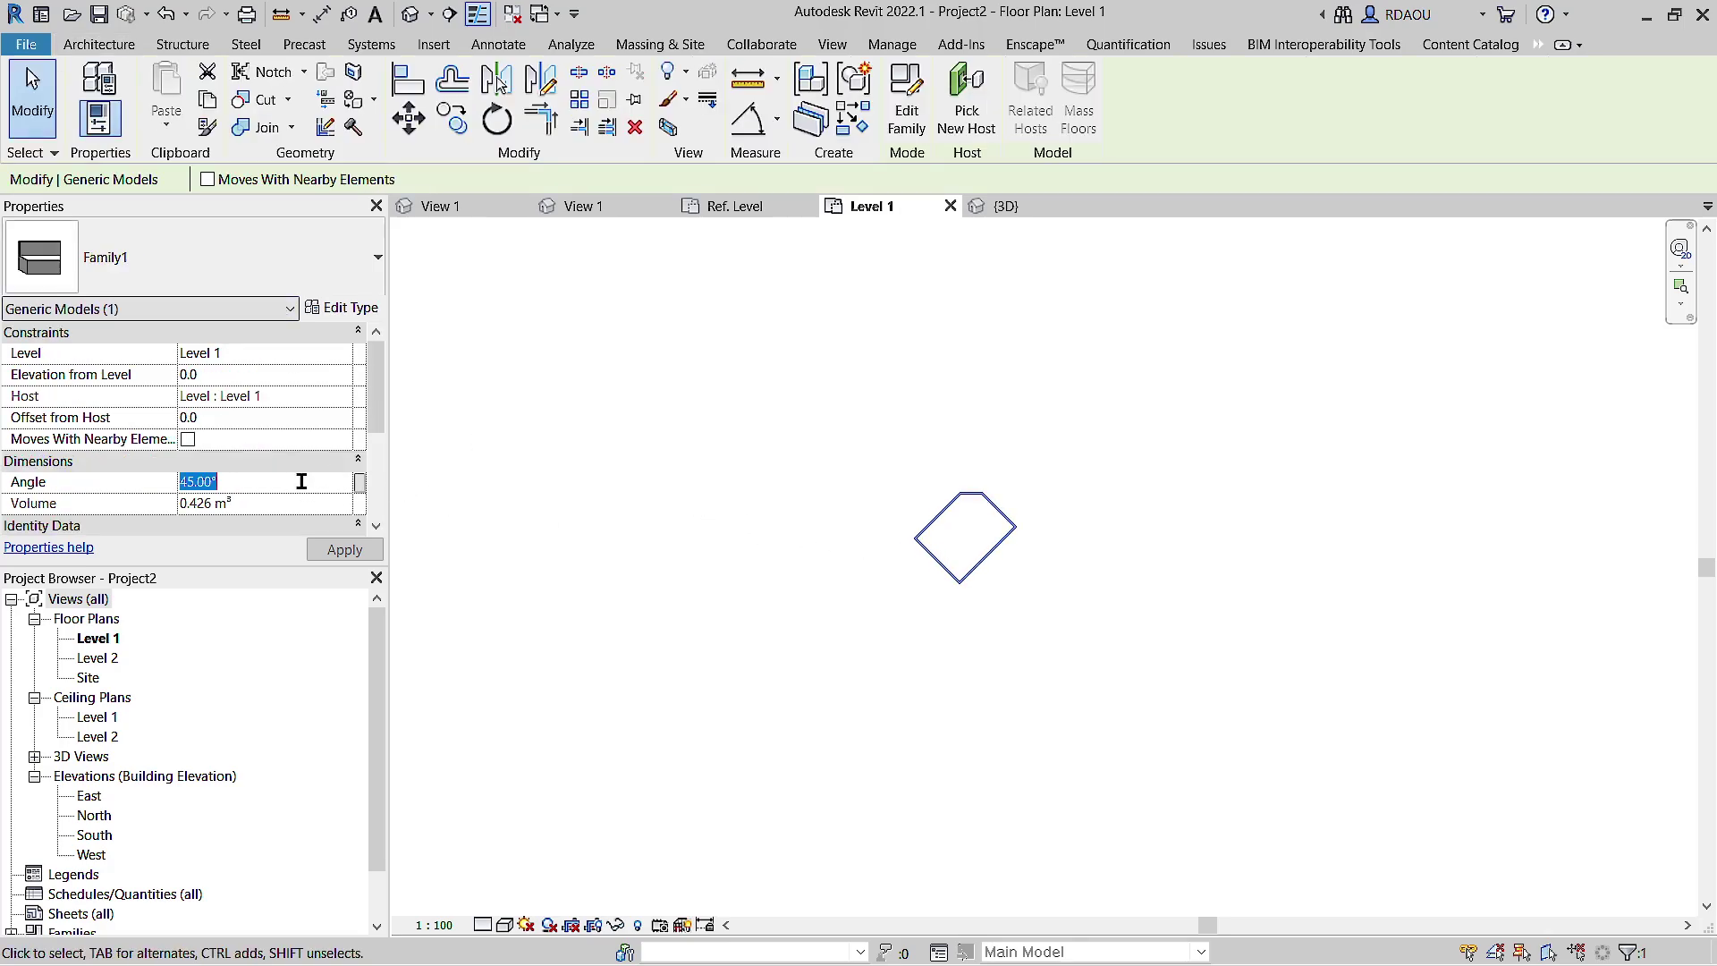
pyautogui.write('60')
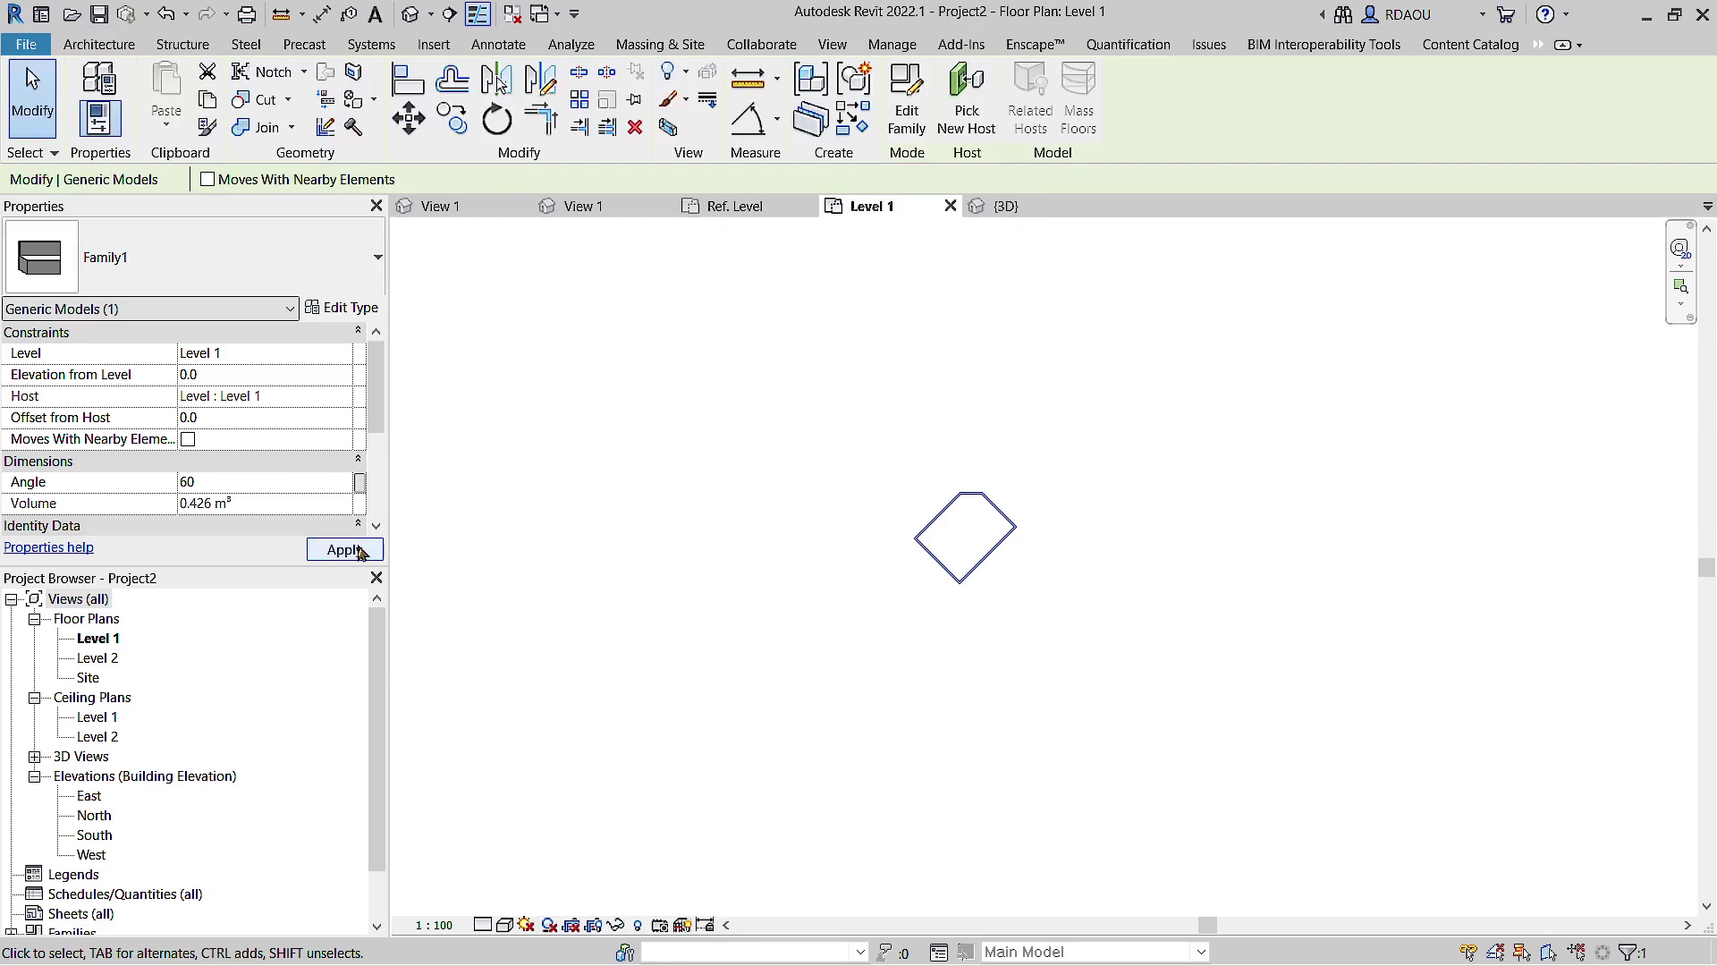
pyautogui.click(344, 550)
pyautogui.click(304, 464)
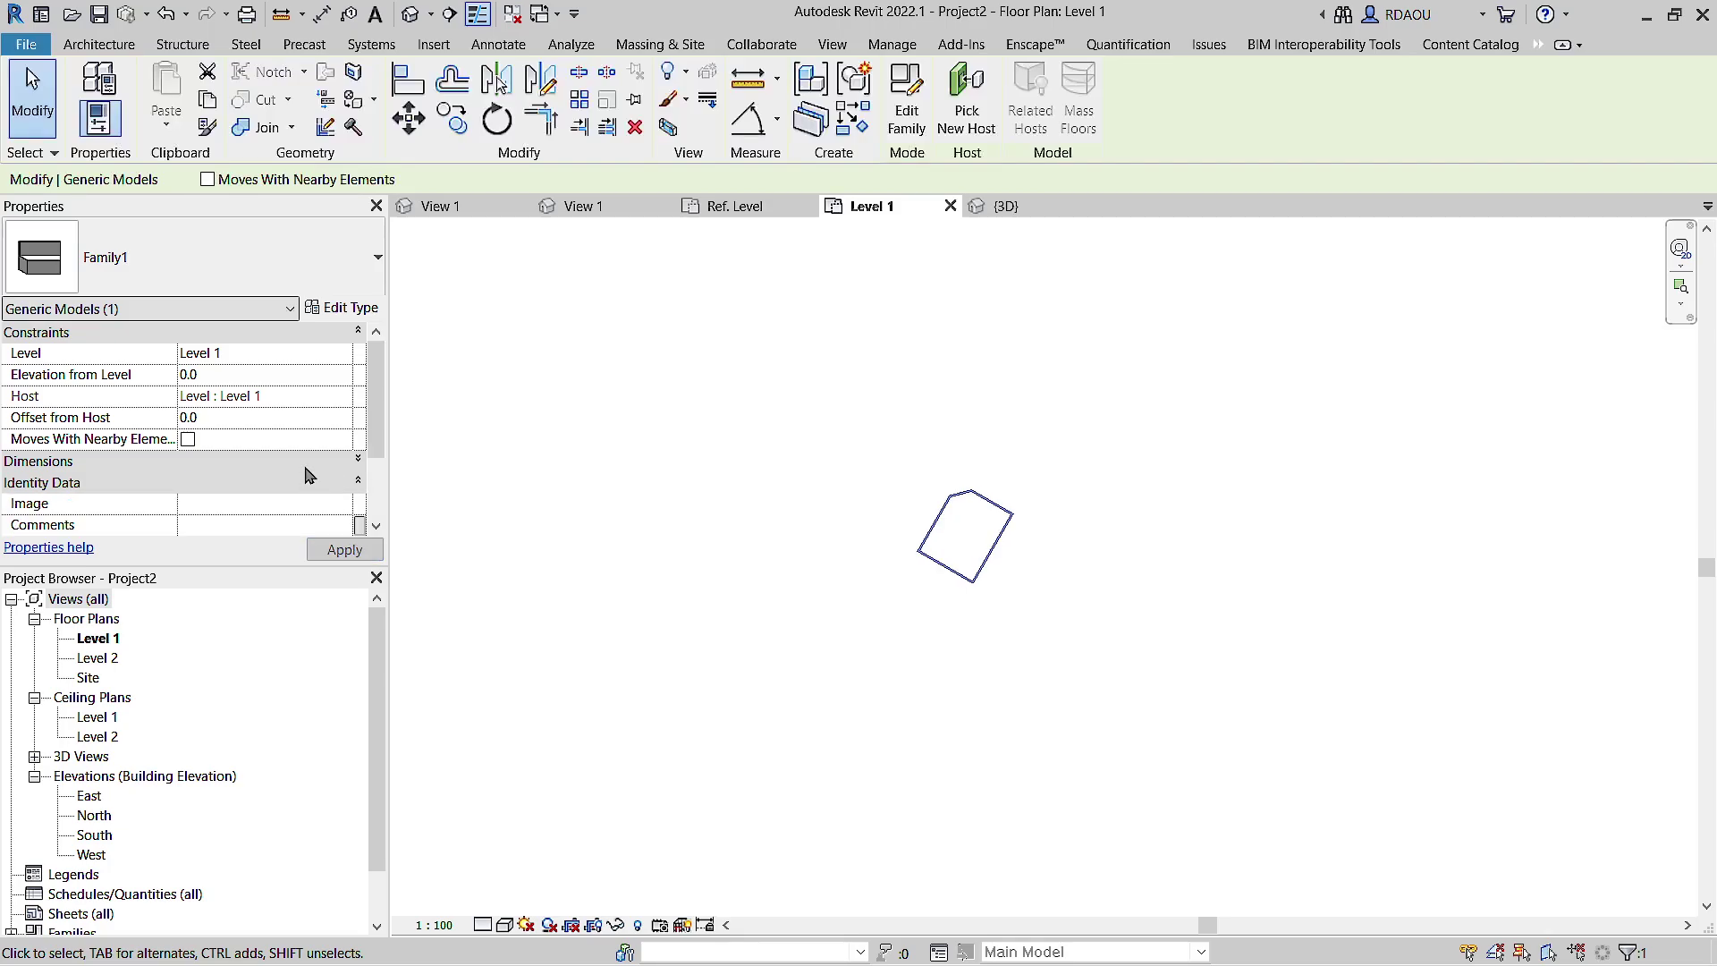
pyautogui.click(305, 465)
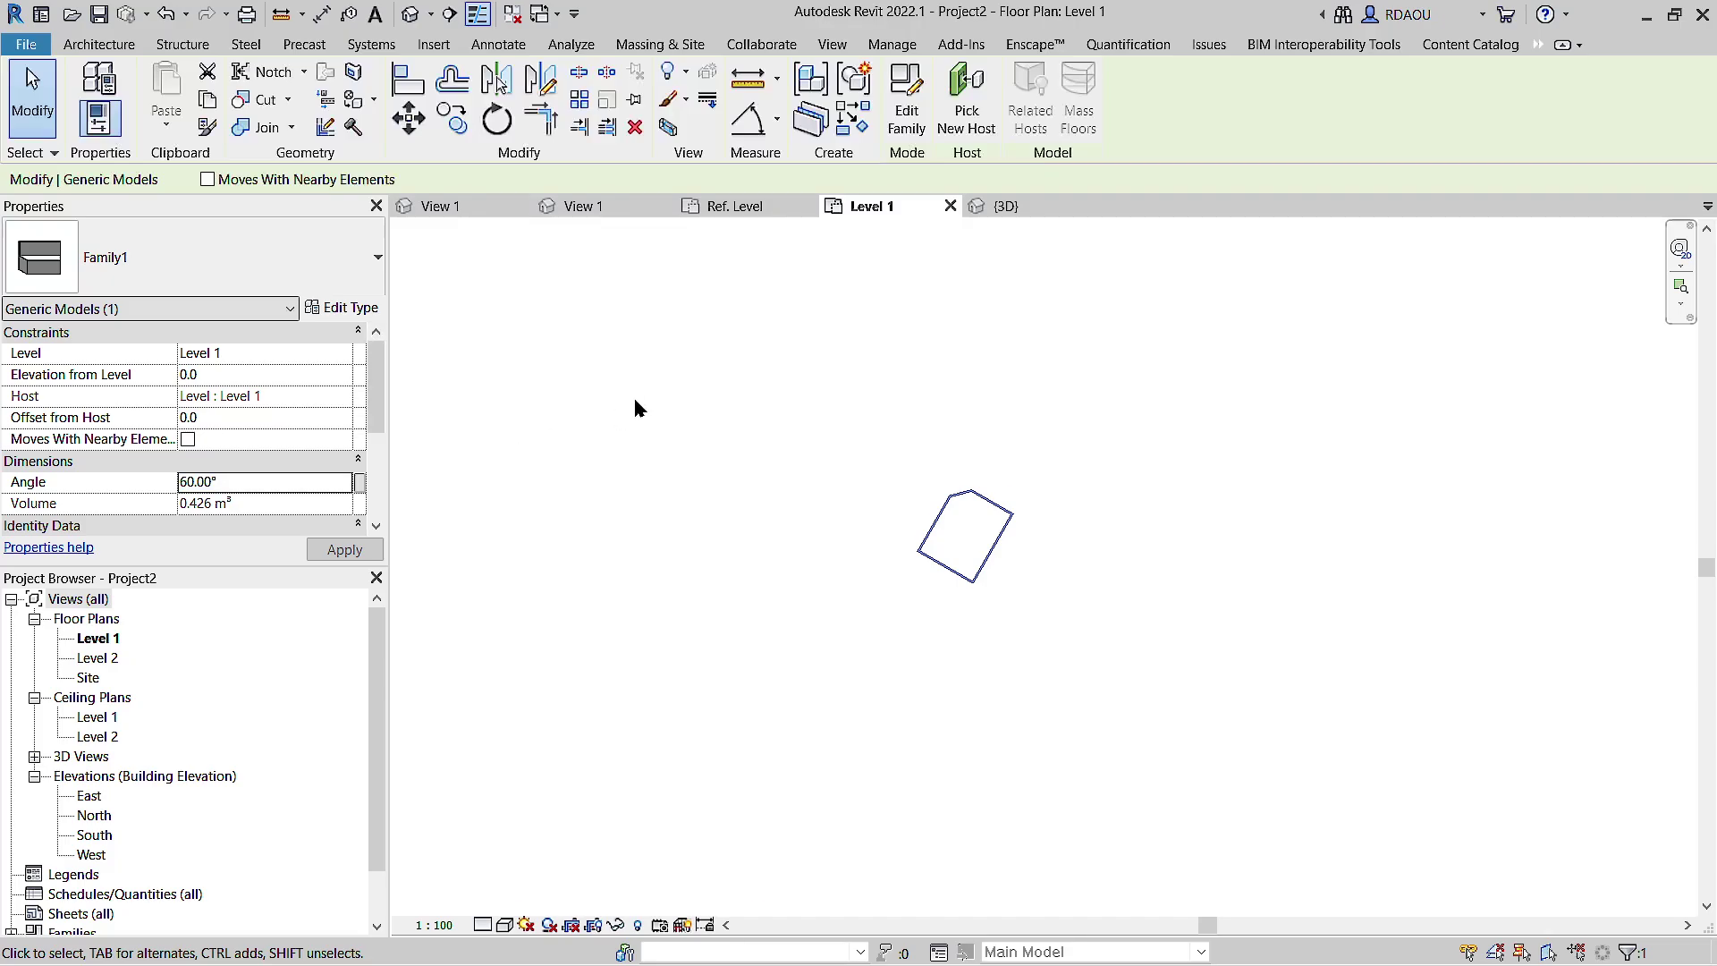
pyautogui.doubleClick(306, 480)
pyautogui.write('15')
pyautogui.click(324, 547)
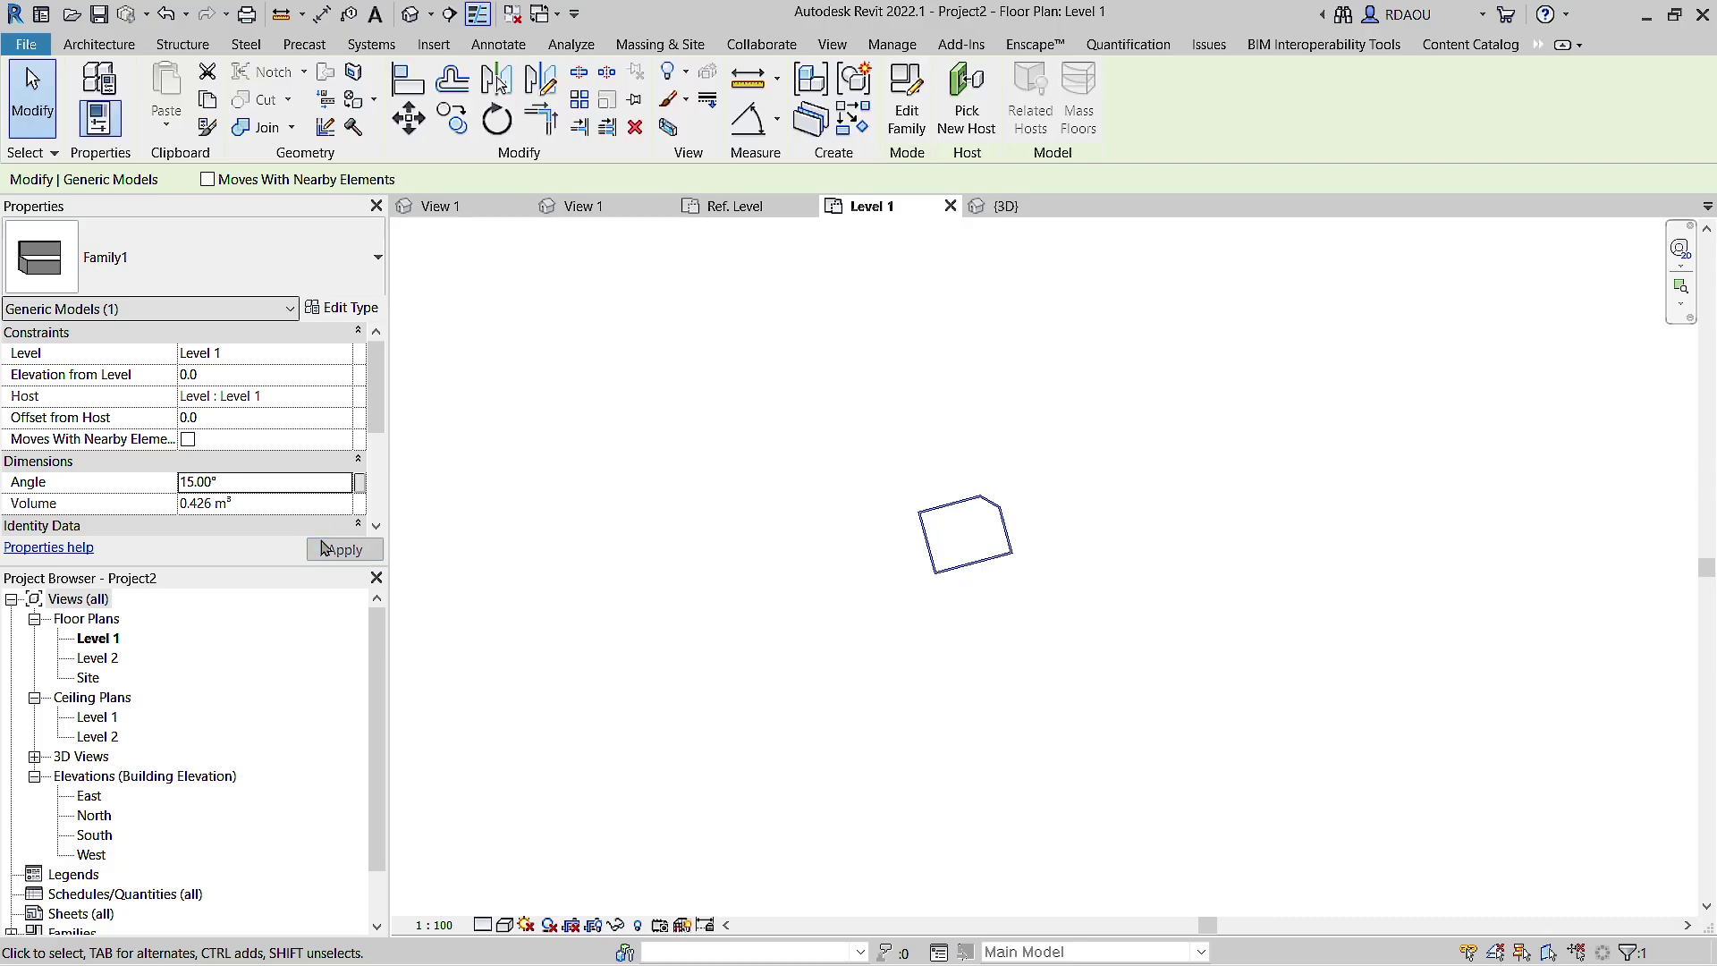
pyautogui.doubleClick(288, 483)
pyautogui.write('0')
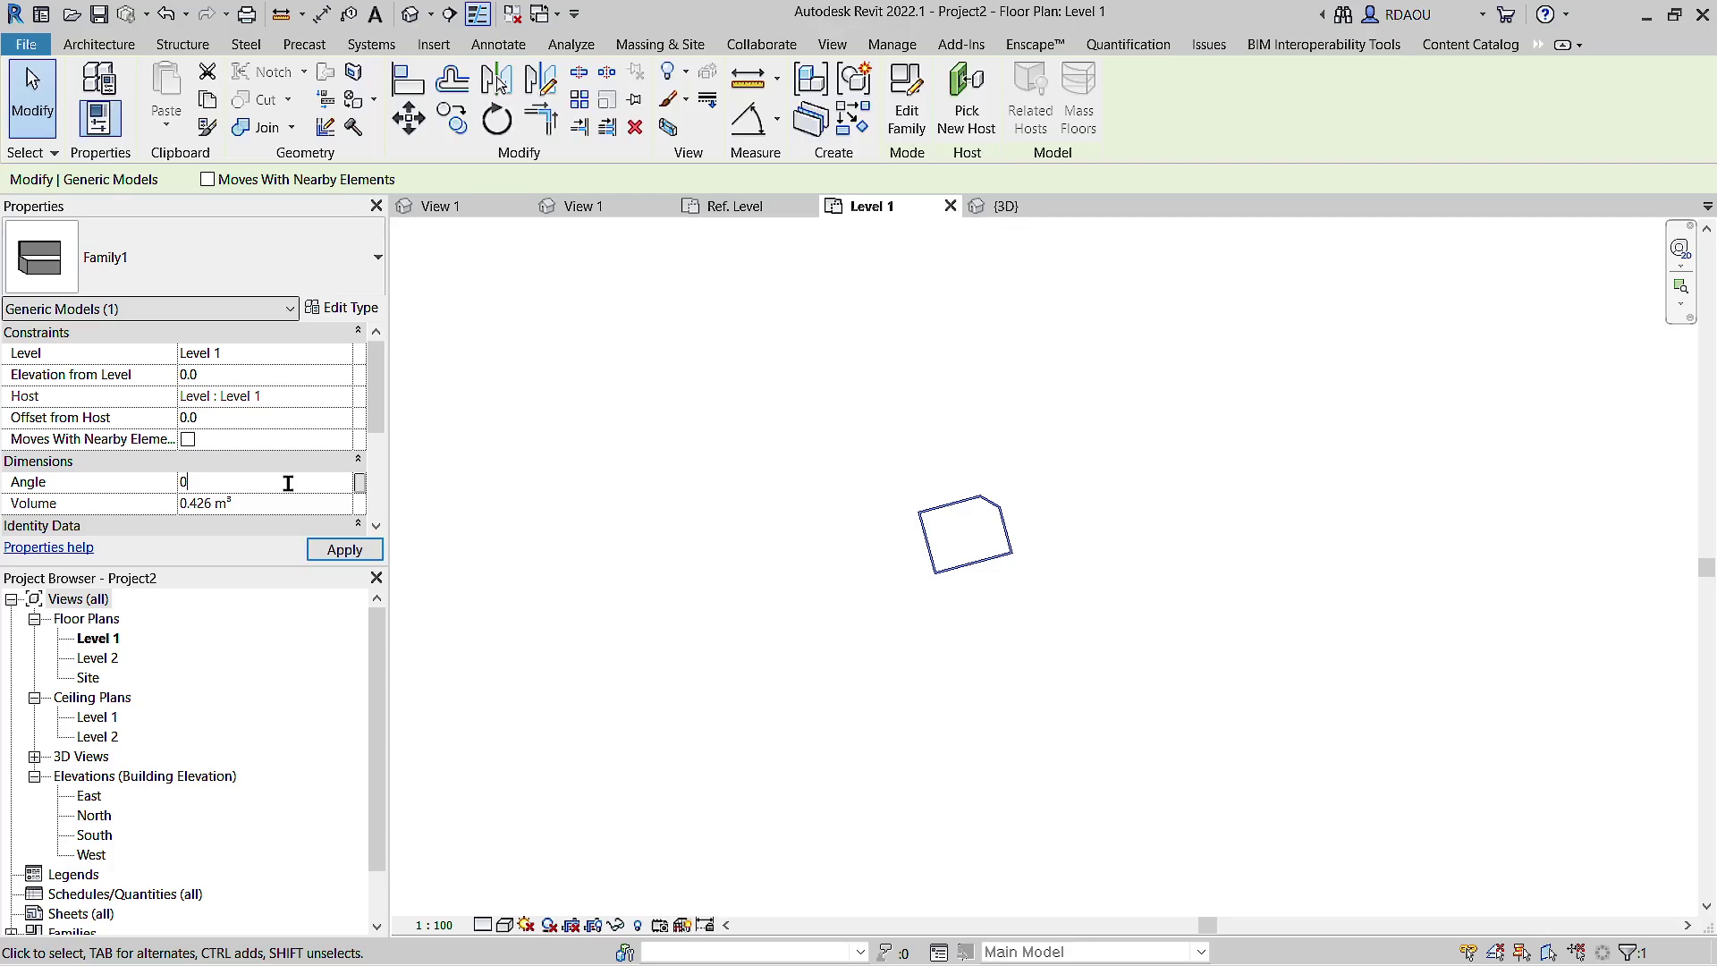
pyautogui.click(340, 550)
# Step: Try Angle 180° and 135°, then reset the box to 0° and deselect it
pyautogui.click(268, 481)
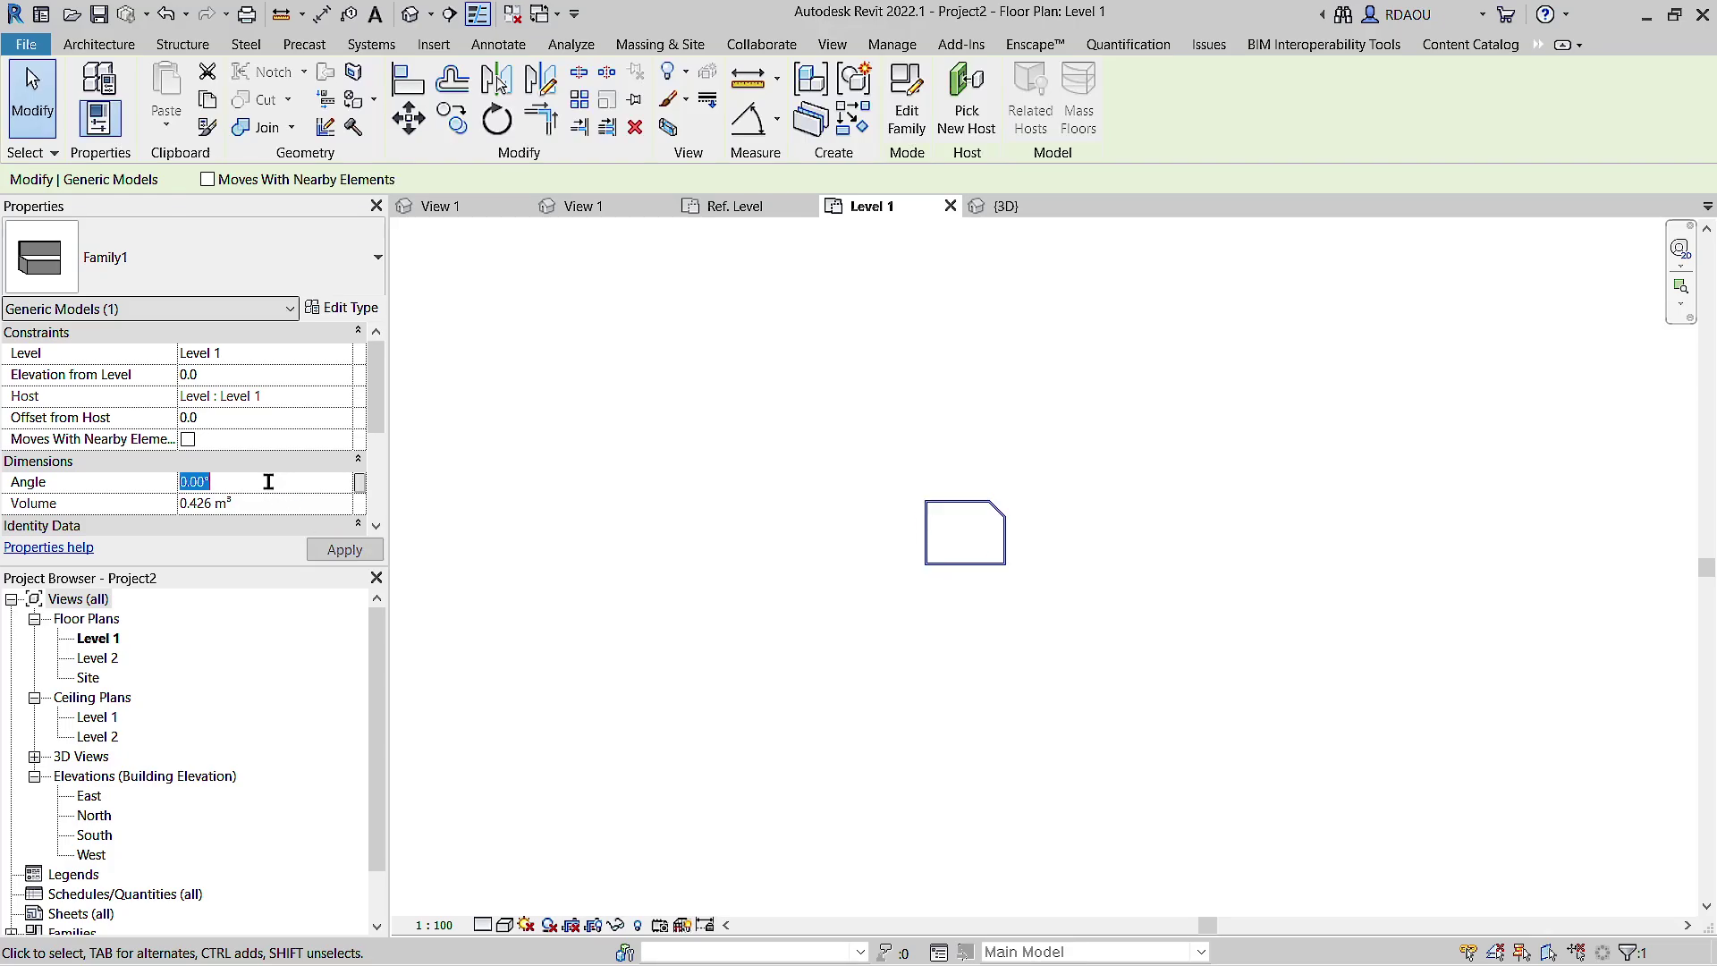
pyautogui.write('180')
pyautogui.click(338, 551)
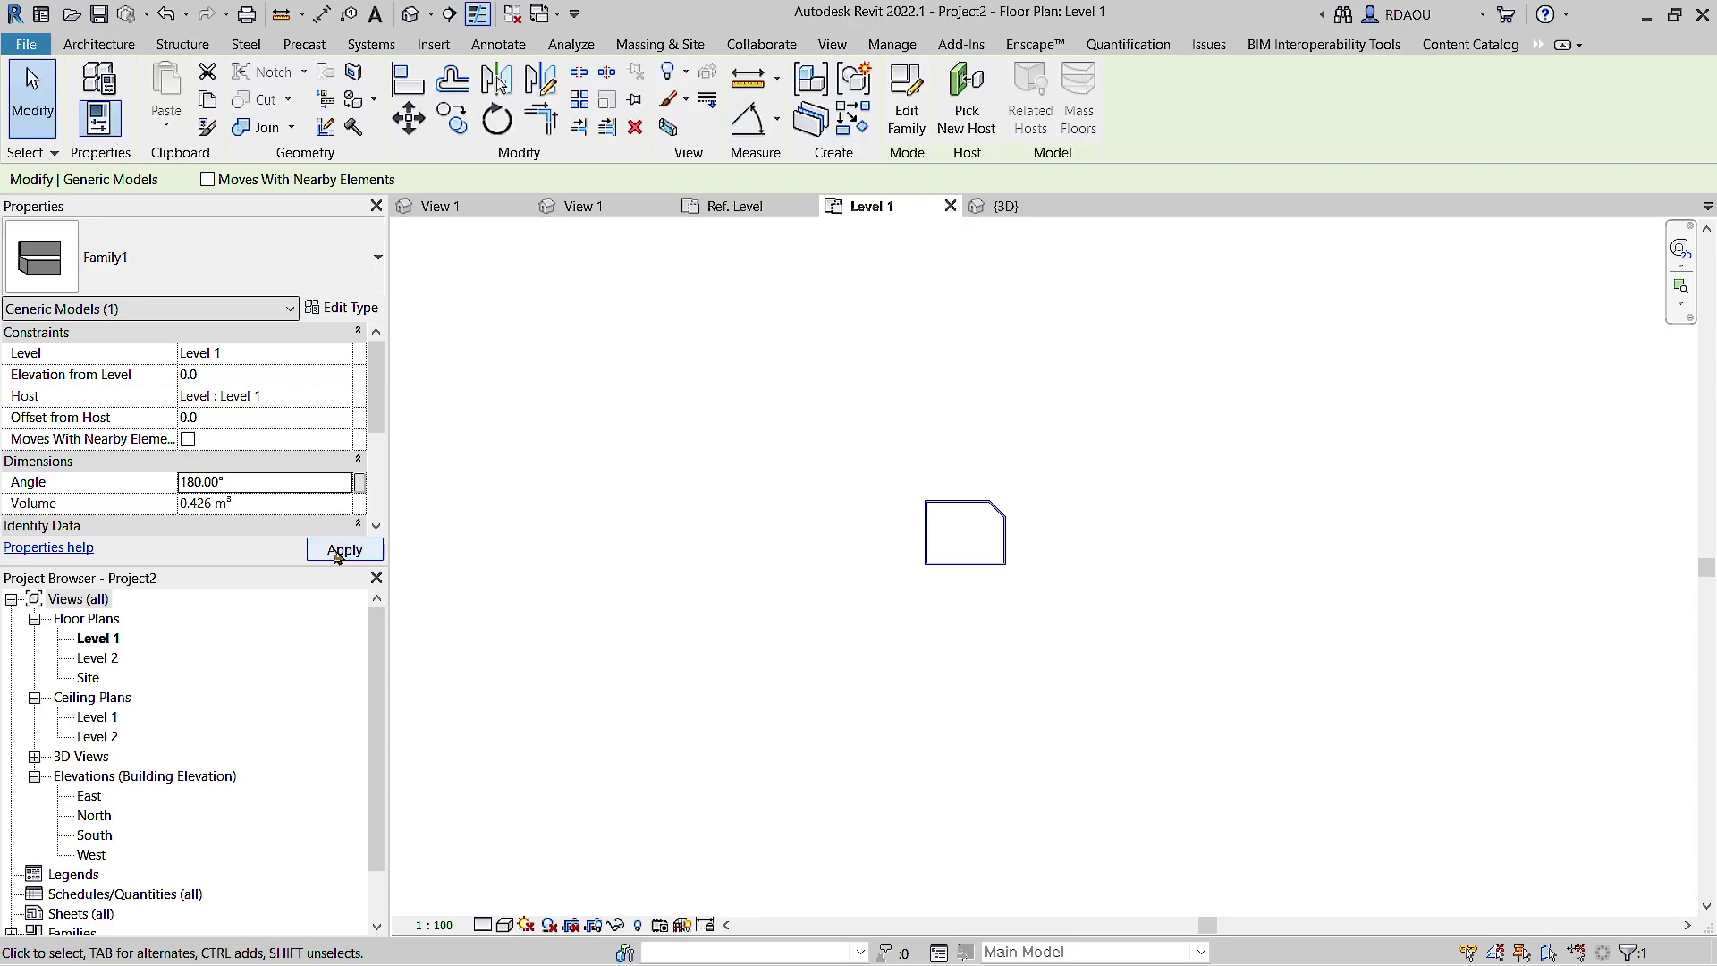
pyautogui.click(263, 483)
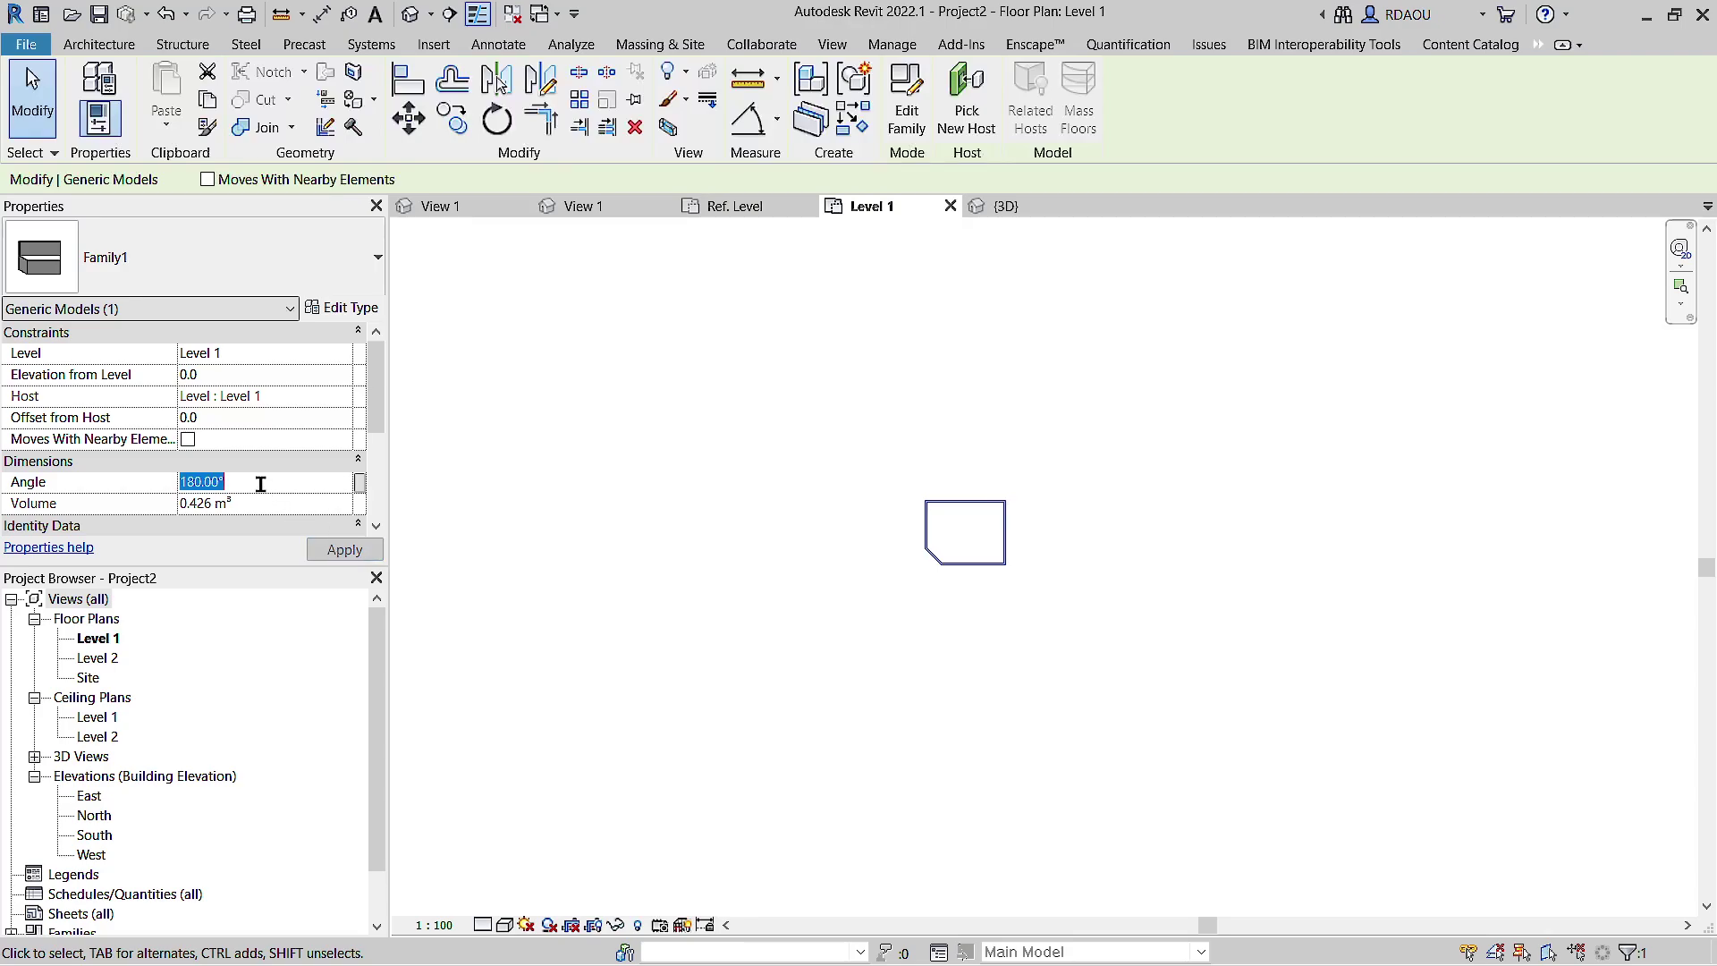
pyautogui.write('135')
pyautogui.click(330, 551)
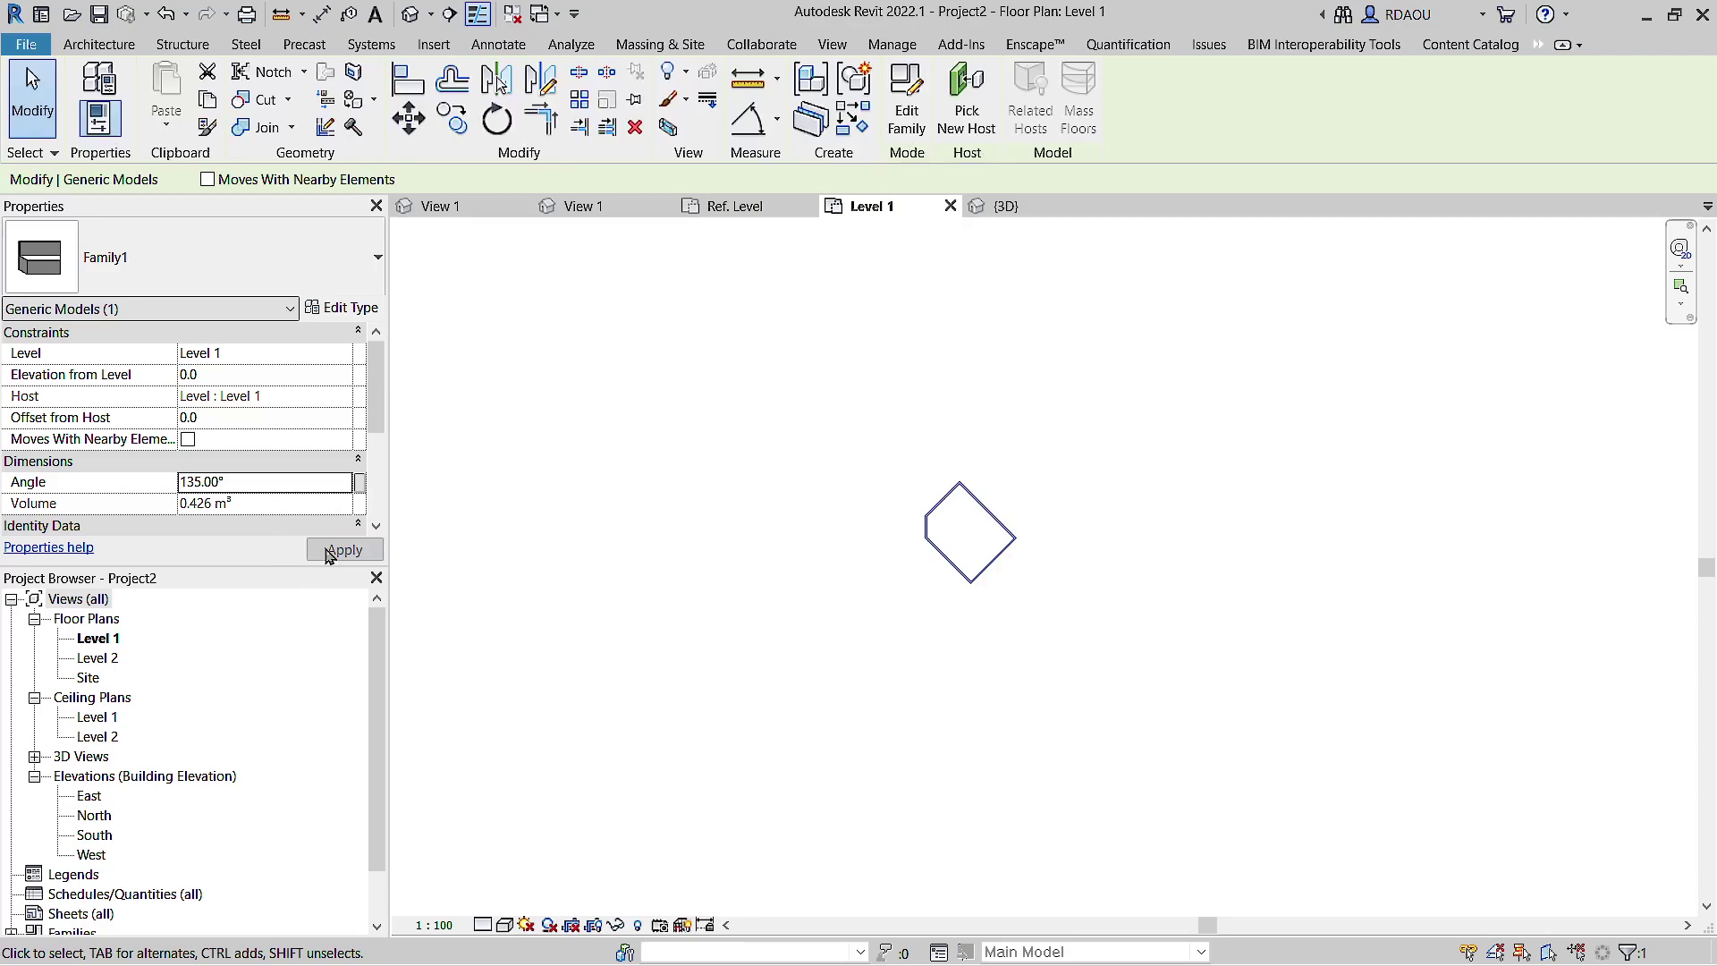
pyautogui.click(263, 484)
pyautogui.write('0')
pyautogui.click(339, 551)
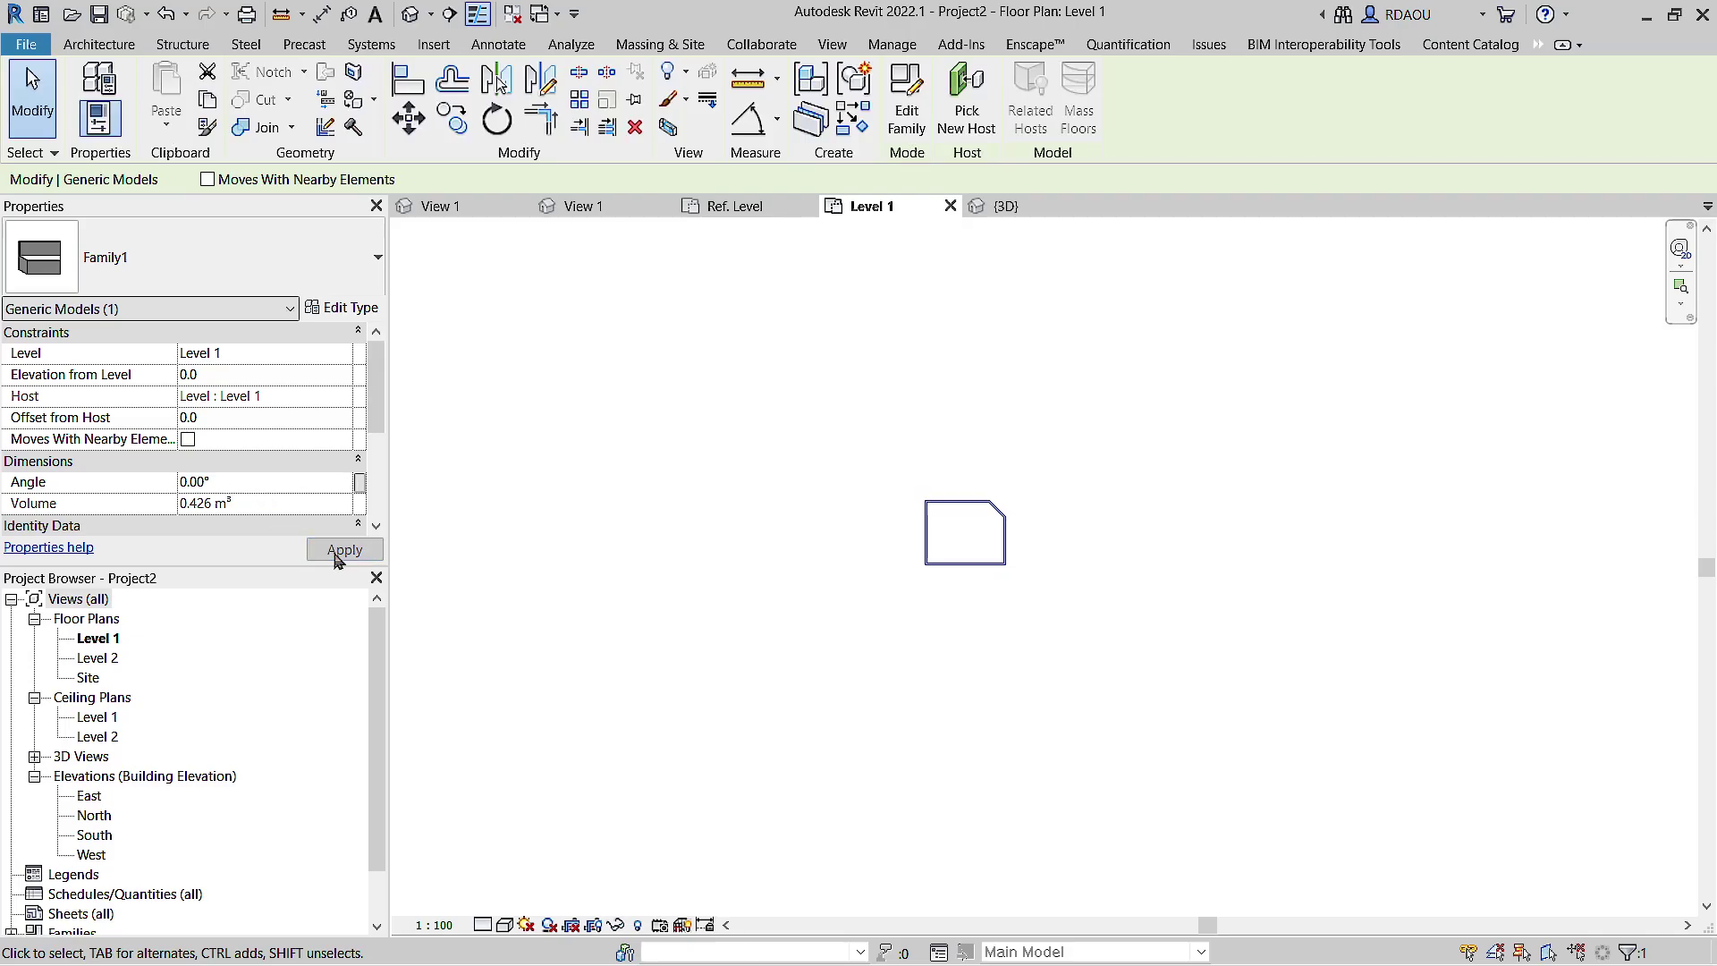
pyautogui.click(798, 425)
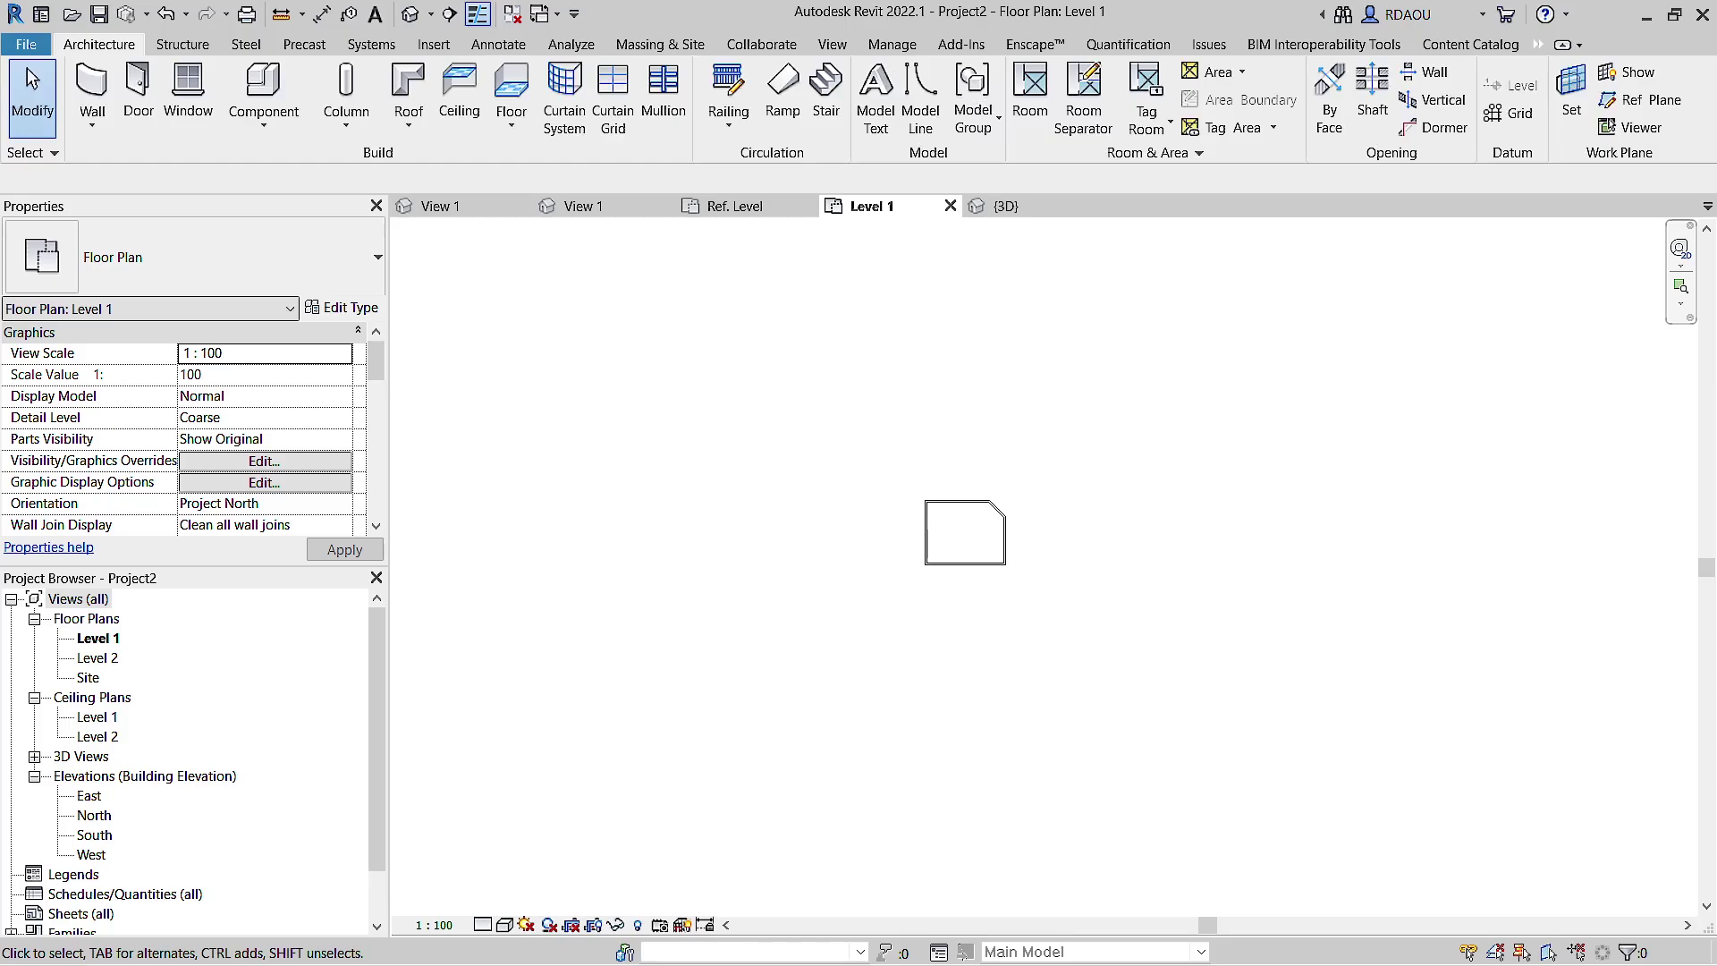
# Step: Show the project's 3D view in the Consistent Colors visual style
pyautogui.click(1019, 206)
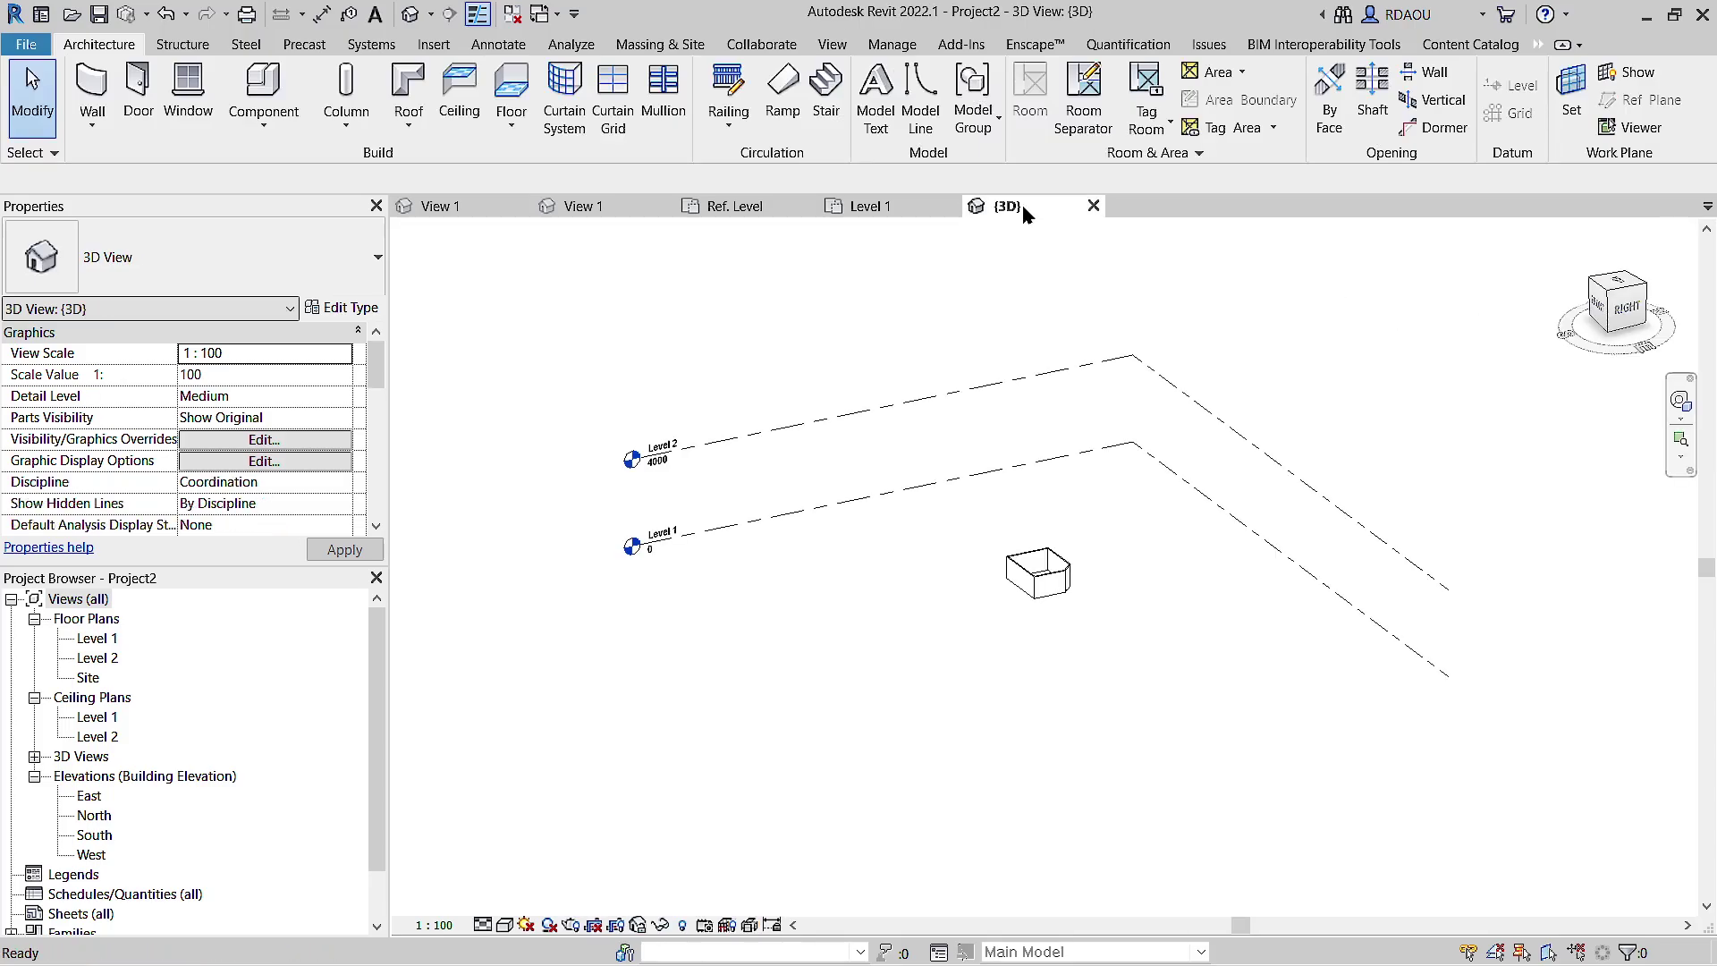
pyautogui.scroll(3, 1078, 598)
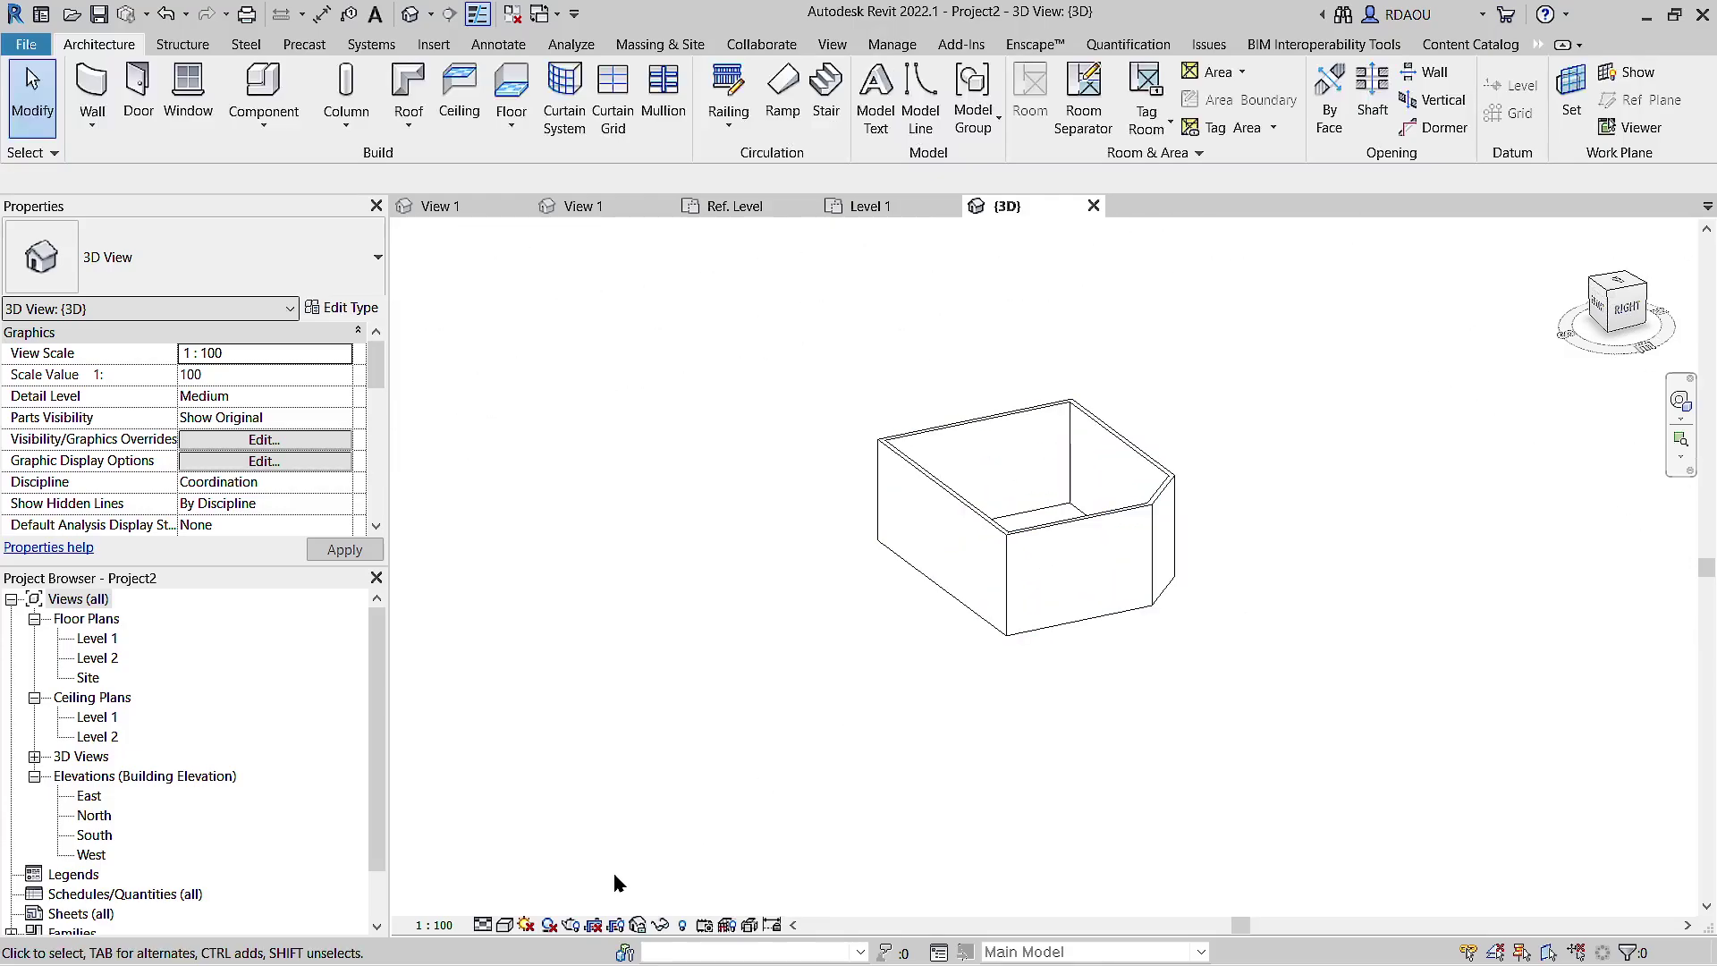
pyautogui.click(505, 925)
pyautogui.click(570, 880)
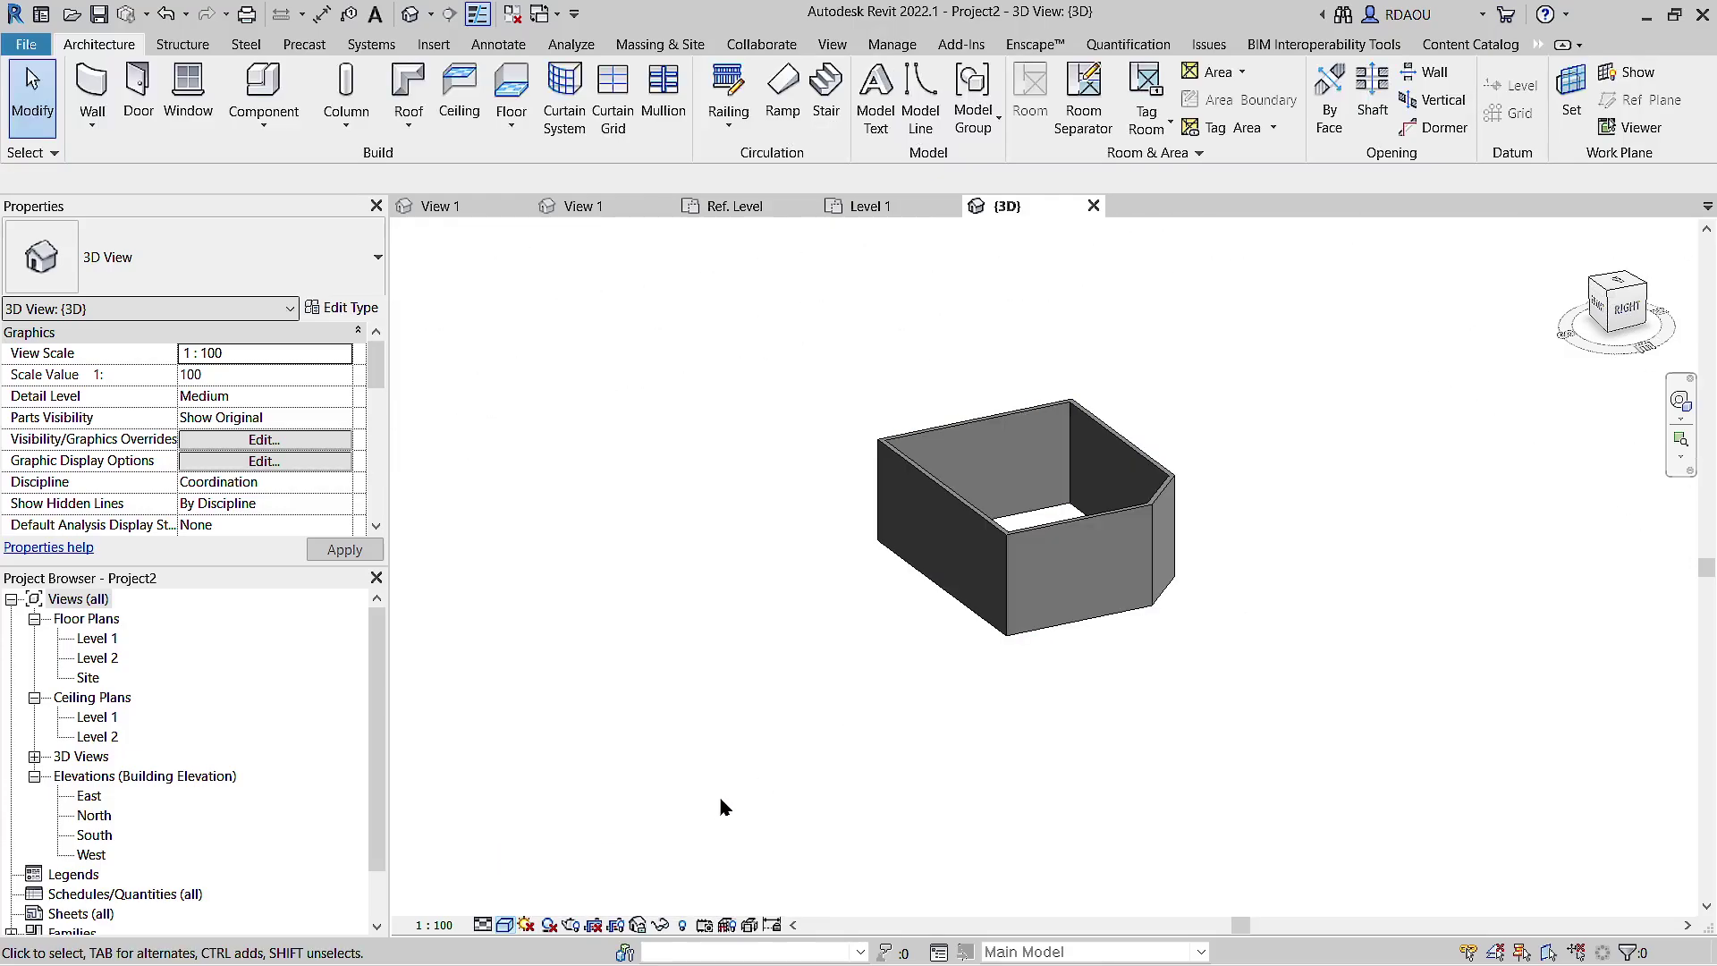
# Step: Select the box and open its Type Properties via Edit Type
pyautogui.scroll(1, 512, 635)
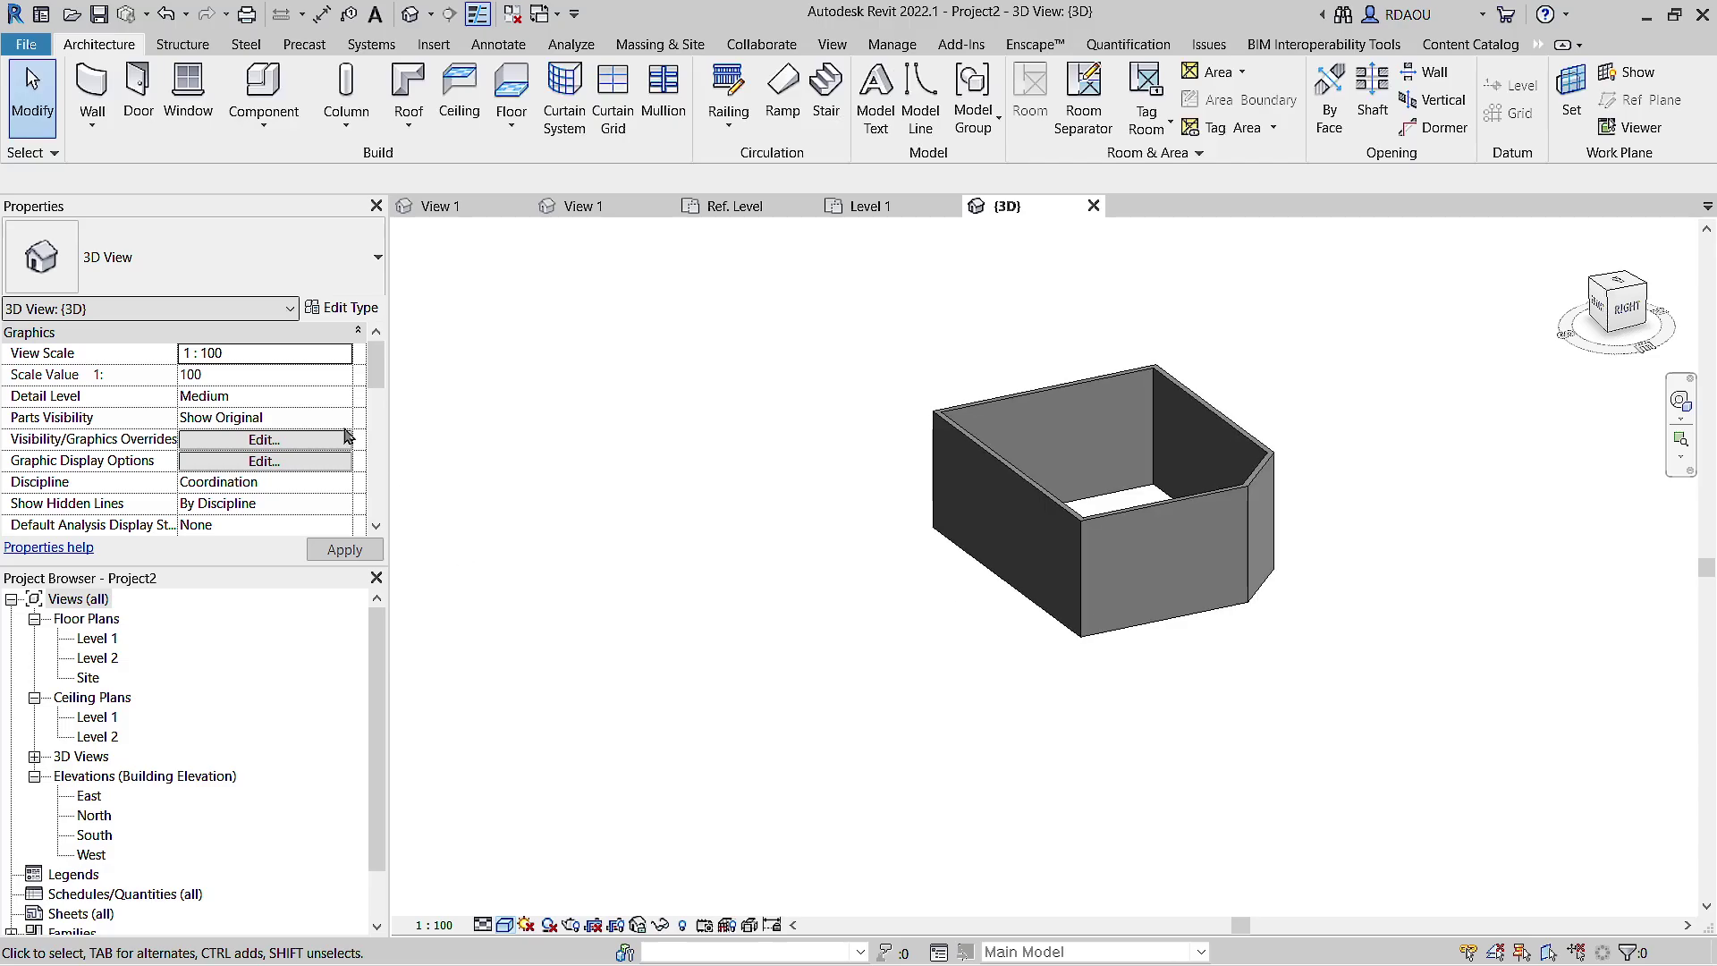
pyautogui.click(1006, 482)
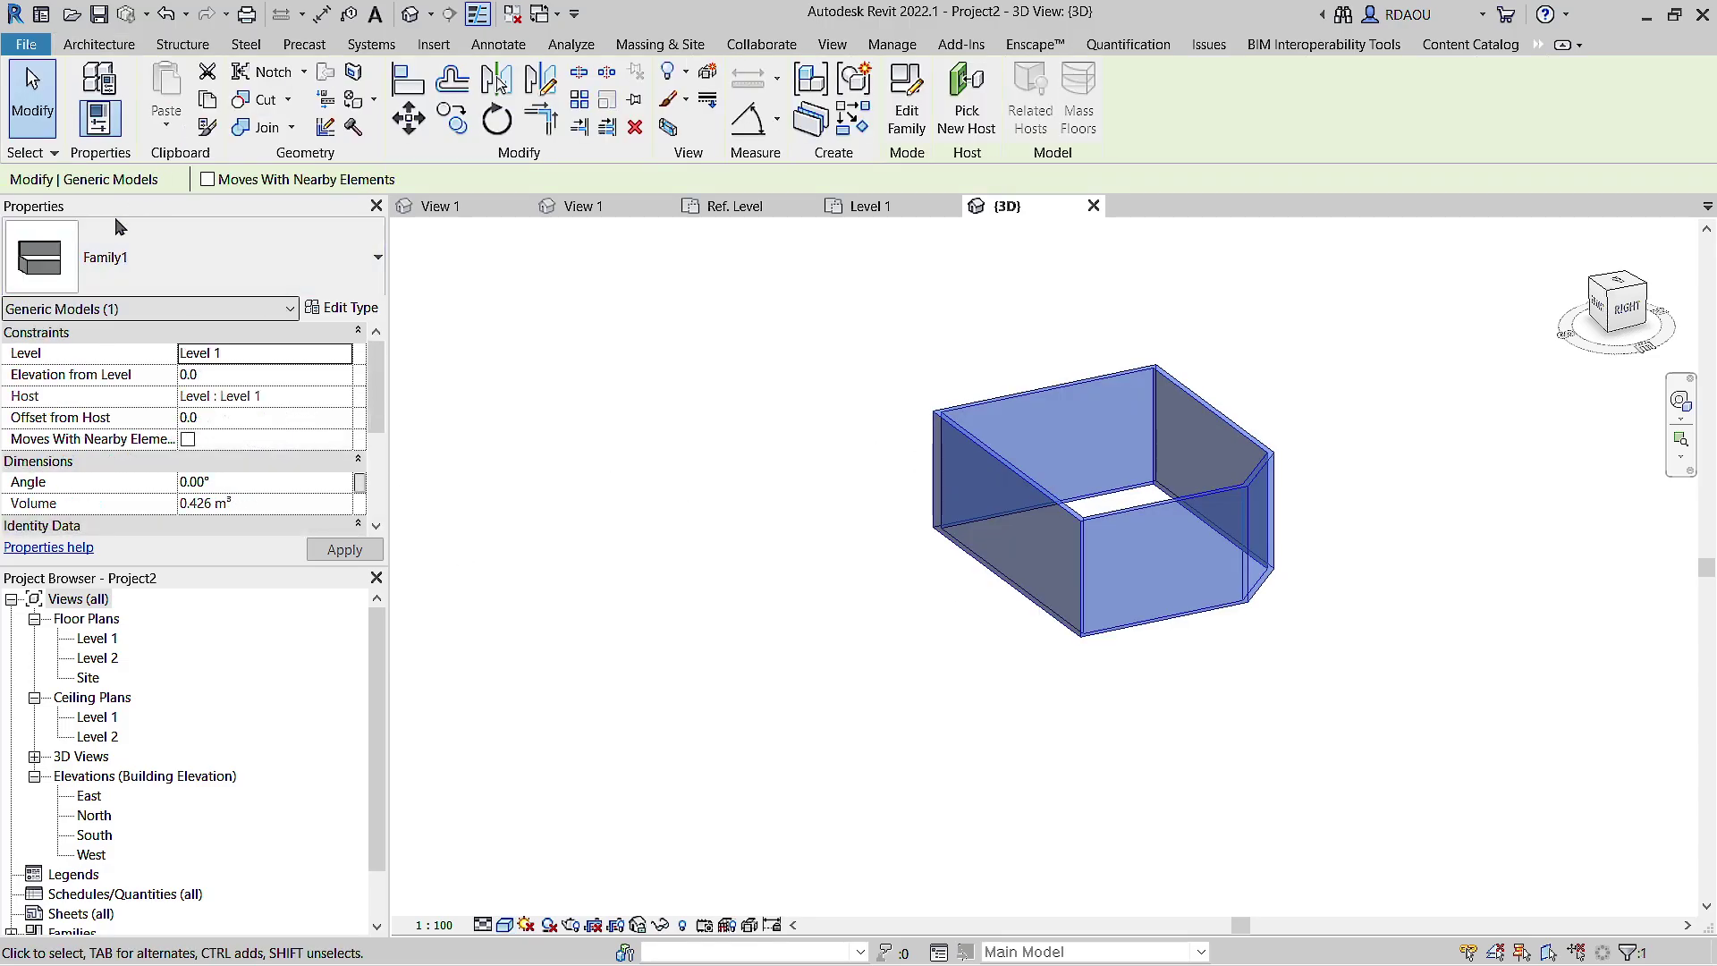
pyautogui.click(326, 309)
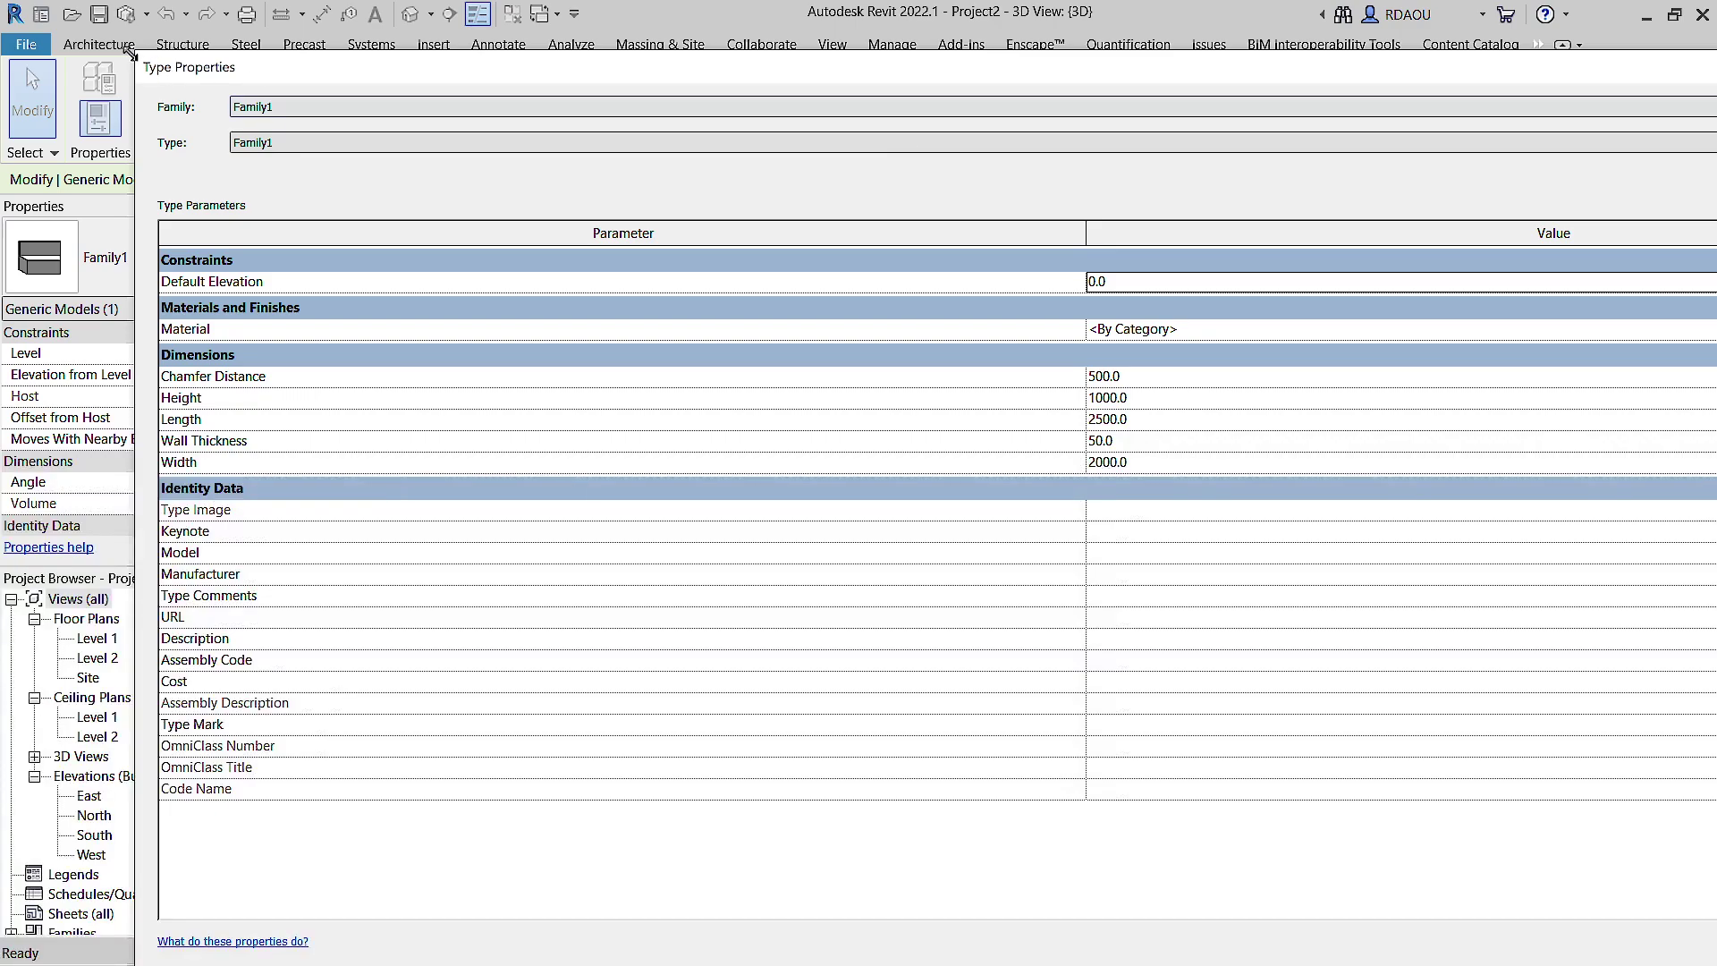
# Step: Rename the box's Family1 type to 4000x5000 in Type Properties
pyautogui.moveTo(136, 60)
pyautogui.mouseDown()
pyautogui.moveTo(1260, 309)
pyautogui.moveTo(175, 132)
pyautogui.mouseUp()
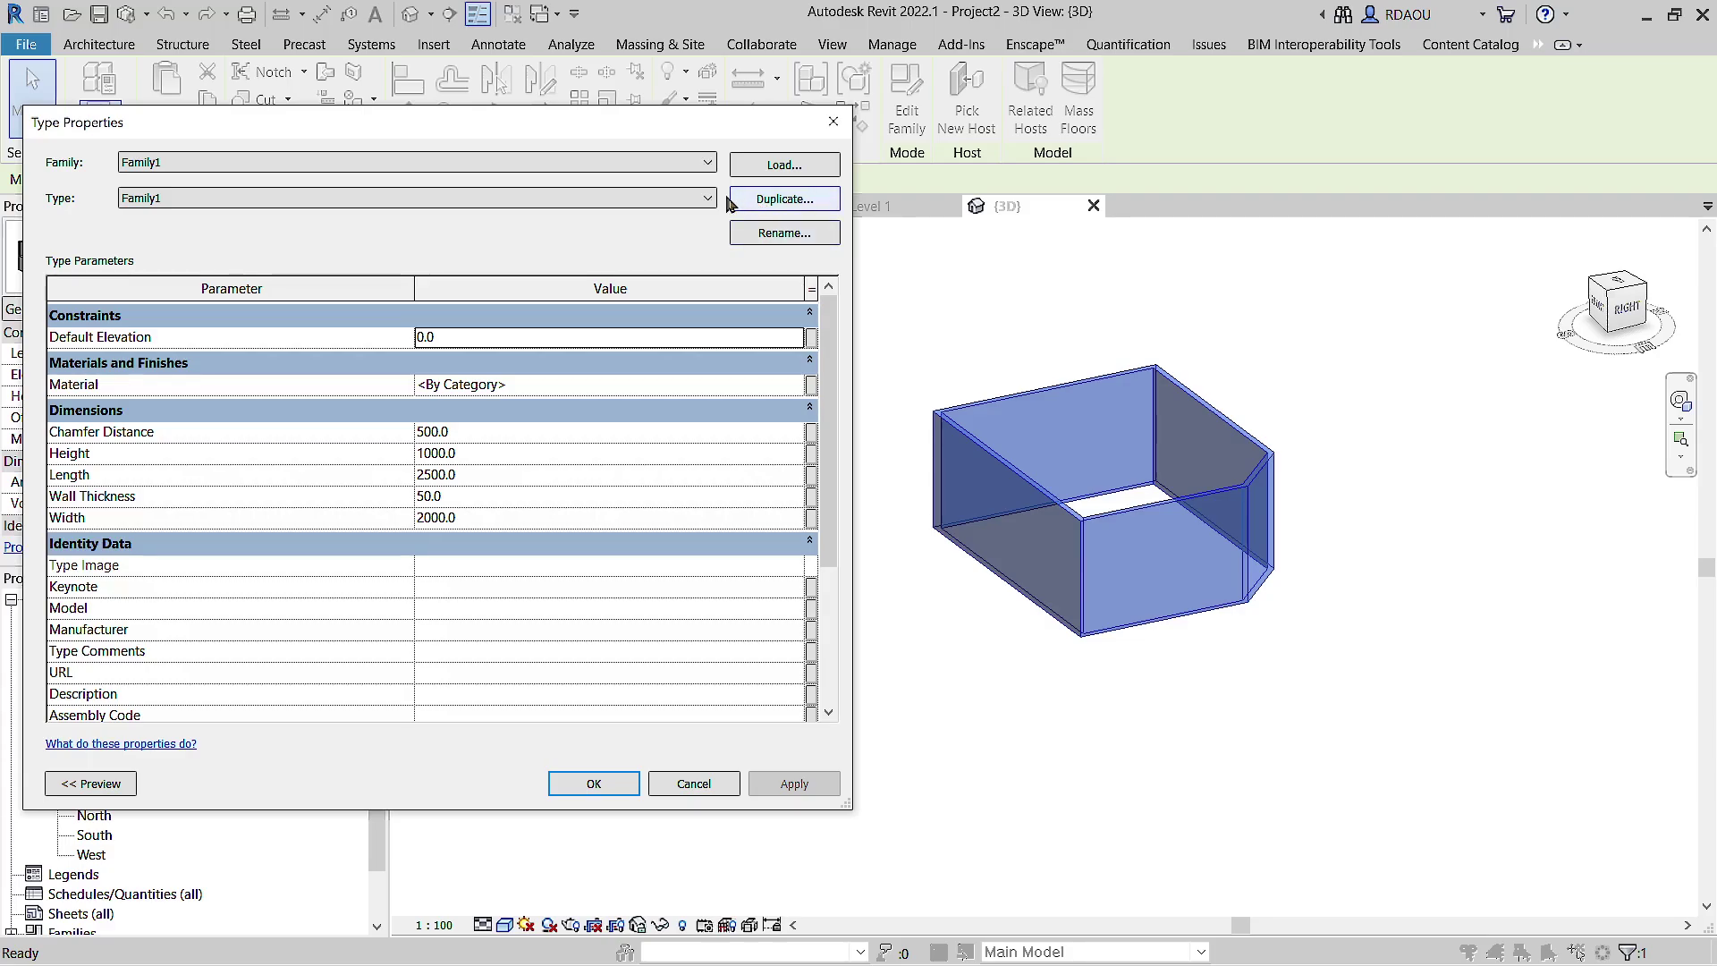
pyautogui.click(707, 198)
pyautogui.click(773, 233)
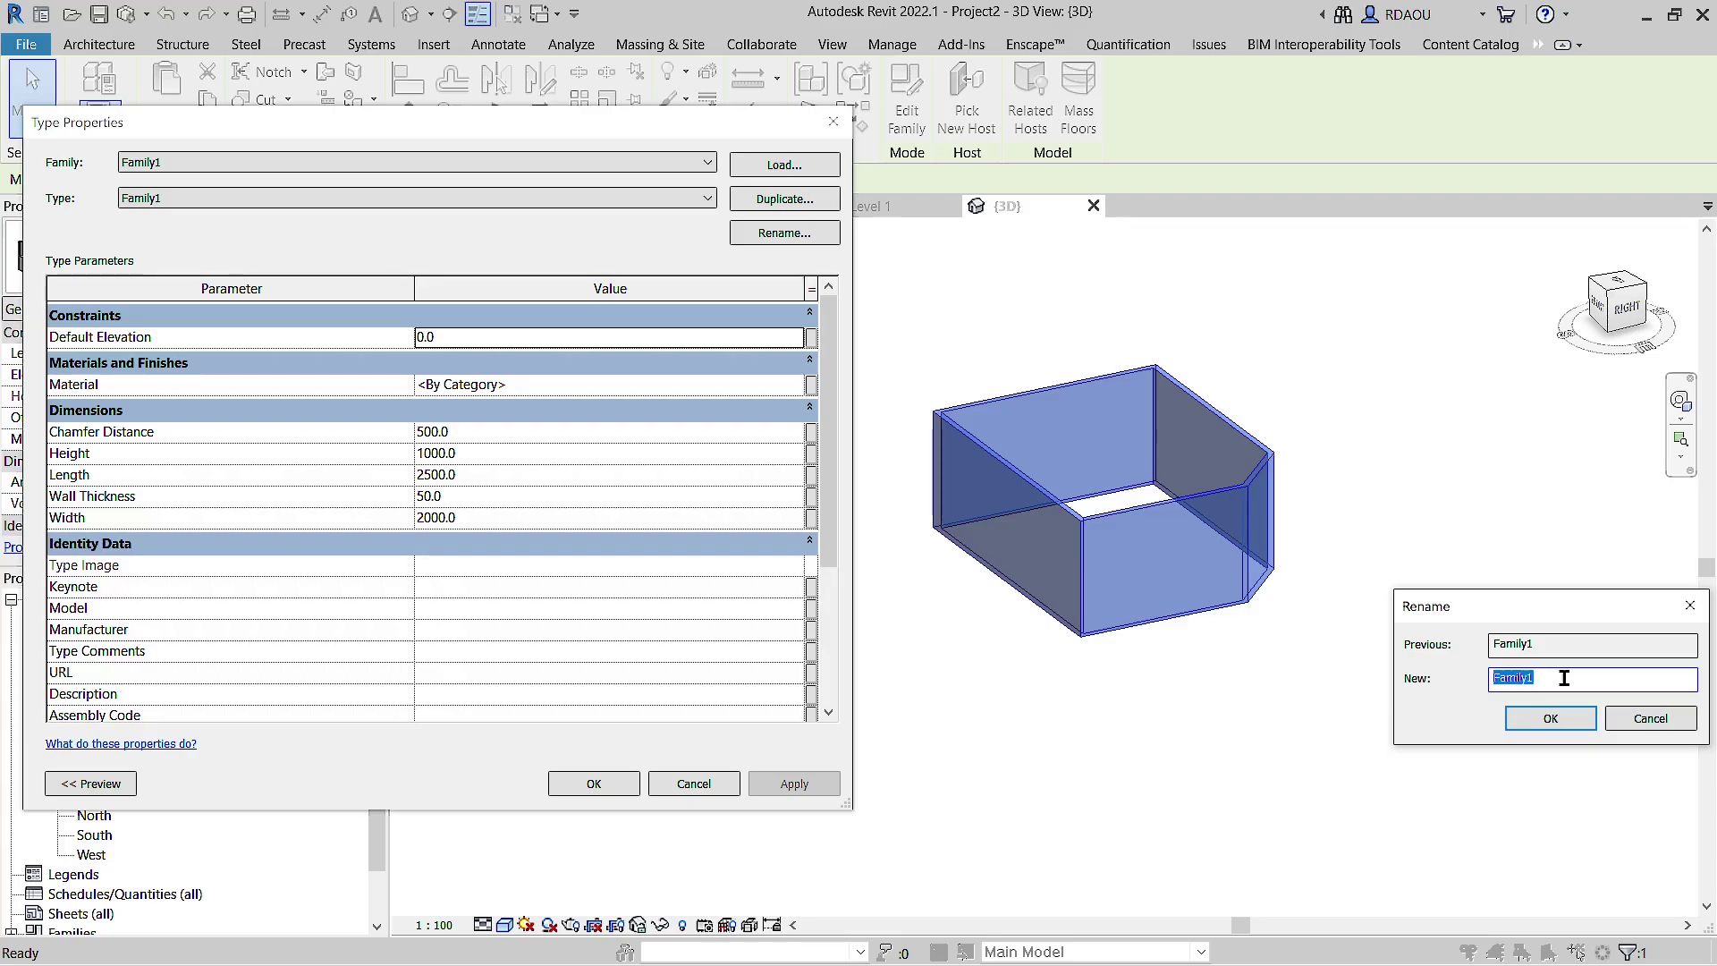
pyautogui.write('40')
pyautogui.write('00')
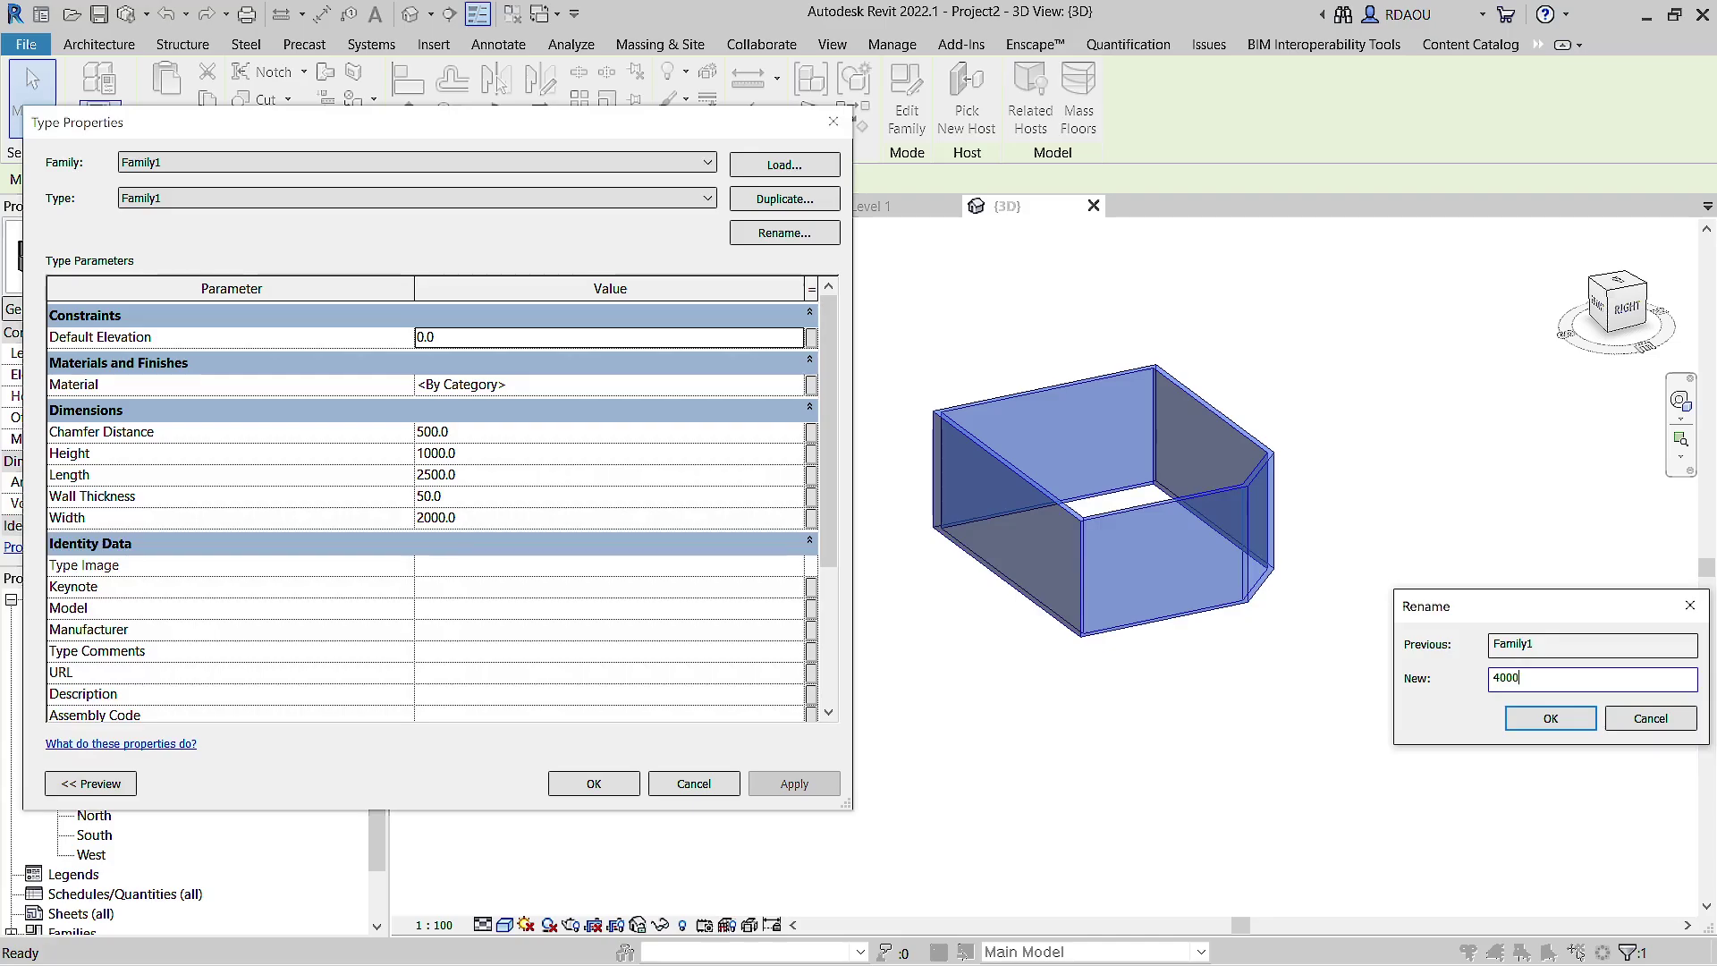
pyautogui.write('x5000')
pyautogui.click(1548, 721)
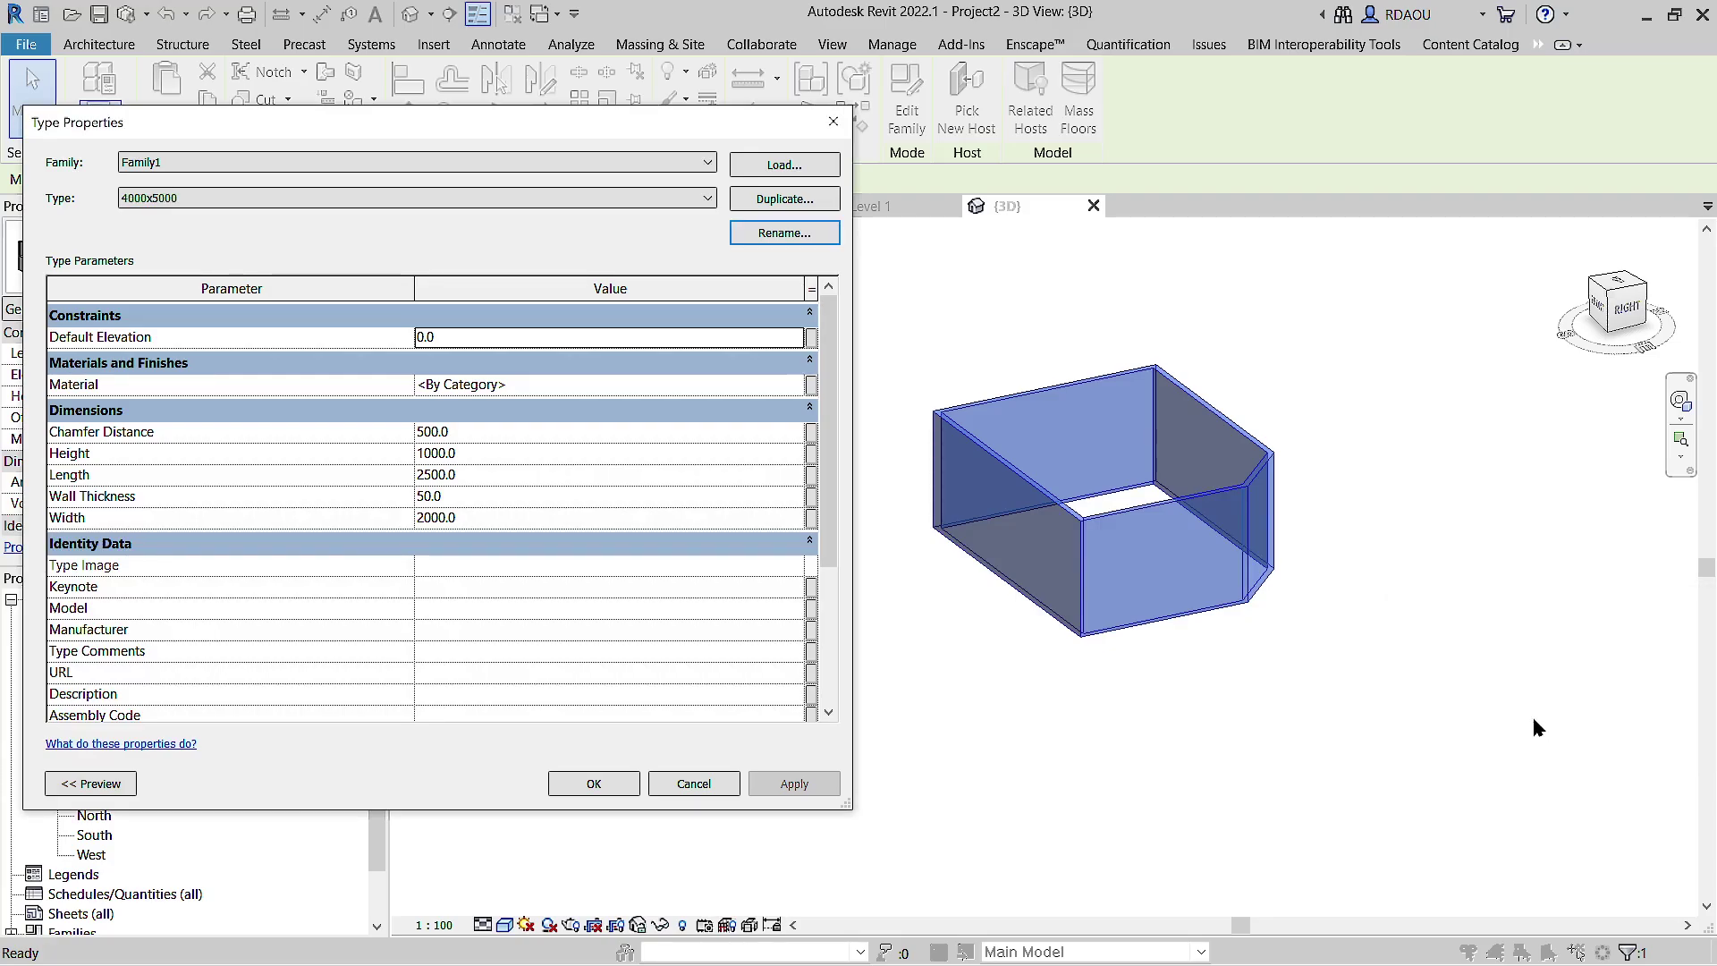
# Step: Set Height 2000, Length 4000, Width 5000, Wall Thickness 100, Chamfer 1000, and apply
pyautogui.click(484, 452)
pyautogui.write('2')
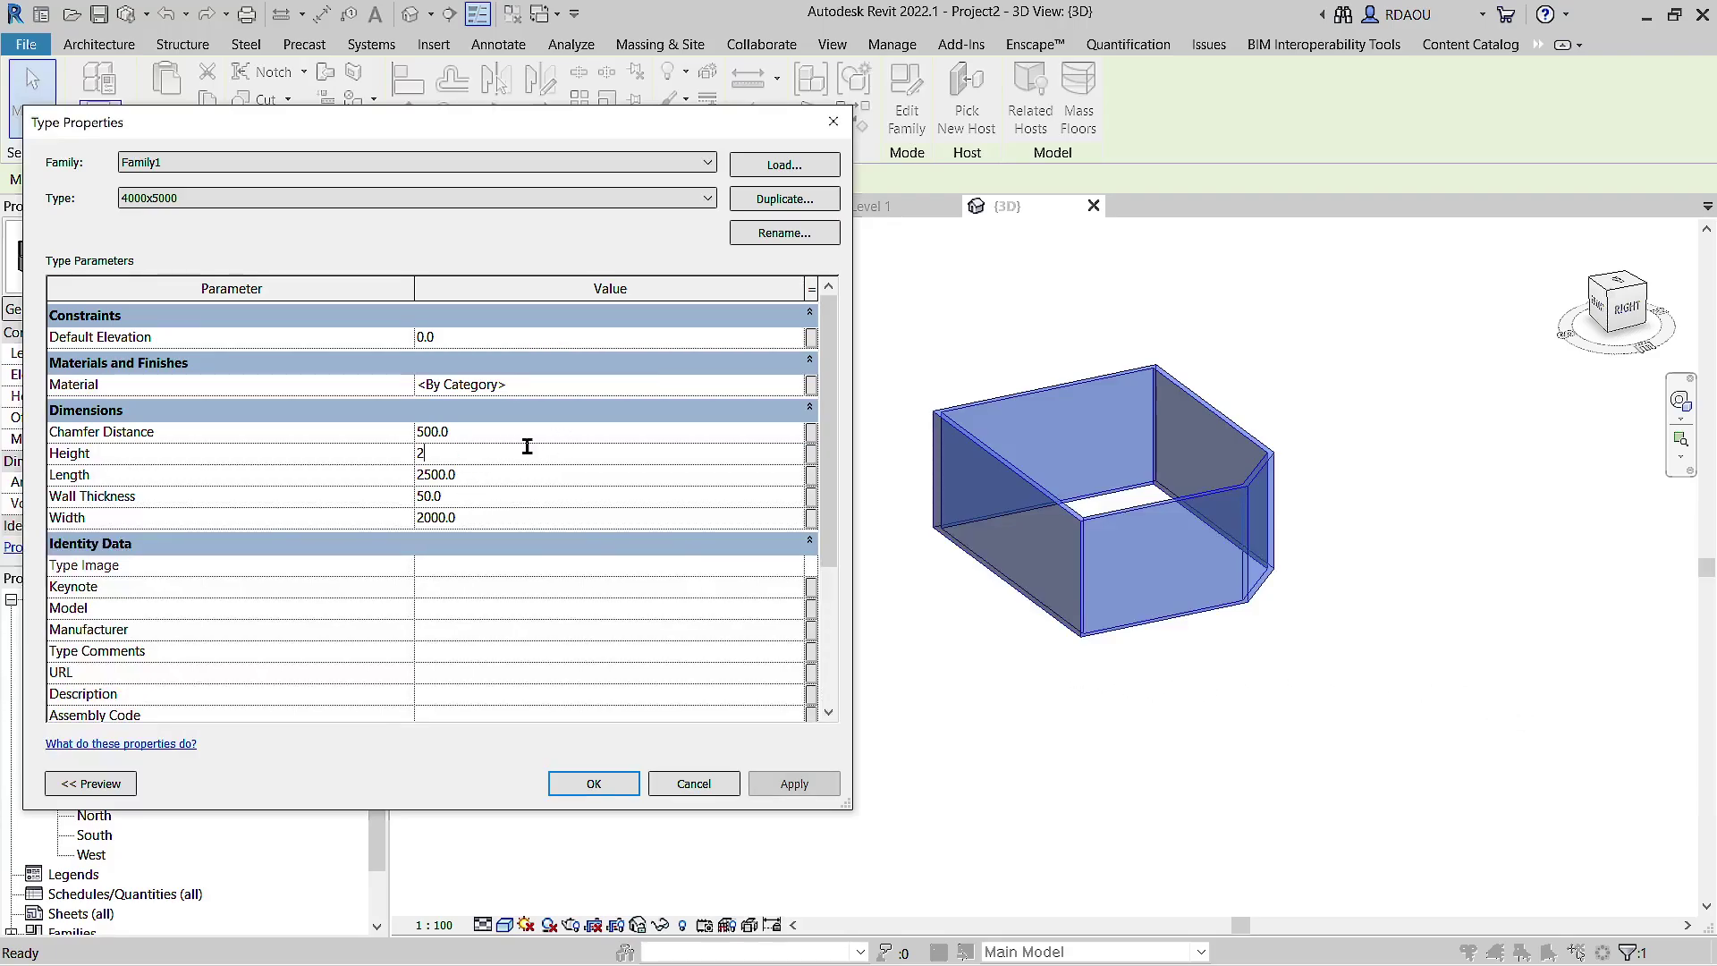
pyautogui.write('000')
pyautogui.click(520, 474)
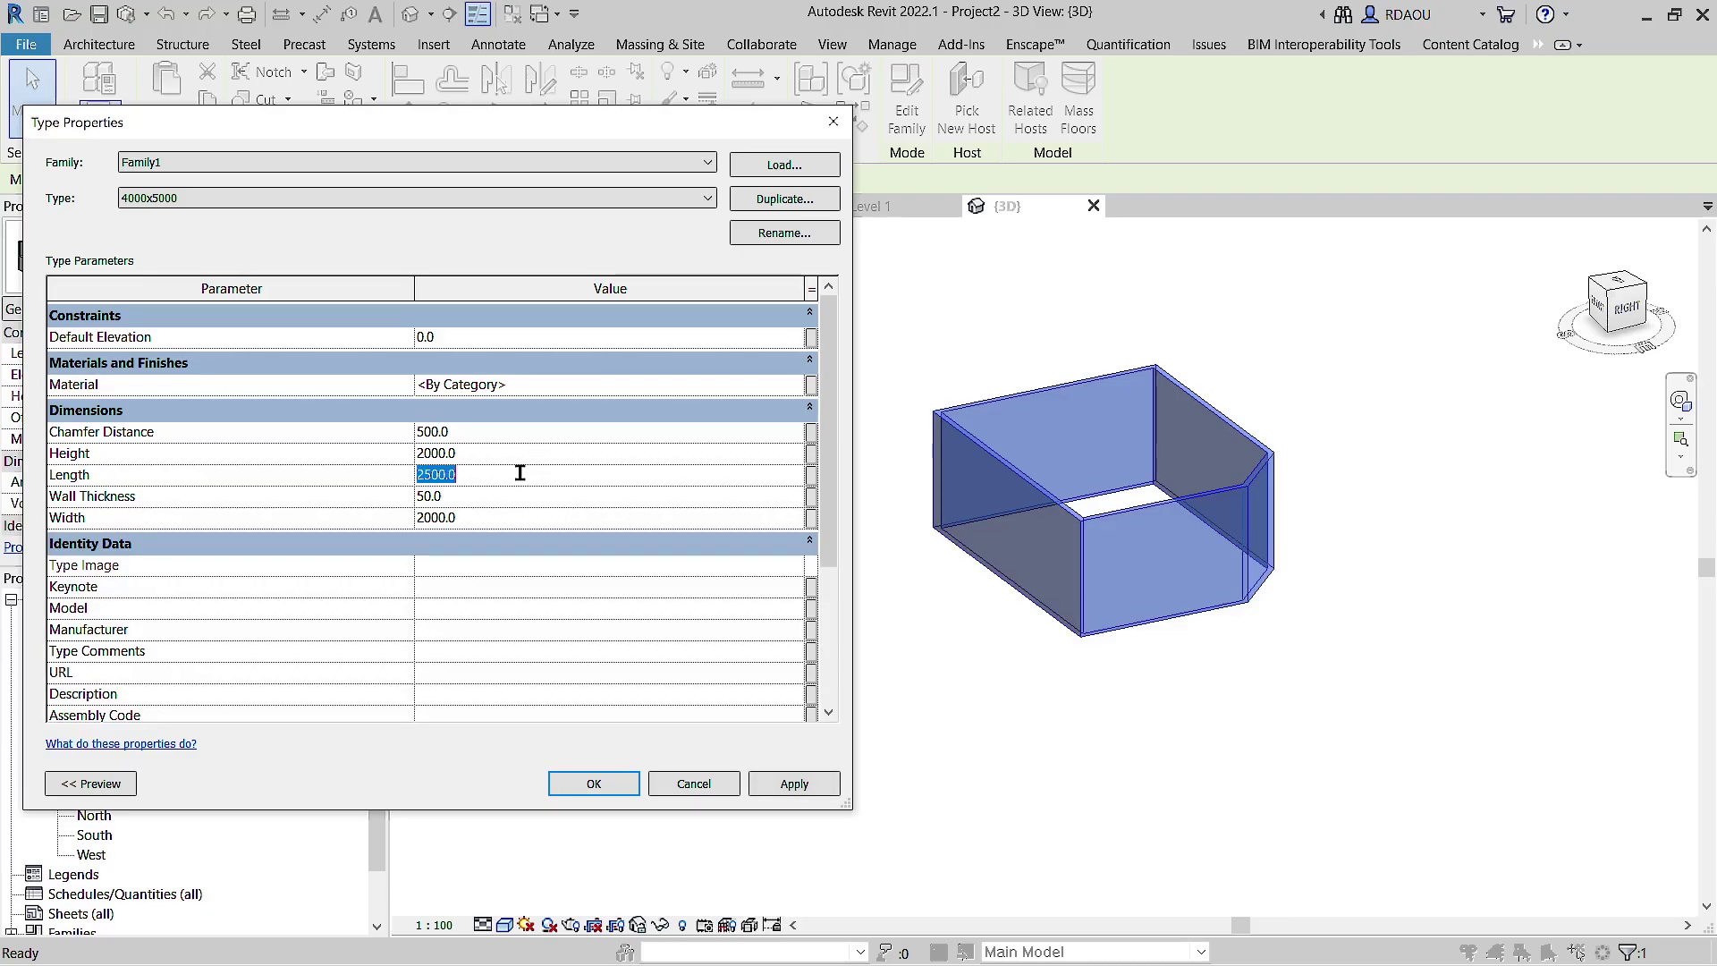
pyautogui.write('400')
pyautogui.click(497, 518)
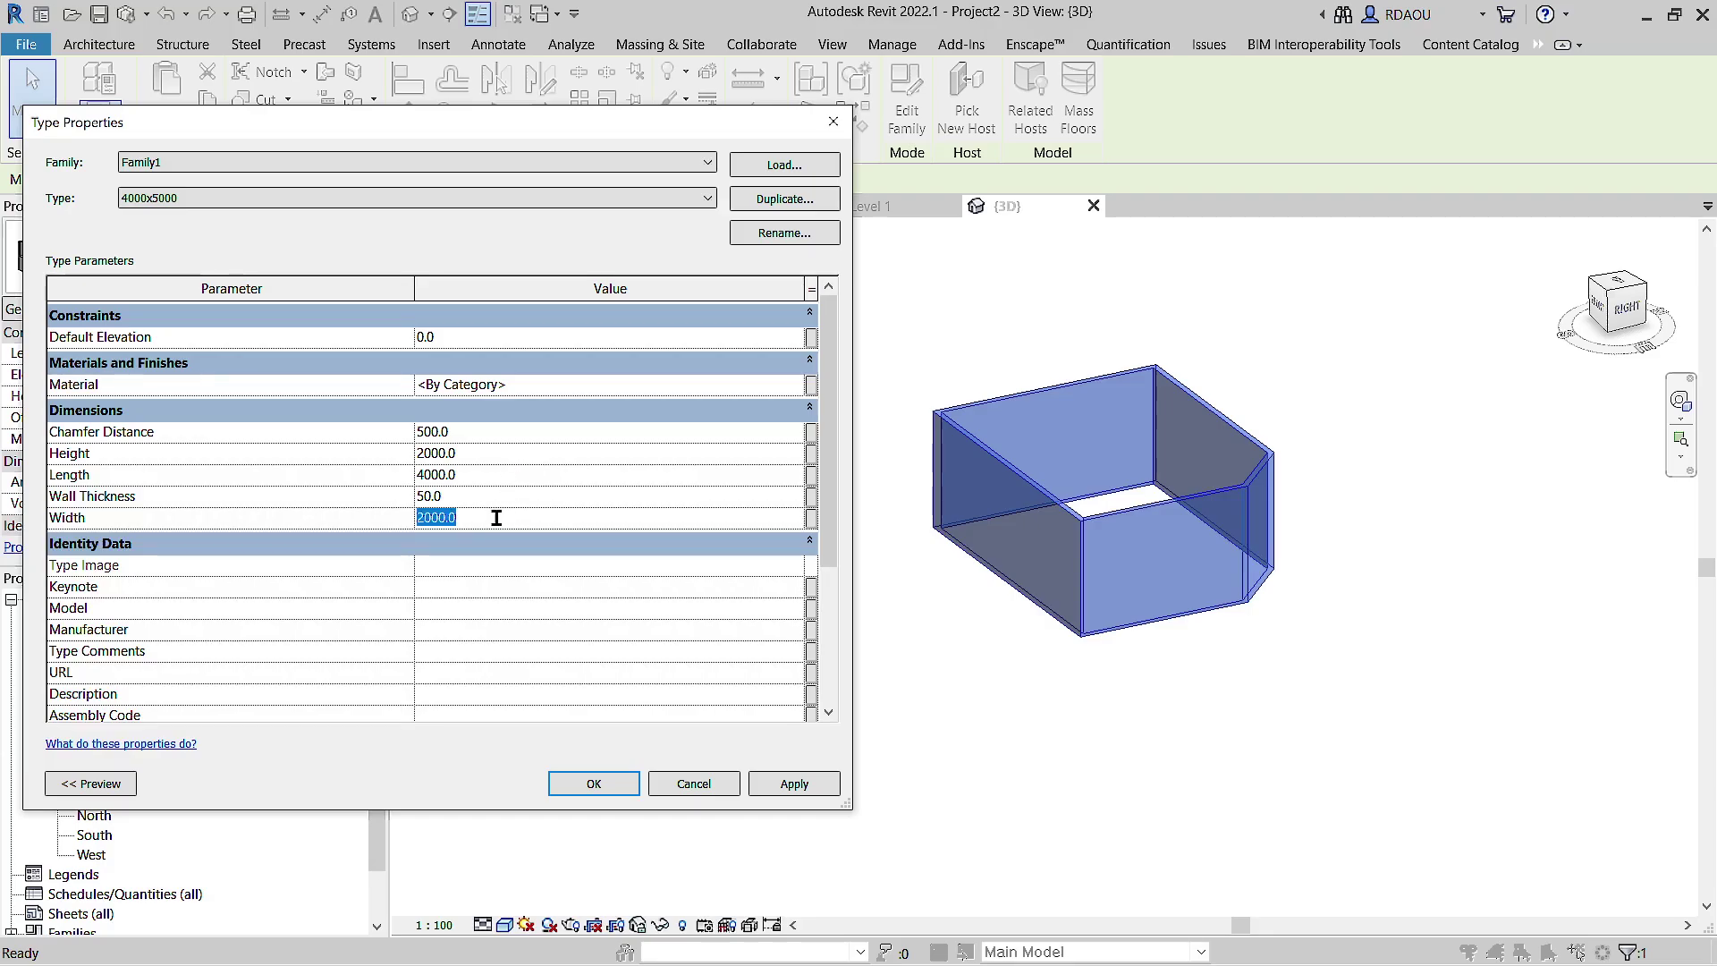
pyautogui.write('500')
pyautogui.click(469, 498)
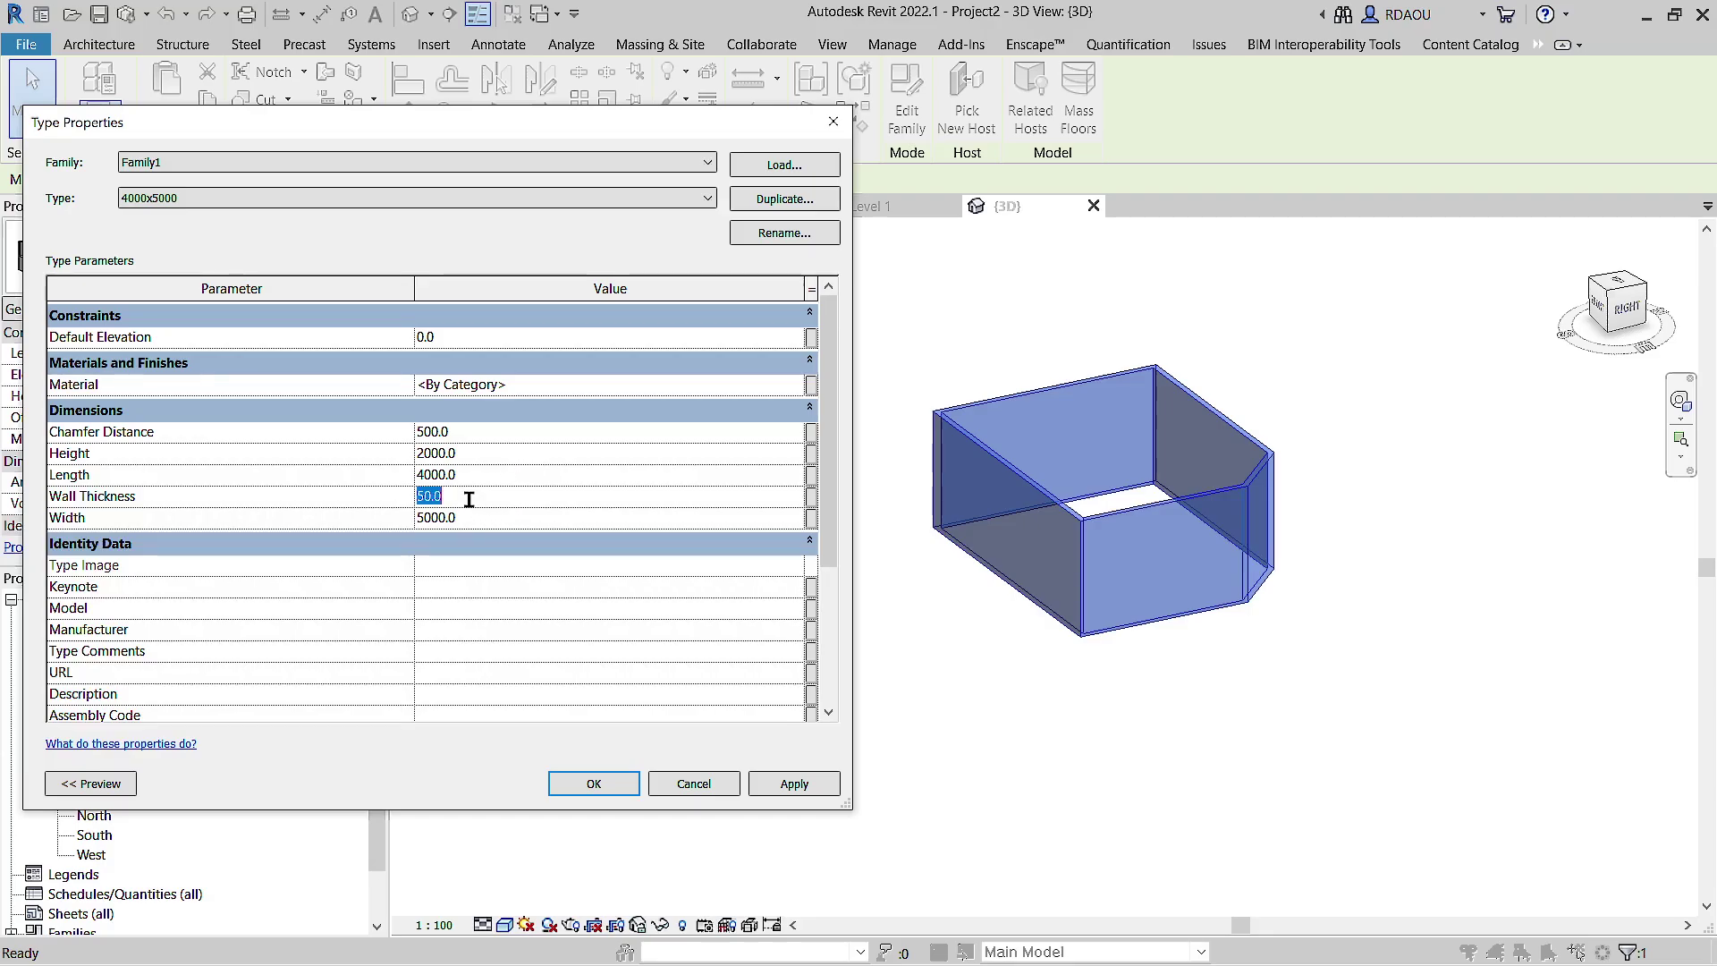
pyautogui.write('2')
pyautogui.click(474, 434)
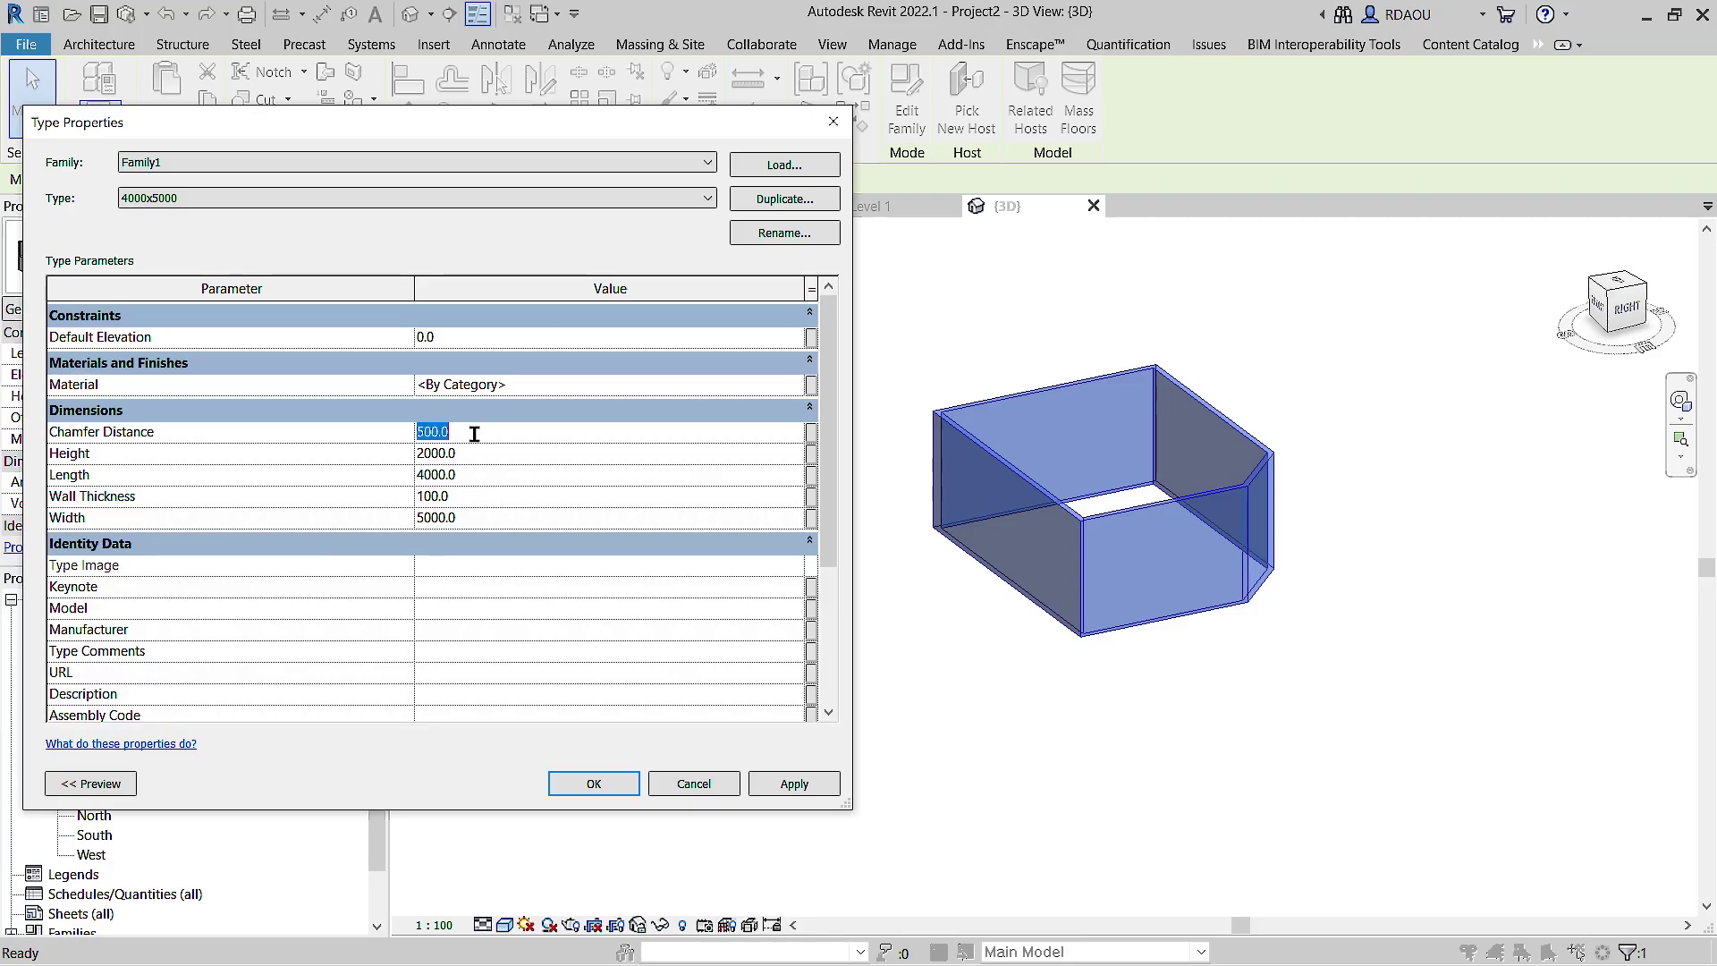
pyautogui.write('10')
pyautogui.click(789, 784)
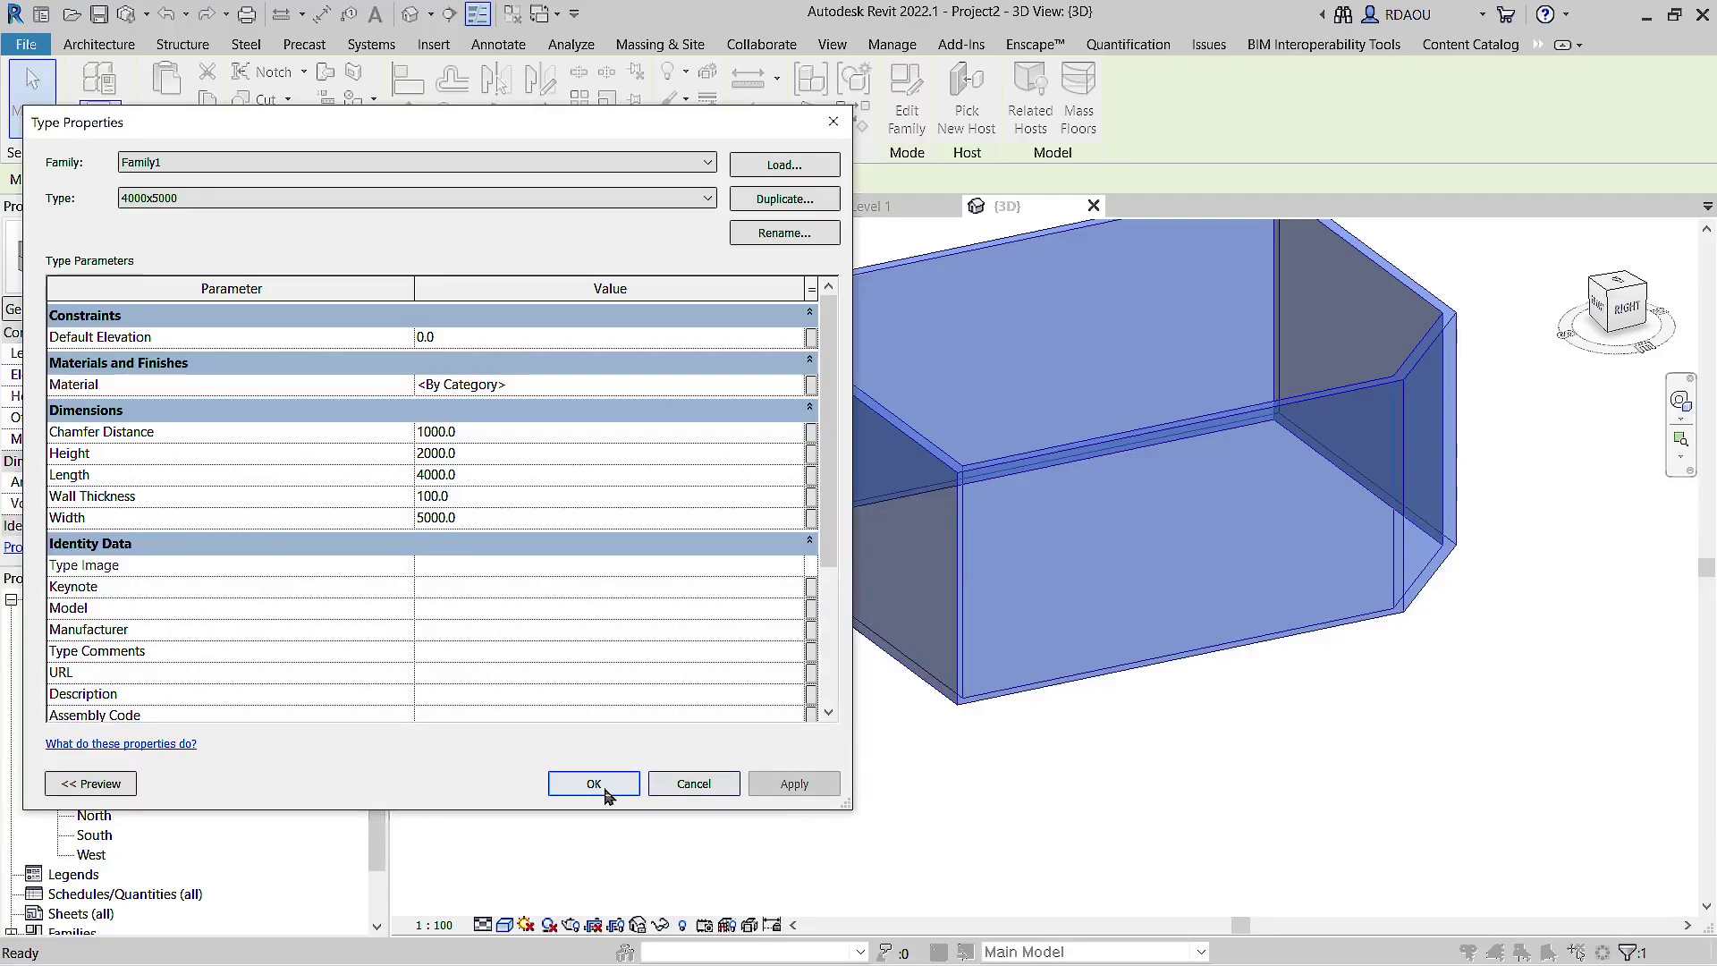
# Step: Assign the Brick, Common material to the type and confirm Type Properties
pyautogui.click(813, 386)
pyautogui.press('Return')
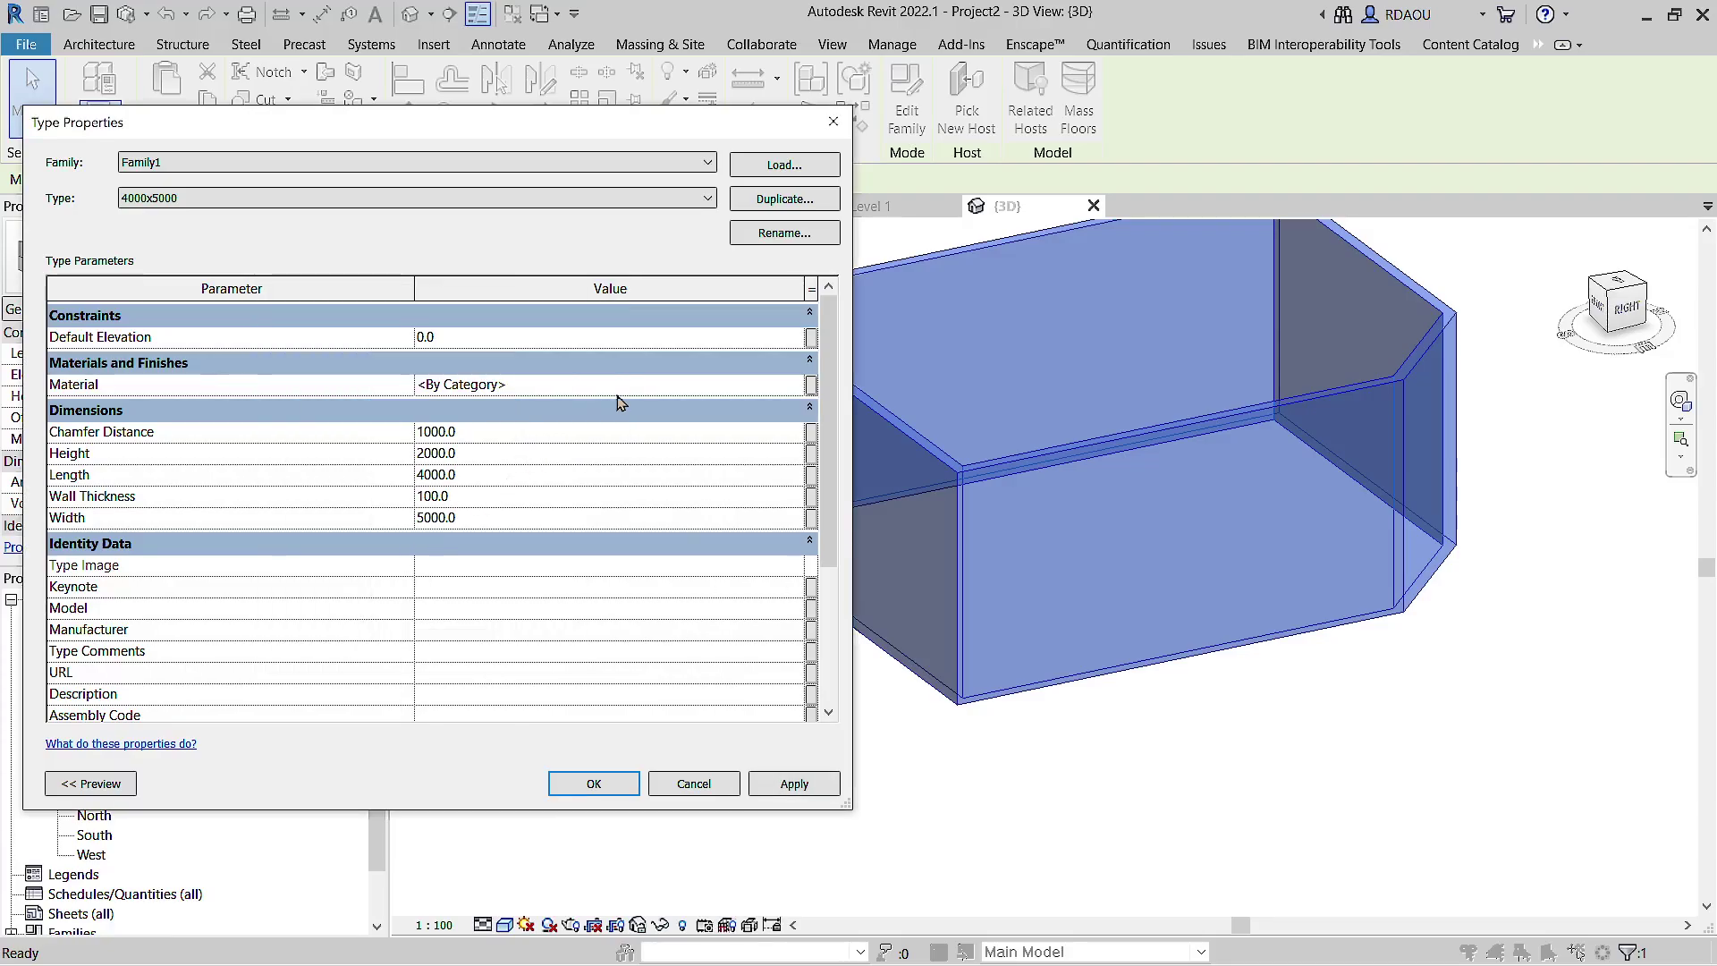
pyautogui.click(795, 385)
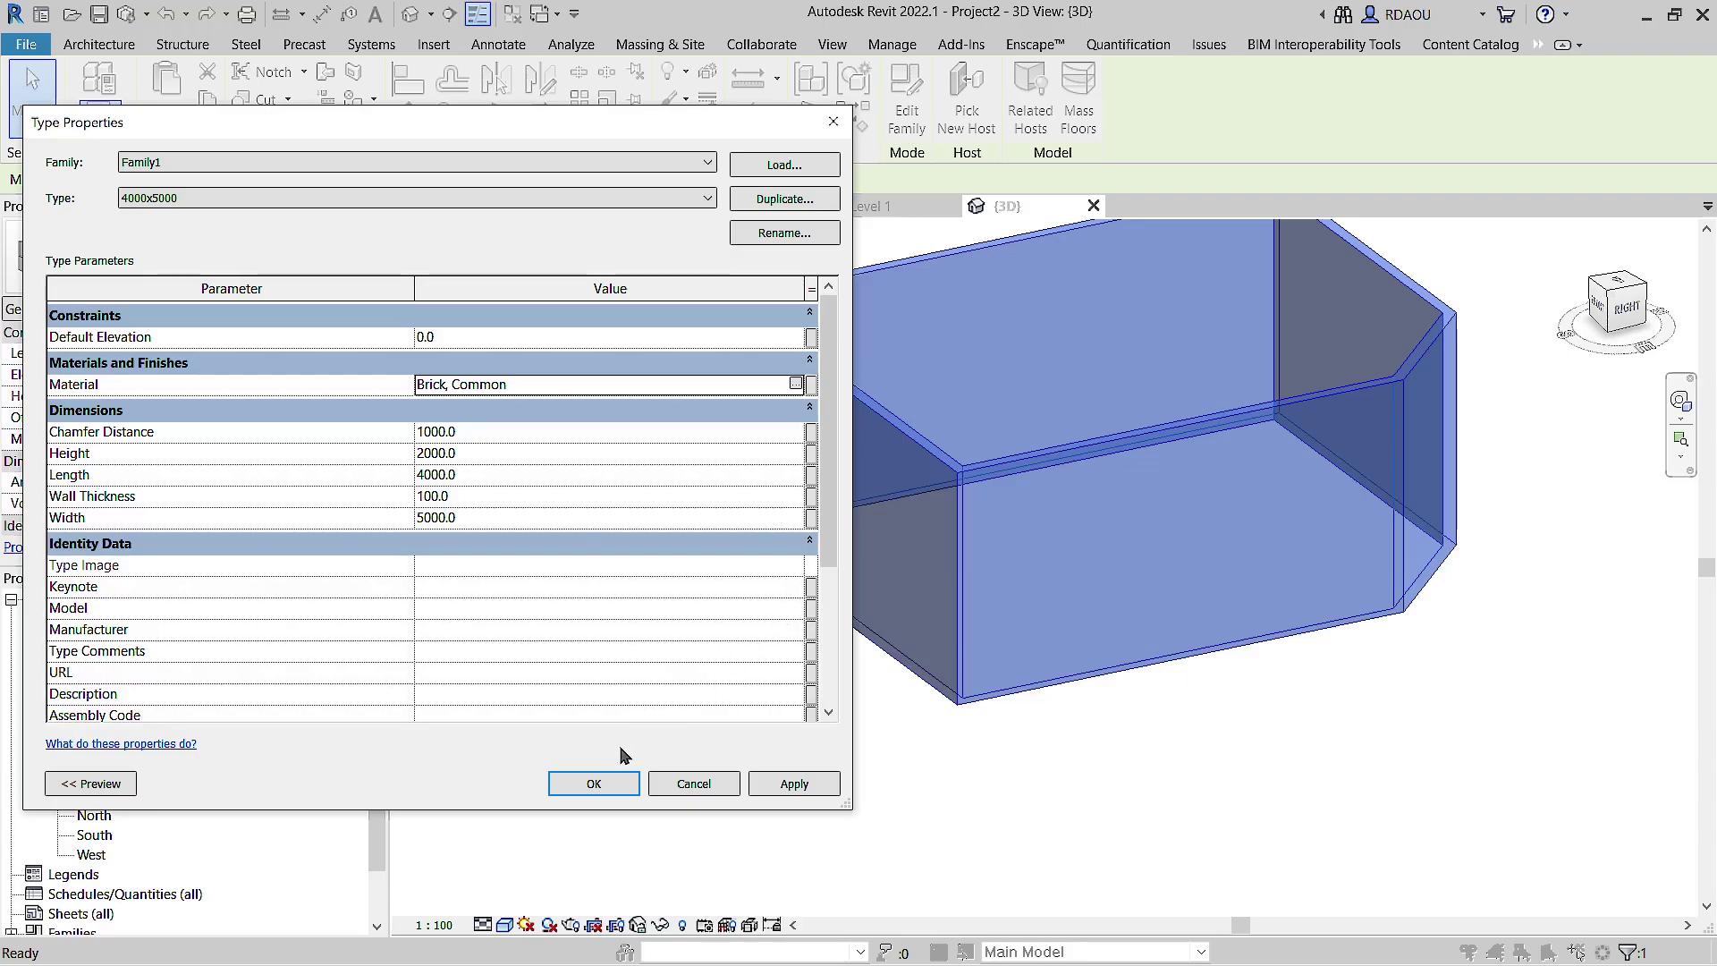
pyautogui.click(612, 784)
# Step: Deselect, orbit to a corner view, and turn on shadows for the brick box
pyautogui.click(689, 756)
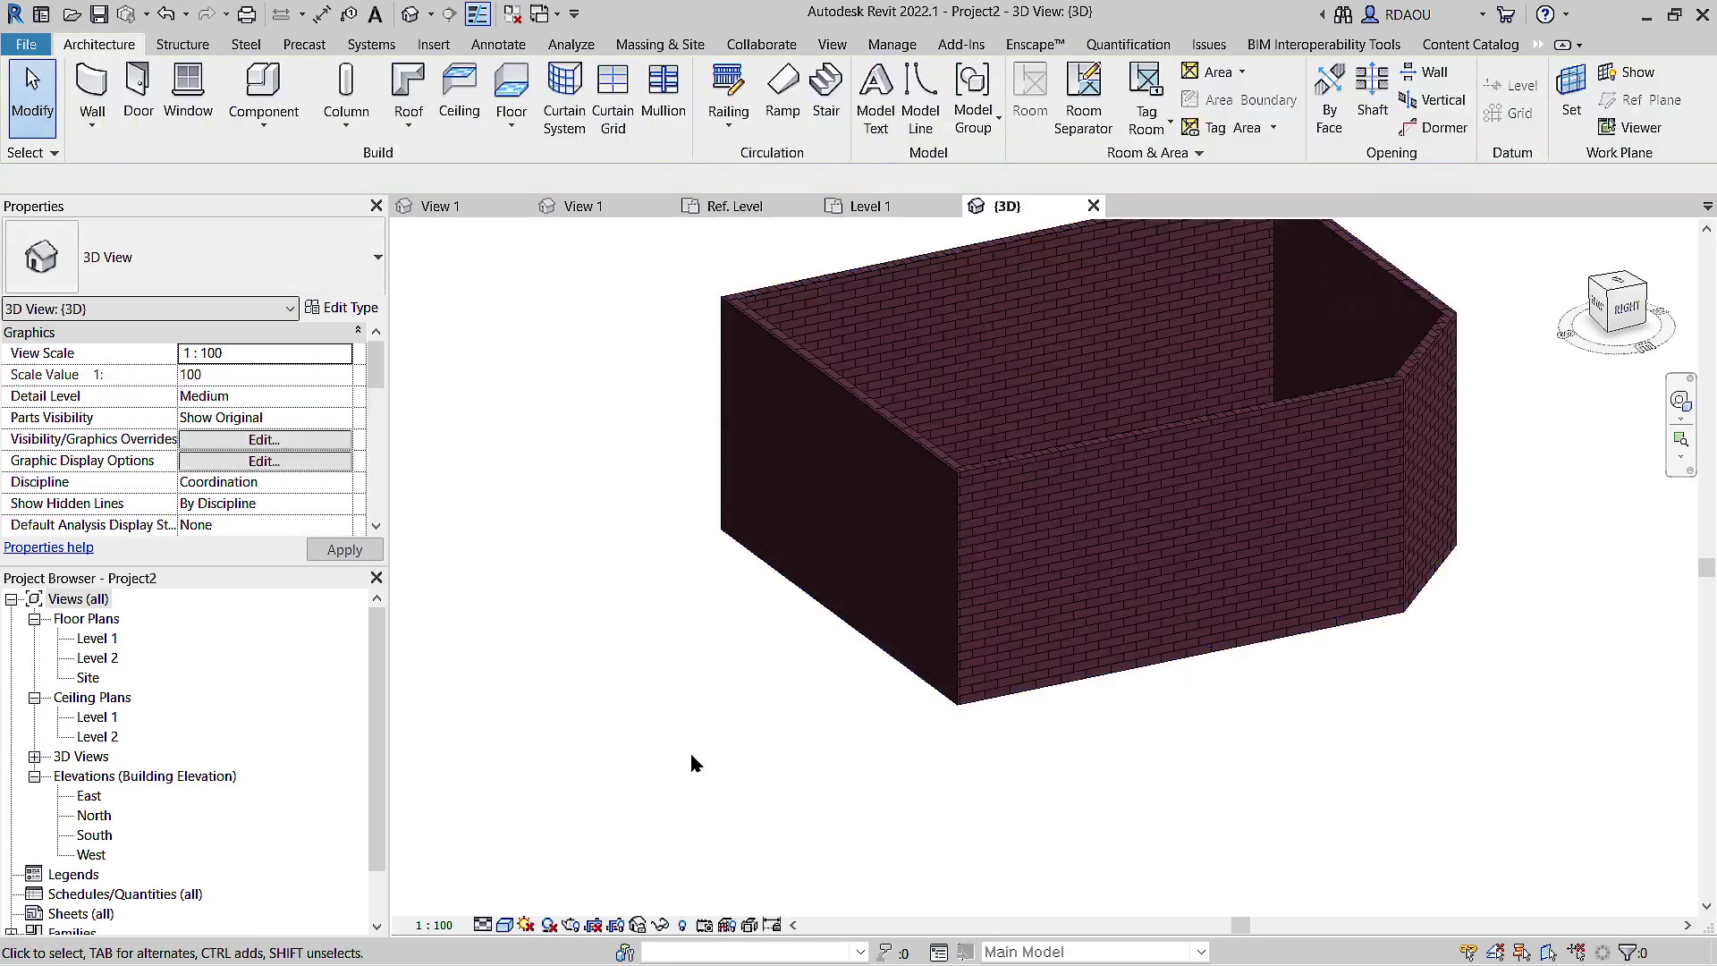
pyautogui.moveTo(699, 718)
pyautogui.keyDown('shift'); pyautogui.mouseDown(button='middle')
pyautogui.moveTo(823, 778)
pyautogui.moveTo(644, 767)
pyautogui.mouseUp(button='middle'); pyautogui.keyUp('shift')
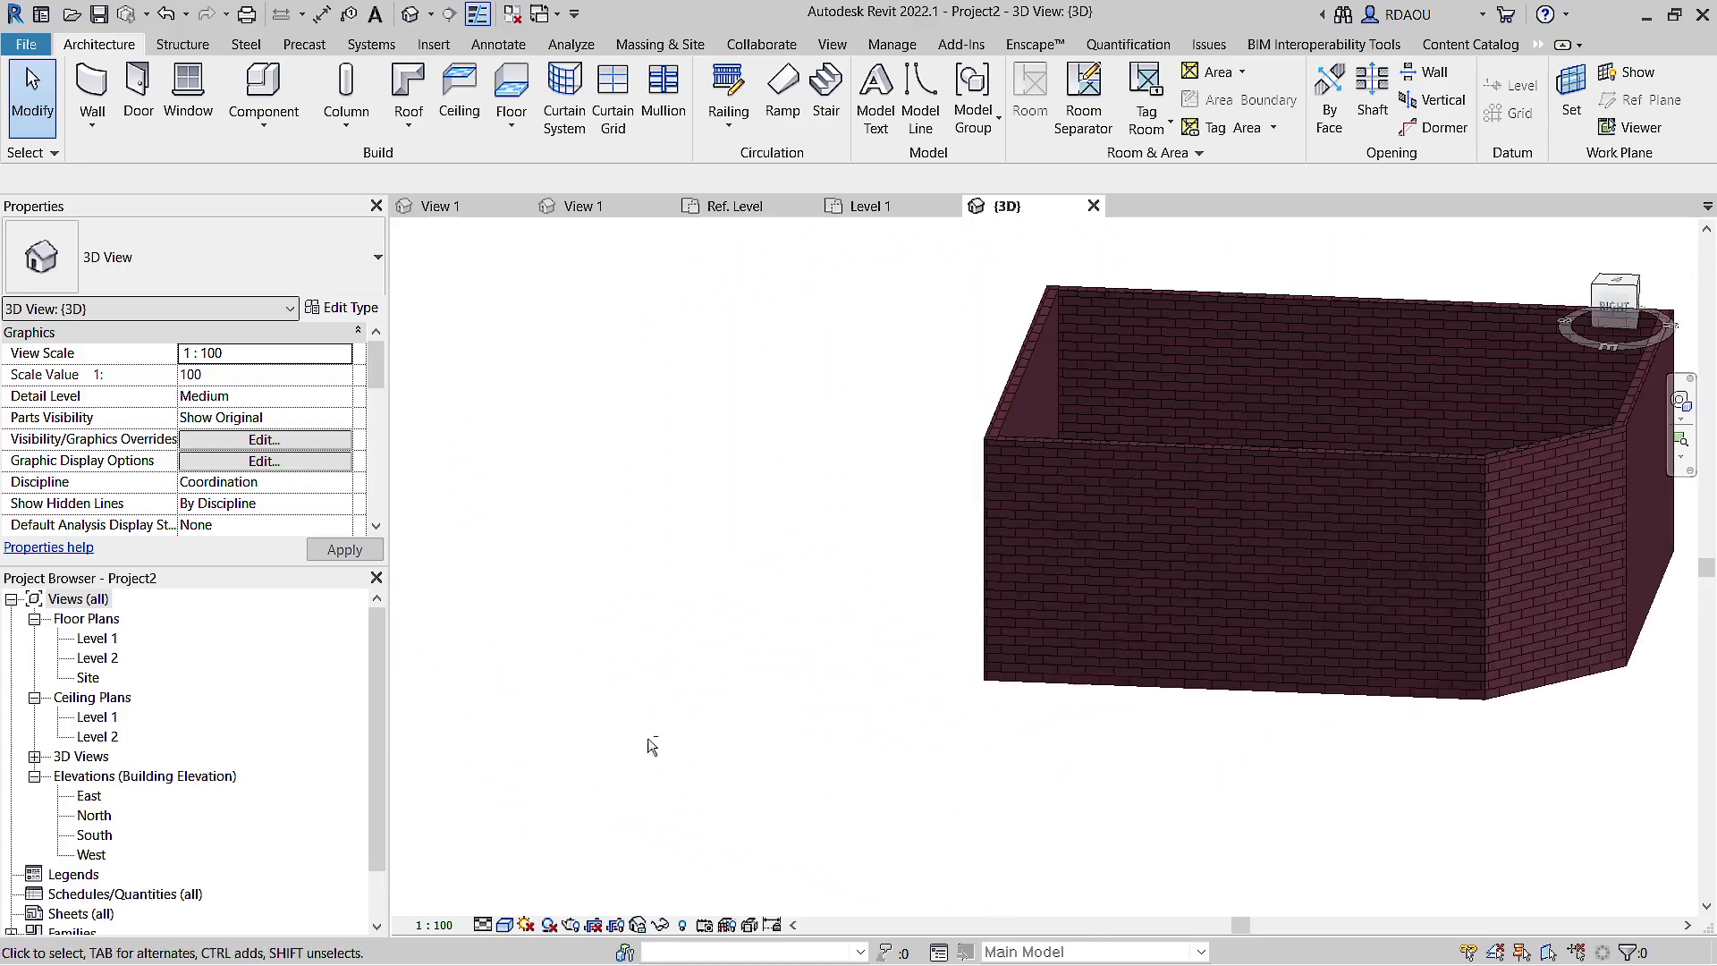
pyautogui.moveTo(1192, 760)
pyautogui.keyDown('shift'); pyautogui.mouseDown(button='middle')
pyautogui.moveTo(1096, 785)
pyautogui.moveTo(1255, 656)
pyautogui.moveTo(895, 809)
pyautogui.mouseUp(button='middle'); pyautogui.keyUp('shift')
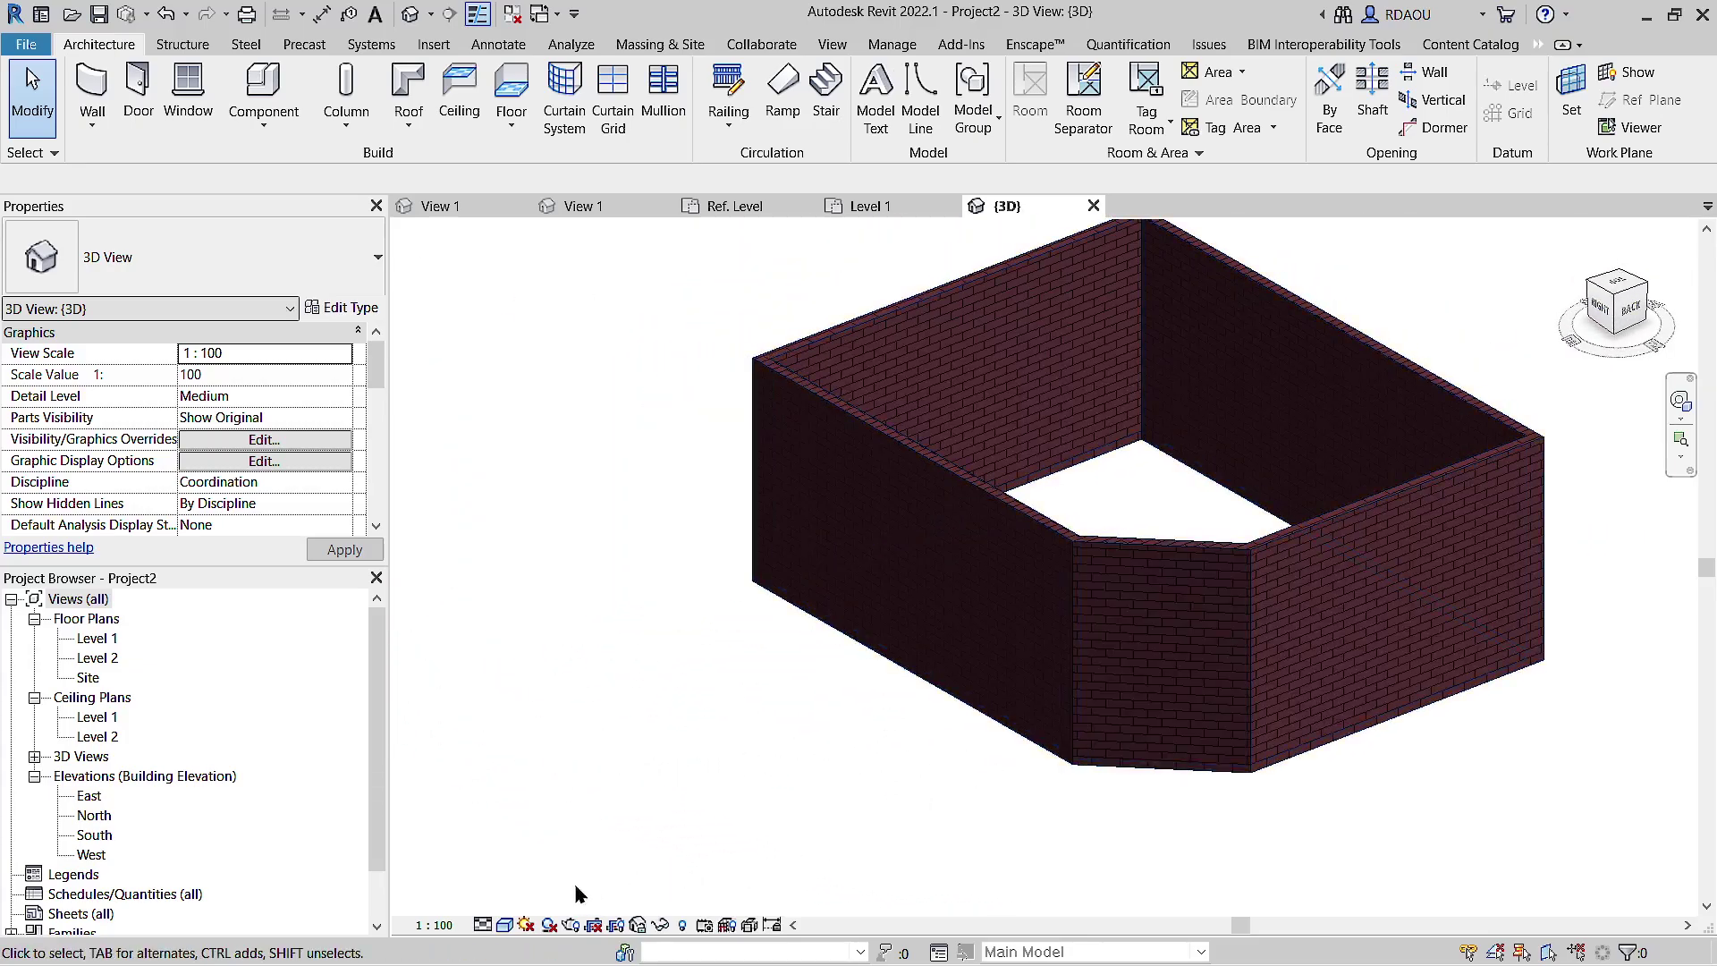
pyautogui.click(550, 926)
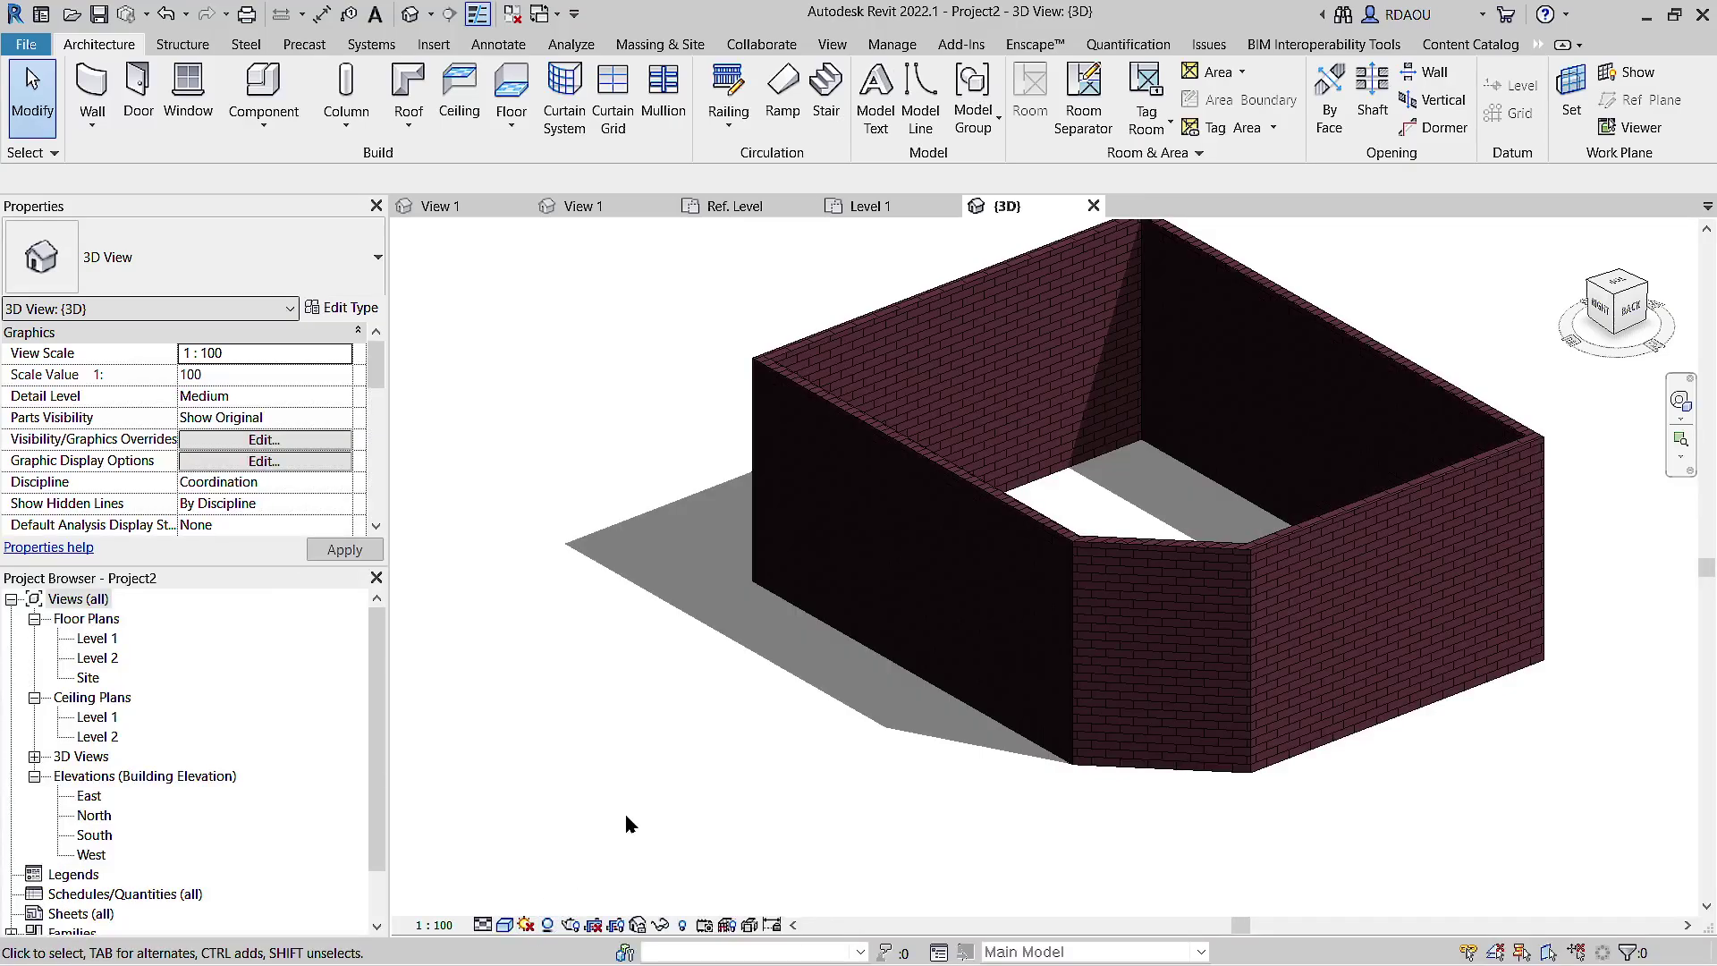